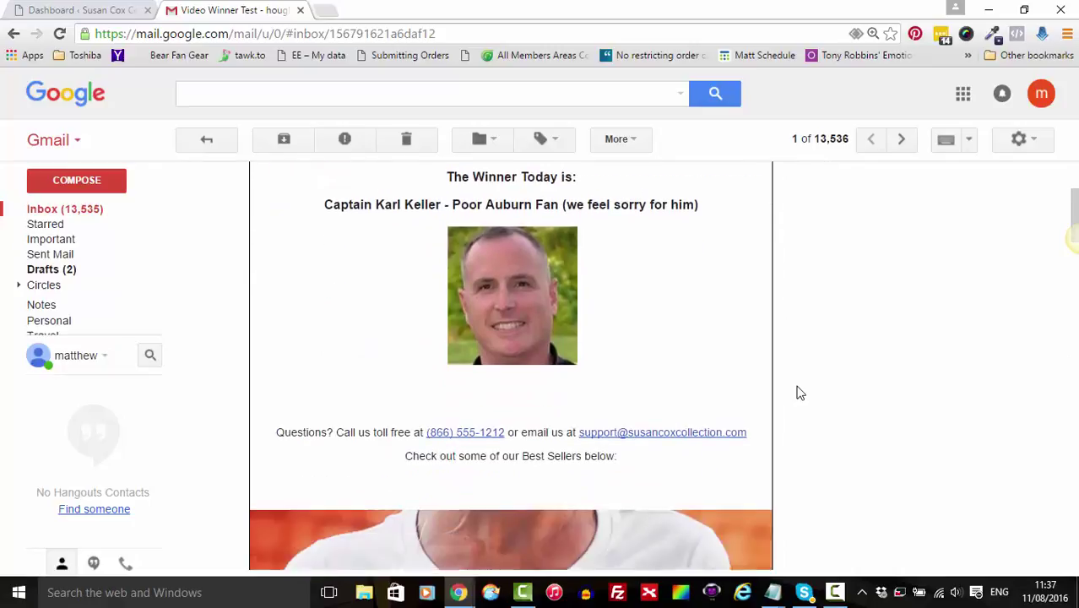
- Examine the Video Winner Test email, including its header, winner announcement, best-seller products, coupon and Happy Customers section
{"action": "scroll", "coordinate": [800, 394], "scroll_direction": "down", "scroll_amount": 7}
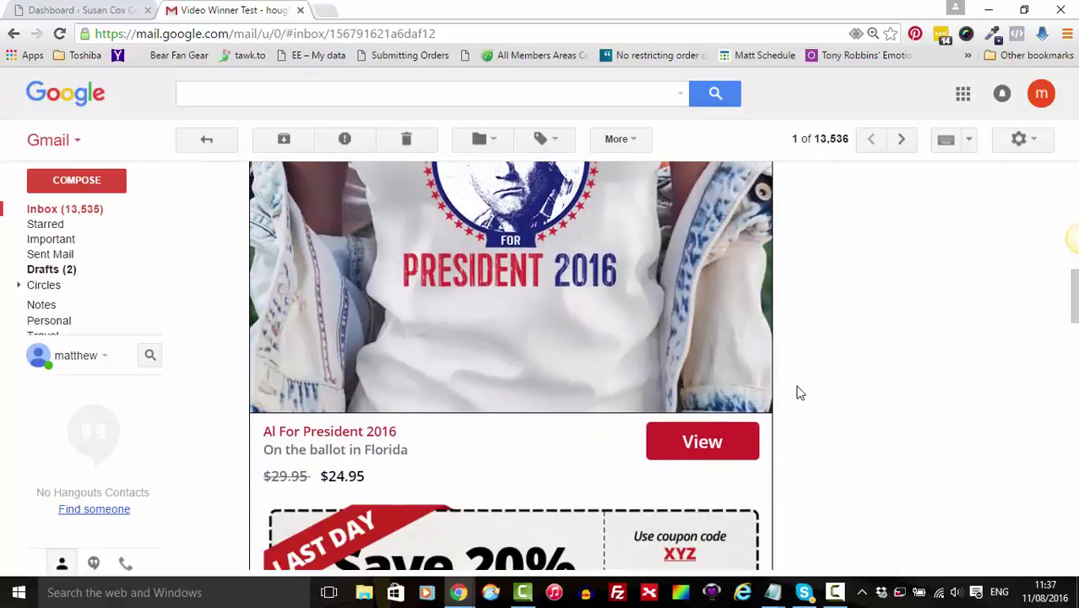
{"action": "scroll", "coordinate": [801, 393], "scroll_direction": "down", "scroll_amount": 8}
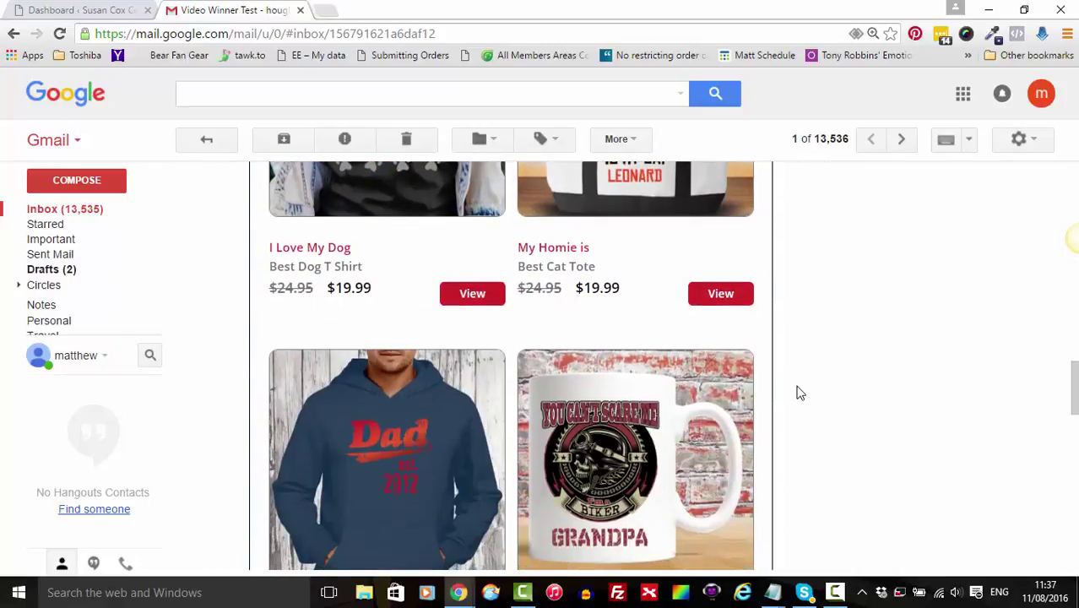
{"action": "scroll", "coordinate": [801, 394], "scroll_direction": "down", "scroll_amount": 1}
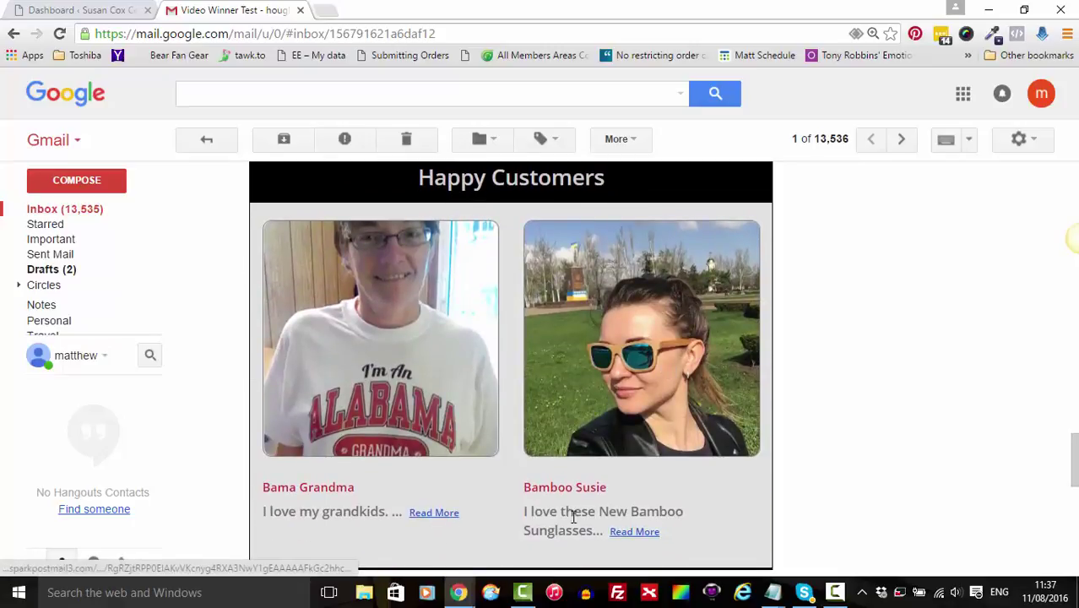
{"action": "scroll", "coordinate": [507, 523], "scroll_direction": "up", "scroll_amount": 3}
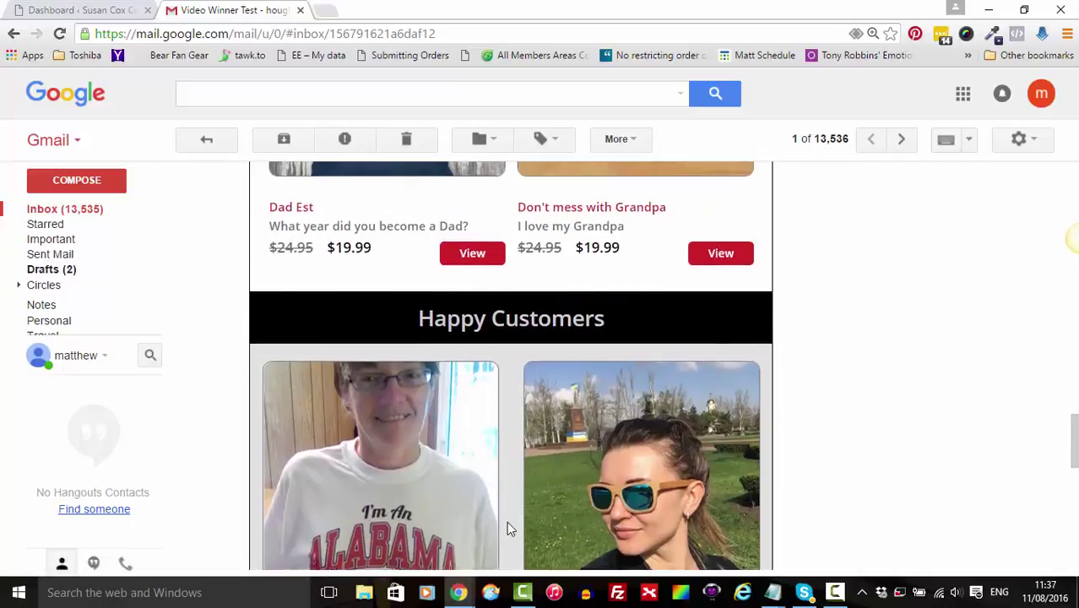
{"action": "scroll", "coordinate": [507, 524], "scroll_direction": "up", "scroll_amount": 2}
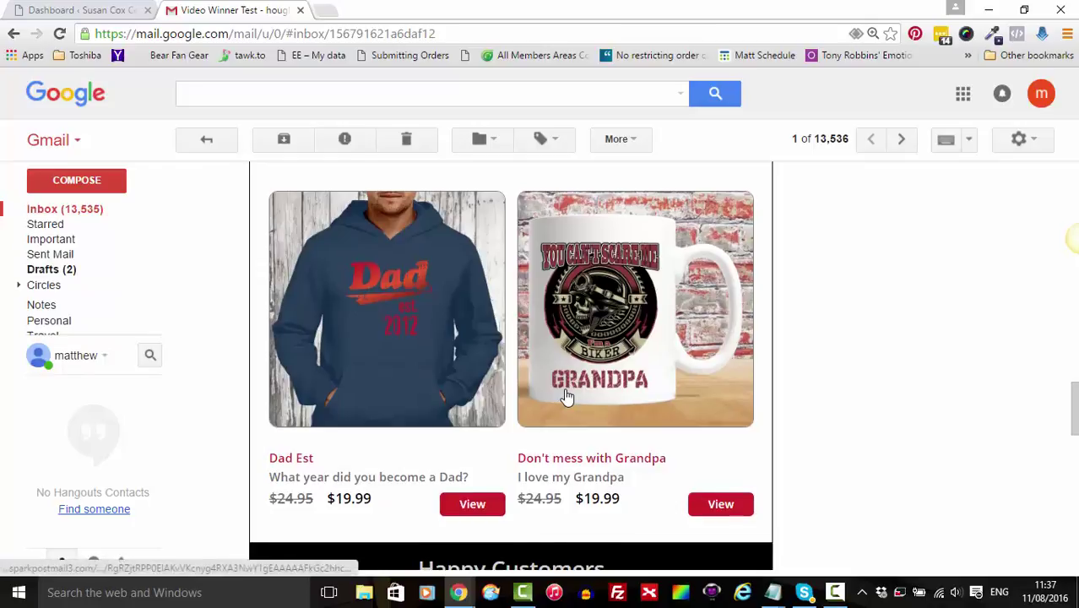
{"action": "scroll", "coordinate": [564, 389], "scroll_direction": "up", "scroll_amount": 2}
{"action": "scroll", "coordinate": [565, 396], "scroll_direction": "up", "scroll_amount": 2}
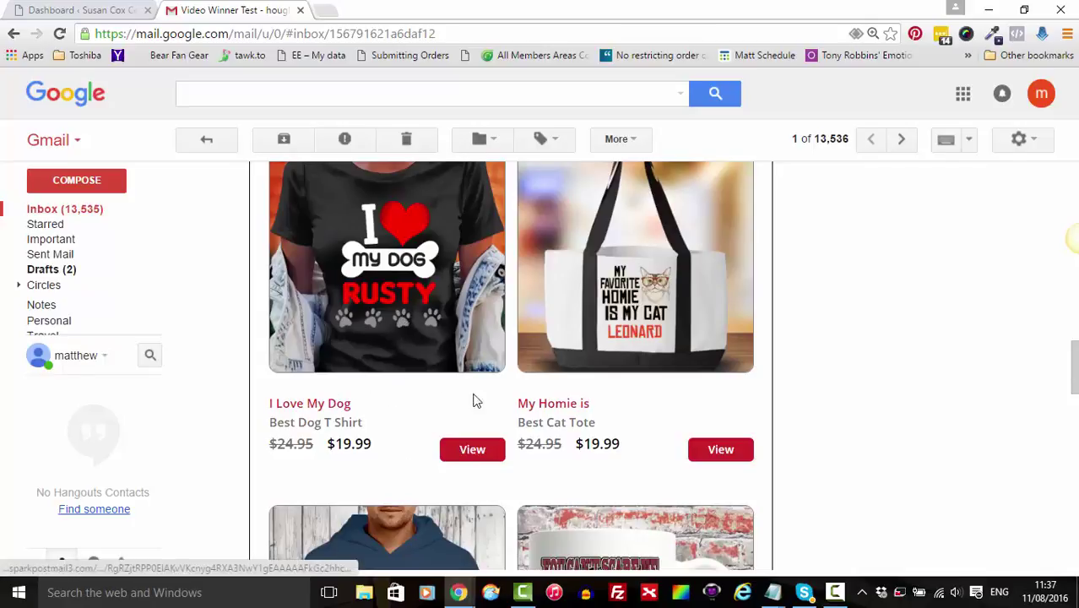
{"action": "scroll", "coordinate": [576, 422], "scroll_direction": "up", "scroll_amount": 1}
{"action": "scroll", "coordinate": [574, 422], "scroll_direction": "up", "scroll_amount": 4}
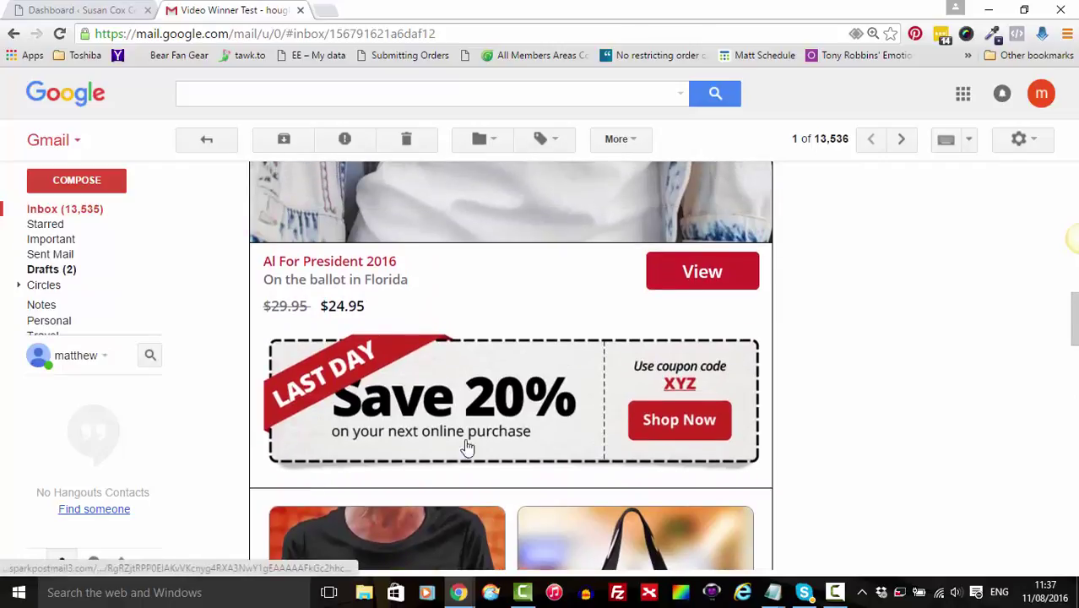
{"action": "scroll", "coordinate": [598, 420], "scroll_direction": "up", "scroll_amount": 5}
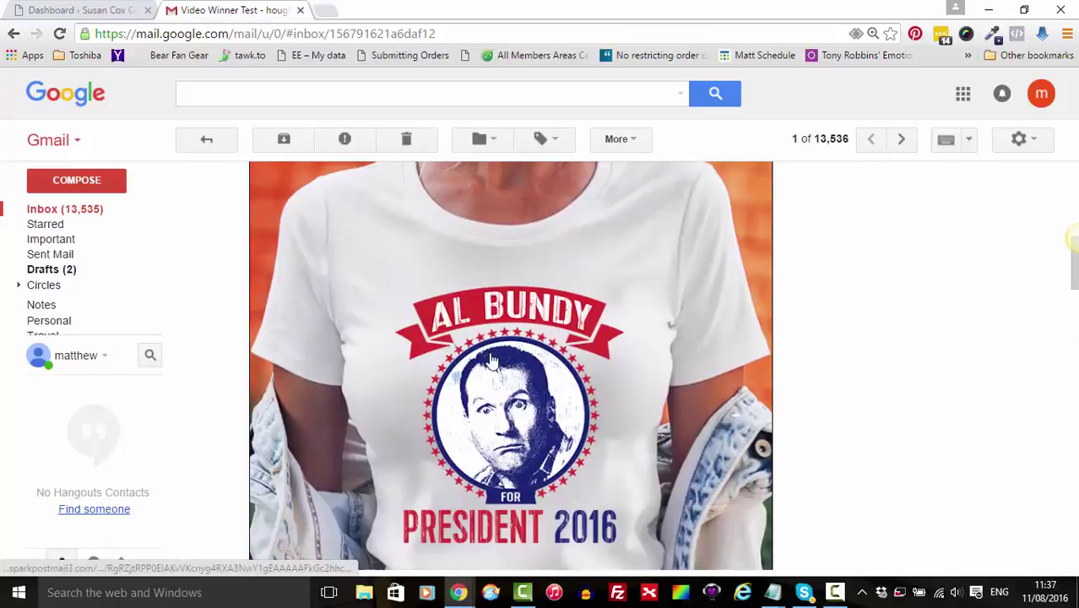
{"action": "scroll", "coordinate": [451, 359], "scroll_direction": "up", "scroll_amount": 3}
{"action": "scroll", "coordinate": [450, 354], "scroll_direction": "up", "scroll_amount": 2}
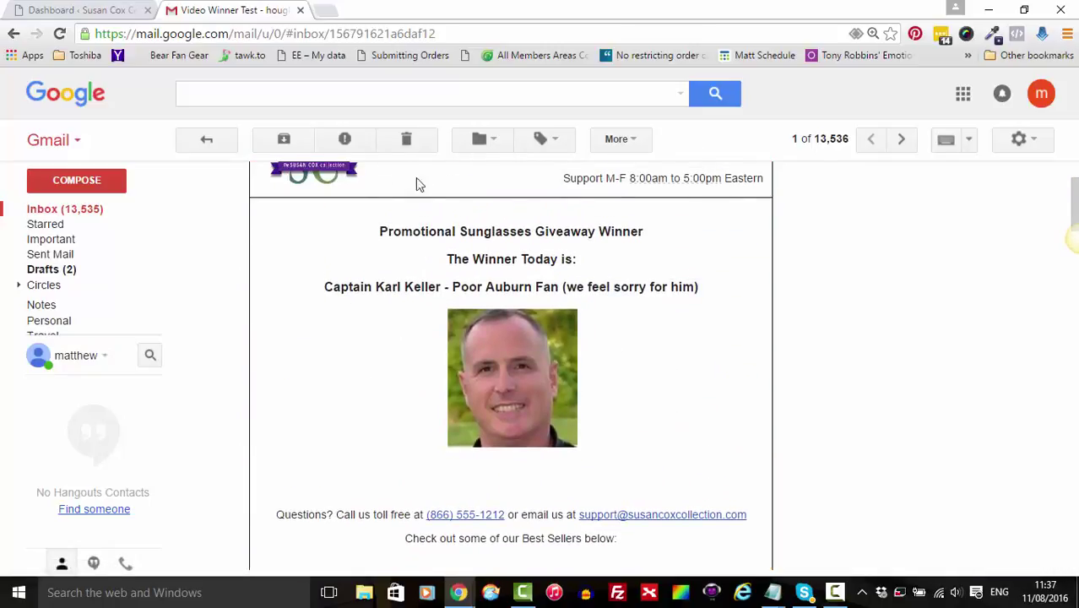
{"action": "scroll", "coordinate": [499, 332], "scroll_direction": "up", "scroll_amount": 1}
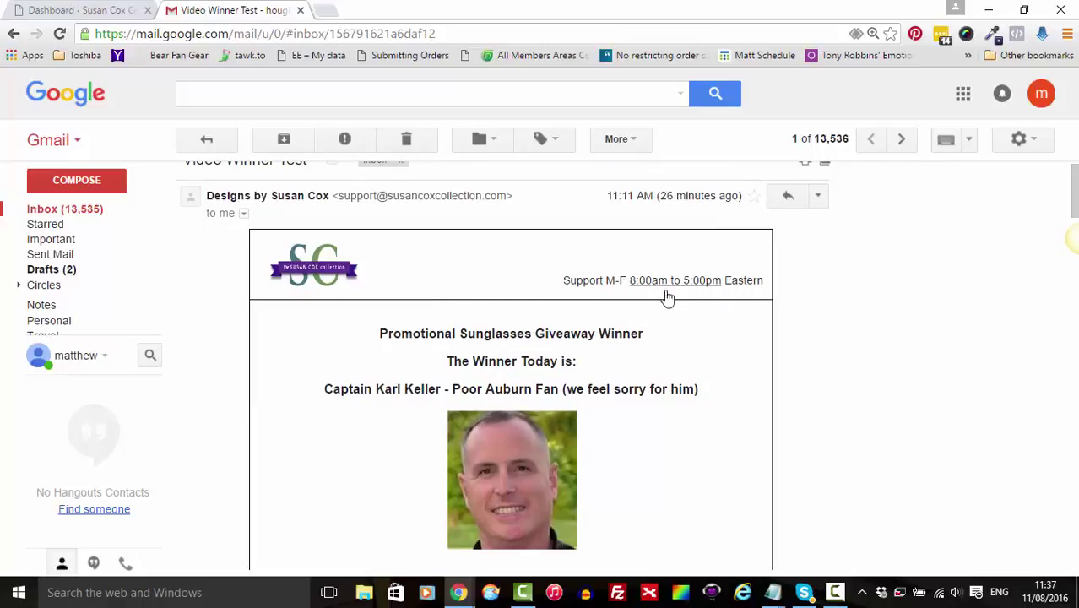
{"action": "scroll", "coordinate": [655, 388], "scroll_direction": "down", "scroll_amount": 2}
{"action": "scroll", "coordinate": [655, 395], "scroll_direction": "down", "scroll_amount": 2}
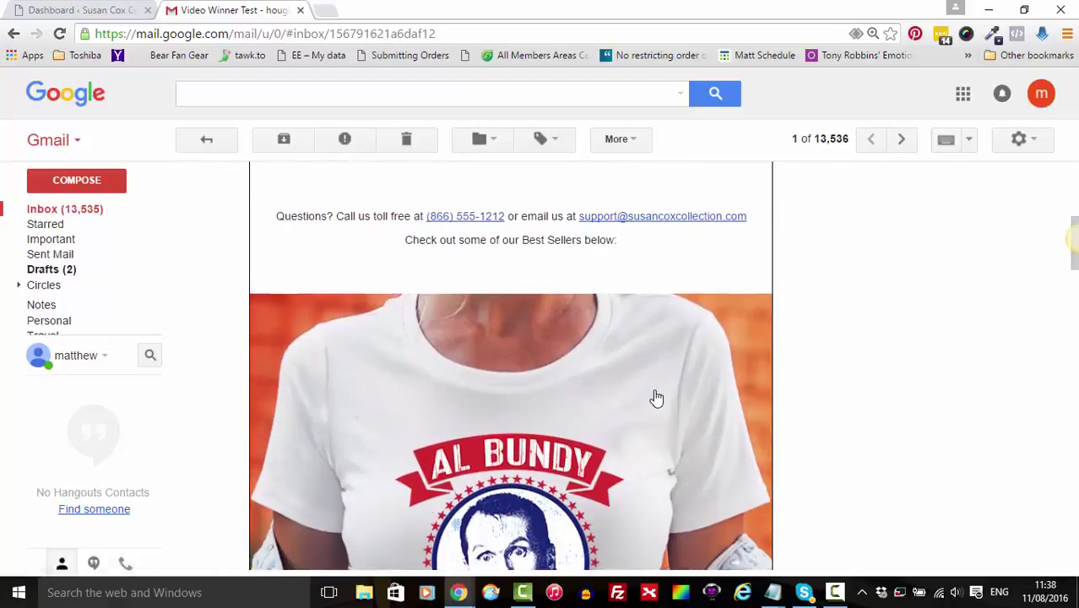
{"action": "left_click", "coordinate": [86, 10]}
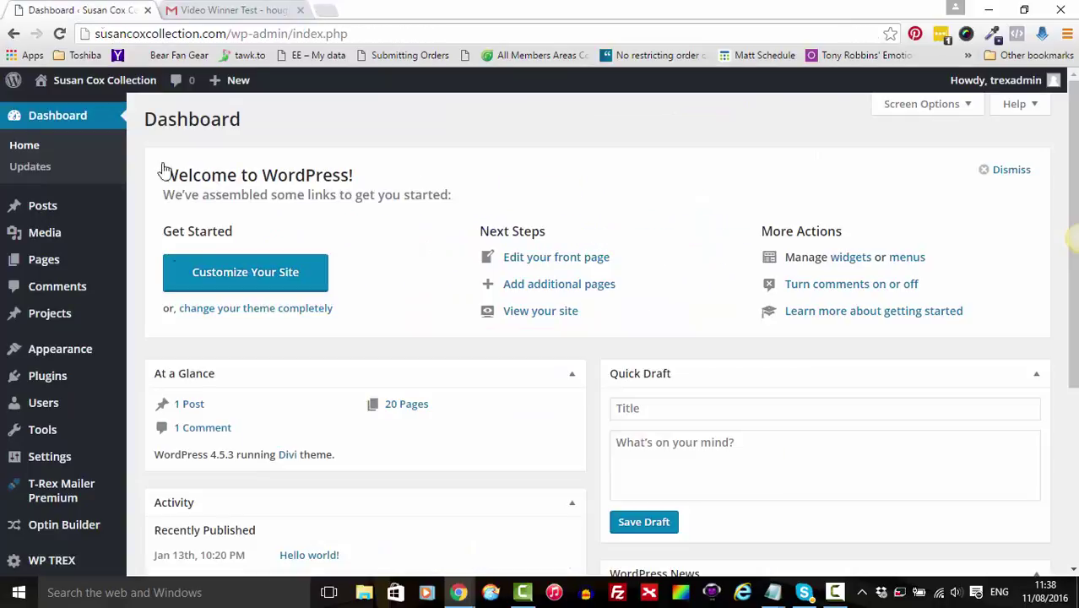
{"action": "scroll", "coordinate": [156, 368], "scroll_direction": "down", "scroll_amount": 2}
{"action": "mouse_move", "coordinate": [76, 386]}
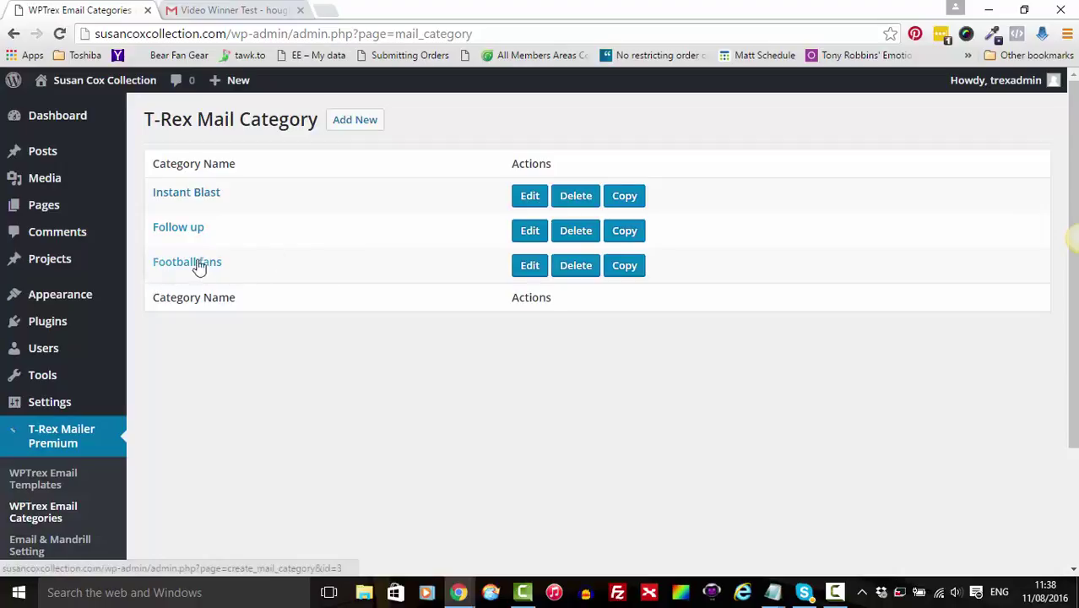
- Add a new mail category named Buyers and save it
{"action": "left_click", "coordinate": [363, 120]}
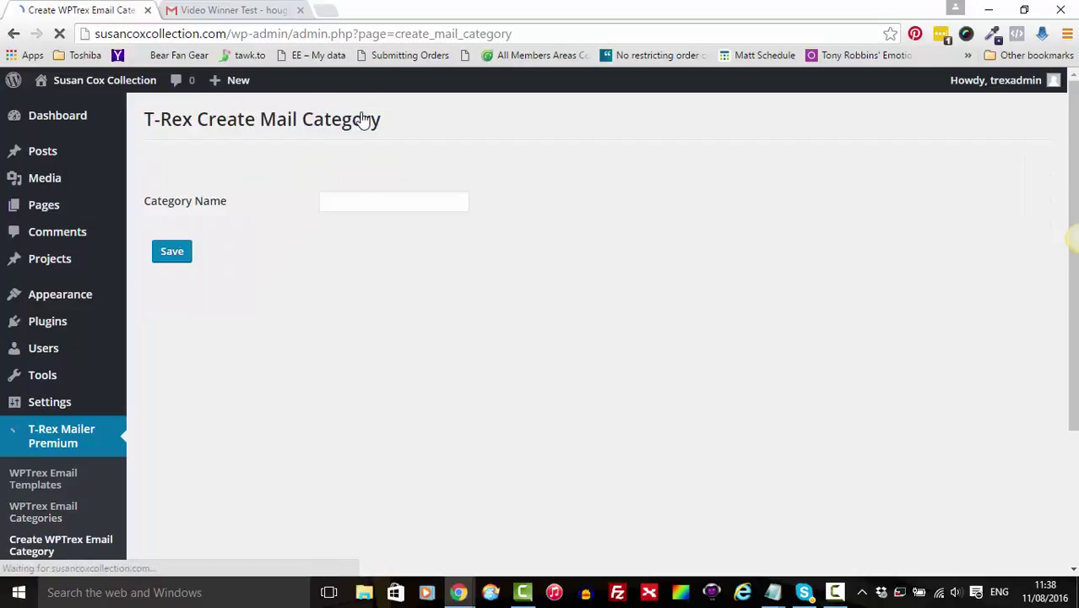
{"action": "left_click", "coordinate": [340, 193]}
{"action": "type", "text": "Buyers"}
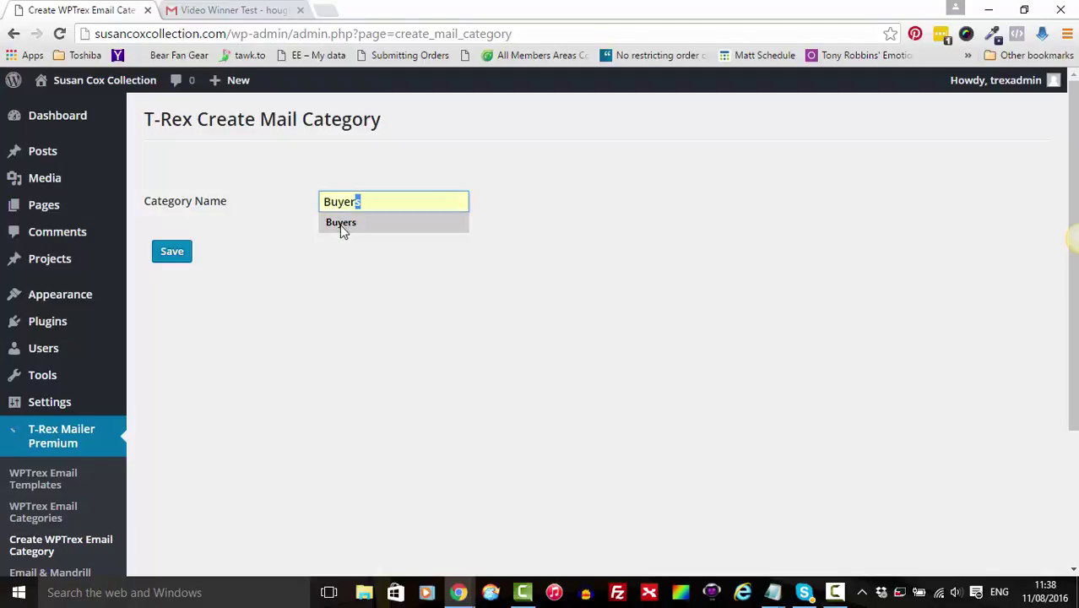
{"action": "left_click", "coordinate": [341, 224]}
{"action": "left_click", "coordinate": [176, 255]}
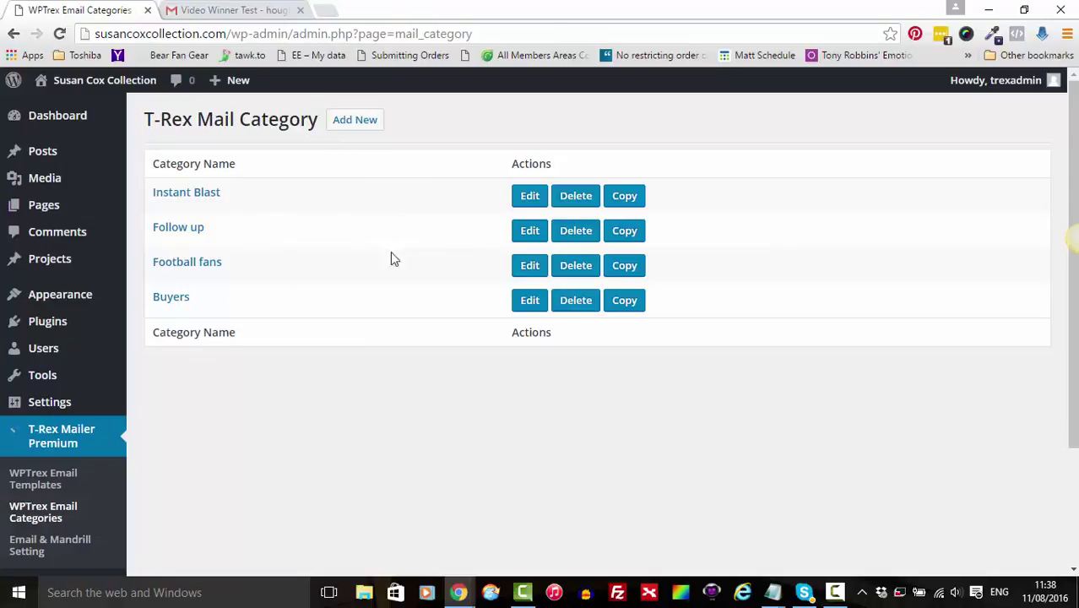
- Open the T-Rex Mailer email templates list and look through the subject lines and their categories
{"action": "scroll", "coordinate": [271, 434], "scroll_direction": "down", "scroll_amount": 2}
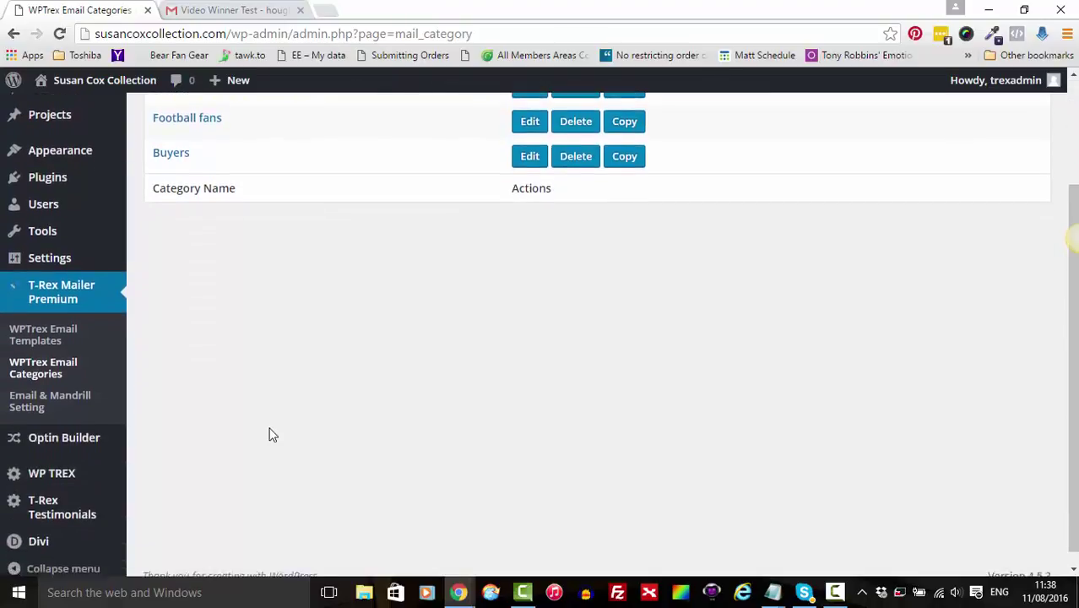
{"action": "scroll", "coordinate": [271, 434], "scroll_direction": "up", "scroll_amount": 1}
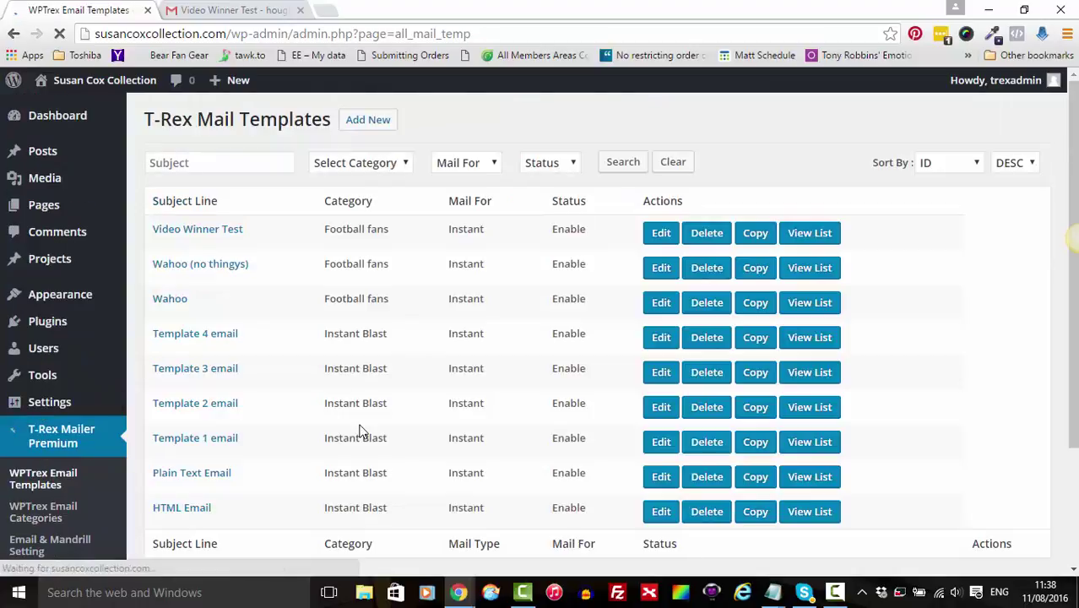
{"action": "scroll", "coordinate": [359, 432], "scroll_direction": "down", "scroll_amount": 2}
{"action": "scroll", "coordinate": [359, 432], "scroll_direction": "up", "scroll_amount": 1}
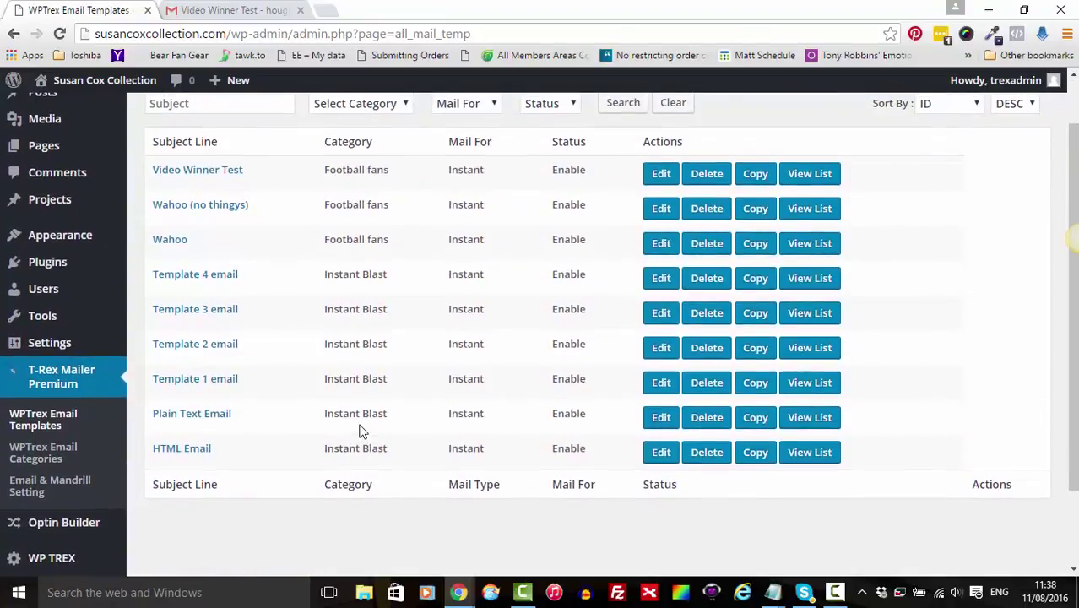
{"action": "scroll", "coordinate": [409, 329], "scroll_direction": "up", "scroll_amount": 1}
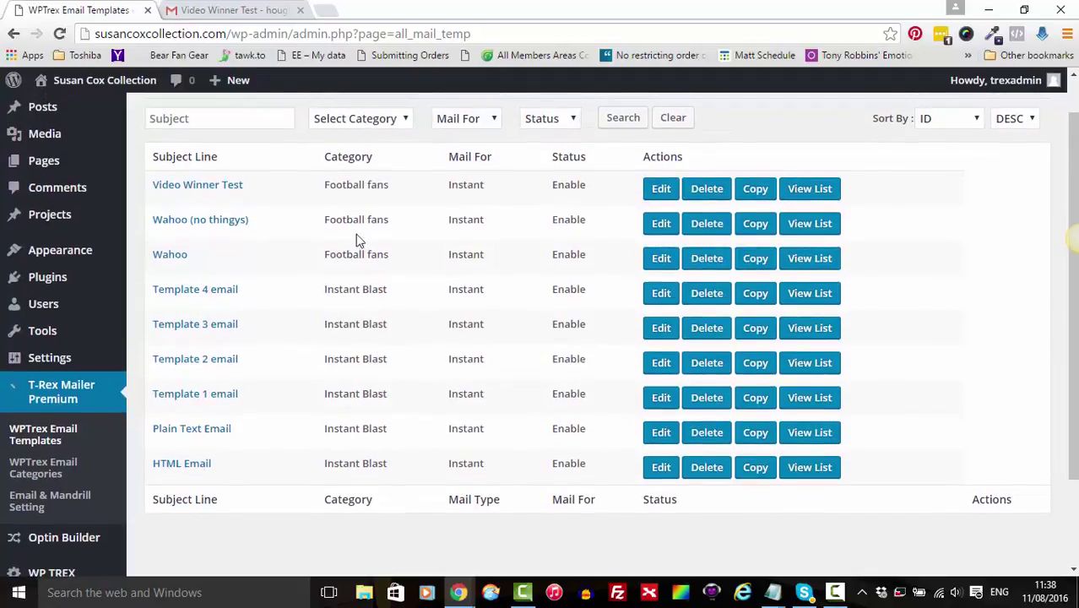
{"action": "scroll", "coordinate": [456, 286], "scroll_direction": "up", "scroll_amount": 1}
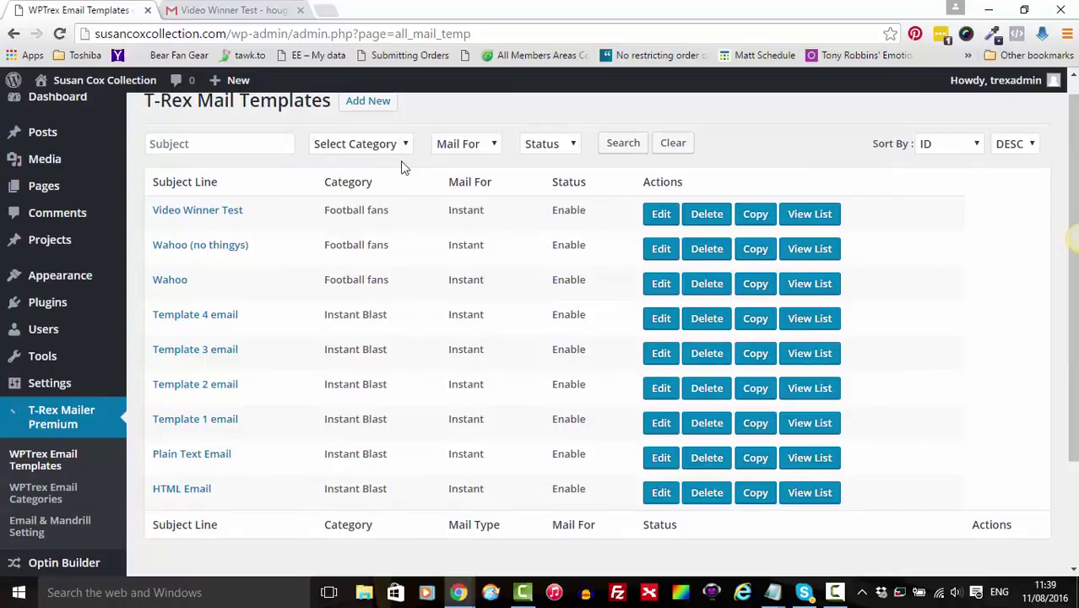
- Sort the mail templates by Category and look over the reordered list
{"action": "left_click", "coordinate": [965, 150]}
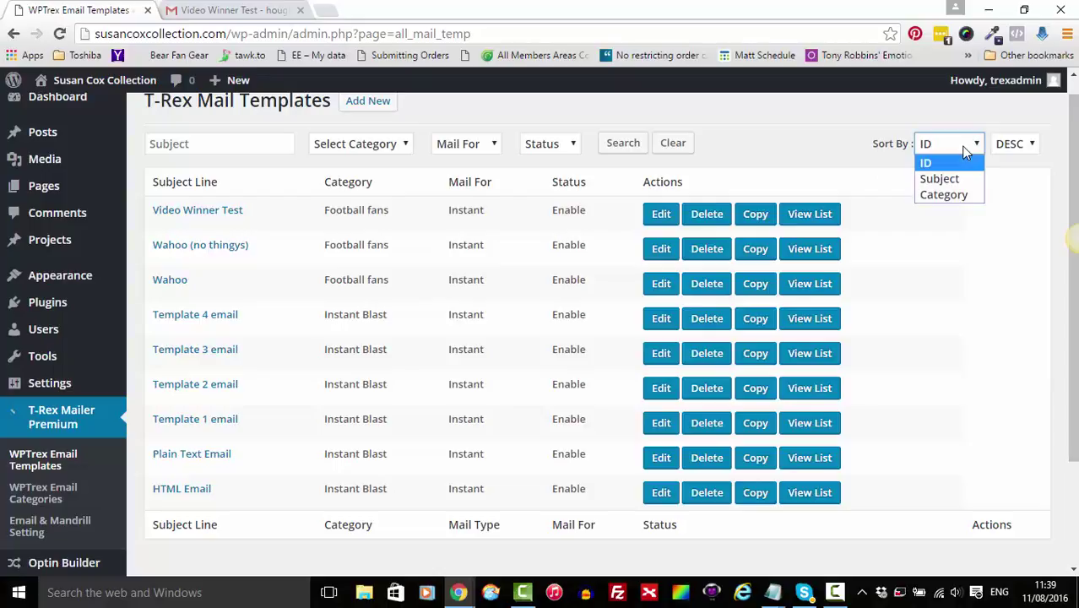
{"action": "left_click", "coordinate": [943, 193]}
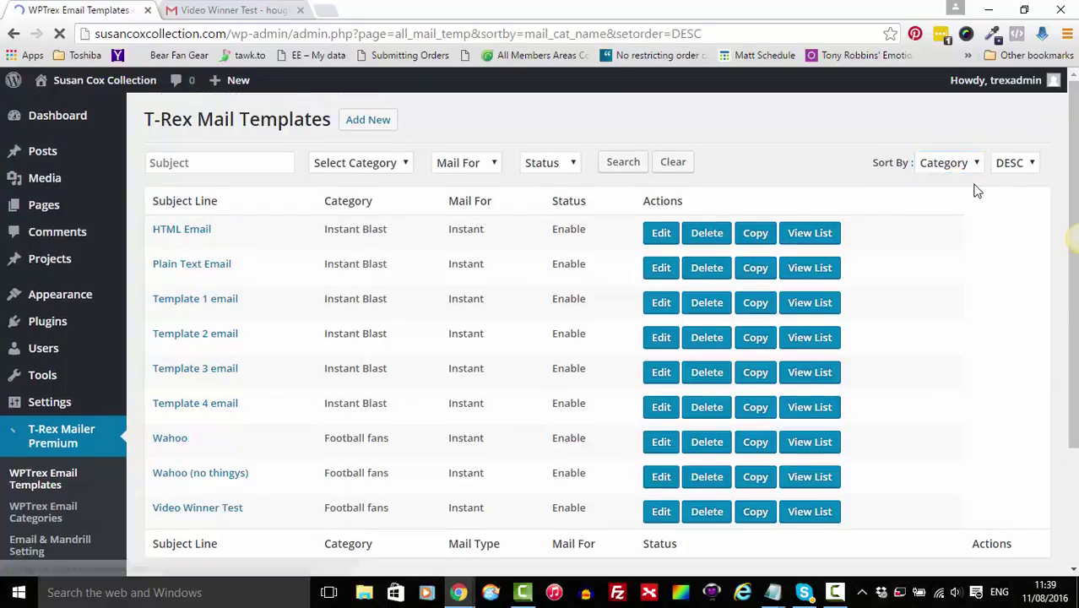
{"action": "scroll", "coordinate": [557, 286], "scroll_direction": "down", "scroll_amount": 1}
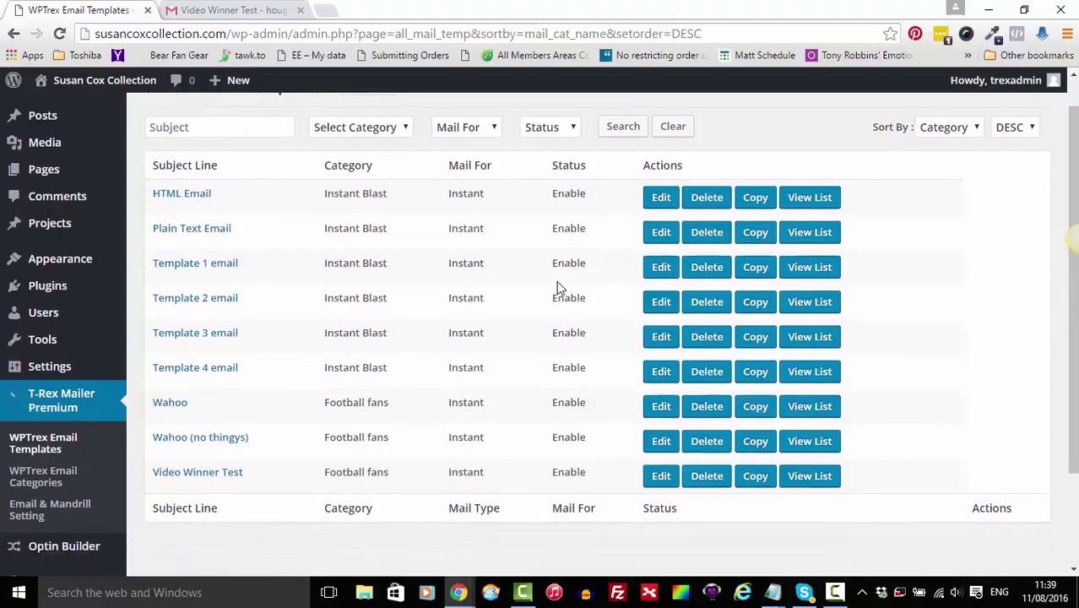
{"action": "scroll", "coordinate": [557, 286], "scroll_direction": "up", "scroll_amount": 1}
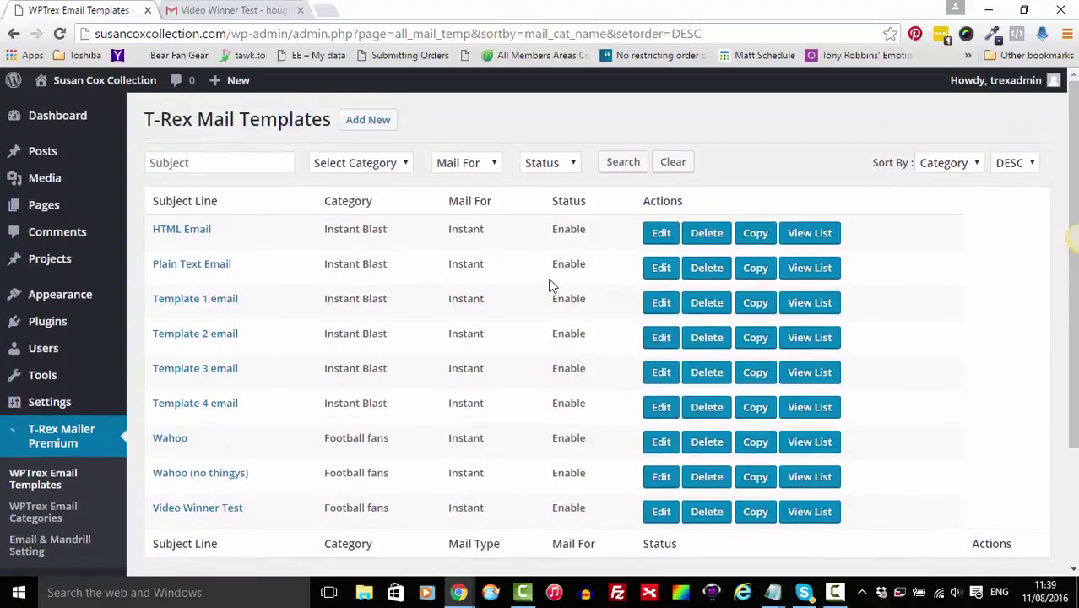
- Filter the mail templates to the Instant Blast category and clear the search filters
{"action": "left_click", "coordinate": [391, 172]}
{"action": "left_click", "coordinate": [352, 249]}
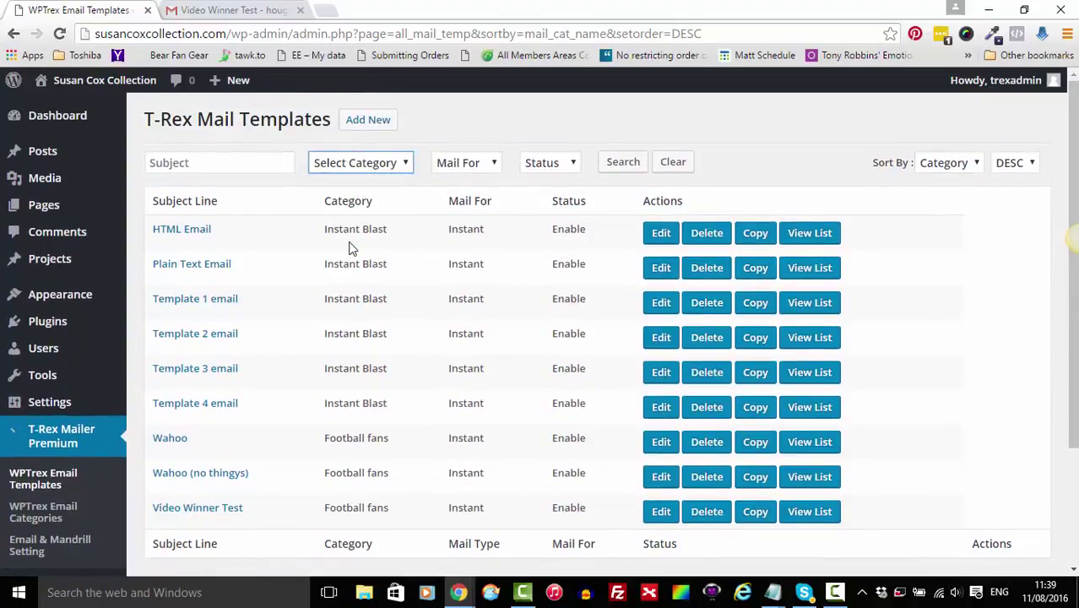
{"action": "left_click", "coordinate": [623, 162]}
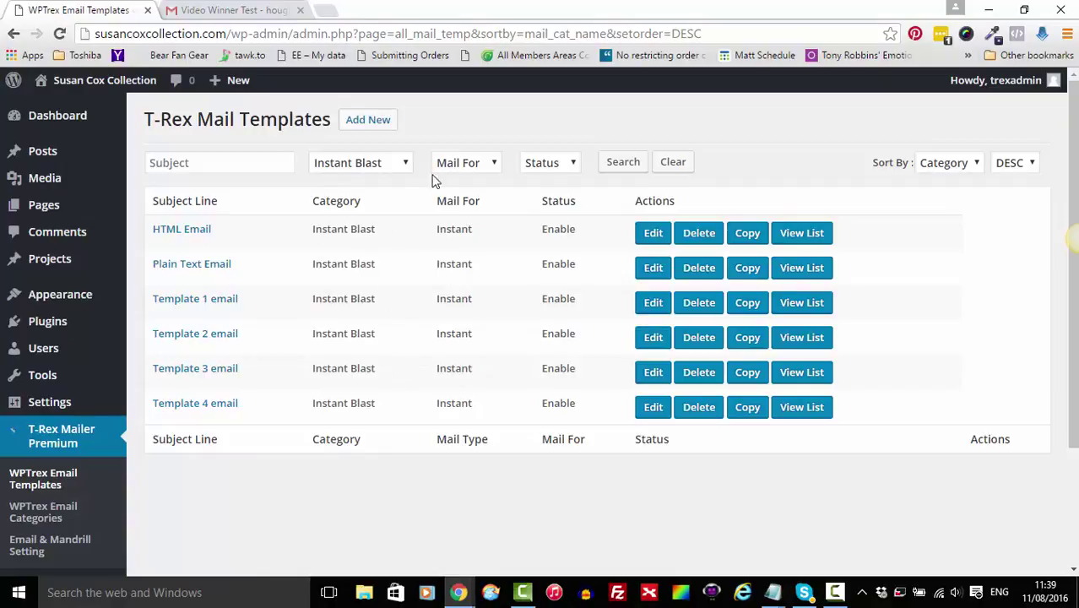
{"action": "left_click", "coordinate": [670, 163]}
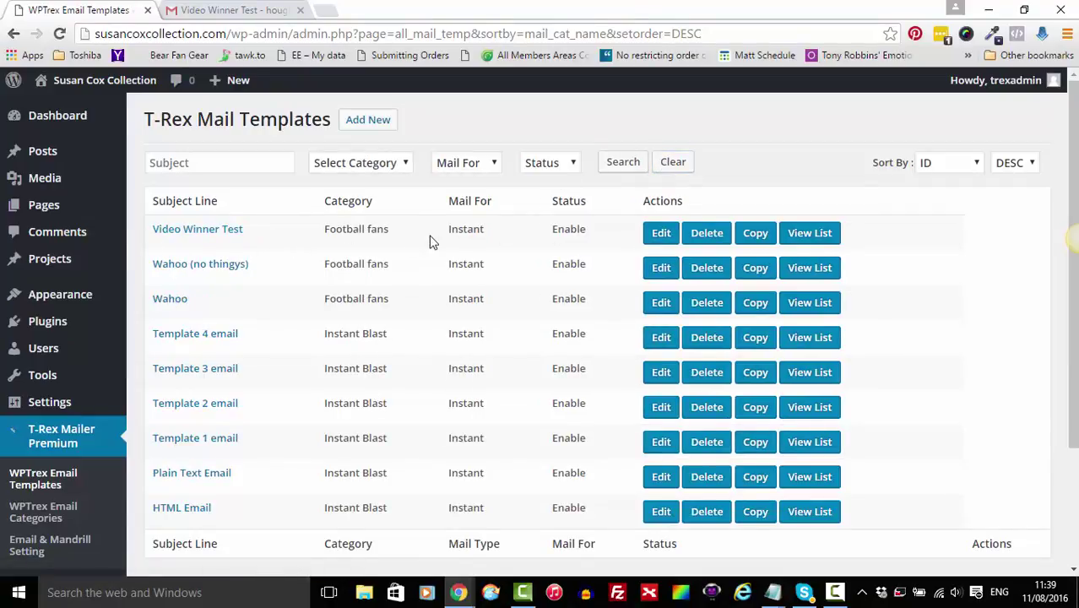
- Open the Video Winner Test template for editing, look over its fields and return to the templates list
{"action": "left_click", "coordinate": [661, 236]}
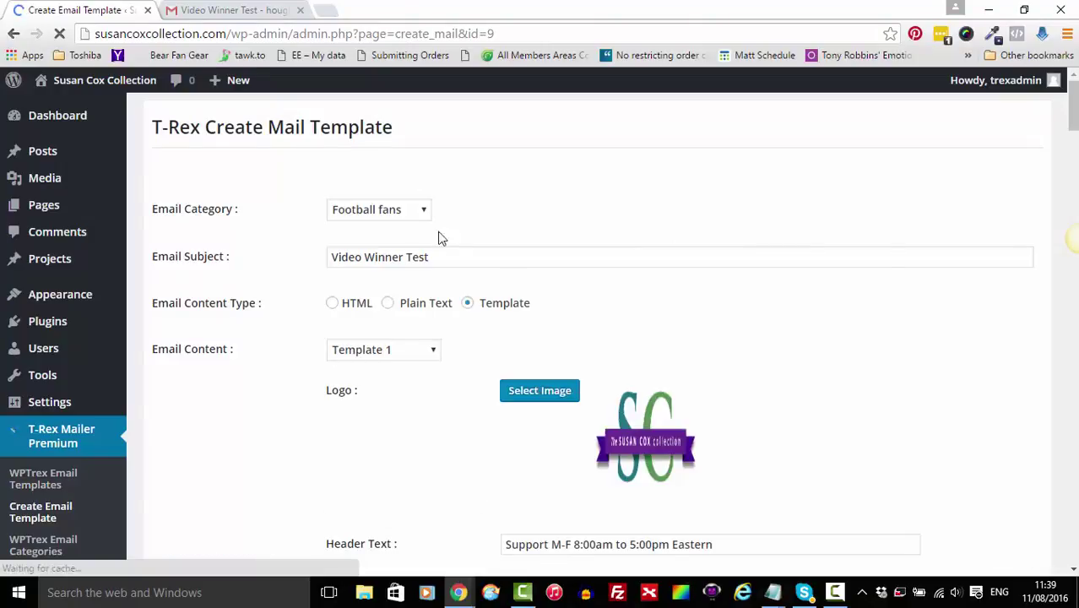
{"action": "scroll", "coordinate": [211, 346], "scroll_direction": "down", "scroll_amount": 3}
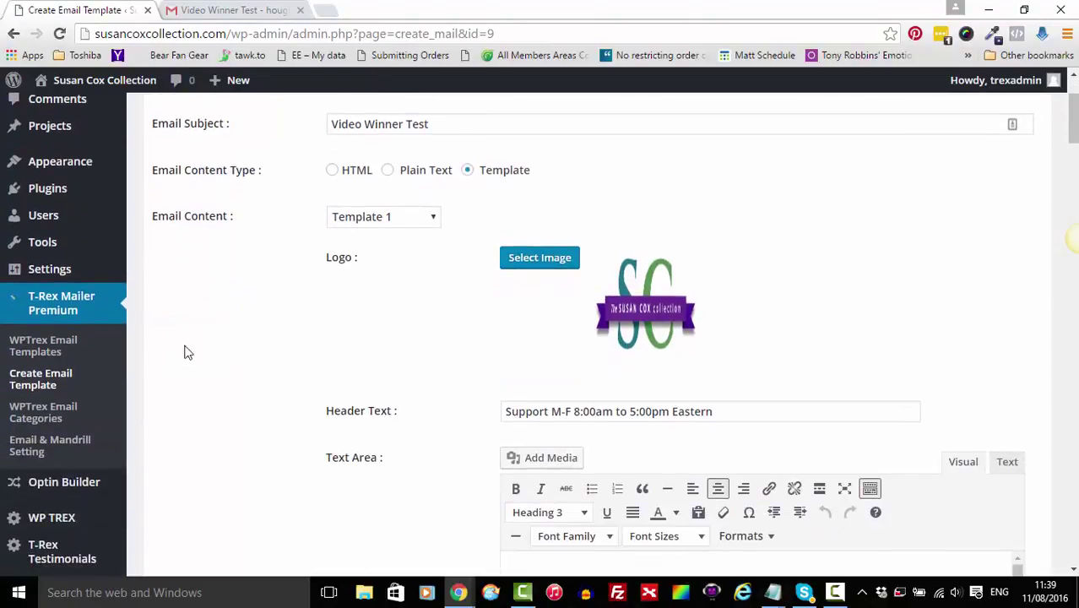
{"action": "left_click", "coordinate": [40, 355]}
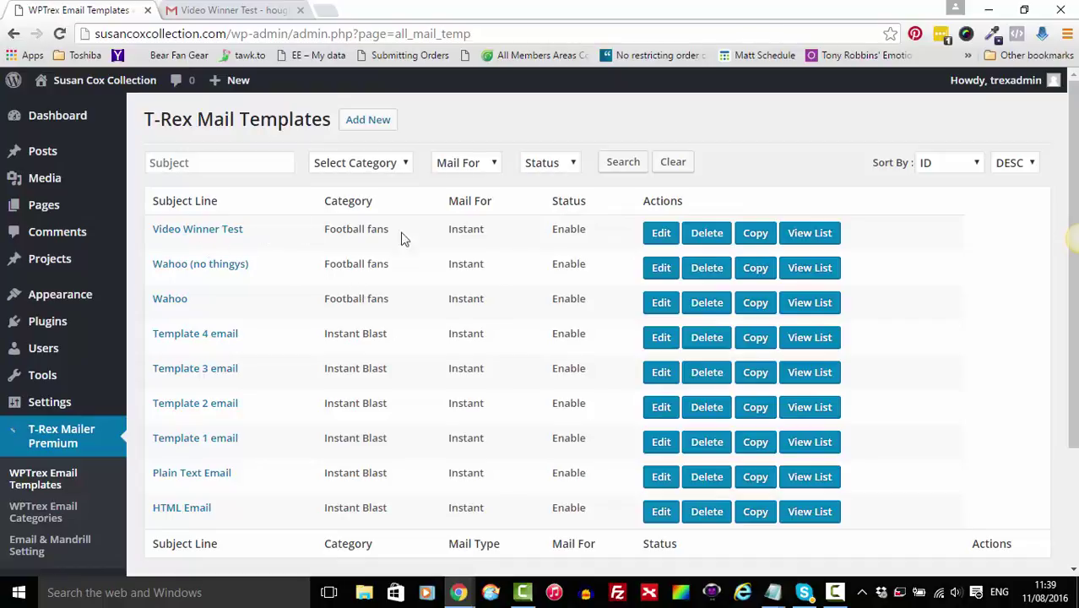
- Open the Video Winner Test template for editing again and check the available email categories, keeping Football fans
{"action": "left_click", "coordinate": [662, 235]}
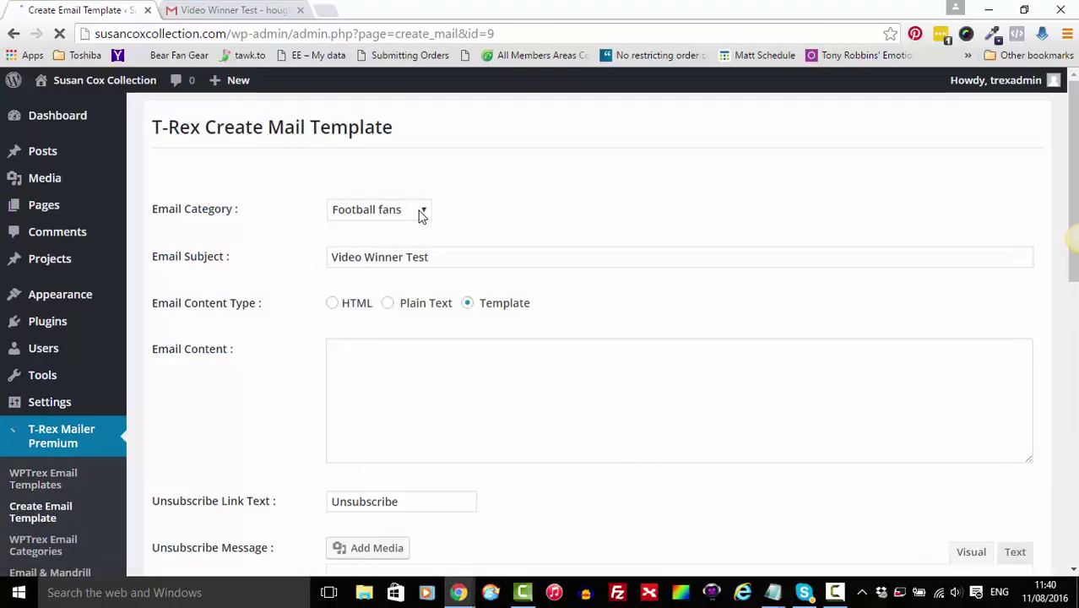
{"action": "left_click", "coordinate": [422, 211]}
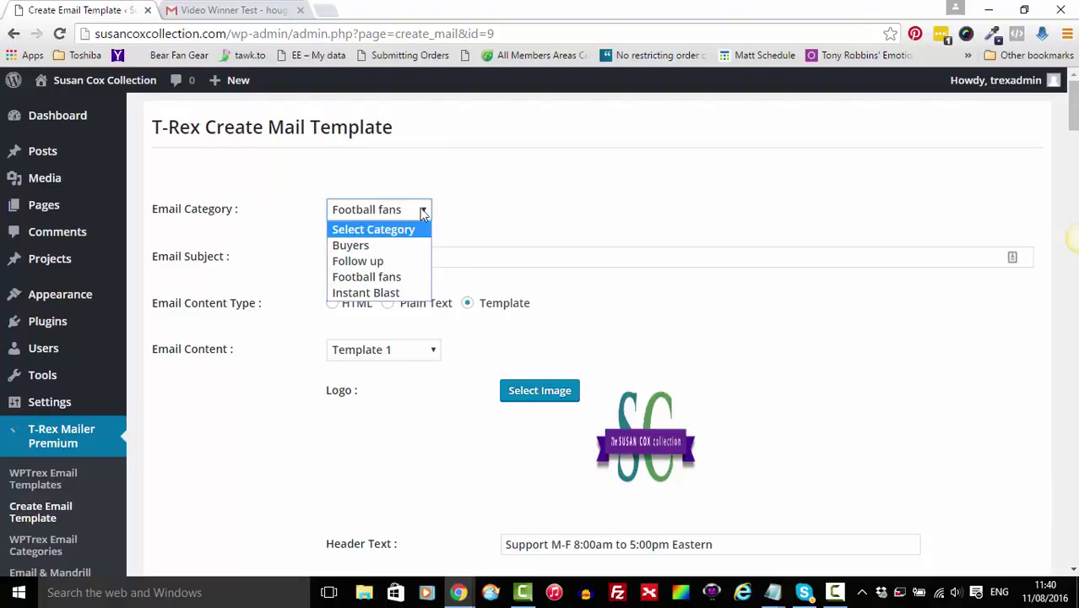
{"action": "left_click", "coordinate": [453, 212]}
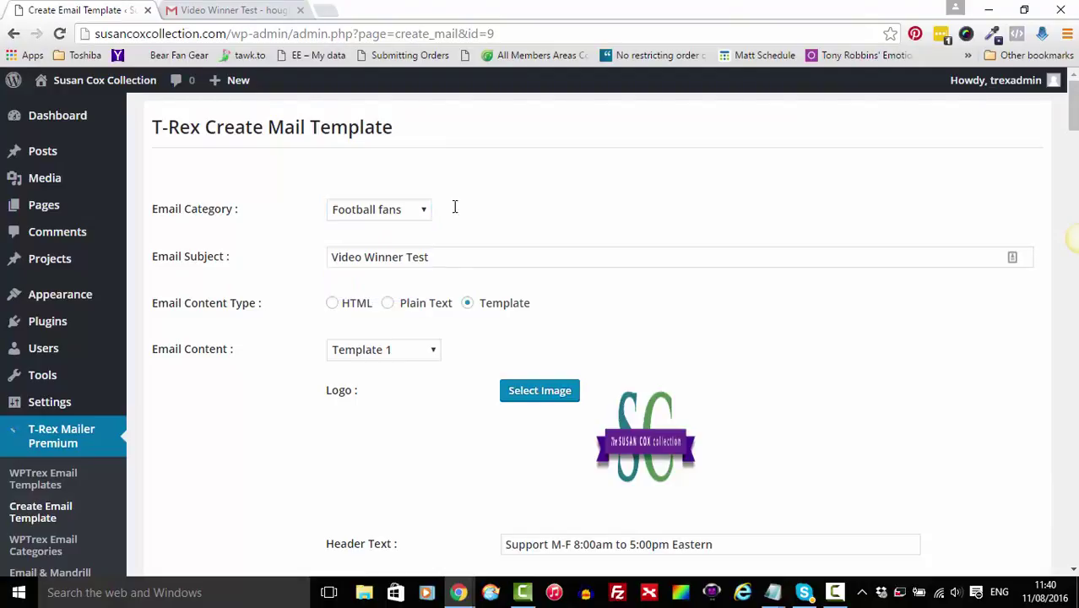
{"action": "scroll", "coordinate": [258, 297], "scroll_direction": "down", "scroll_amount": 1}
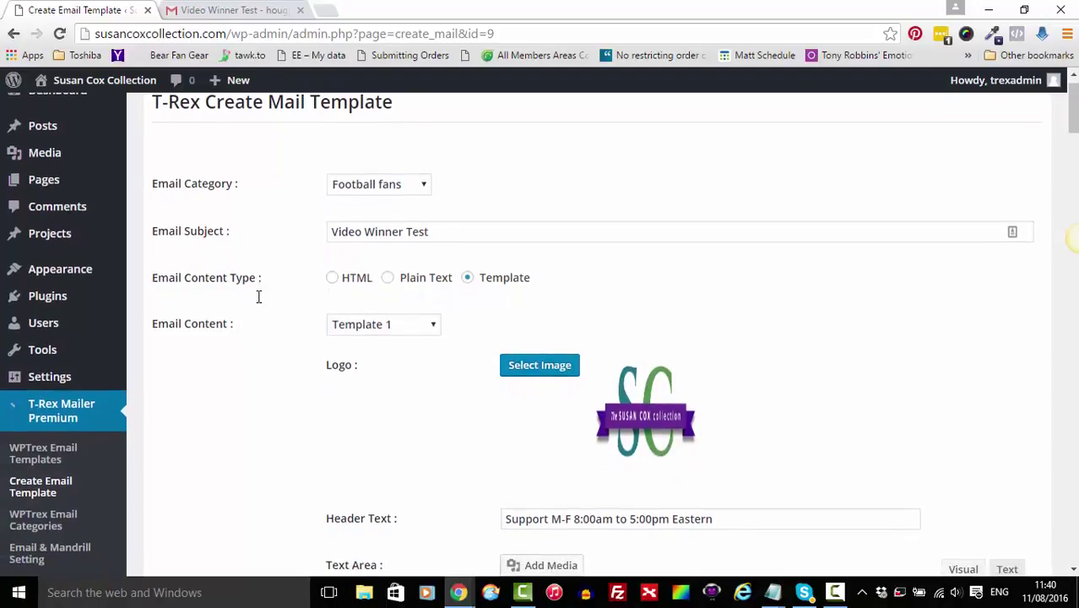
- Switch to Gmail, return to the inbox and open the received Video Winner Test email from the Everything else section
{"action": "scroll", "coordinate": [445, 225], "scroll_direction": "down", "scroll_amount": 1}
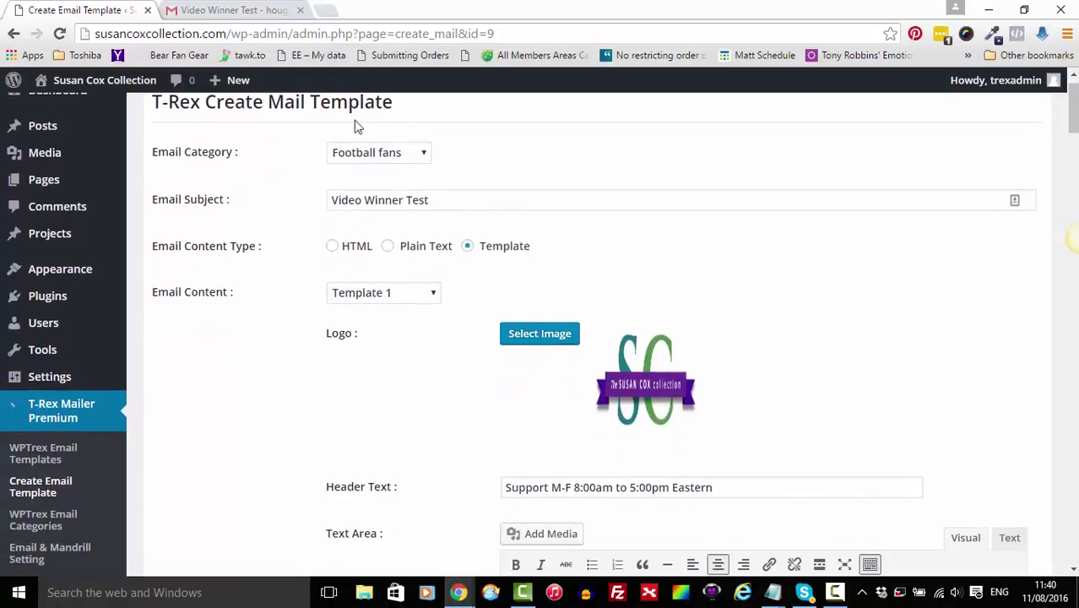
{"action": "left_click", "coordinate": [249, 12]}
{"action": "scroll", "coordinate": [397, 328], "scroll_direction": "up", "scroll_amount": 5}
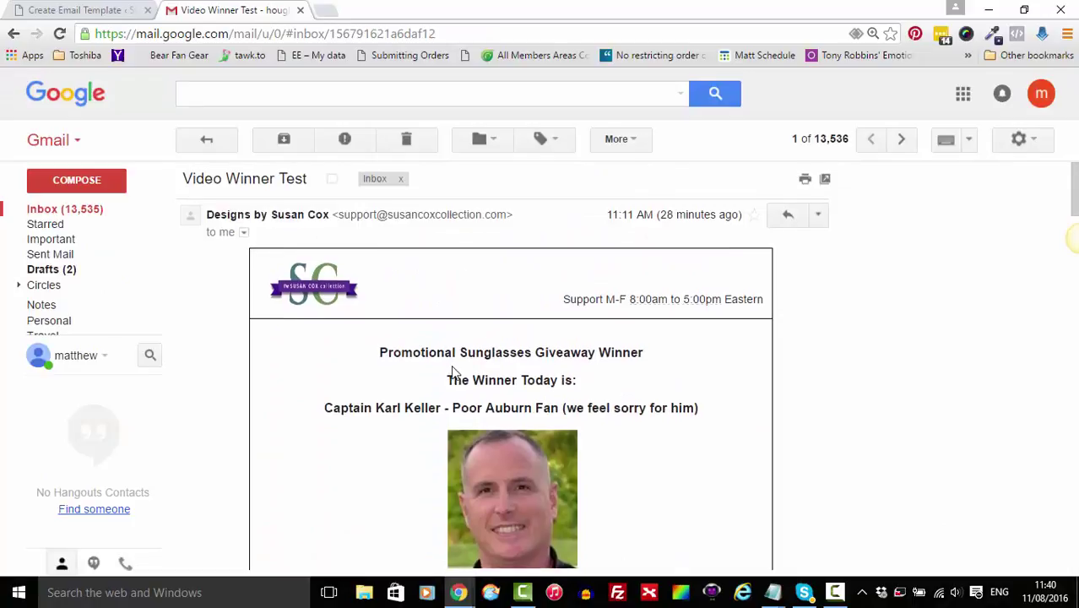
{"action": "scroll", "coordinate": [453, 372], "scroll_direction": "down", "scroll_amount": 1}
{"action": "left_click", "coordinate": [223, 143]}
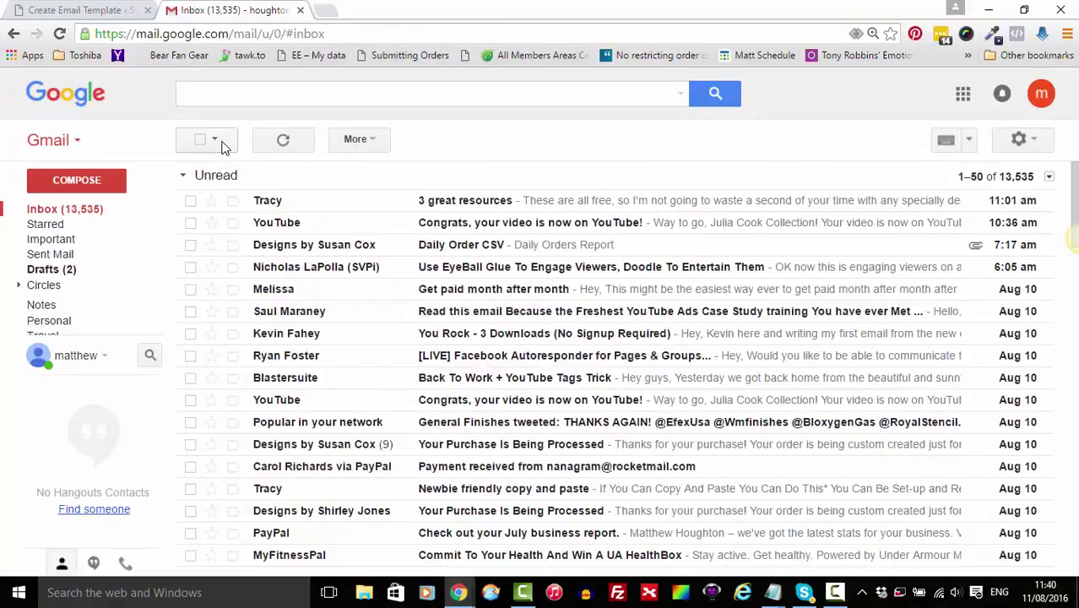
{"action": "scroll", "coordinate": [422, 430], "scroll_direction": "down", "scroll_amount": 10}
{"action": "scroll", "coordinate": [423, 432], "scroll_direction": "down", "scroll_amount": 3}
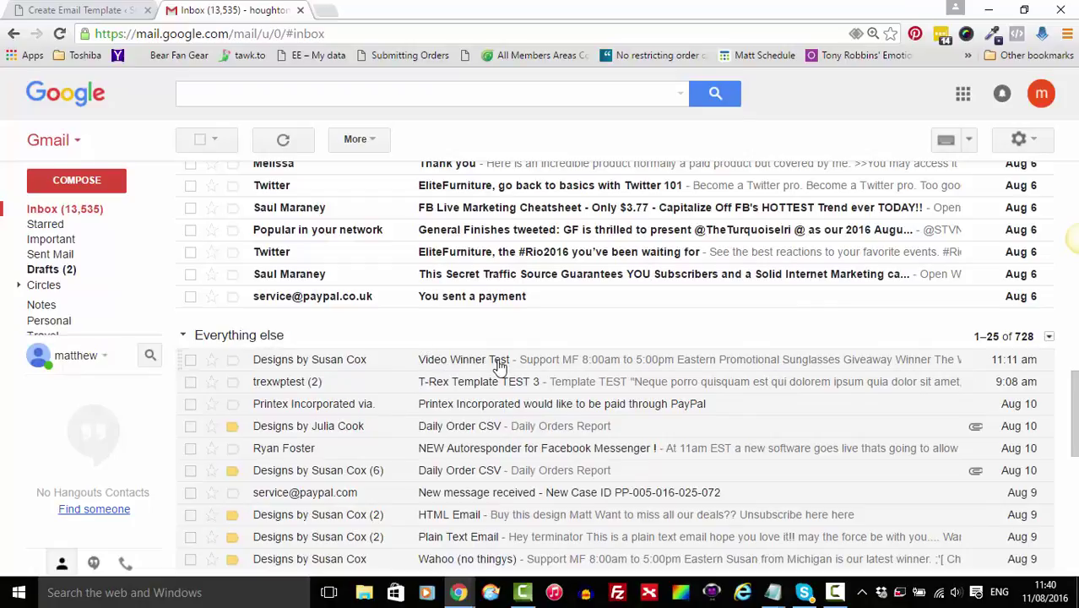
{"action": "left_click", "coordinate": [470, 369]}
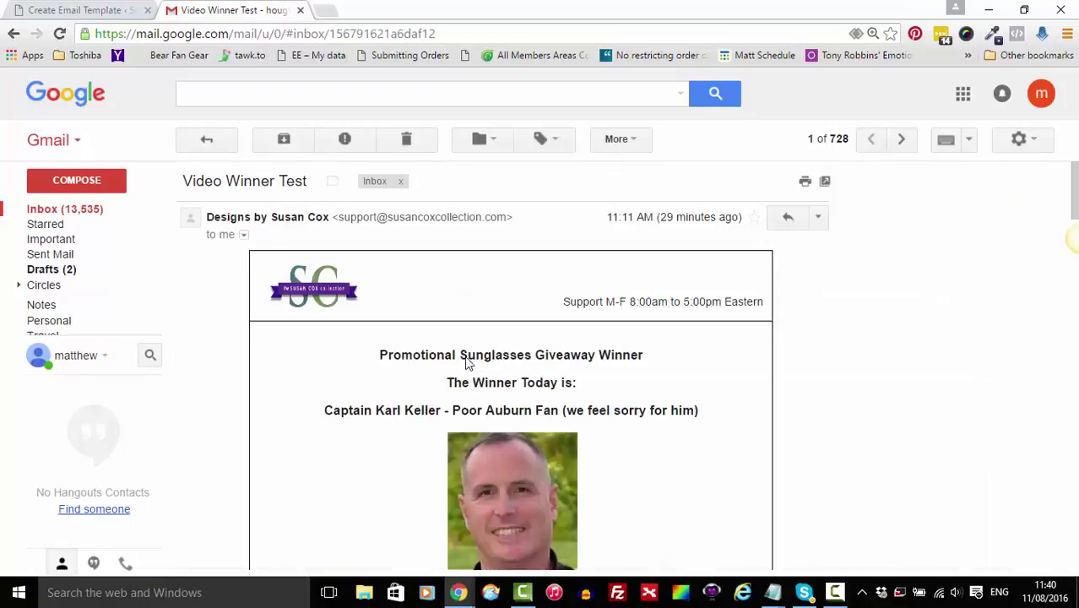
- Return to the WordPress template editor and highlight the Email Subject text to compare it with the received email's subject
{"action": "left_click", "coordinate": [99, 14]}
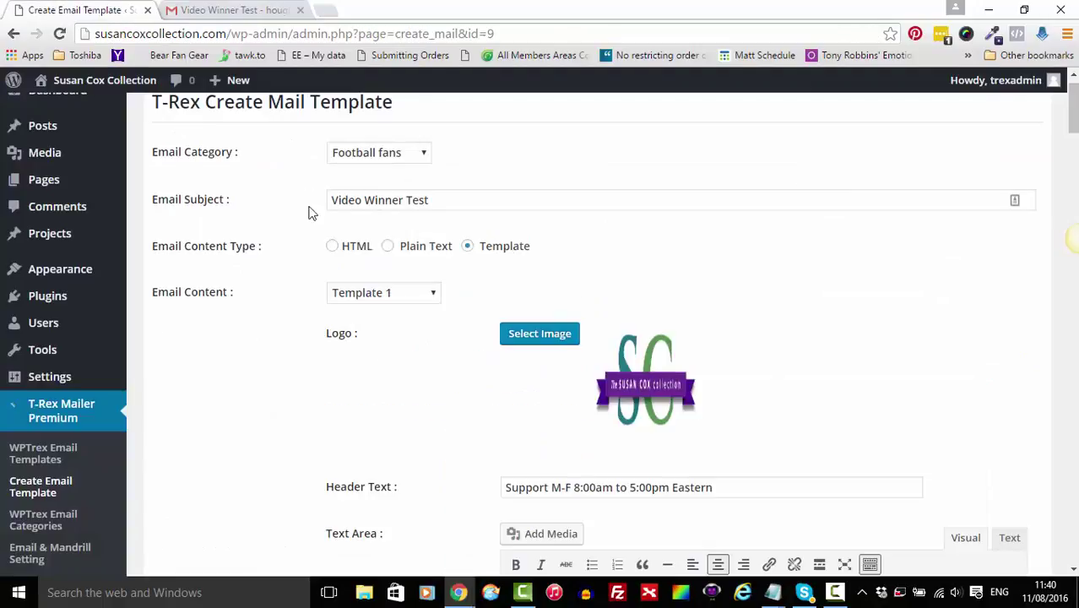
{"action": "left_click", "coordinate": [433, 200]}
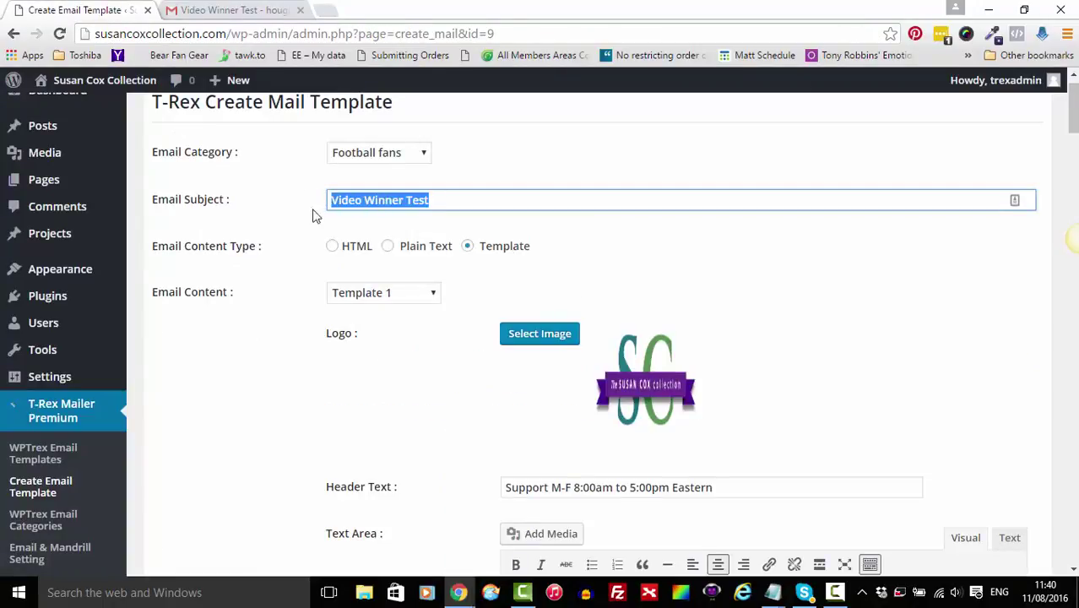
{"action": "left_click", "coordinate": [307, 247]}
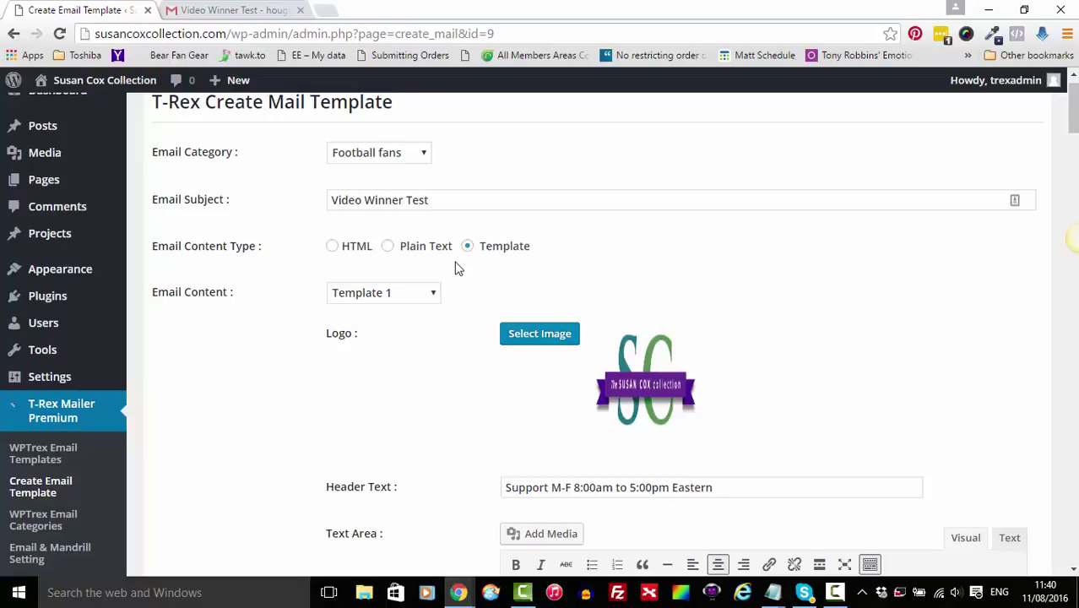
- Check the available Email Content layouts for the mail template, keeping Template 1
{"action": "scroll", "coordinate": [455, 267], "scroll_direction": "down", "scroll_amount": 1}
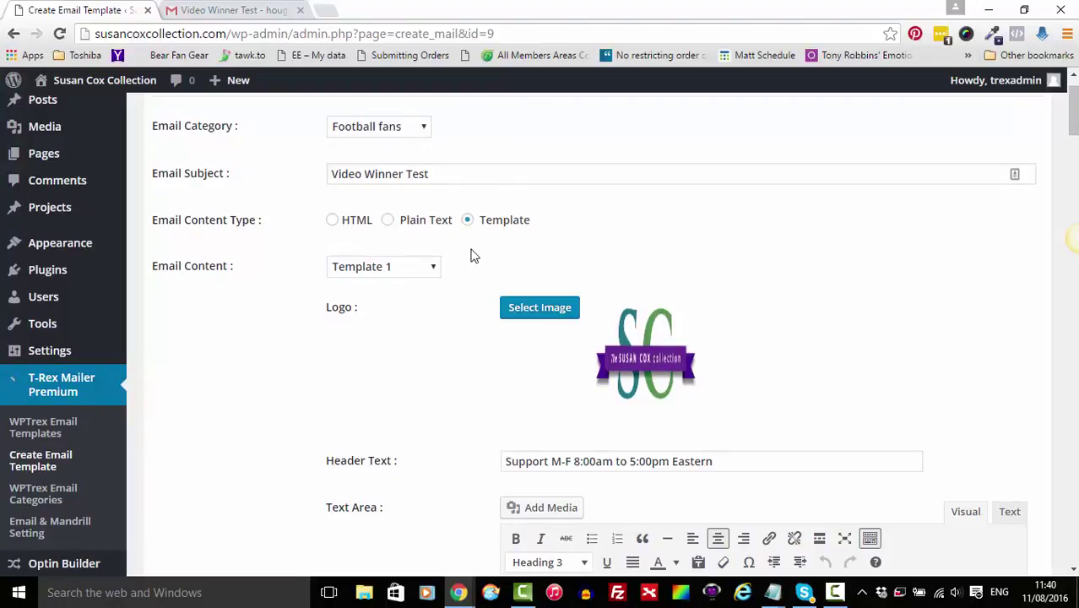
{"action": "scroll", "coordinate": [473, 256], "scroll_direction": "down", "scroll_amount": 1}
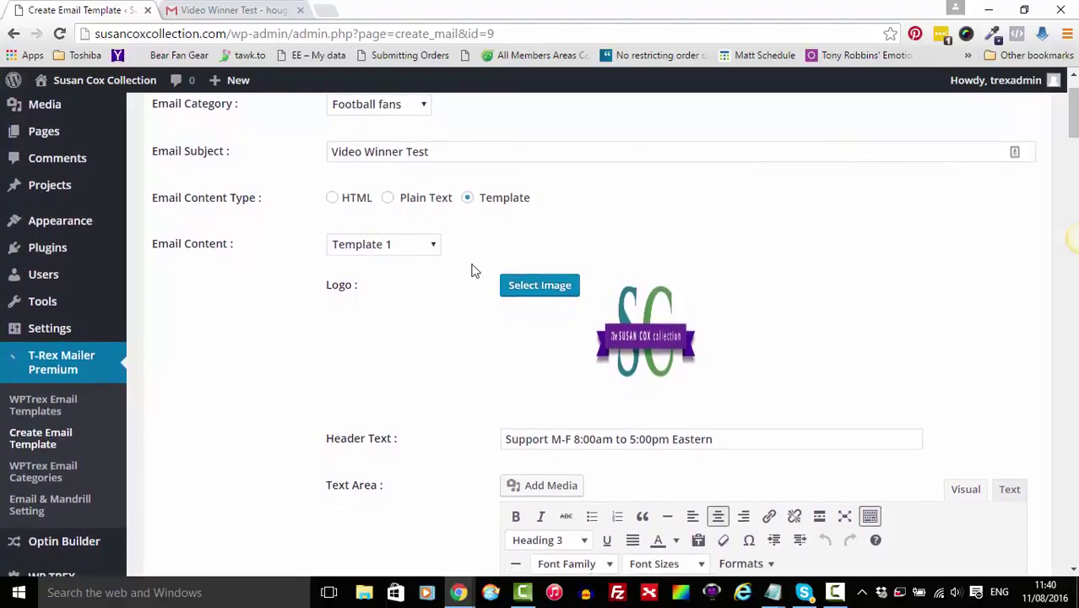
{"action": "scroll", "coordinate": [473, 267], "scroll_direction": "down", "scroll_amount": 1}
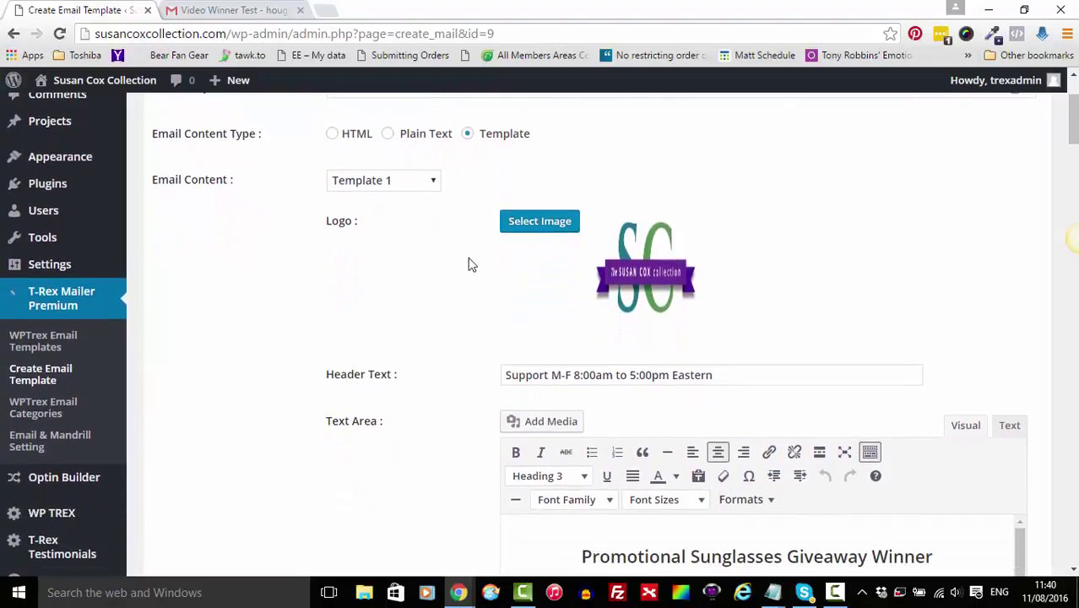
{"action": "left_click", "coordinate": [431, 185]}
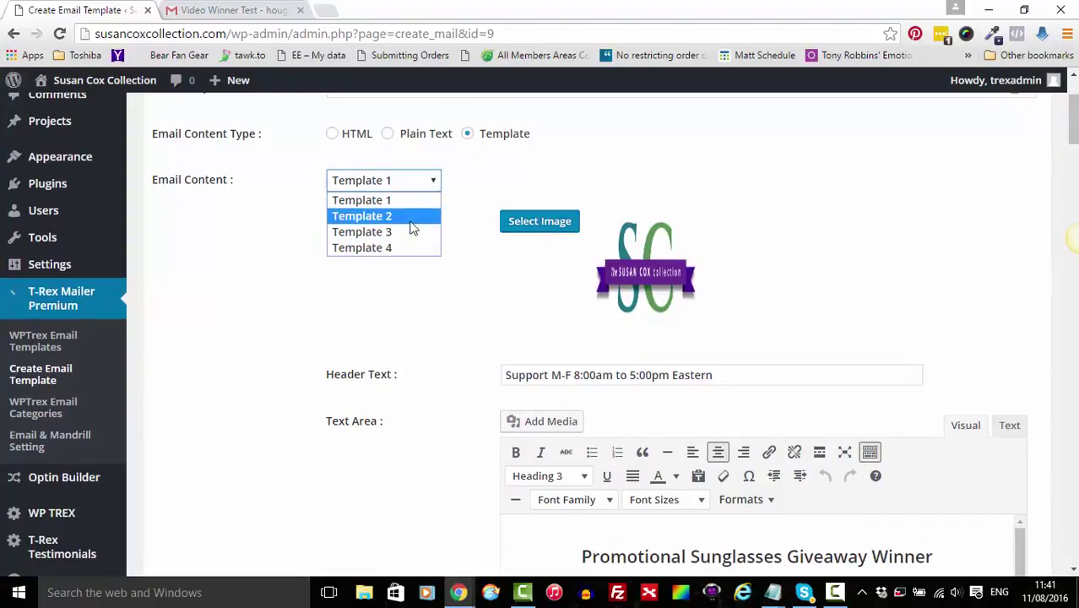
{"action": "left_click", "coordinate": [458, 191]}
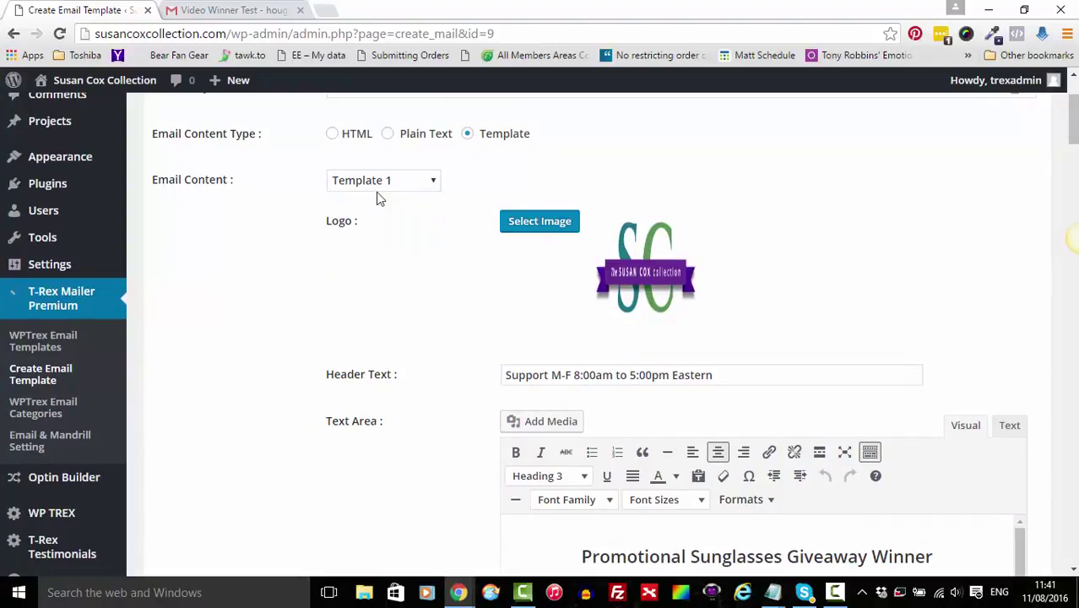
{"action": "scroll", "coordinate": [365, 313], "scroll_direction": "down", "scroll_amount": 1}
{"action": "scroll", "coordinate": [366, 314], "scroll_direction": "up", "scroll_amount": 1}
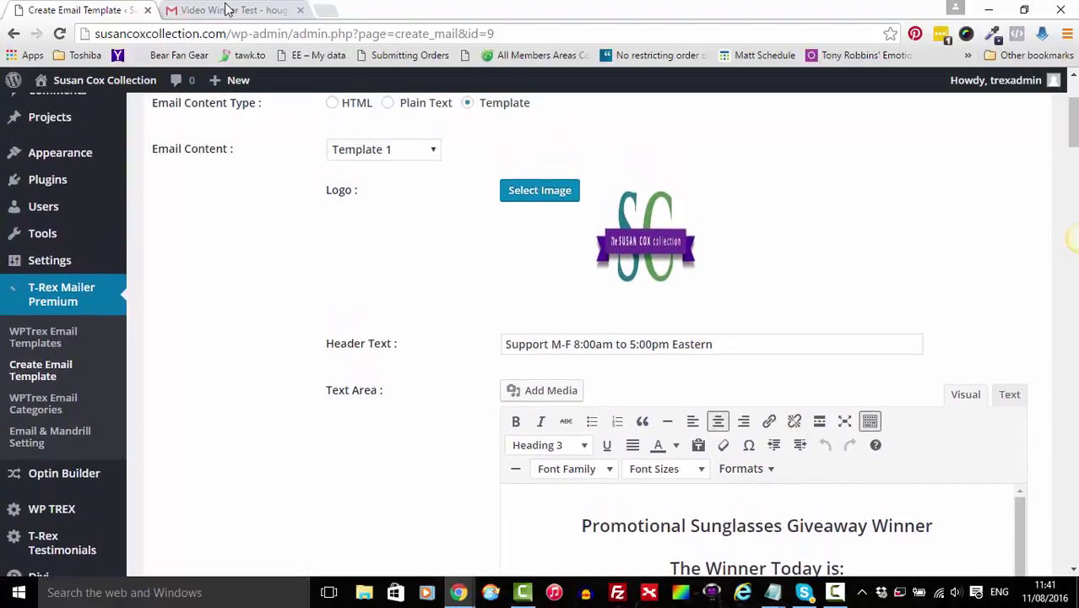
- Switch to Gmail and examine the Video Winner Test email's main product, coupon, product grid, customer testimonials and unsubscribe line
{"action": "left_click", "coordinate": [225, 9]}
{"action": "scroll", "coordinate": [441, 342], "scroll_direction": "down", "scroll_amount": 9}
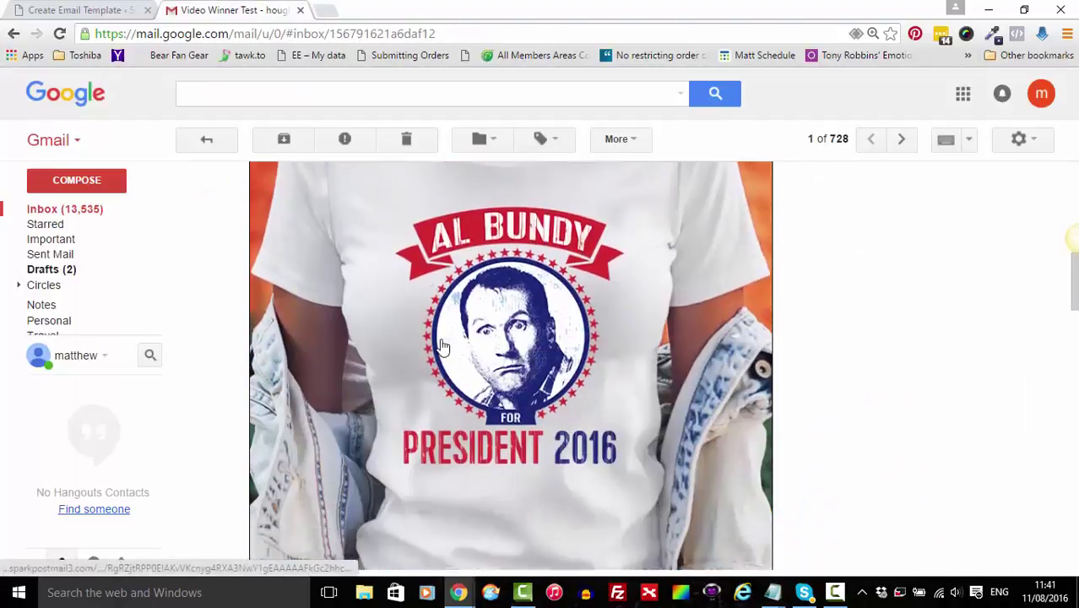
{"action": "scroll", "coordinate": [442, 346], "scroll_direction": "down", "scroll_amount": 7}
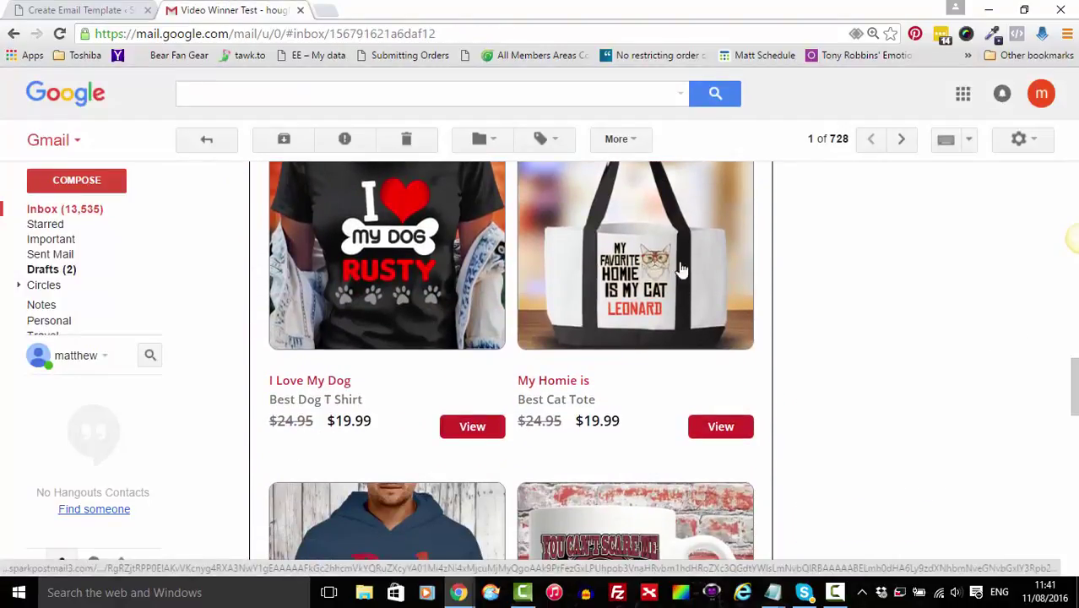
{"action": "scroll", "coordinate": [510, 420], "scroll_direction": "up", "scroll_amount": 1}
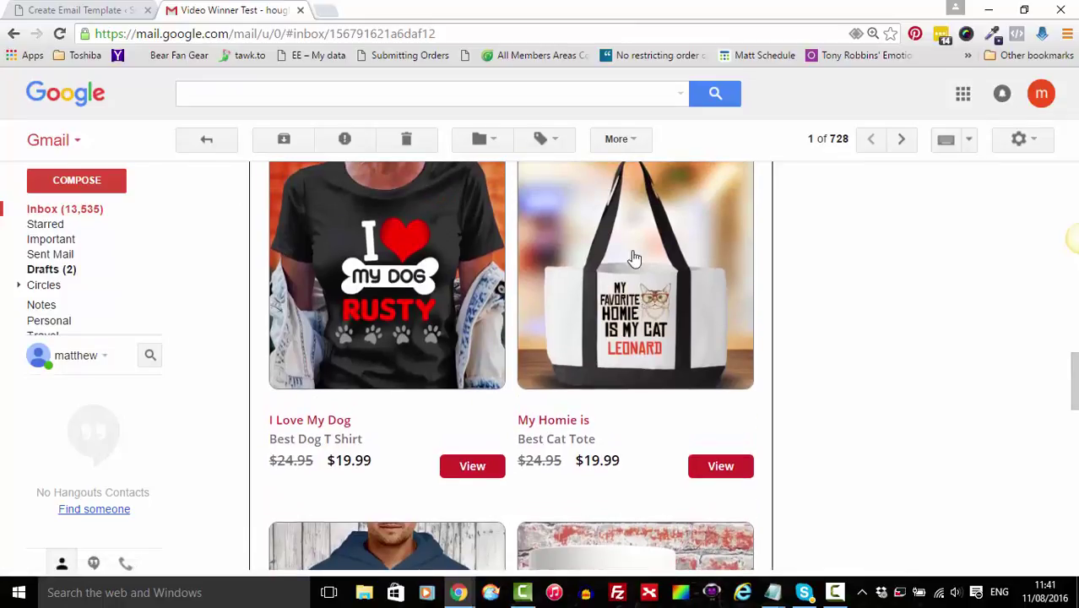
{"action": "scroll", "coordinate": [593, 317], "scroll_direction": "down", "scroll_amount": 8}
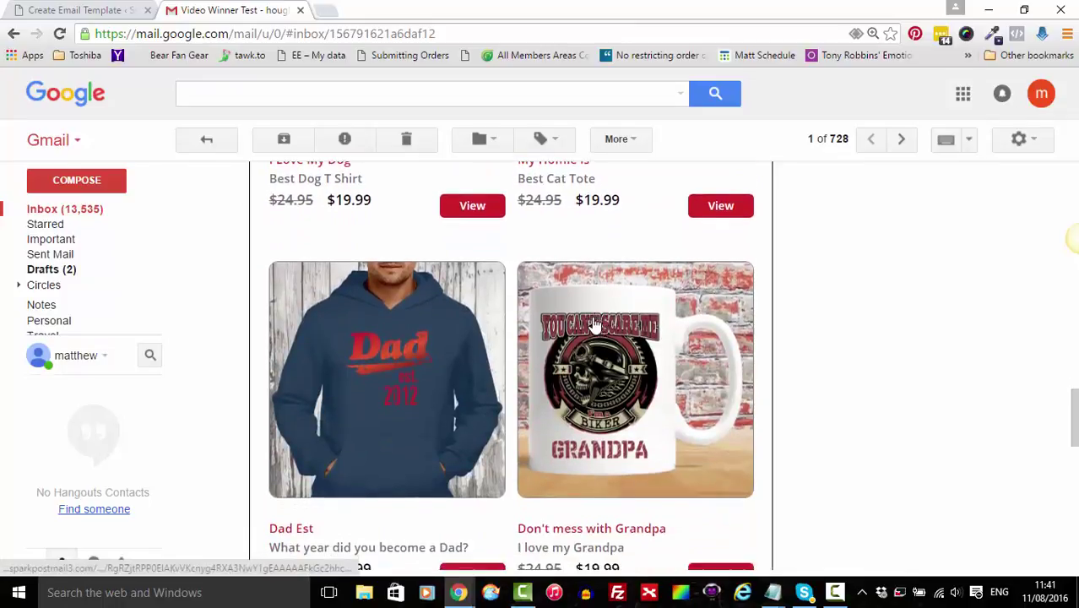
{"action": "scroll", "coordinate": [593, 317], "scroll_direction": "down", "scroll_amount": 5}
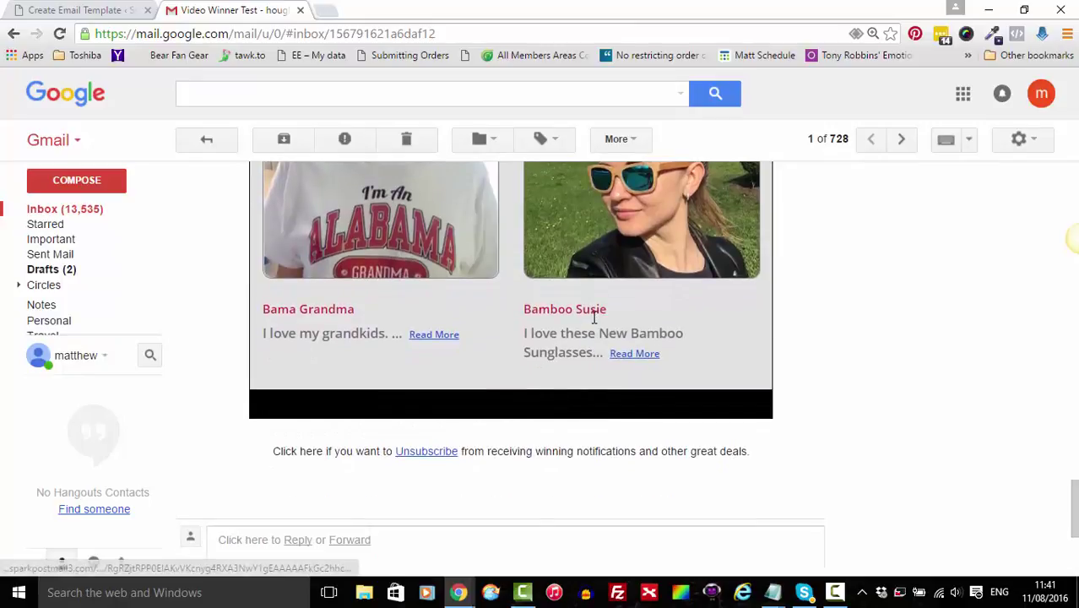
{"action": "scroll", "coordinate": [595, 324], "scroll_direction": "up", "scroll_amount": 3}
{"action": "scroll", "coordinate": [595, 325], "scroll_direction": "up", "scroll_amount": 15}
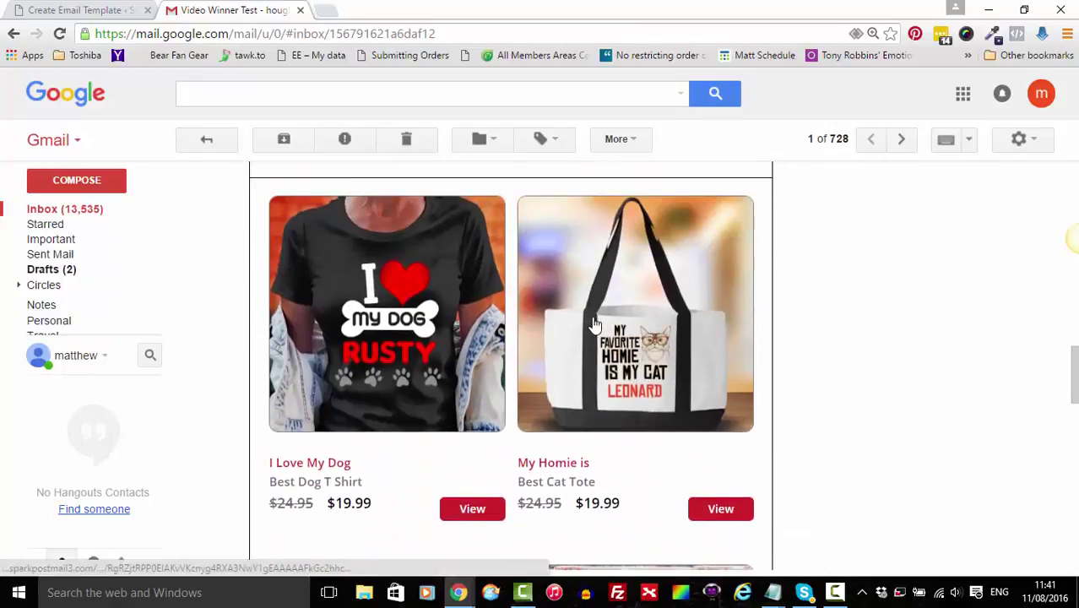
{"action": "scroll", "coordinate": [516, 439], "scroll_direction": "down", "scroll_amount": 3}
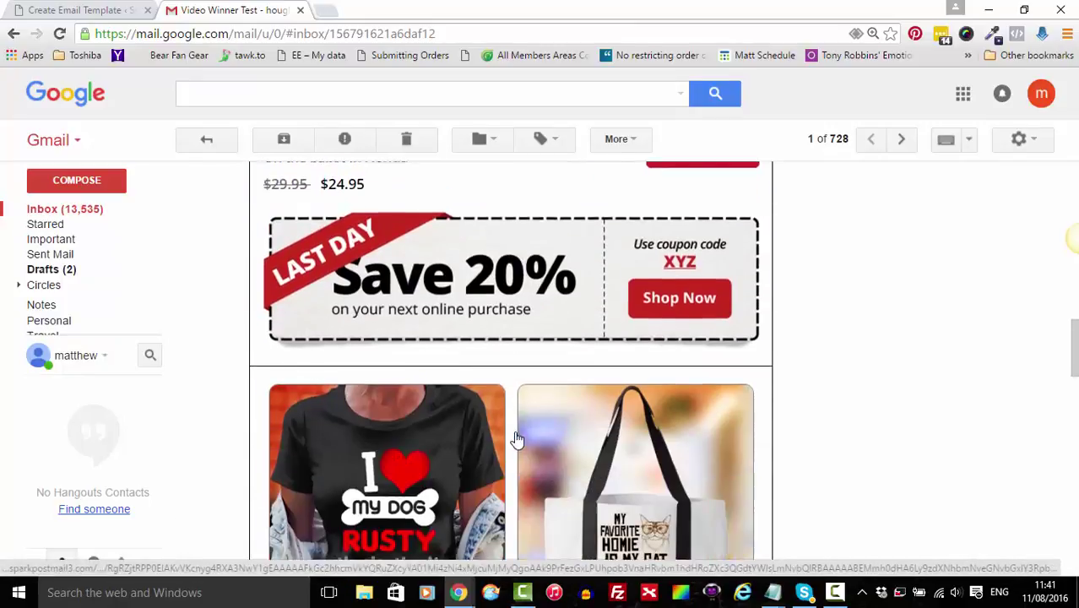
{"action": "scroll", "coordinate": [518, 440], "scroll_direction": "down", "scroll_amount": 6}
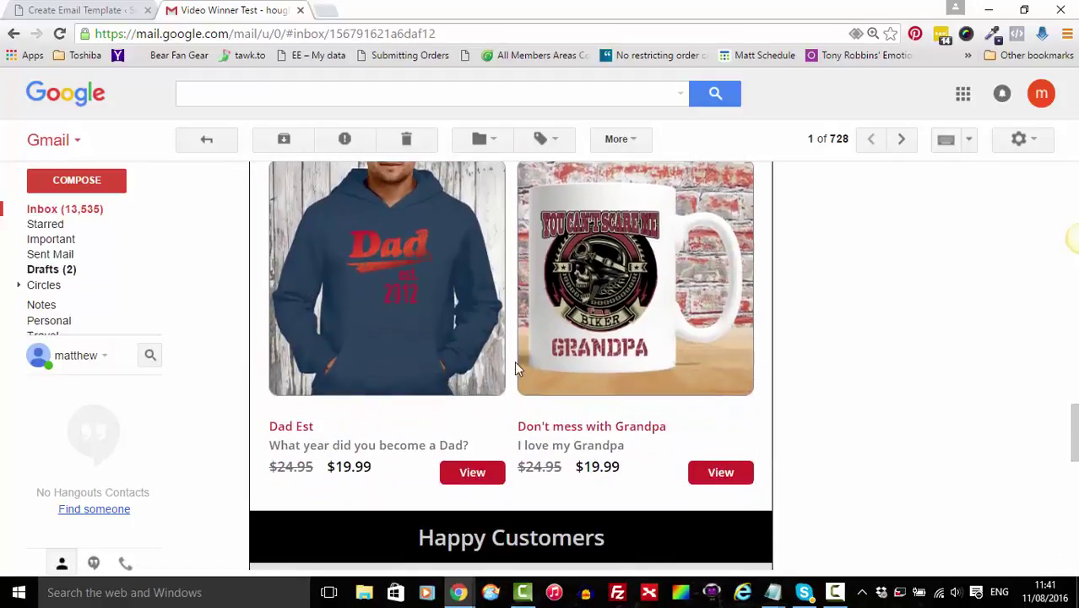
- Return to the WordPress template editor and highlight the Header Text in the template's settings, leaving it as is
{"action": "left_click", "coordinate": [77, 15]}
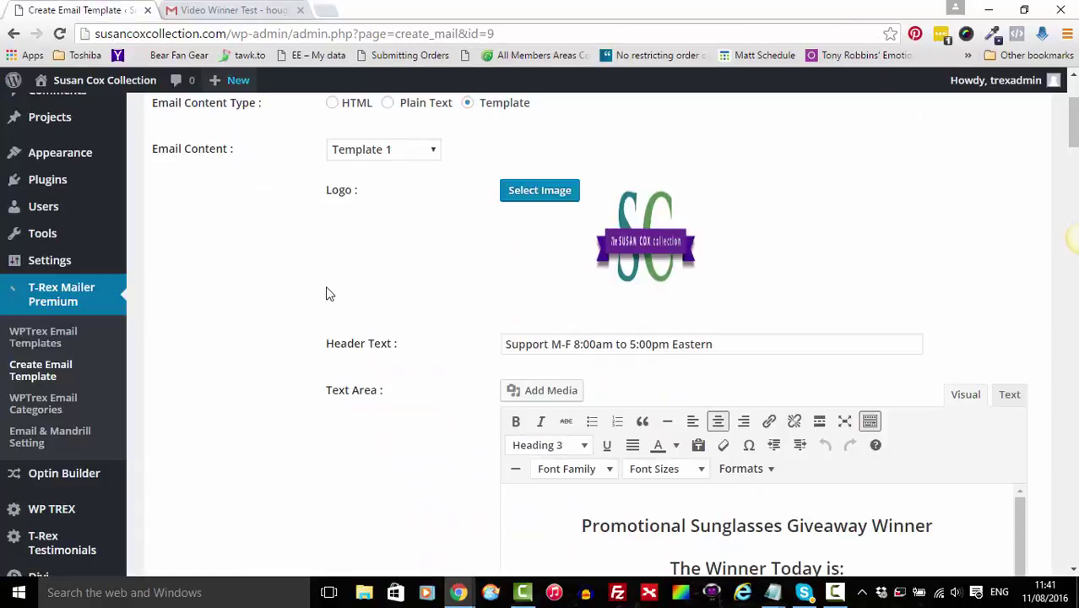
{"action": "scroll", "coordinate": [327, 291], "scroll_direction": "down", "scroll_amount": 2}
{"action": "scroll", "coordinate": [328, 291], "scroll_direction": "down", "scroll_amount": 2}
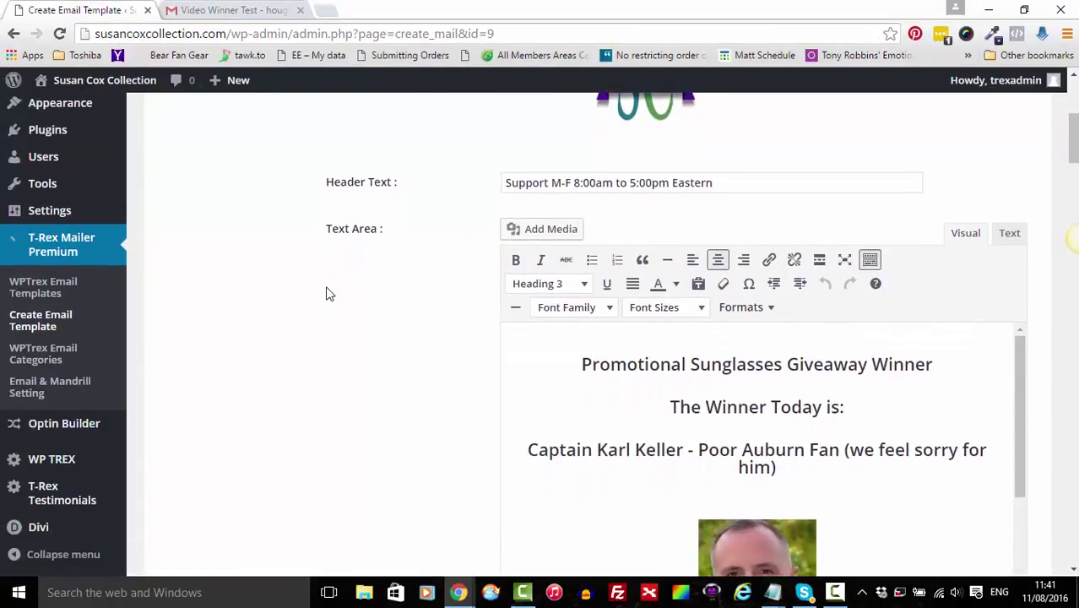
{"action": "left_click_drag", "start_coordinate": [723, 168], "coordinate": [483, 175]}
{"action": "left_click", "coordinate": [480, 233]}
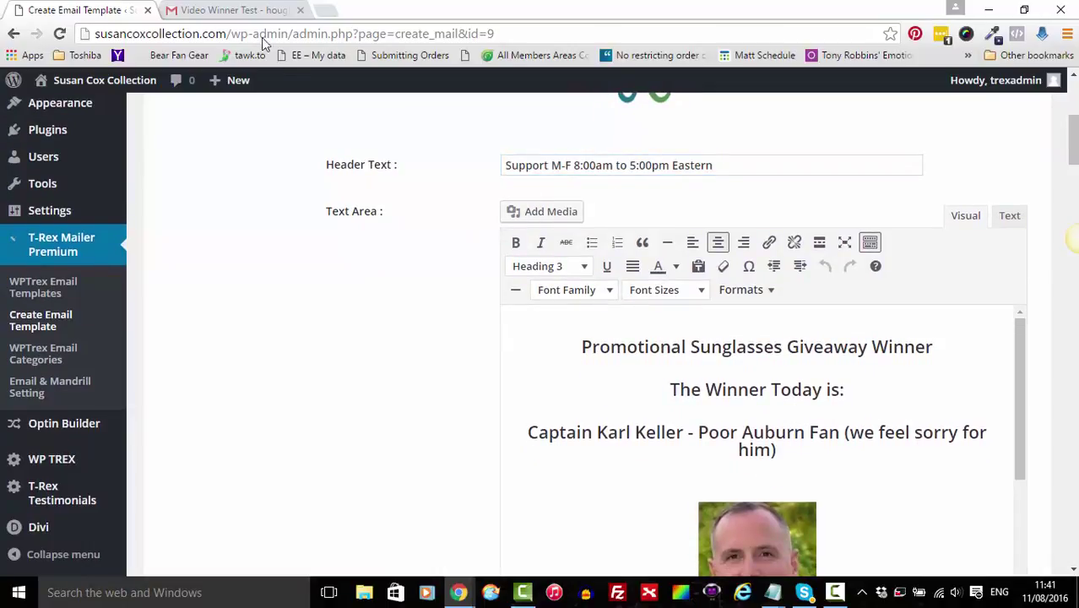
- Switch to Gmail and view the logo and header text at the start of the Video Winner Test email
{"action": "left_click", "coordinate": [257, 7]}
{"action": "scroll", "coordinate": [431, 327], "scroll_direction": "down", "scroll_amount": 8}
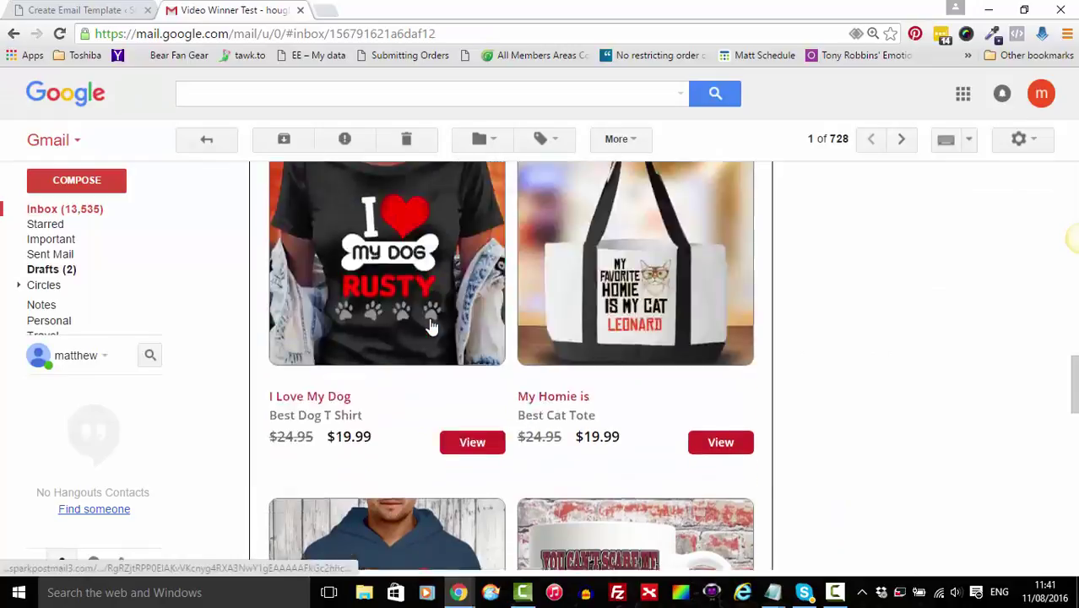
{"action": "scroll", "coordinate": [431, 327], "scroll_direction": "up", "scroll_amount": 8}
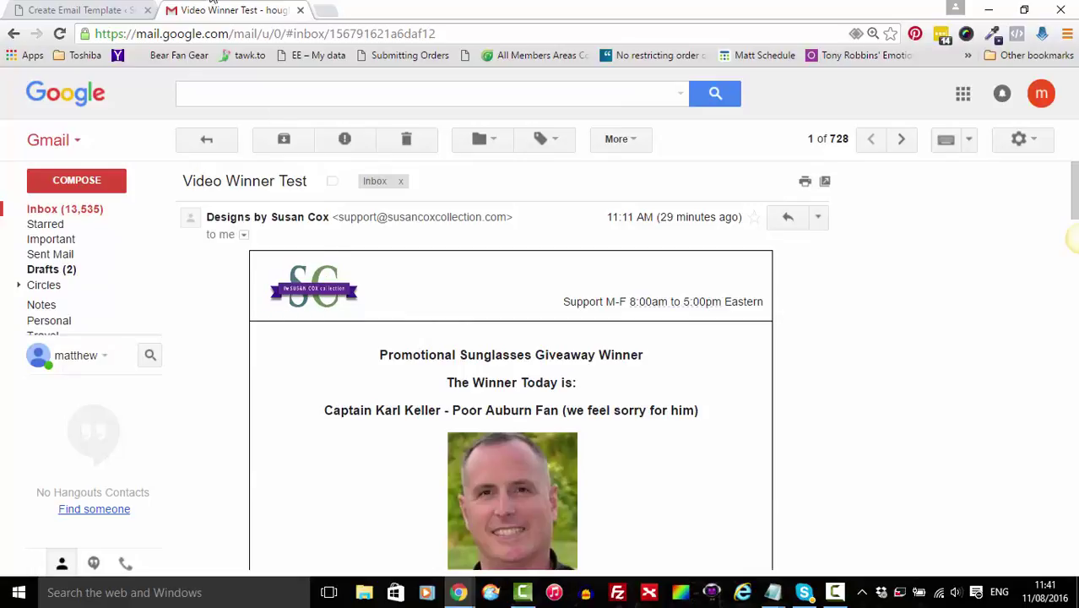
- Return to the WordPress template editor and examine the logo, header text, main image settings and full Text Area content
{"action": "left_click", "coordinate": [124, 7]}
{"action": "scroll", "coordinate": [414, 336], "scroll_direction": "down", "scroll_amount": 4}
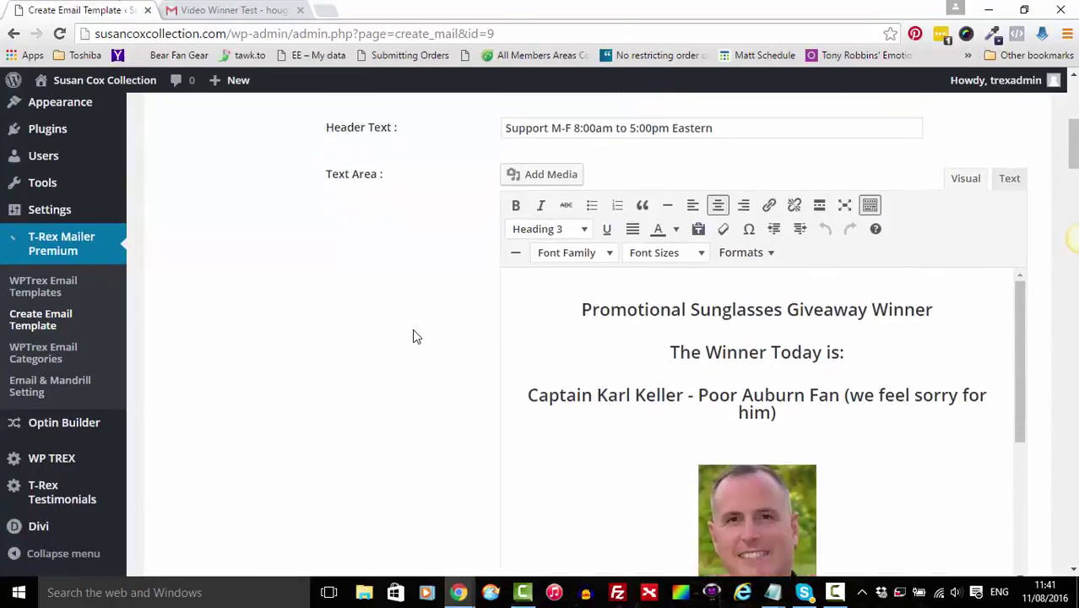
{"action": "scroll", "coordinate": [422, 331], "scroll_direction": "down", "scroll_amount": 1}
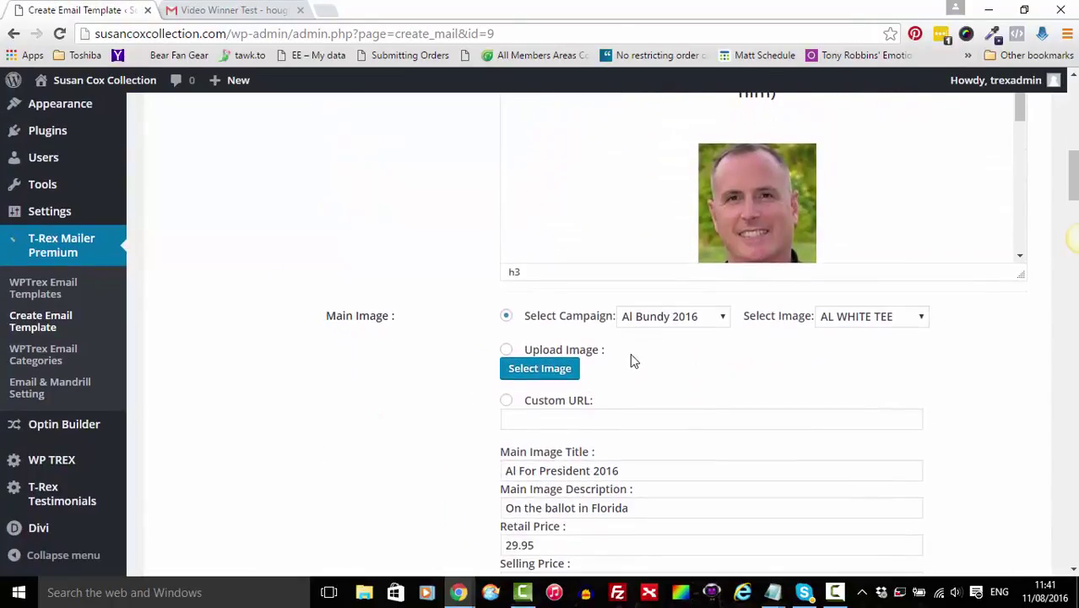
{"action": "scroll", "coordinate": [629, 355], "scroll_direction": "up", "scroll_amount": 7}
{"action": "scroll", "coordinate": [632, 355], "scroll_direction": "up", "scroll_amount": 2}
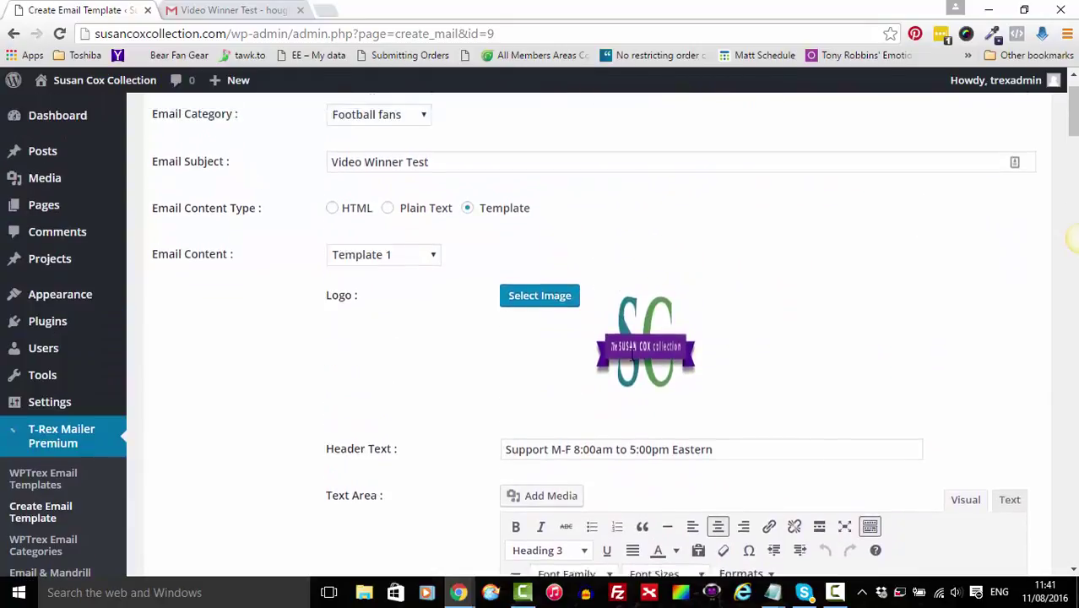
{"action": "scroll", "coordinate": [566, 278], "scroll_direction": "down", "scroll_amount": 1}
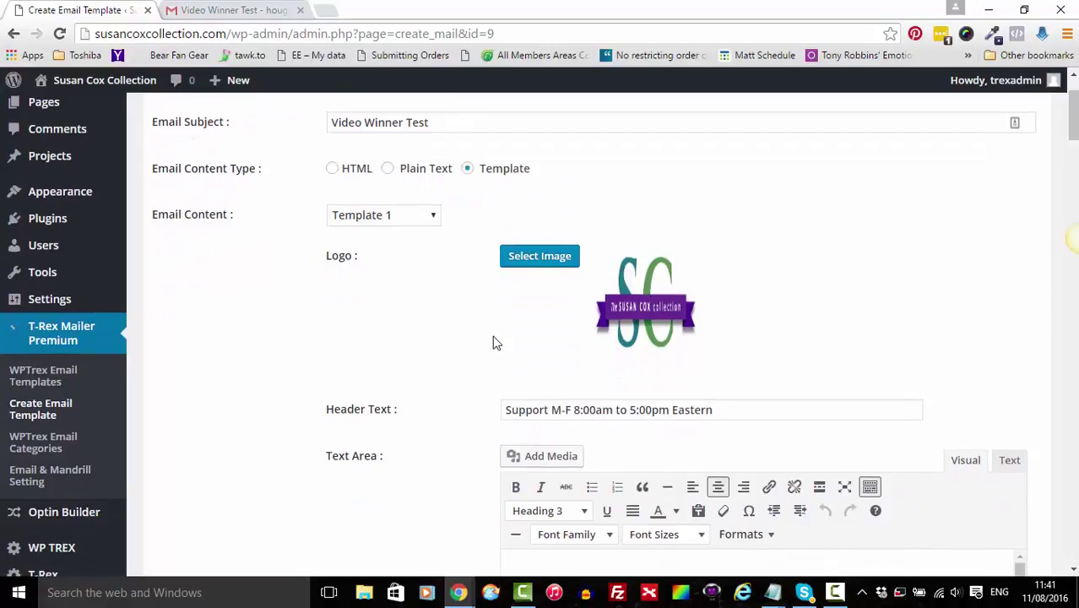
{"action": "scroll", "coordinate": [494, 339], "scroll_direction": "down", "scroll_amount": 2}
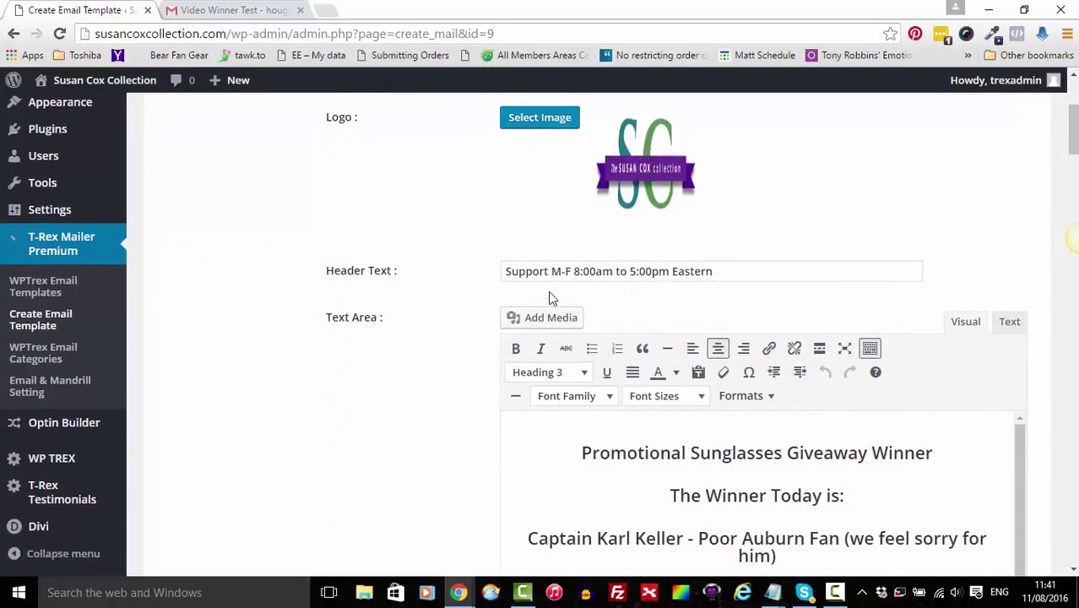
{"action": "scroll", "coordinate": [487, 311], "scroll_direction": "down", "scroll_amount": 3}
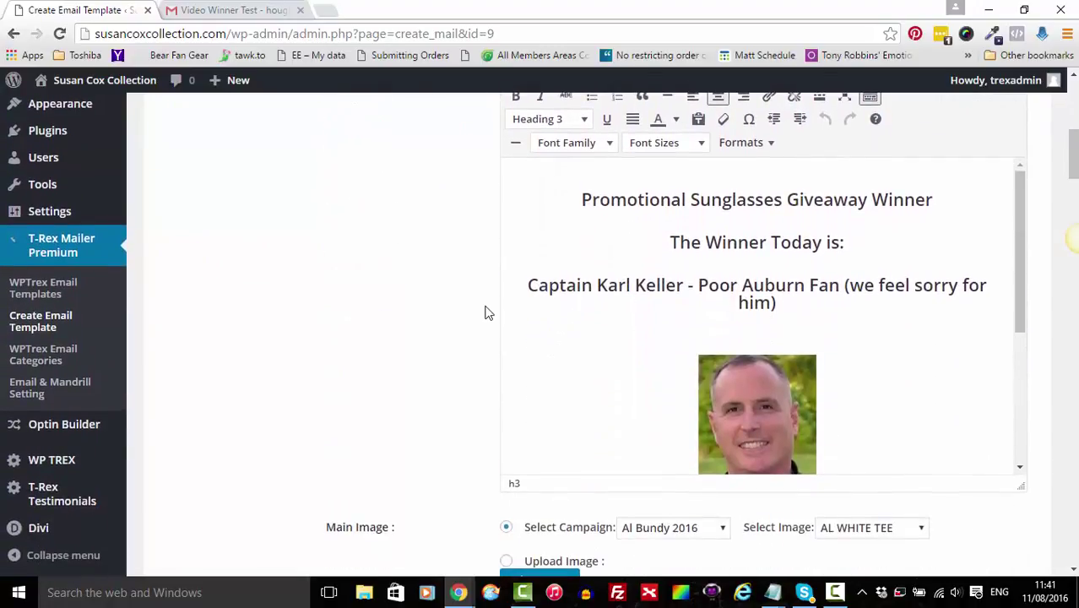
{"action": "scroll", "coordinate": [546, 327], "scroll_direction": "down", "scroll_amount": 3}
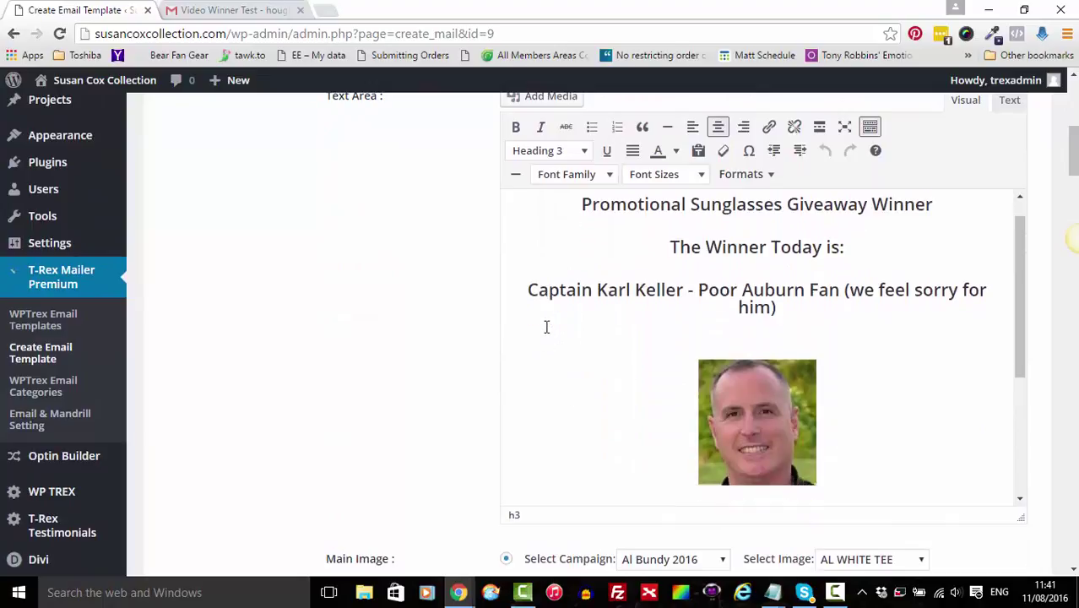
{"action": "scroll", "coordinate": [779, 368], "scroll_direction": "down", "scroll_amount": 1}
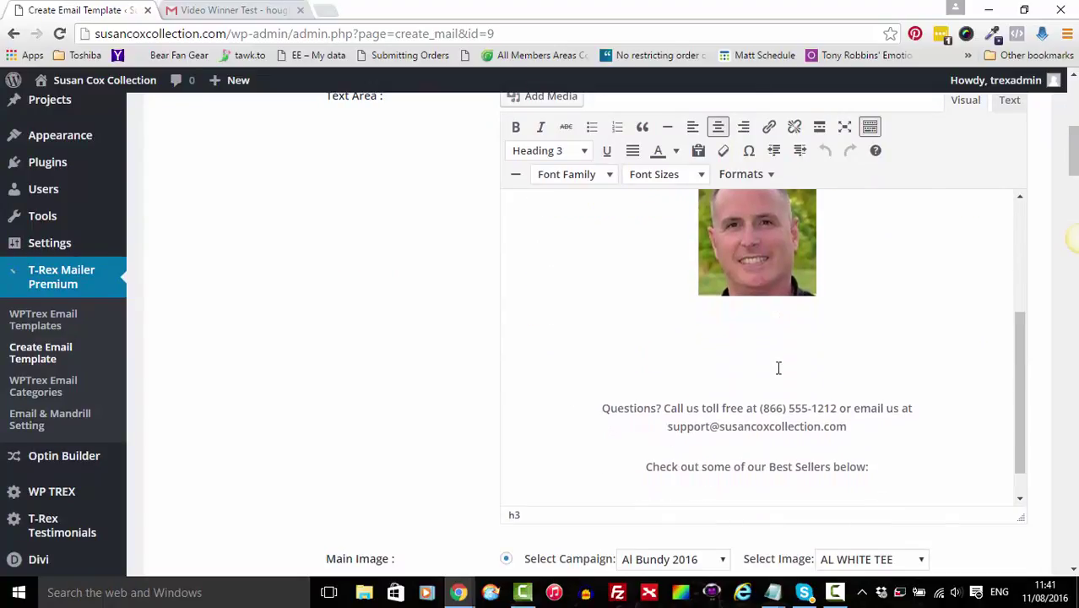
- Switch to Gmail and examine the Video Winner Test email's winner announcement, photo, contact line and Al Bundy main product image
{"action": "left_click", "coordinate": [232, 11]}
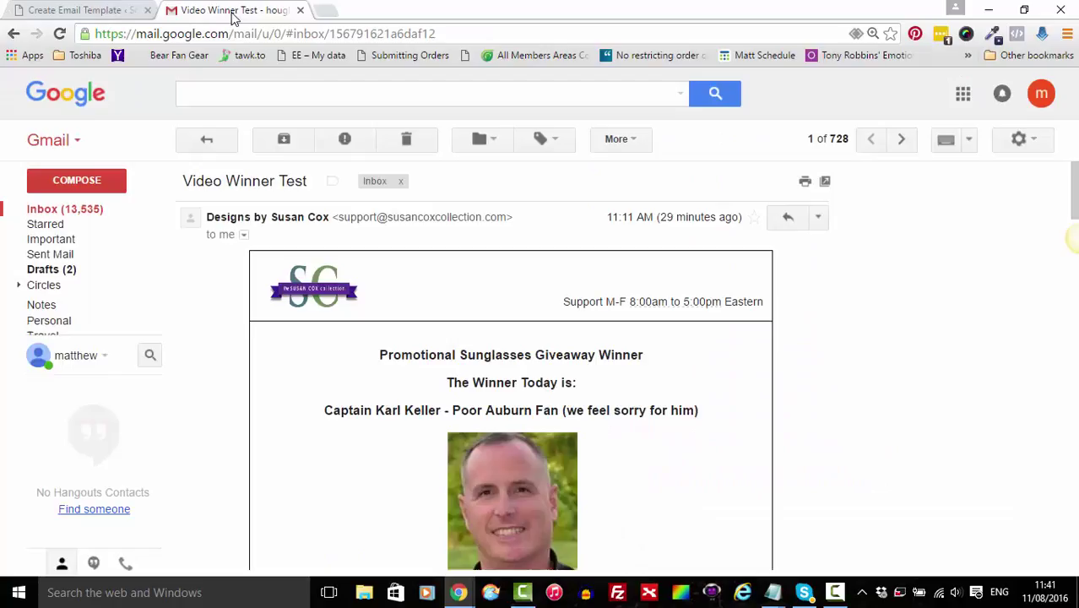
{"action": "scroll", "coordinate": [396, 395], "scroll_direction": "down", "scroll_amount": 2}
{"action": "scroll", "coordinate": [397, 395], "scroll_direction": "up", "scroll_amount": 1}
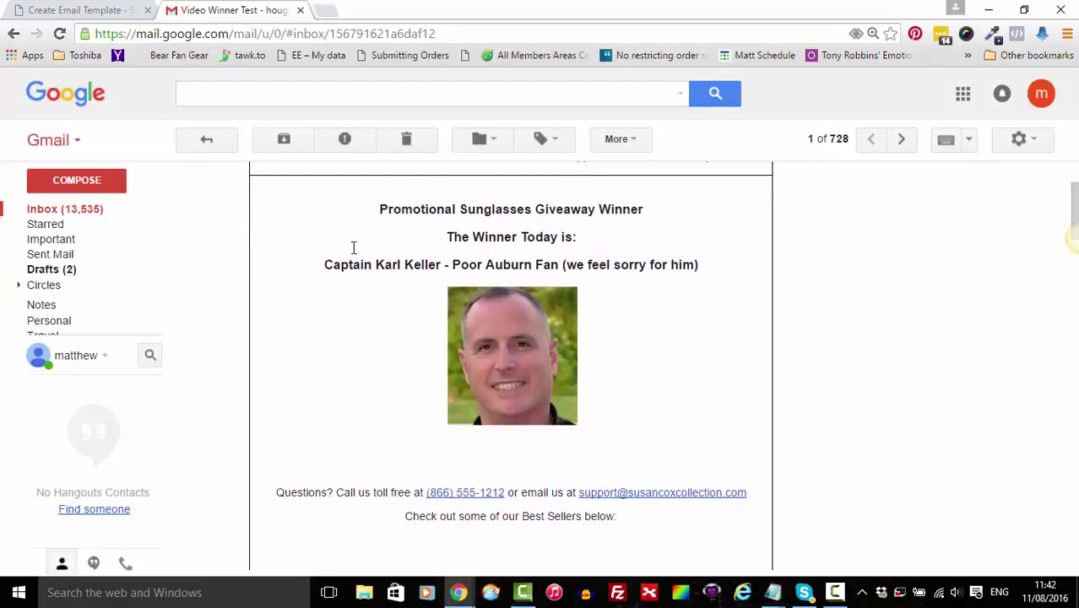
{"action": "scroll", "coordinate": [535, 460], "scroll_direction": "down", "scroll_amount": 3}
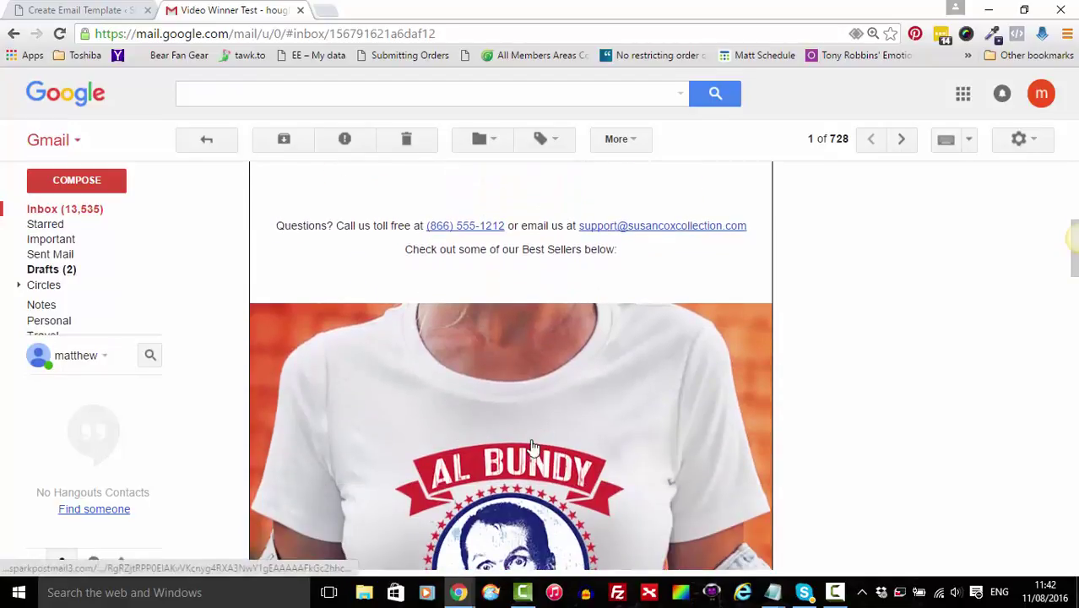
{"action": "scroll", "coordinate": [576, 403], "scroll_direction": "up", "scroll_amount": 5}
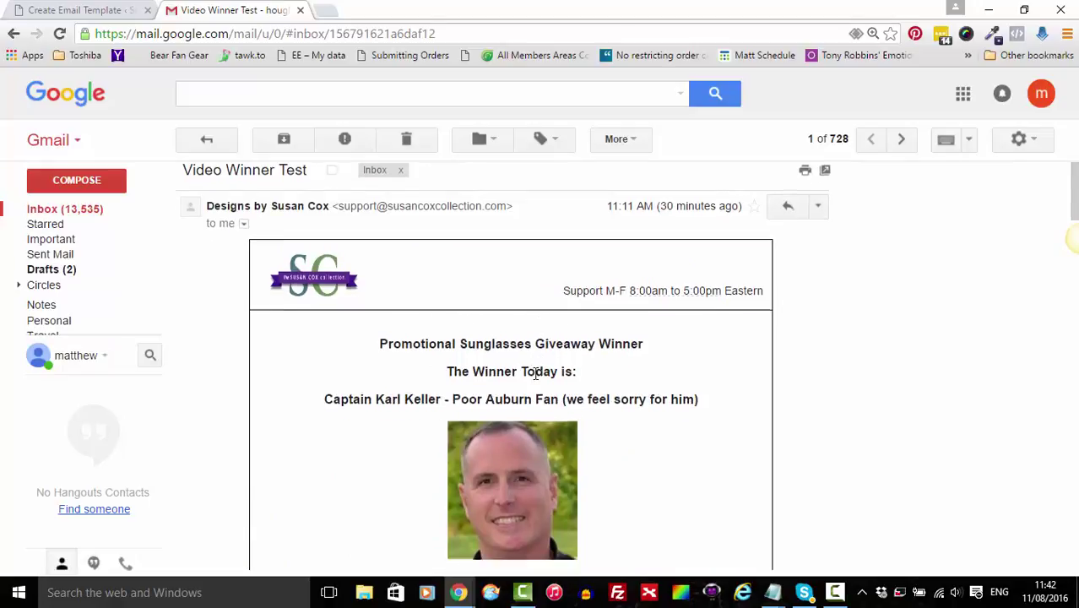
{"action": "scroll", "coordinate": [390, 393], "scroll_direction": "down", "scroll_amount": 2}
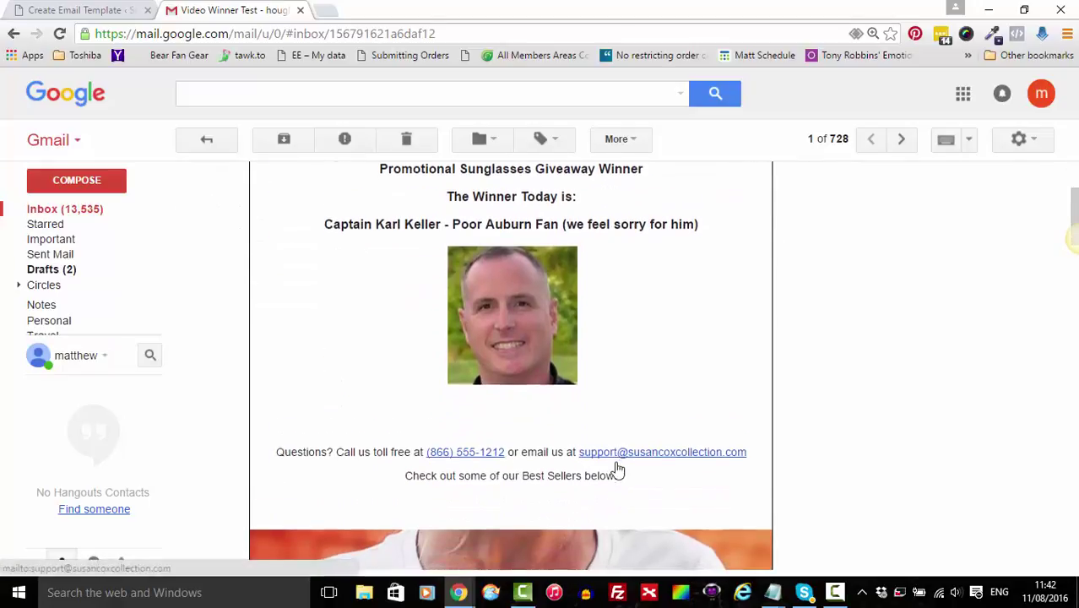
{"action": "scroll", "coordinate": [625, 456], "scroll_direction": "down", "scroll_amount": 2}
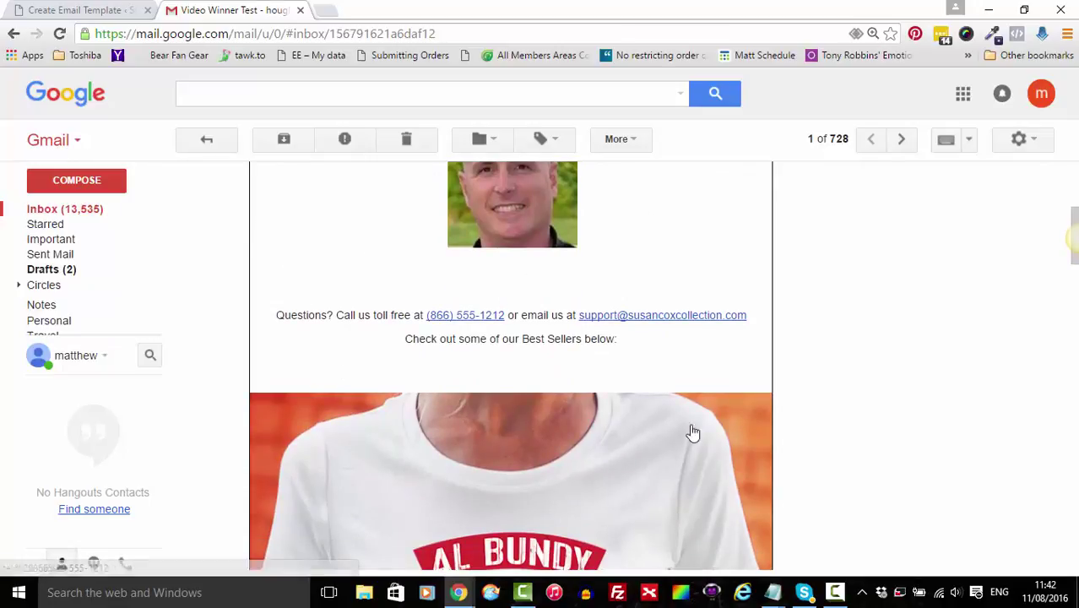
{"action": "scroll", "coordinate": [658, 430], "scroll_direction": "up", "scroll_amount": 2}
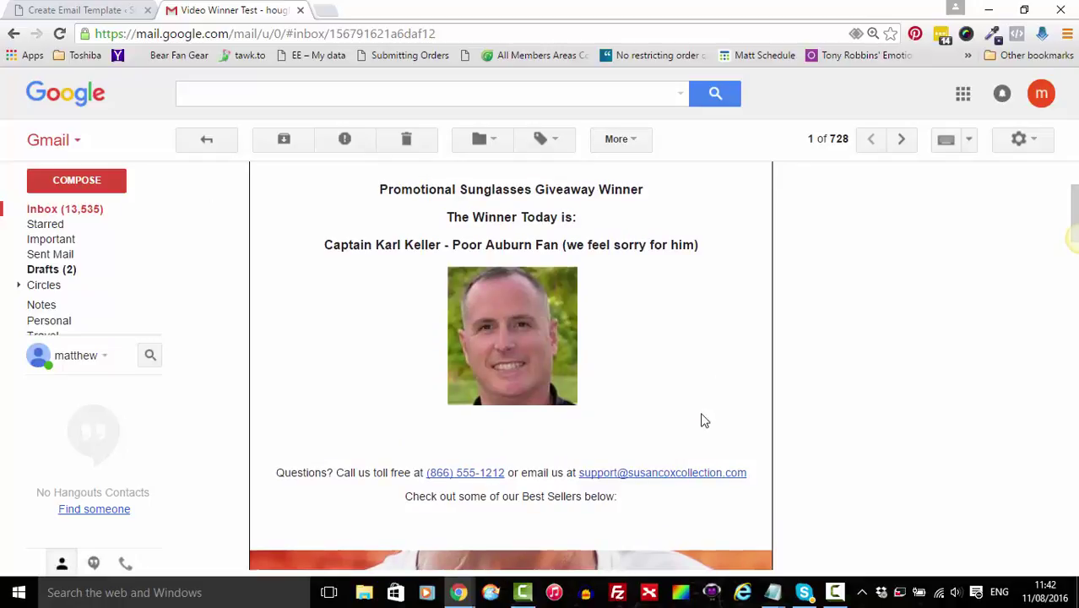
{"action": "scroll", "coordinate": [701, 419], "scroll_direction": "down", "scroll_amount": 2}
{"action": "scroll", "coordinate": [701, 420], "scroll_direction": "down", "scroll_amount": 2}
{"action": "scroll", "coordinate": [700, 419], "scroll_direction": "down", "scroll_amount": 4}
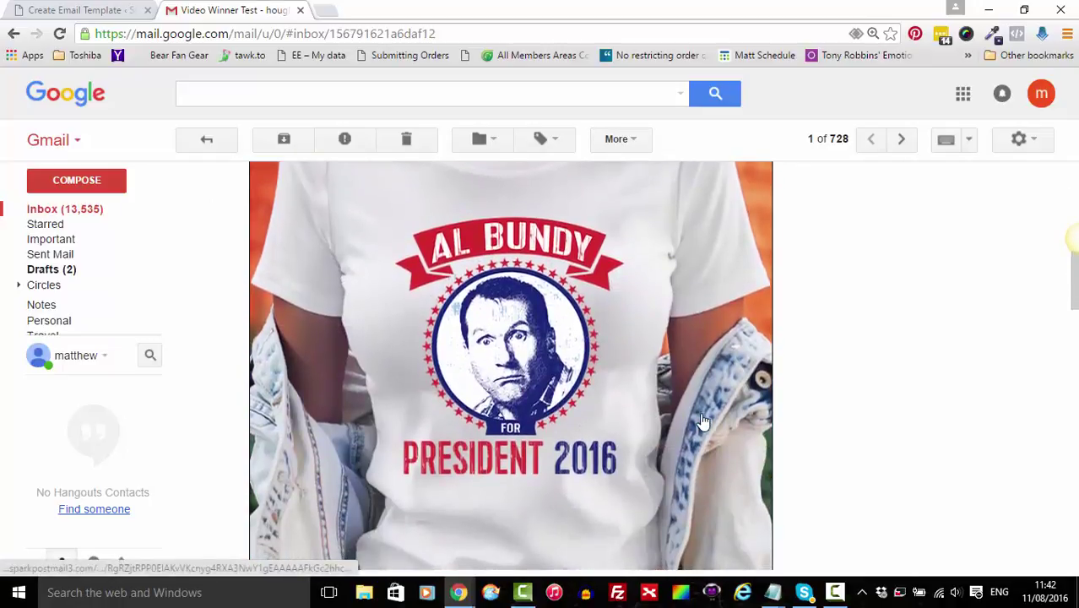
- Return to the WordPress template editor and examine the Main Image settings and the coupon image below them
{"action": "left_click", "coordinate": [116, 9]}
{"action": "scroll", "coordinate": [447, 315], "scroll_direction": "down", "scroll_amount": 5}
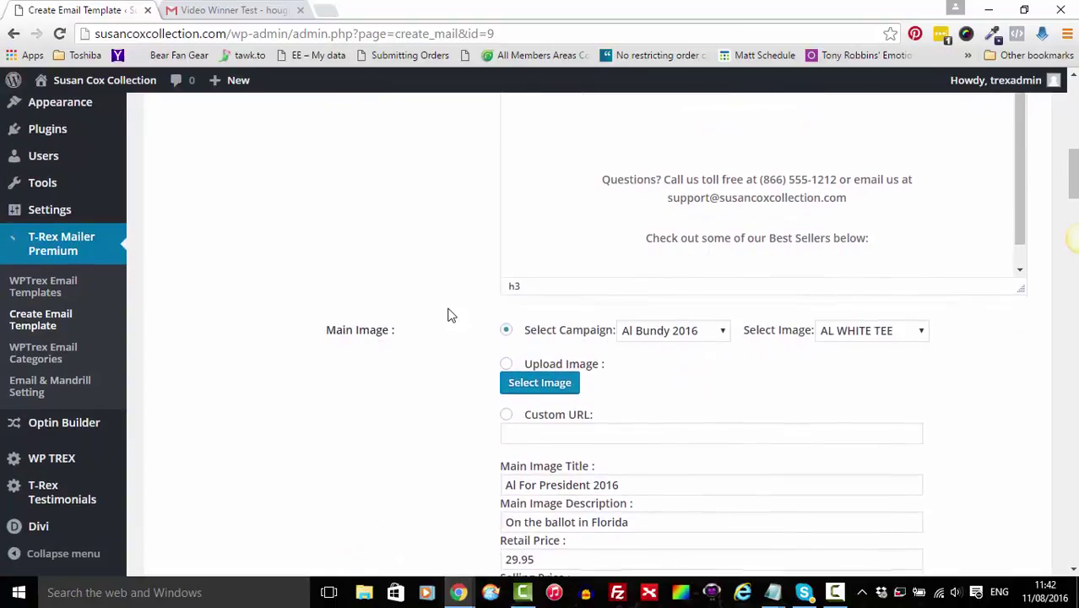
{"action": "scroll", "coordinate": [447, 315], "scroll_direction": "down", "scroll_amount": 2}
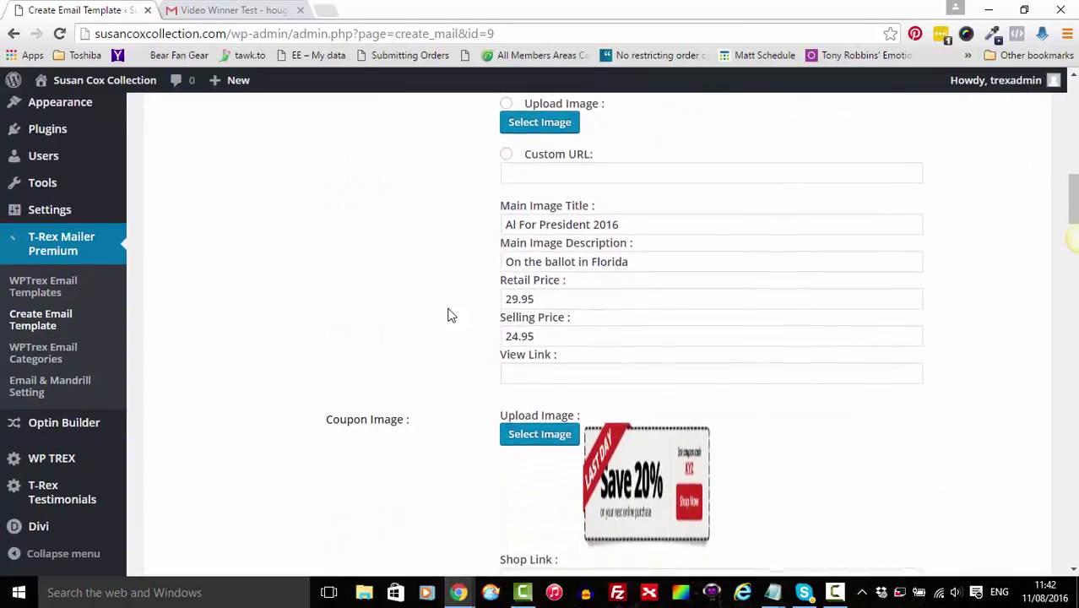
{"action": "scroll", "coordinate": [448, 313], "scroll_direction": "up", "scroll_amount": 2}
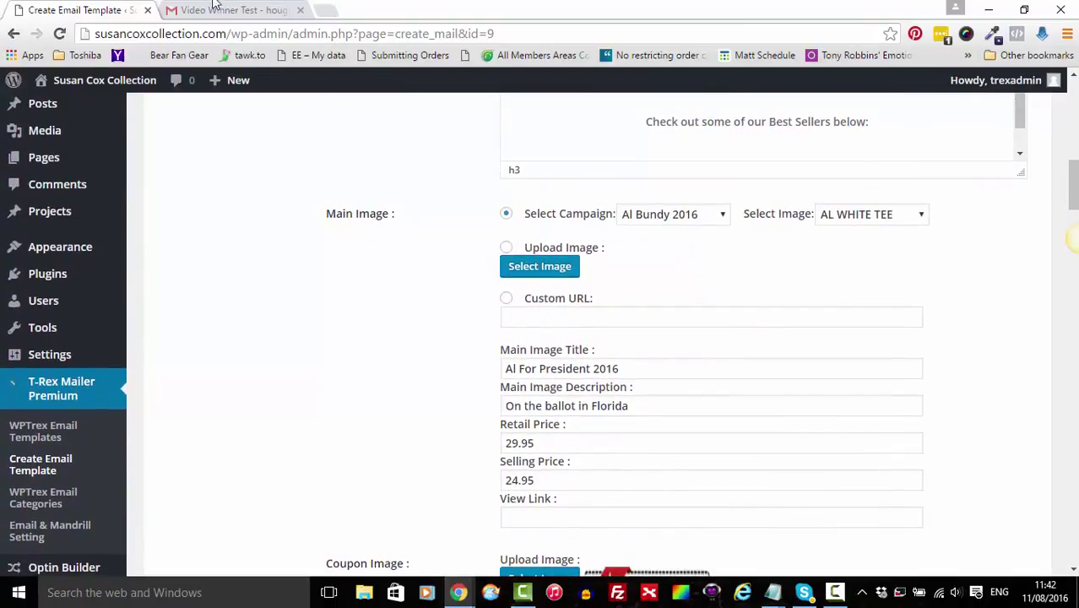
- Switch to Gmail and view the main product's image, title, description, prices and View button in the email
{"action": "left_click", "coordinate": [215, 8]}
{"action": "scroll", "coordinate": [395, 321], "scroll_direction": "up", "scroll_amount": 3}
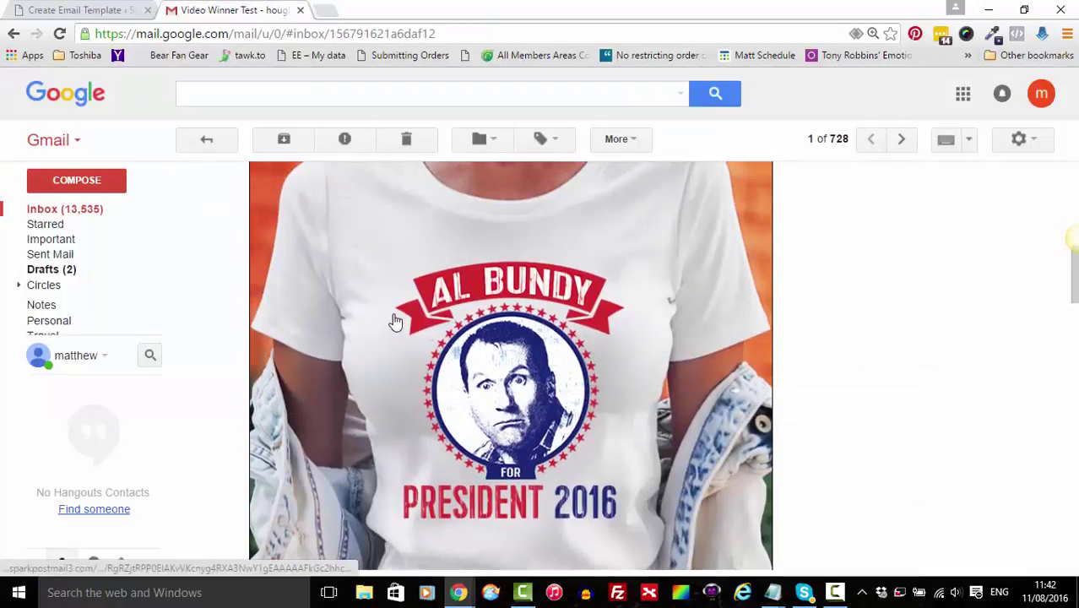
{"action": "scroll", "coordinate": [560, 261], "scroll_direction": "down", "scroll_amount": 3}
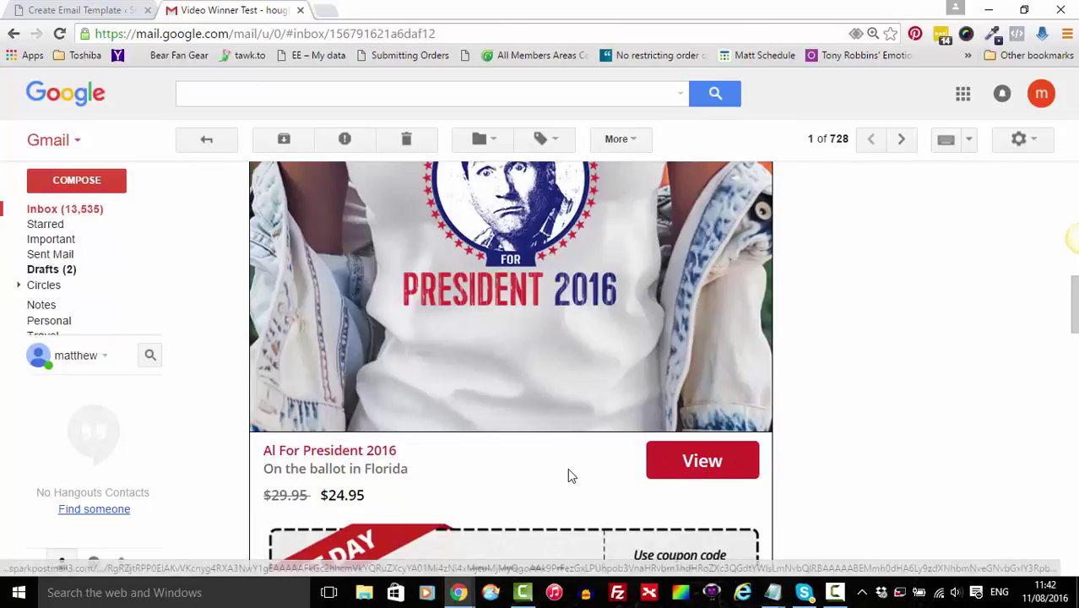
{"action": "scroll", "coordinate": [570, 474], "scroll_direction": "down", "scroll_amount": 1}
{"action": "scroll", "coordinate": [570, 474], "scroll_direction": "up", "scroll_amount": 1}
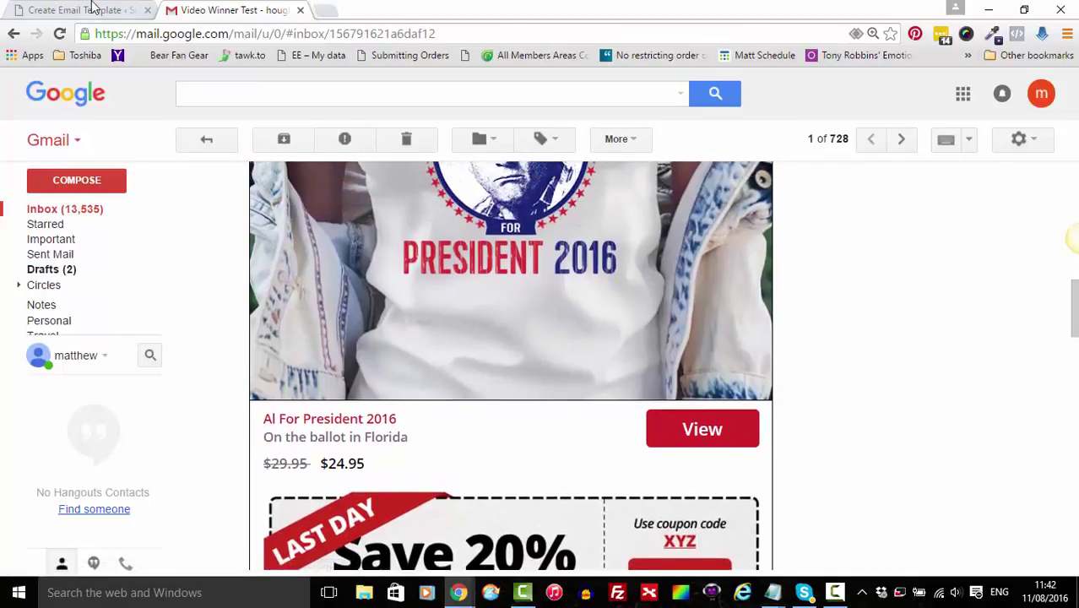
- Return to the WordPress template editor and set the Main Image to the 1st Birthday campaign's 1ST BIRTHDAY GIRL PURPLE ONESIE product
{"action": "left_click", "coordinate": [93, 8]}
{"action": "scroll", "coordinate": [389, 326], "scroll_direction": "up", "scroll_amount": 1}
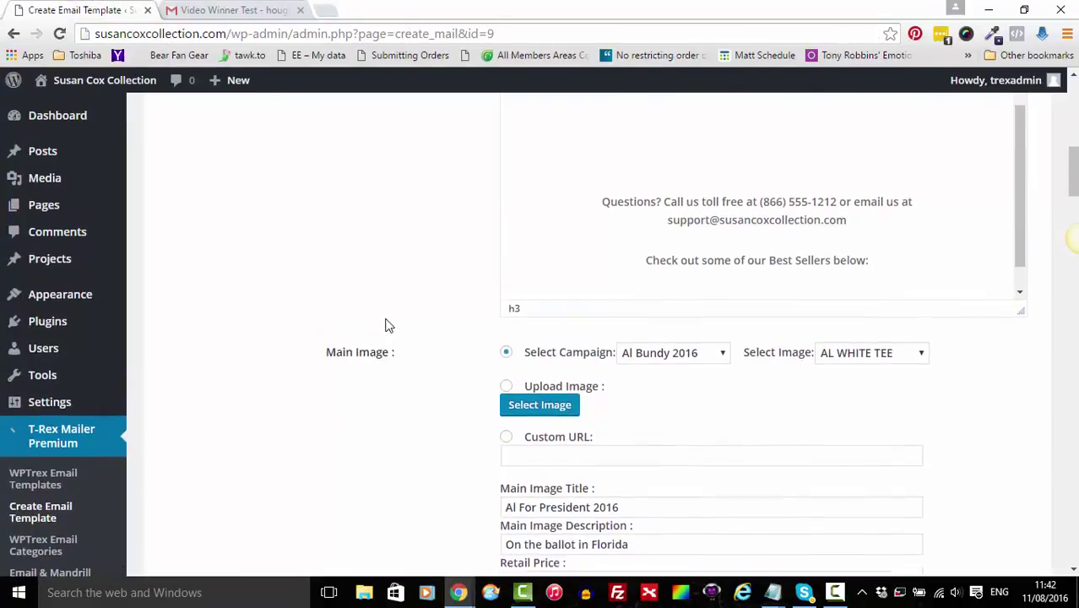
{"action": "scroll", "coordinate": [389, 326], "scroll_direction": "down", "scroll_amount": 2}
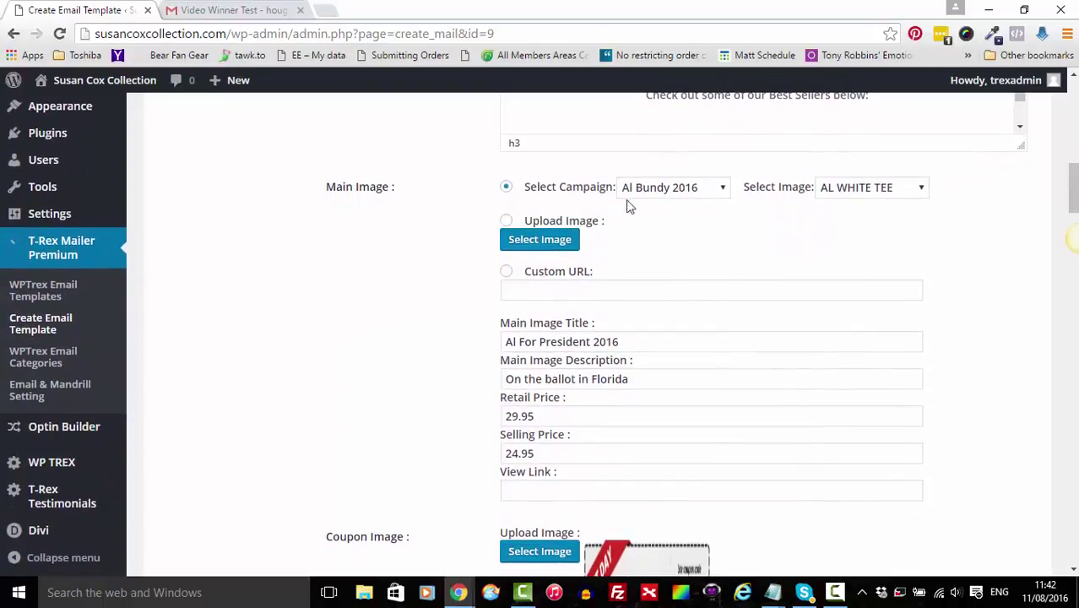
{"action": "left_click", "coordinate": [726, 191]}
{"action": "key", "text": "Escape"}
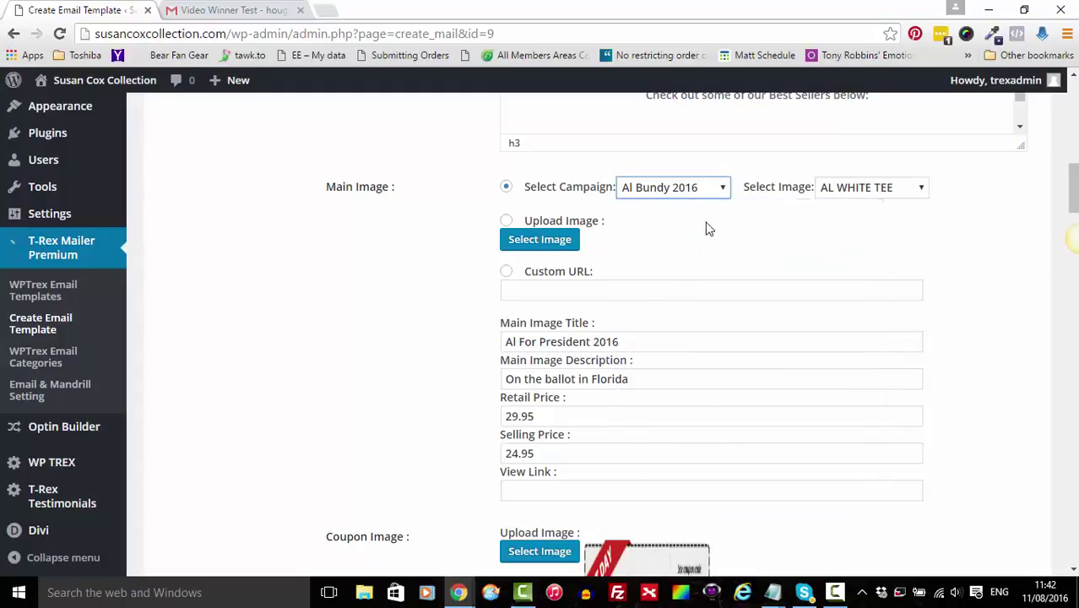
{"action": "key", "text": "Up"}
{"action": "left_click", "coordinate": [914, 194]}
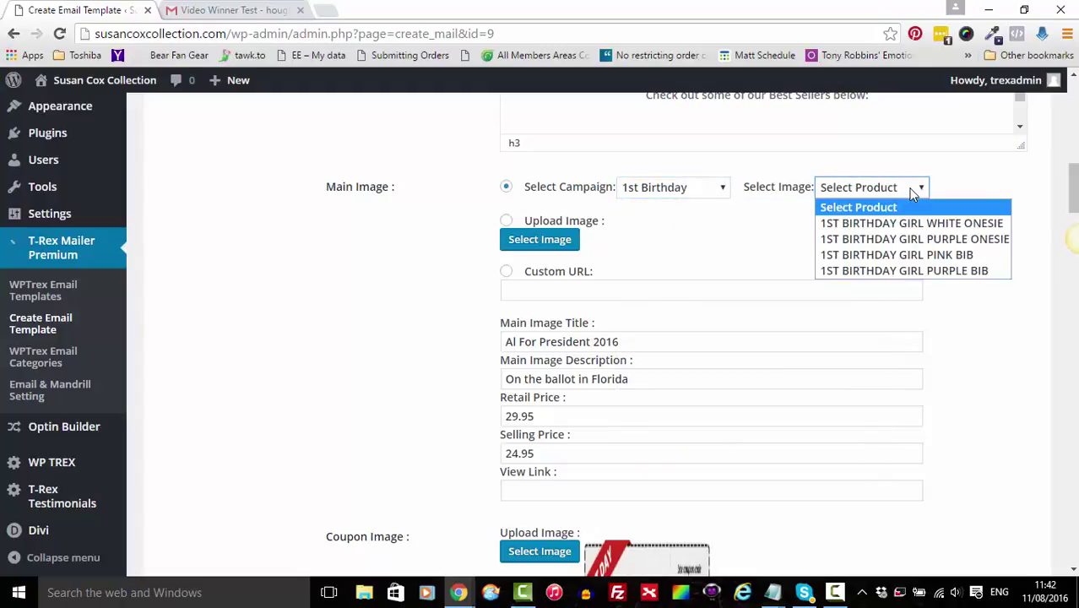
{"action": "left_click", "coordinate": [895, 239]}
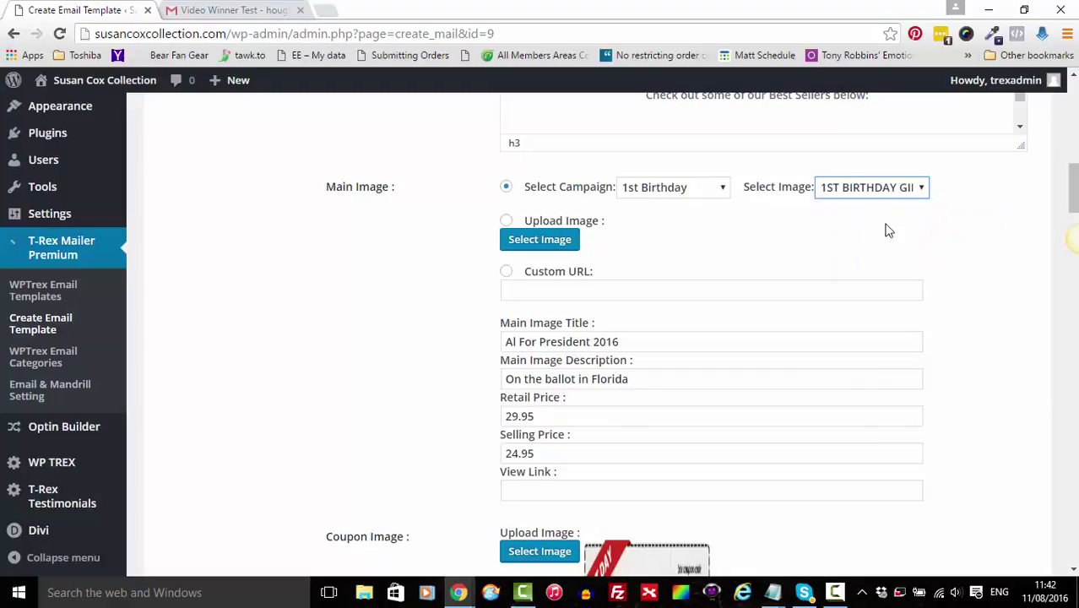
{"action": "left_click", "coordinate": [789, 230]}
- Examine the Main Image's upload, Custom URL and View Link options, placing the cursor in the Custom URL and View Link fields without entering anything
{"action": "scroll", "coordinate": [616, 255], "scroll_direction": "down", "scroll_amount": 1}
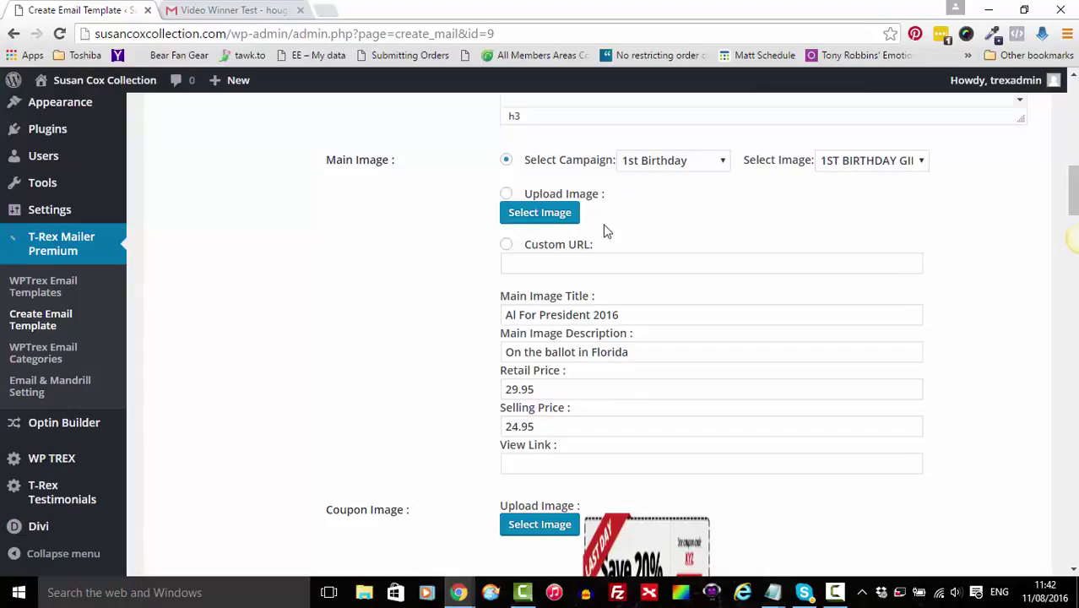
{"action": "scroll", "coordinate": [604, 231], "scroll_direction": "down", "scroll_amount": 1}
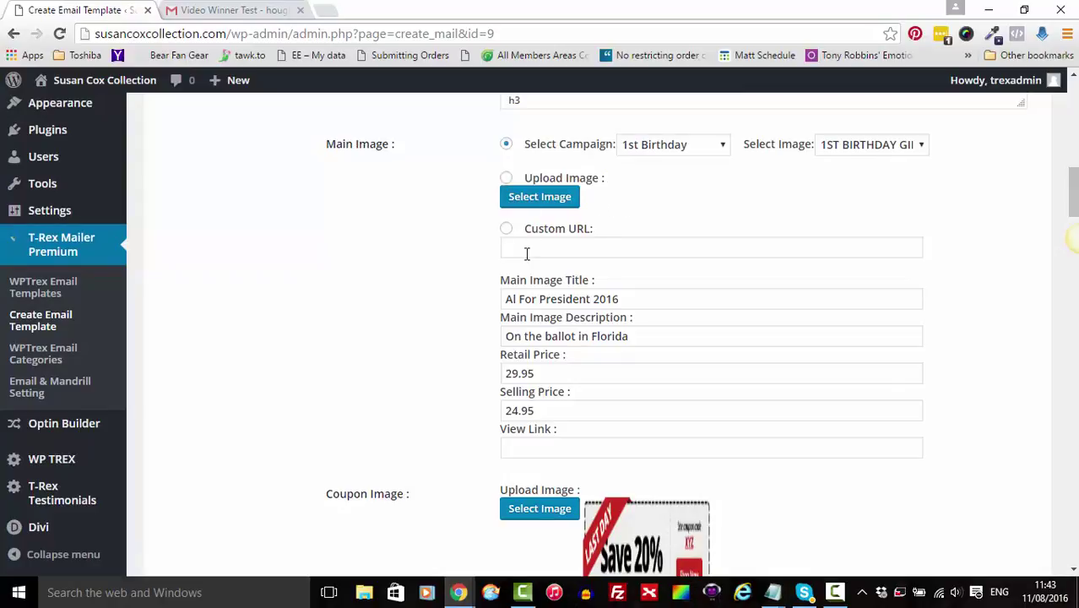
{"action": "left_click", "coordinate": [563, 249]}
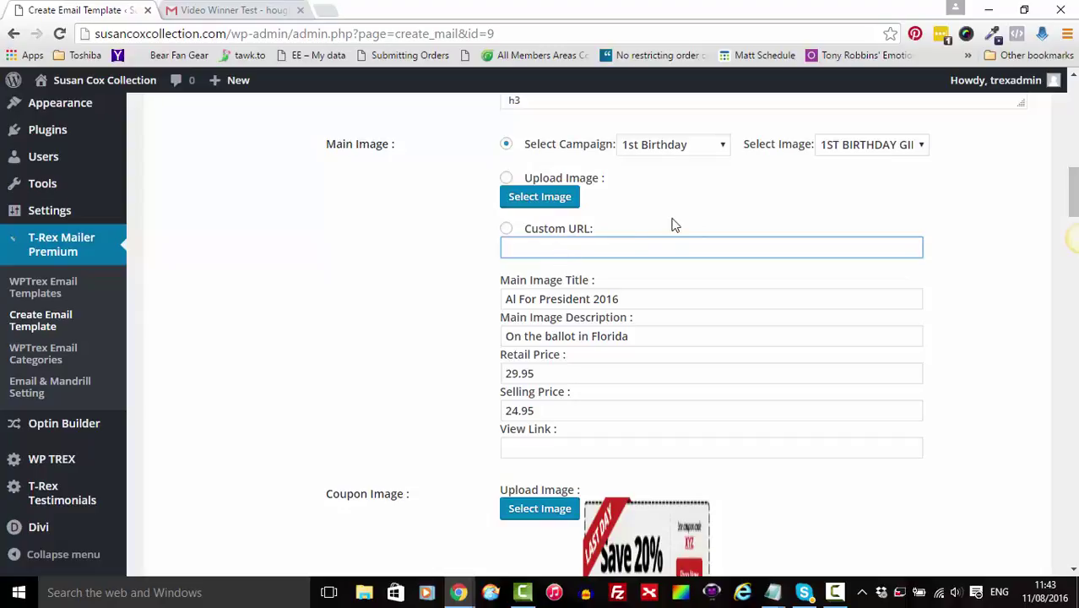
{"action": "scroll", "coordinate": [675, 244], "scroll_direction": "down", "scroll_amount": 1}
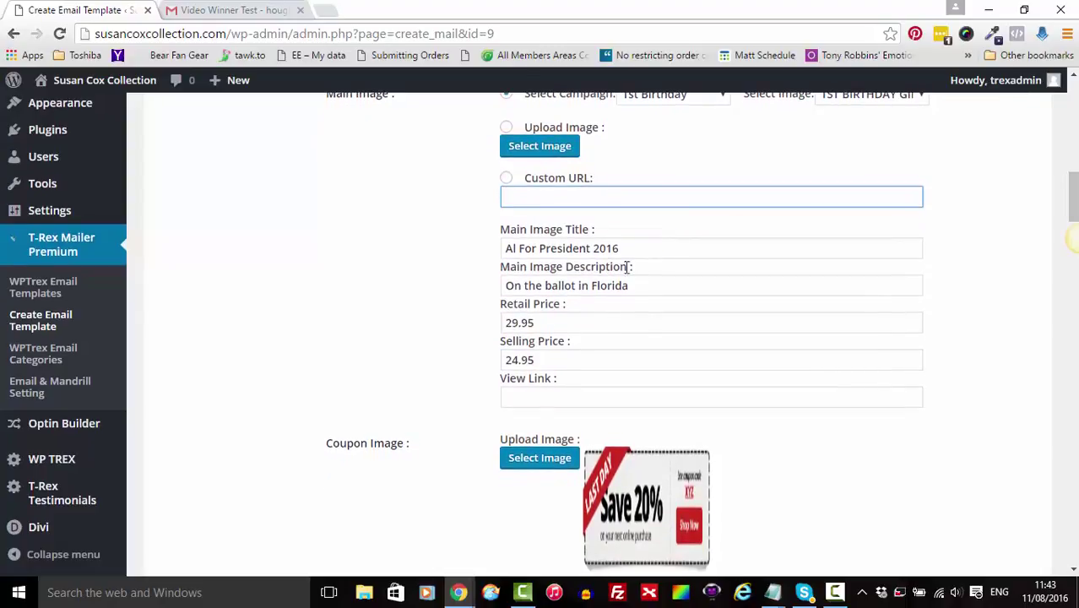
{"action": "left_click", "coordinate": [513, 404]}
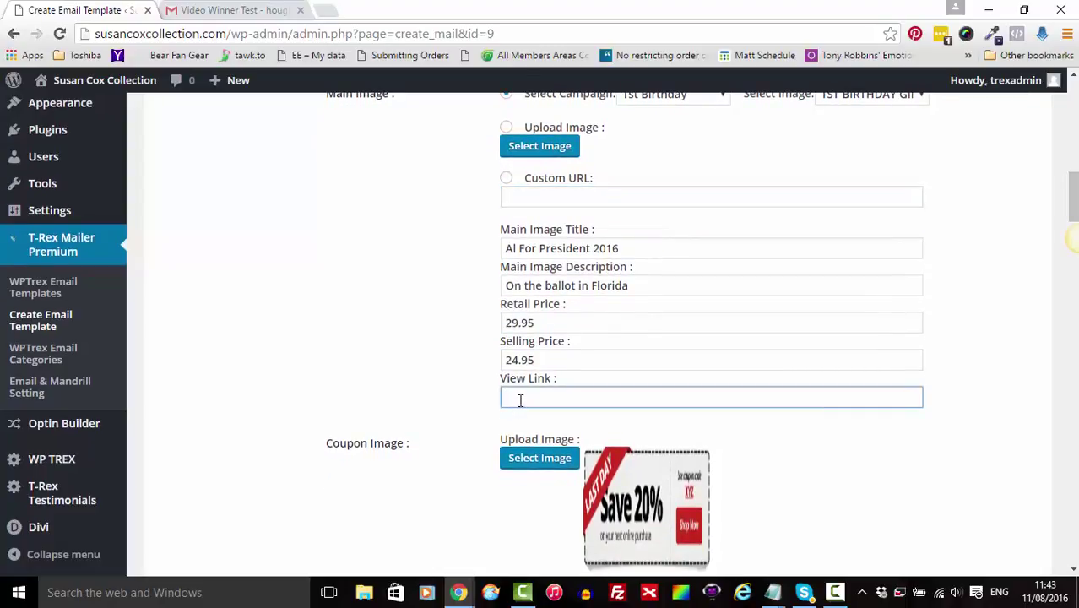
{"action": "scroll", "coordinate": [694, 379], "scroll_direction": "up", "scroll_amount": 3}
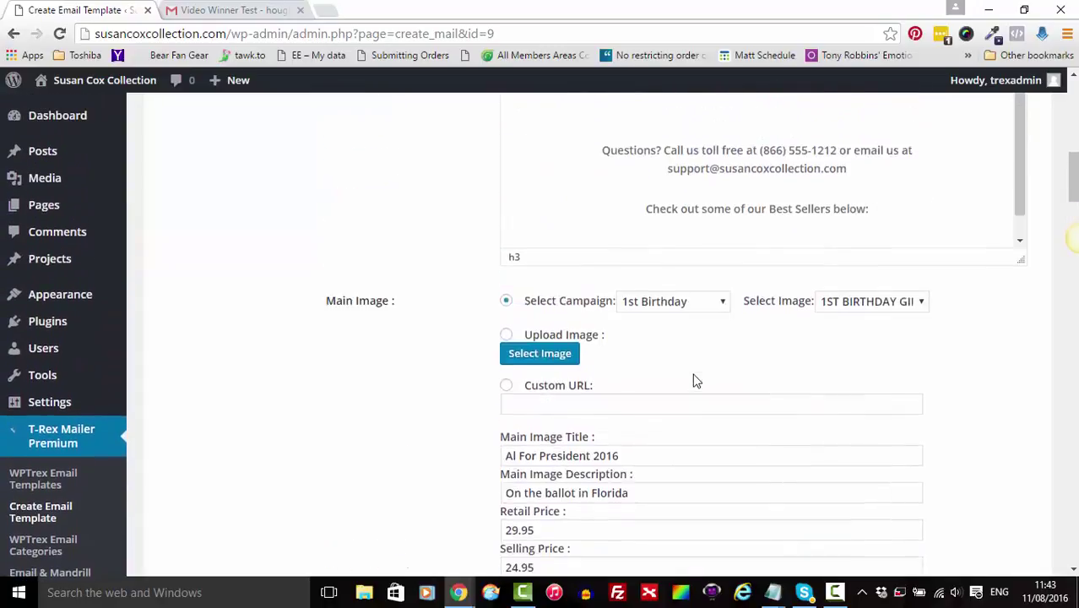
{"action": "scroll", "coordinate": [694, 381], "scroll_direction": "up", "scroll_amount": 1}
{"action": "scroll", "coordinate": [694, 381], "scroll_direction": "down", "scroll_amount": 2}
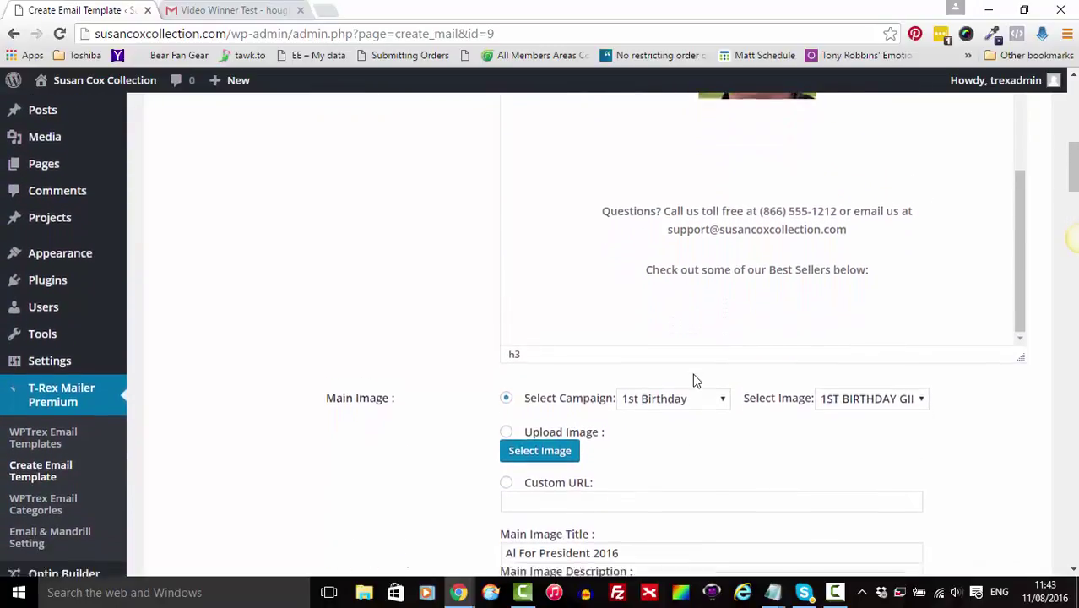
{"action": "scroll", "coordinate": [694, 380], "scroll_direction": "down", "scroll_amount": 1}
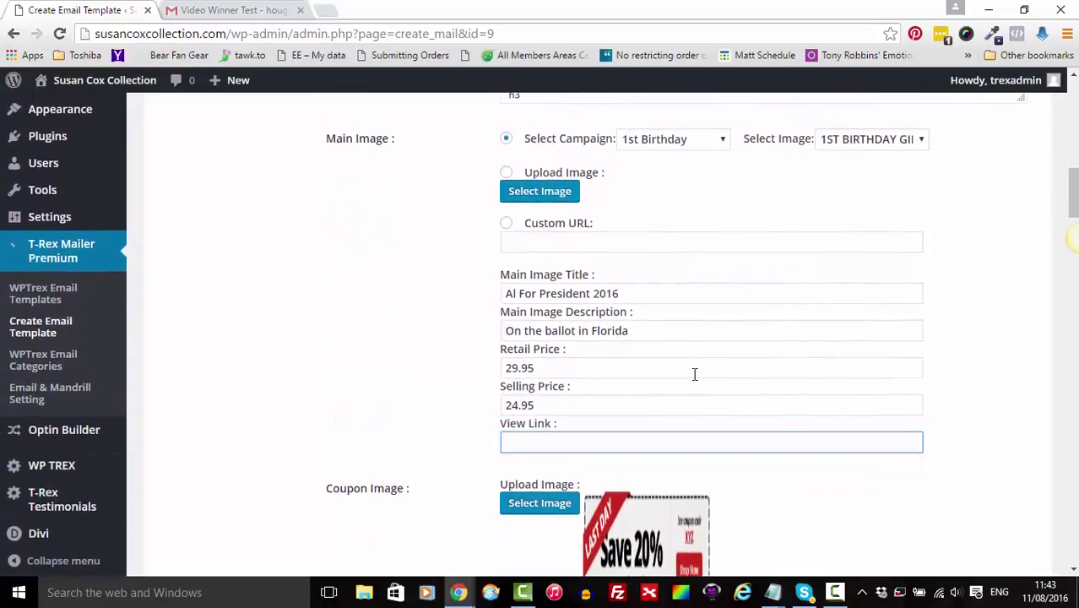
{"action": "scroll", "coordinate": [694, 374], "scroll_direction": "up", "scroll_amount": 1}
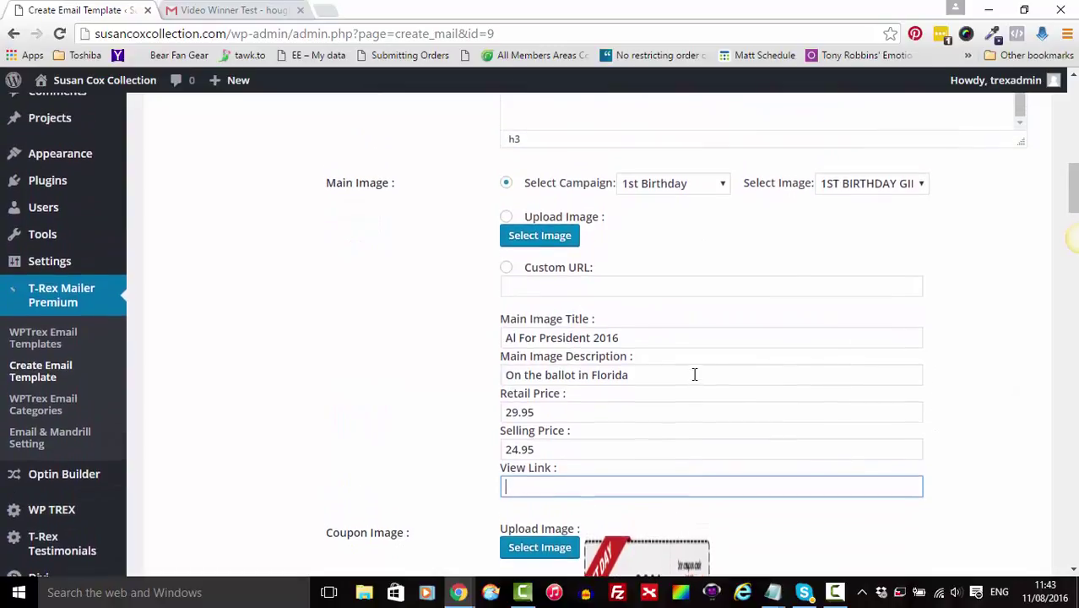
{"action": "left_click", "coordinate": [509, 287]}
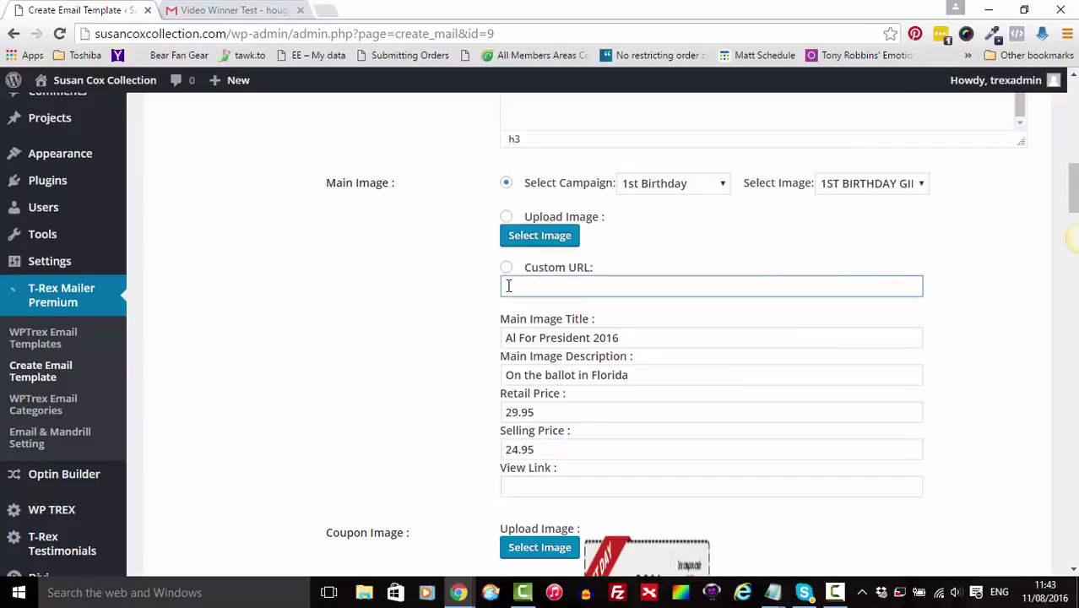
{"action": "scroll", "coordinate": [708, 285], "scroll_direction": "down", "scroll_amount": 1}
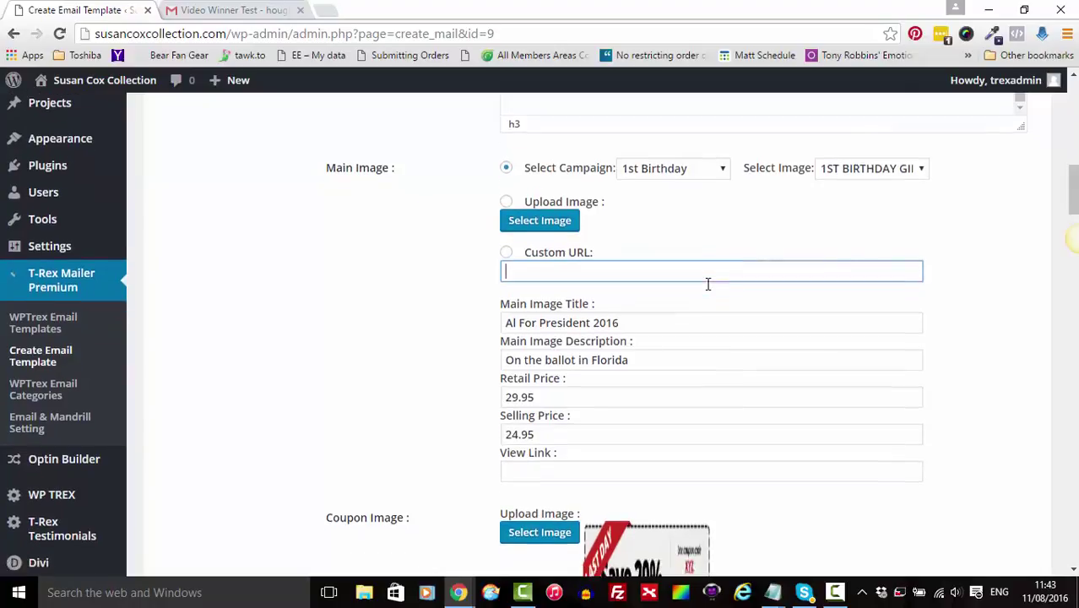
{"action": "left_click", "coordinate": [527, 427]}
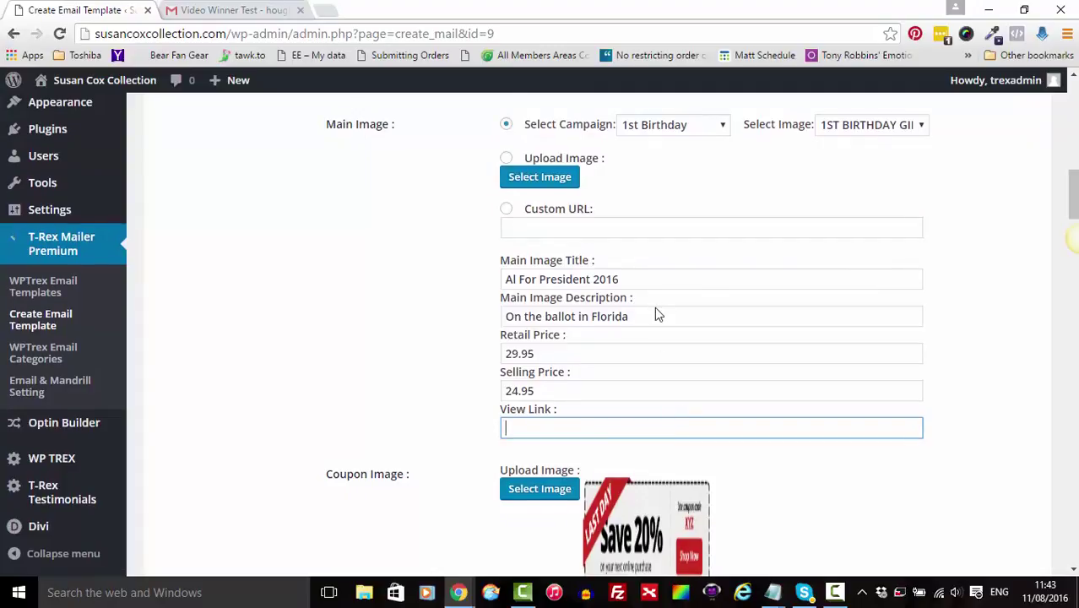
{"action": "scroll", "coordinate": [654, 307], "scroll_direction": "up", "scroll_amount": 3}
{"action": "scroll", "coordinate": [654, 306], "scroll_direction": "down", "scroll_amount": 4}
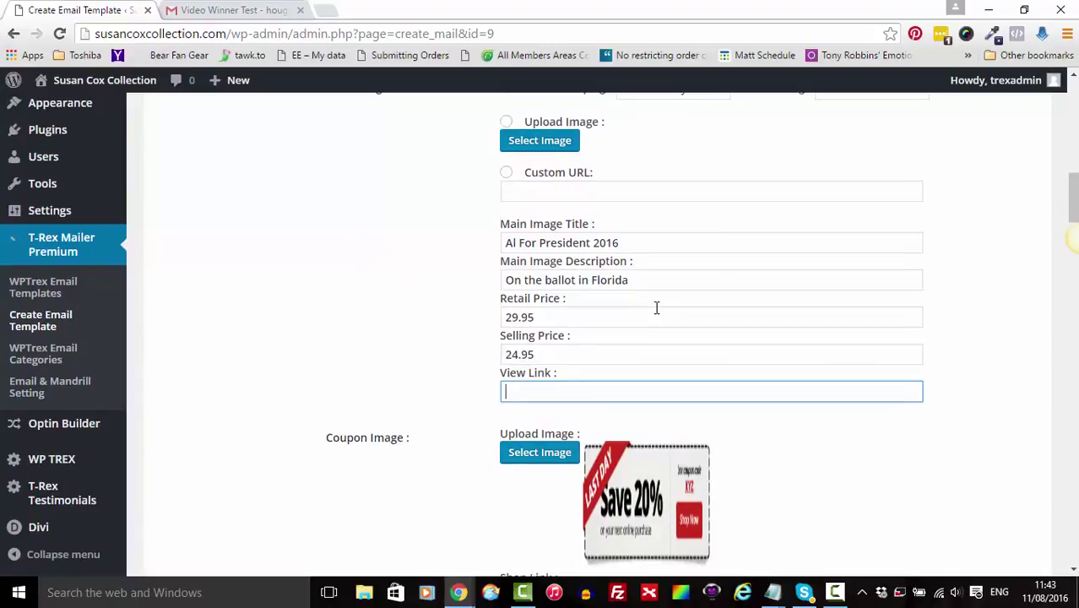
- Highlight the Main Image Title text, leave it as is, and review the Main Image section again
{"action": "left_click_drag", "start_coordinate": [625, 243], "coordinate": [503, 244]}
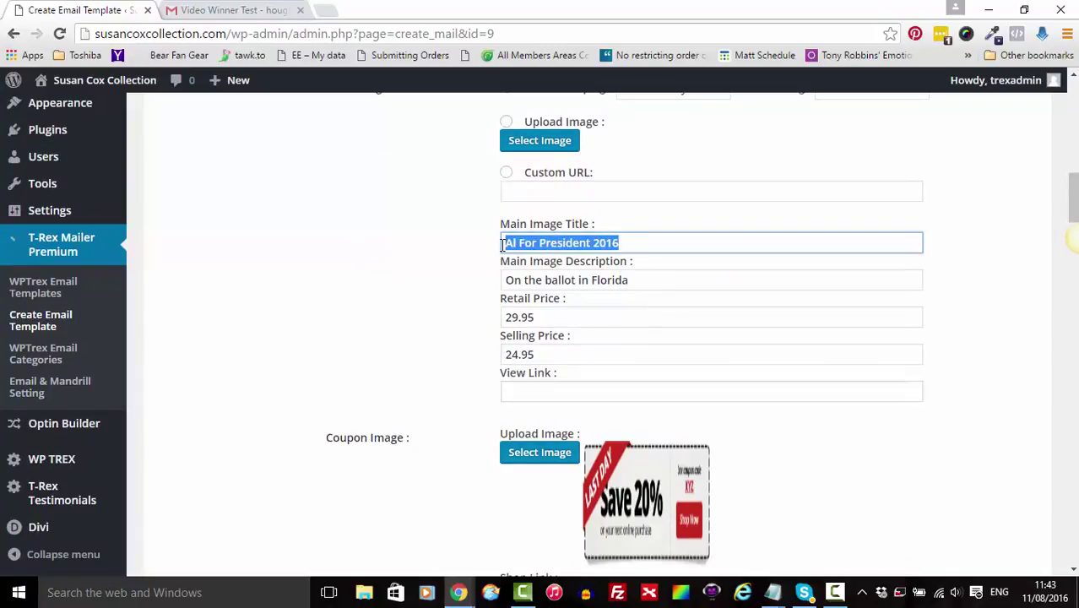
{"action": "left_click", "coordinate": [463, 271]}
{"action": "scroll", "coordinate": [463, 271], "scroll_direction": "up", "scroll_amount": 4}
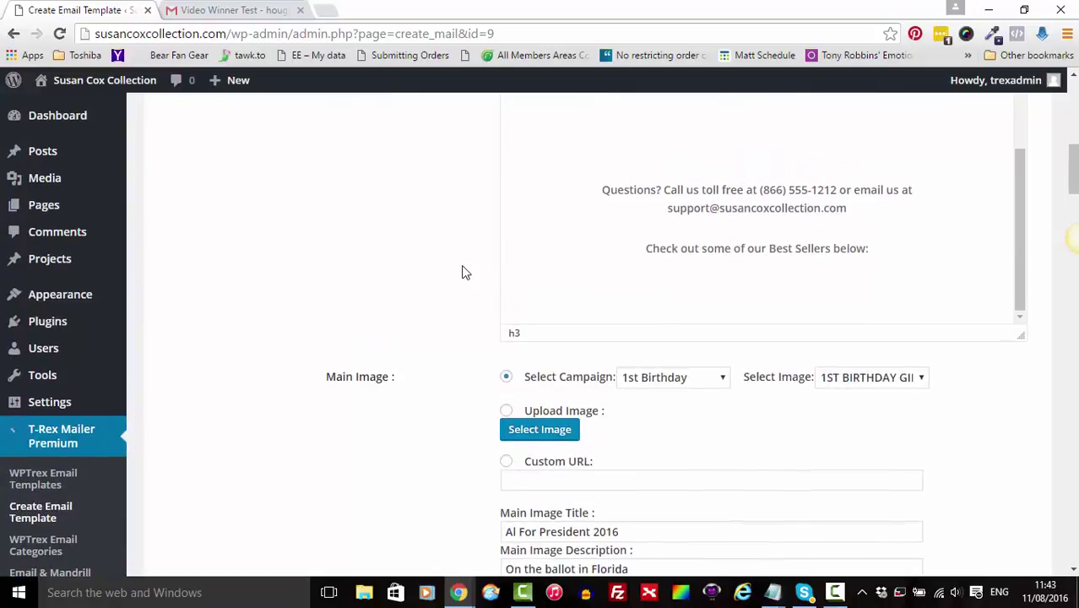
{"action": "scroll", "coordinate": [463, 271], "scroll_direction": "up", "scroll_amount": 3}
{"action": "scroll", "coordinate": [462, 271], "scroll_direction": "down", "scroll_amount": 5}
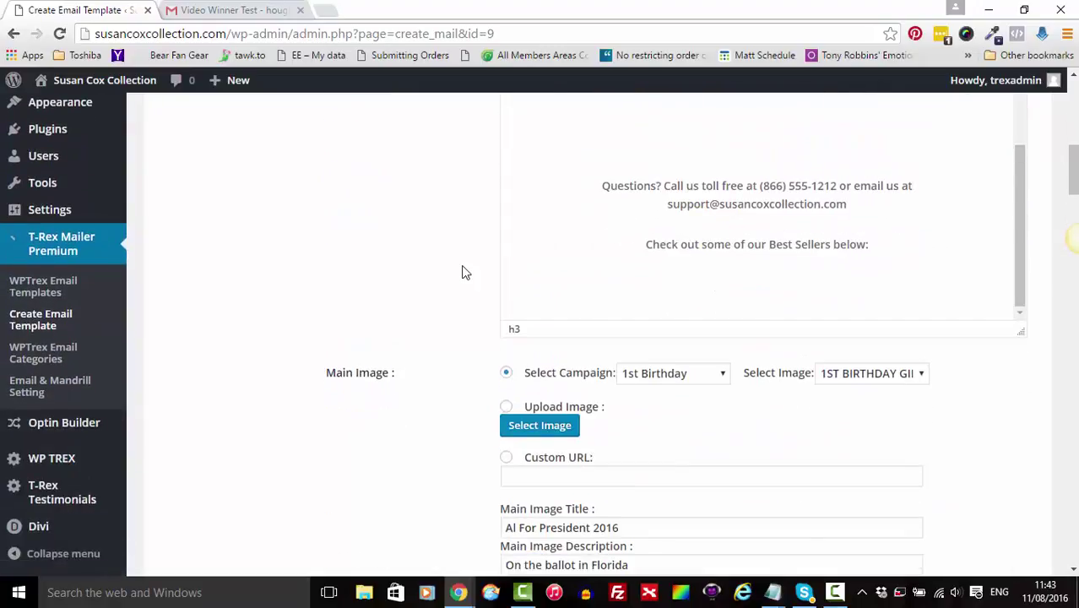
- Set the Main Image to the Al Bundy 2016 campaign's AL WHITE TEE product
{"action": "scroll", "coordinate": [463, 271], "scroll_direction": "down", "scroll_amount": 1}
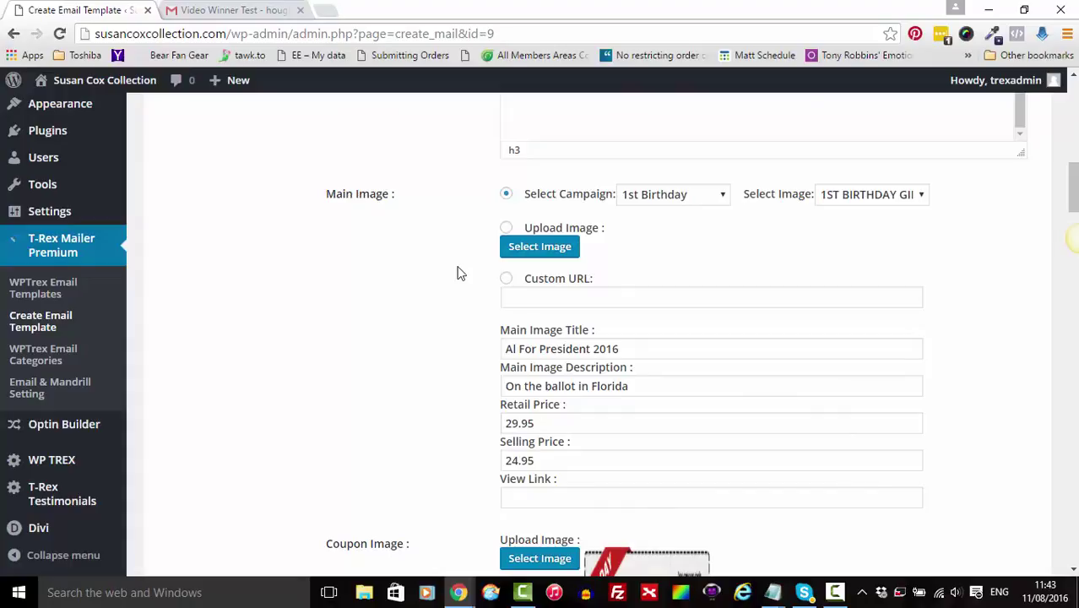
{"action": "mouse_move", "coordinate": [112, 424]}
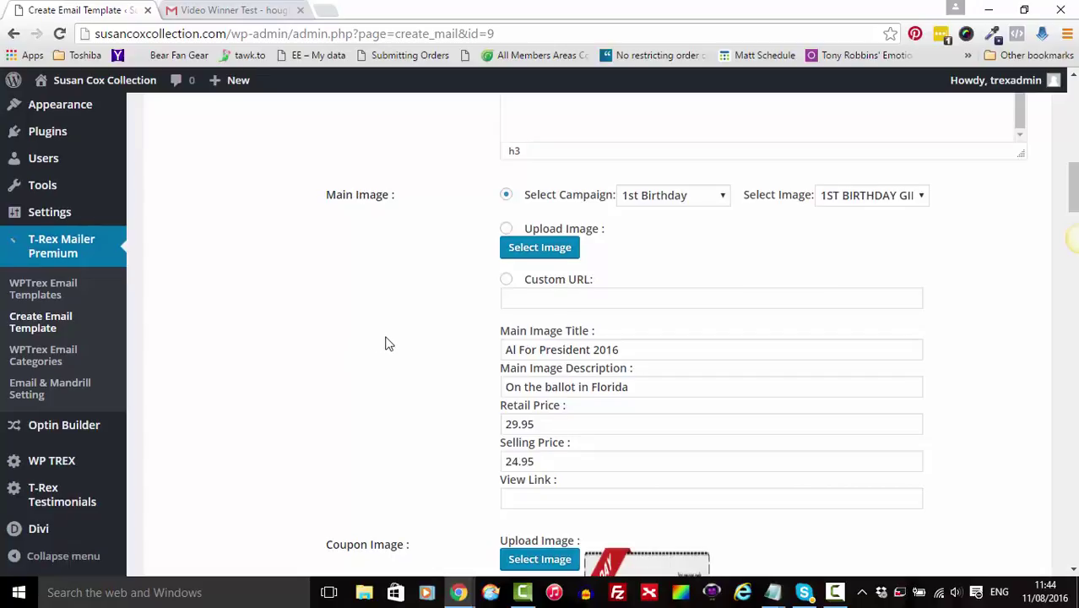
{"action": "scroll", "coordinate": [387, 342], "scroll_direction": "up", "scroll_amount": 7}
{"action": "scroll", "coordinate": [387, 342], "scroll_direction": "down", "scroll_amount": 7}
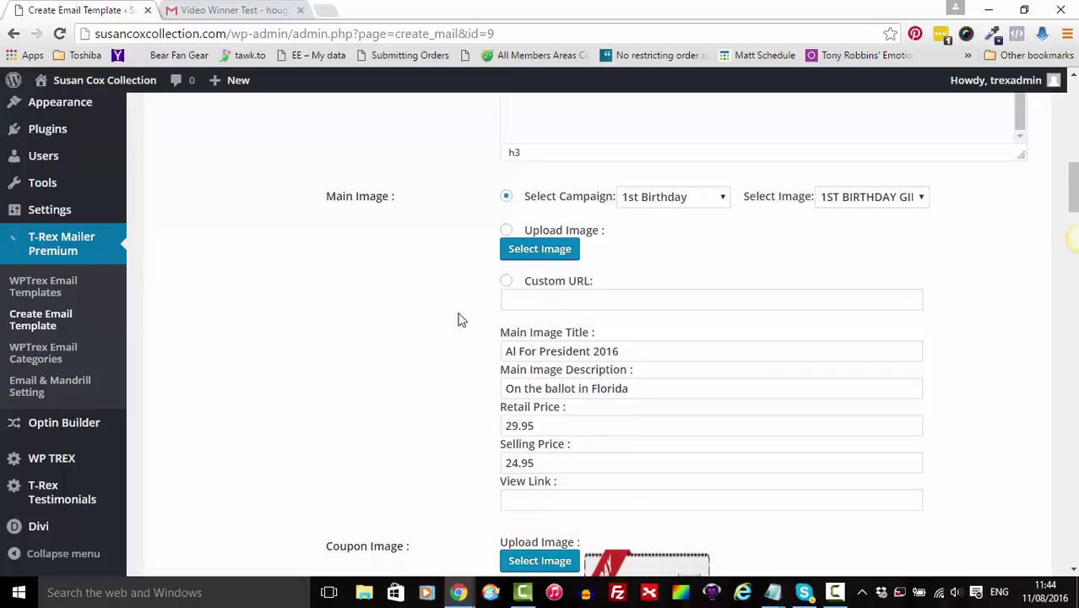
{"action": "left_click", "coordinate": [685, 199]}
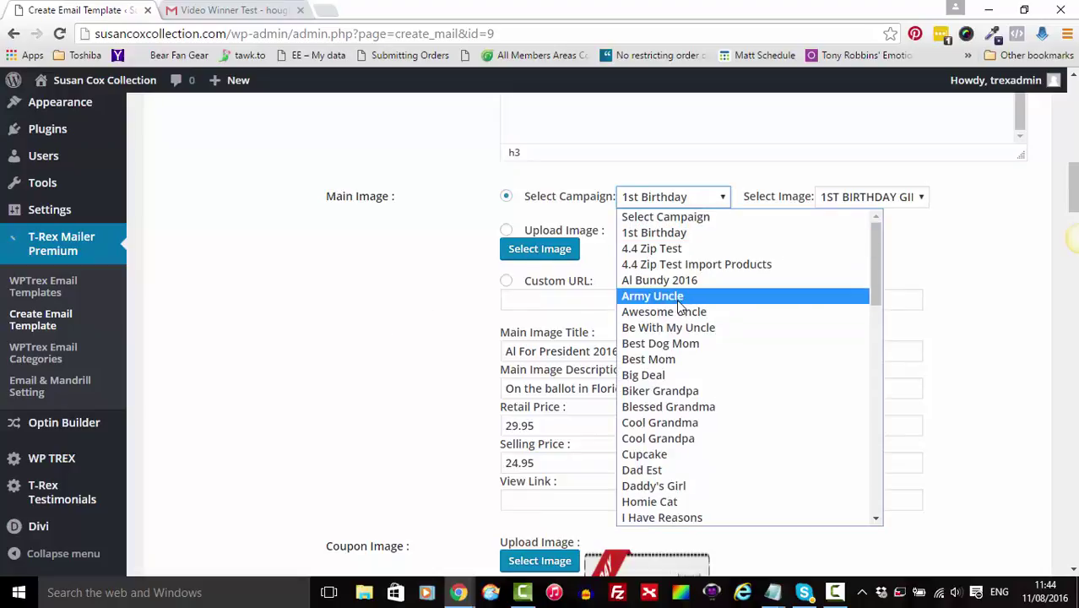
{"action": "left_click", "coordinate": [681, 287]}
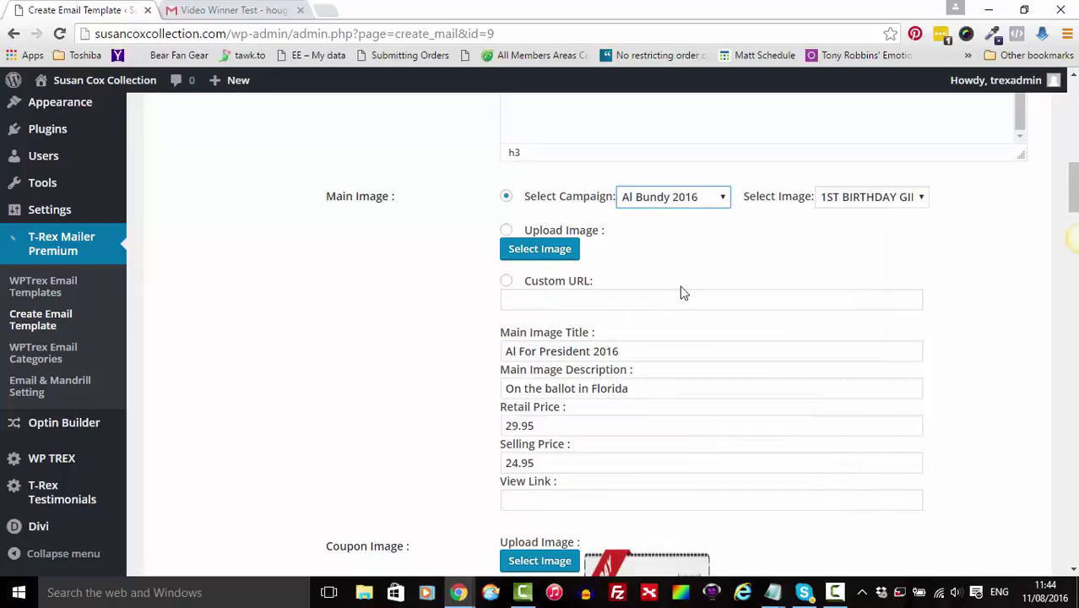
{"action": "left_click", "coordinate": [903, 207]}
{"action": "left_click", "coordinate": [883, 231]}
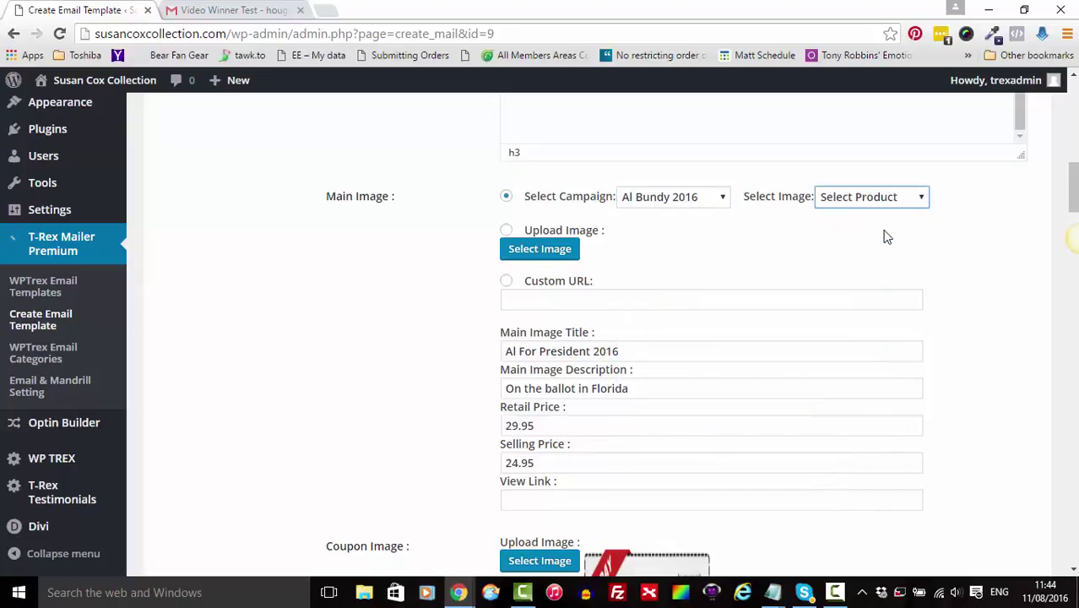
- Compare the Main Image title and description in the template with the matching title and description in the Gmail message
{"action": "scroll", "coordinate": [403, 372], "scroll_direction": "down", "scroll_amount": 3}
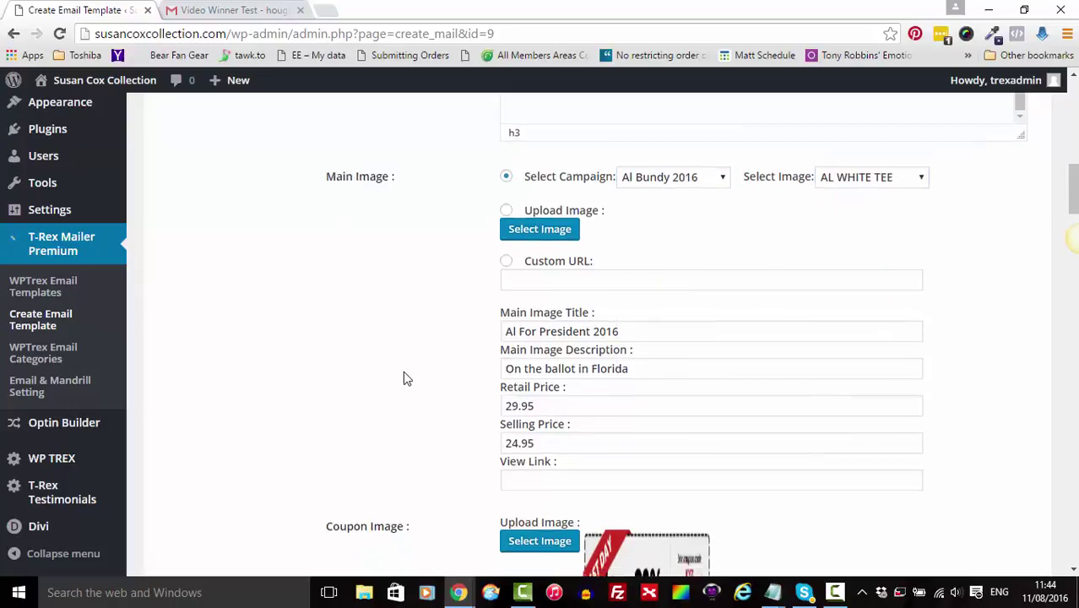
{"action": "left_click_drag", "start_coordinate": [625, 235], "coordinate": [484, 234]}
{"action": "left_click_drag", "start_coordinate": [638, 267], "coordinate": [496, 259]}
{"action": "left_click", "coordinate": [241, 10]}
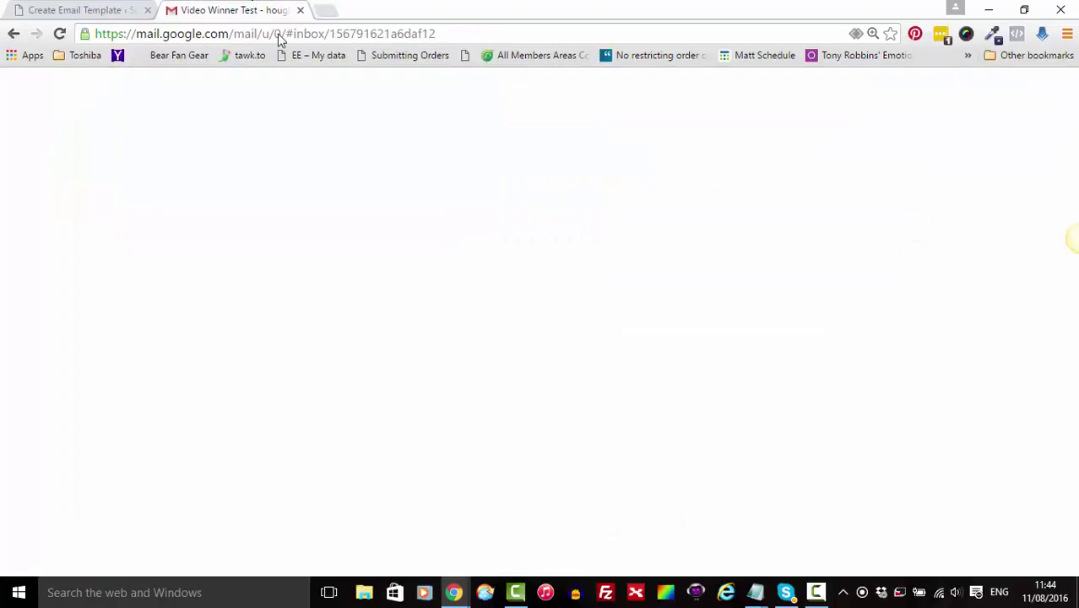
{"action": "scroll", "coordinate": [381, 258], "scroll_direction": "down", "scroll_amount": 2}
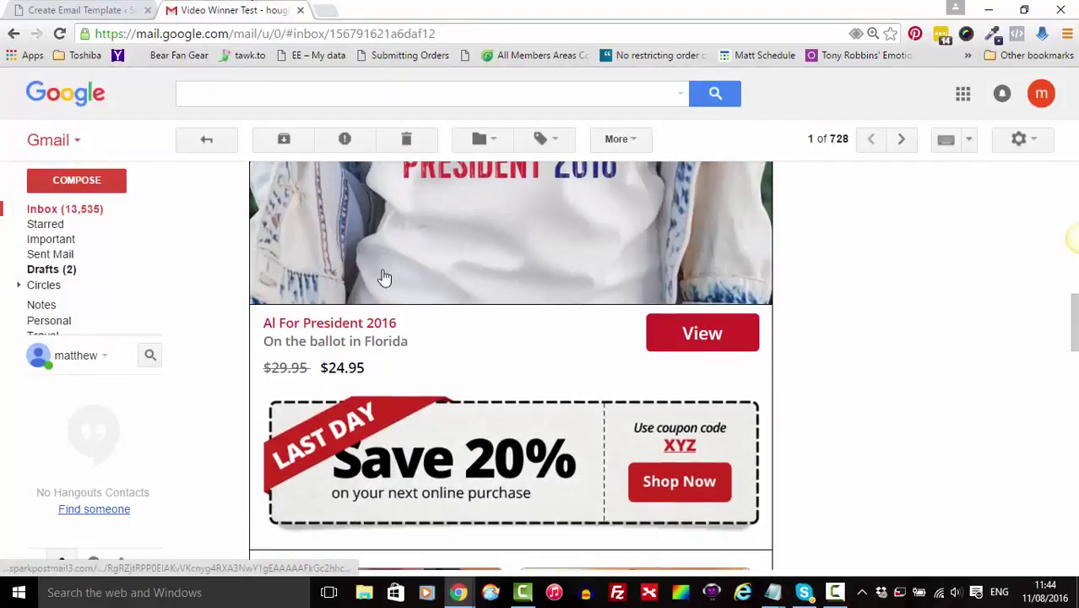
{"action": "left_click_drag", "start_coordinate": [395, 323], "coordinate": [266, 325]}
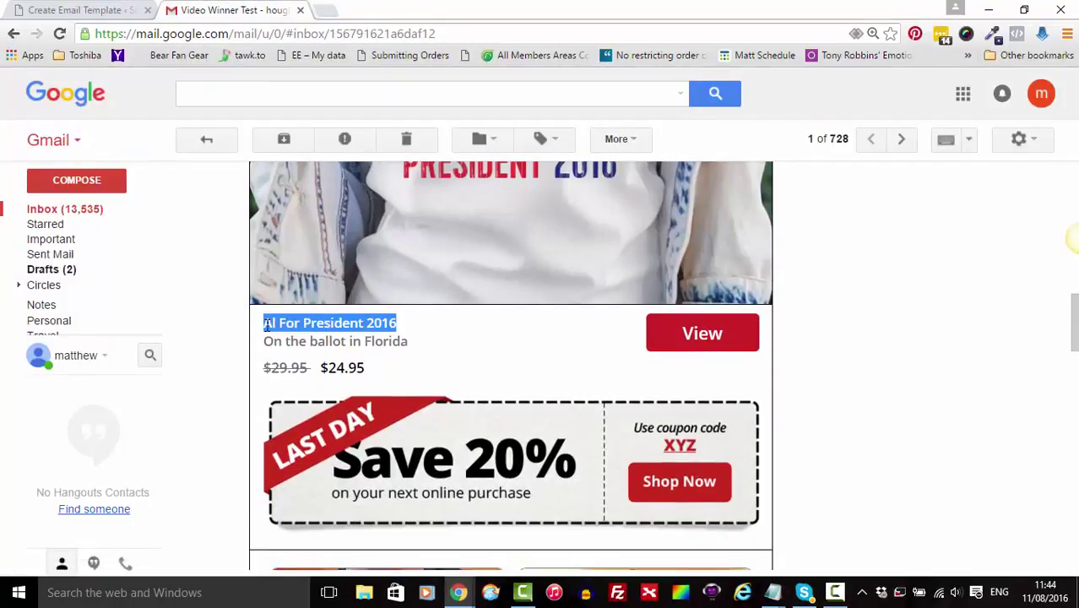
{"action": "left_click_drag", "start_coordinate": [407, 347], "coordinate": [315, 347]}
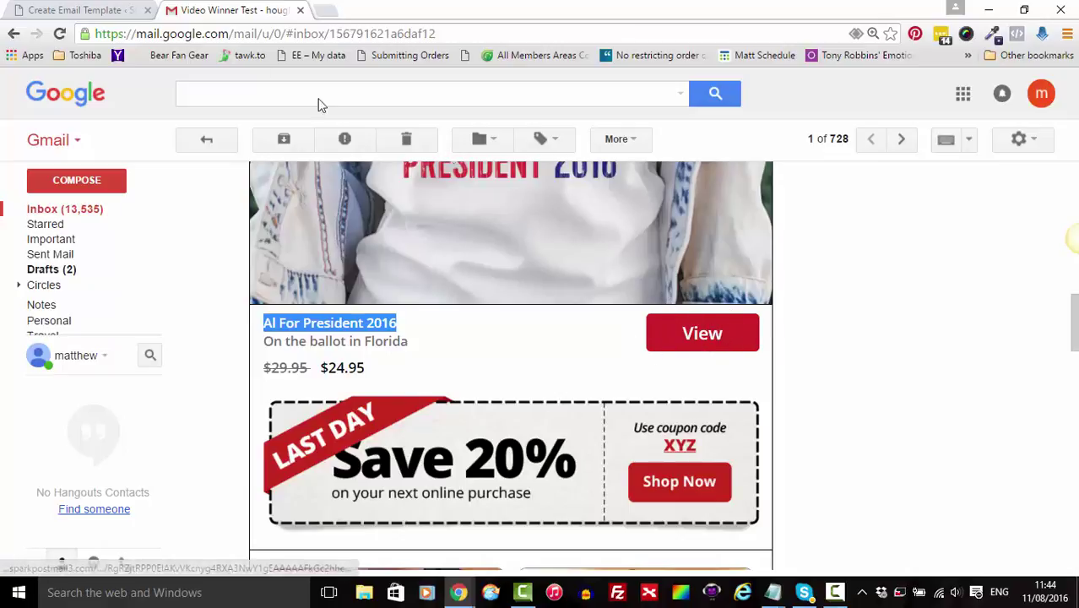
- Return to the template editor, place the cursor in the Main Image's View Link field and view the Coupon Image section
{"action": "left_click", "coordinate": [101, 11]}
{"action": "left_click", "coordinate": [524, 380]}
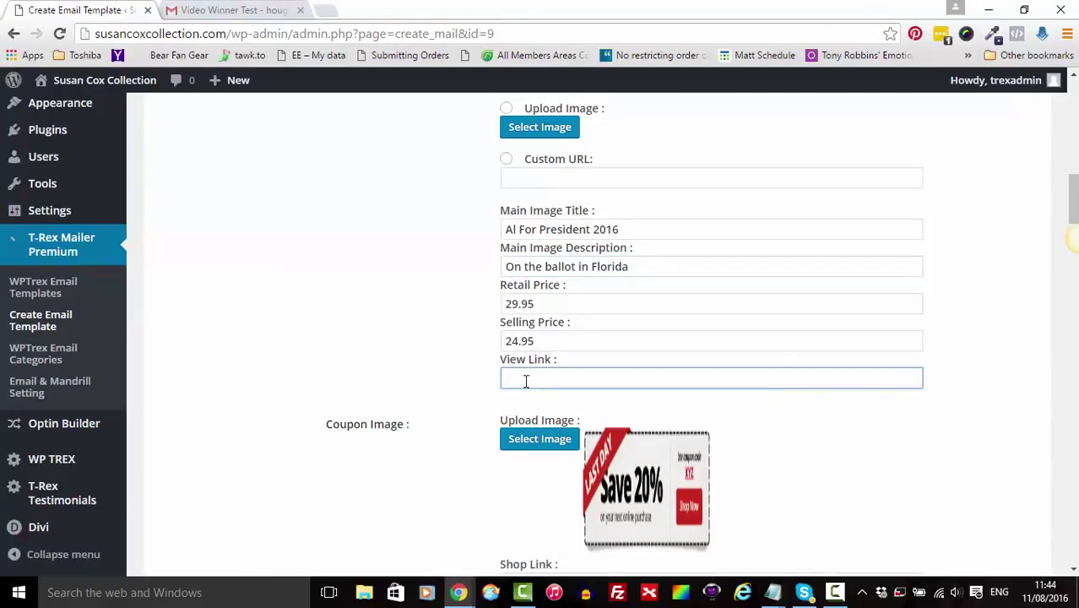
{"action": "scroll", "coordinate": [405, 427], "scroll_direction": "down", "scroll_amount": 3}
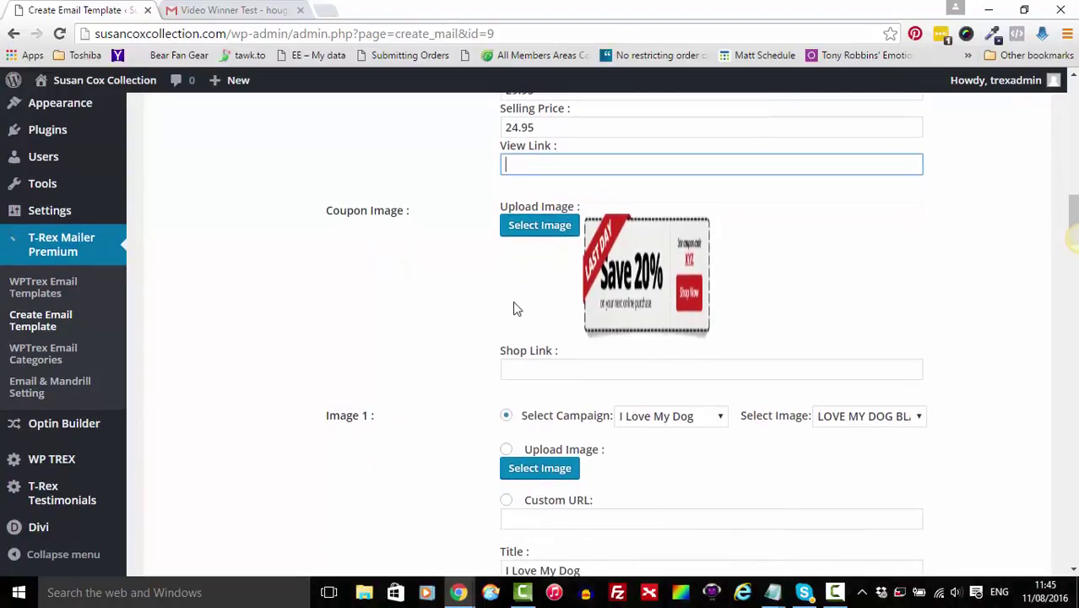
- Compare the Save 20% coupon banner in the Gmail message with the template's Coupon Image section
{"action": "left_click", "coordinate": [240, 10]}
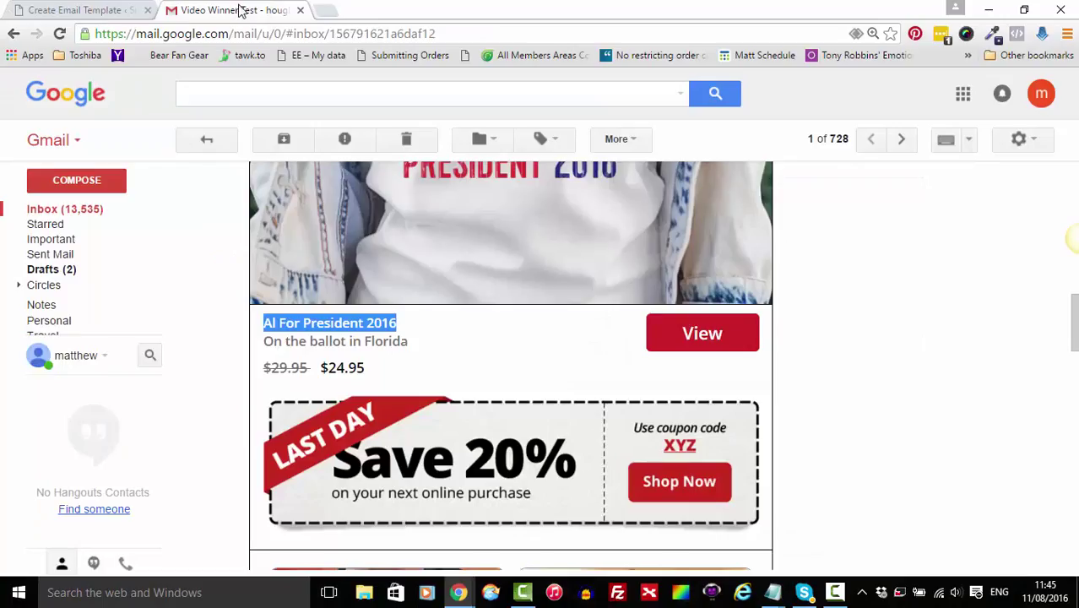
{"action": "scroll", "coordinate": [404, 329], "scroll_direction": "down", "scroll_amount": 2}
{"action": "left_click", "coordinate": [847, 289]}
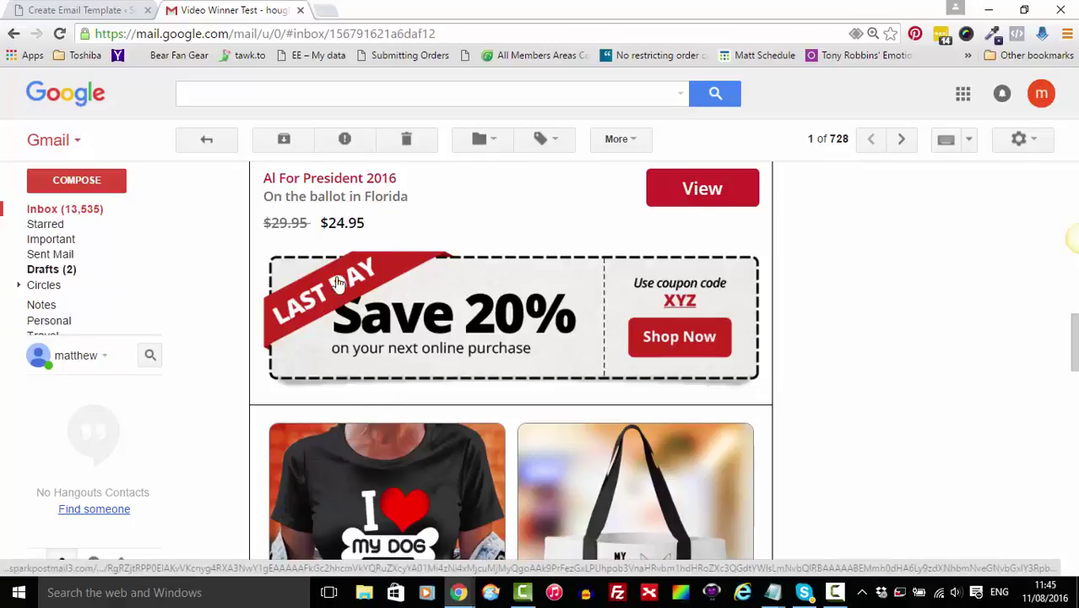
{"action": "left_click", "coordinate": [103, 8]}
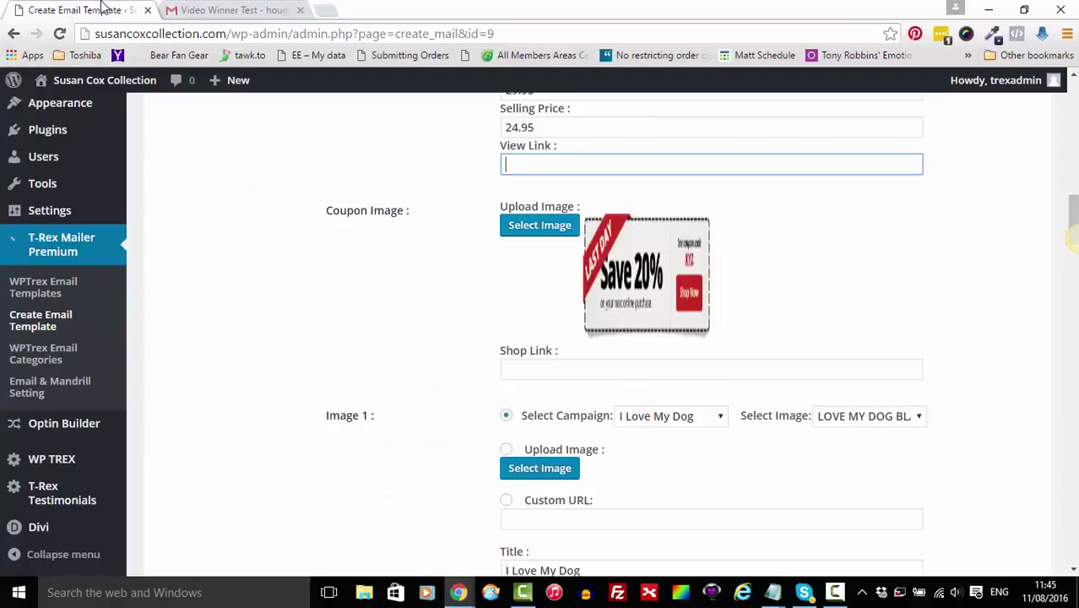
{"action": "left_click", "coordinate": [460, 267]}
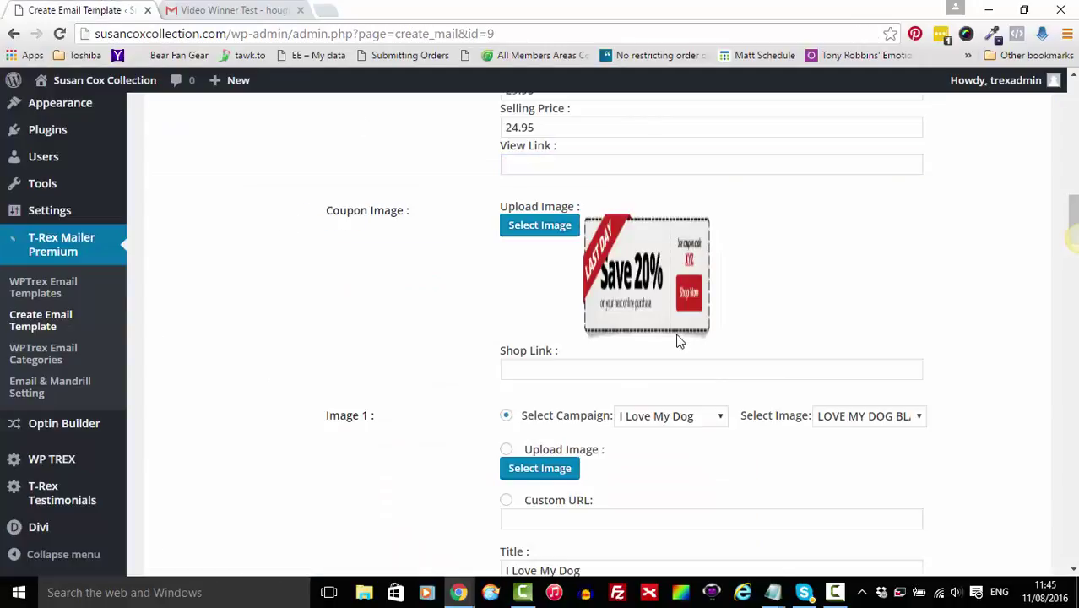
{"action": "scroll", "coordinate": [680, 341], "scroll_direction": "down", "scroll_amount": 1}
- Switch back to Gmail and try to open the email's coupon image in a new tab
{"action": "left_click", "coordinate": [214, 8]}
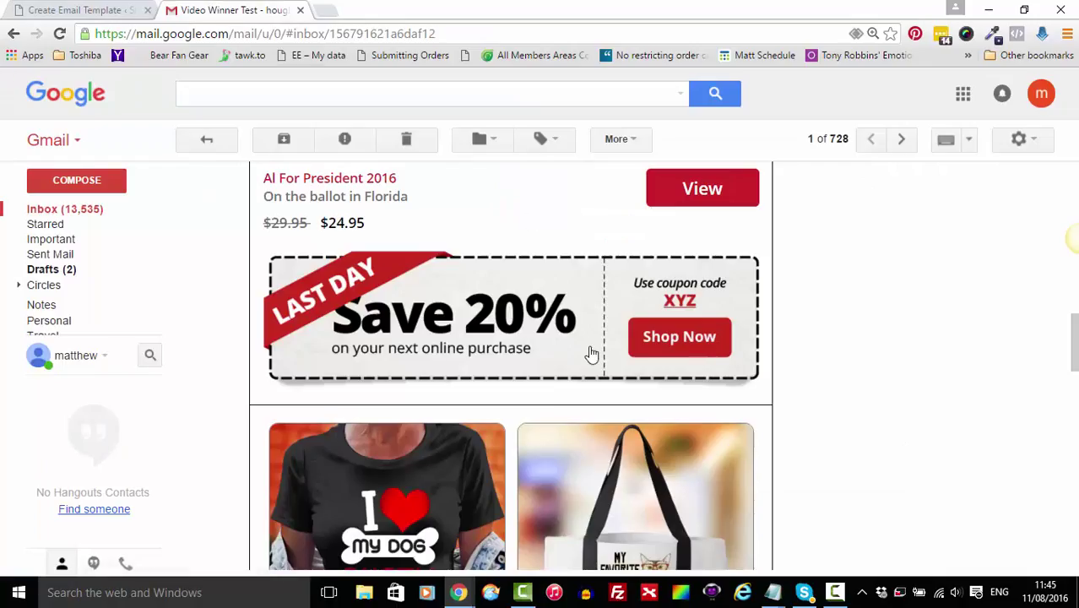
{"action": "right_click", "coordinate": [648, 342]}
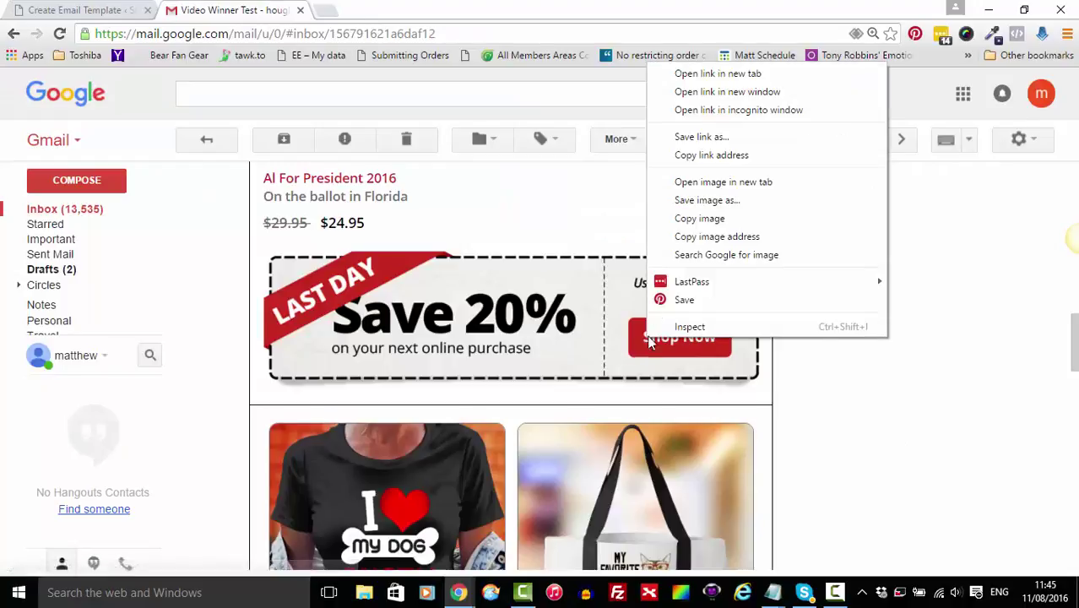
{"action": "left_click", "coordinate": [746, 180]}
{"action": "left_click", "coordinate": [433, 7]}
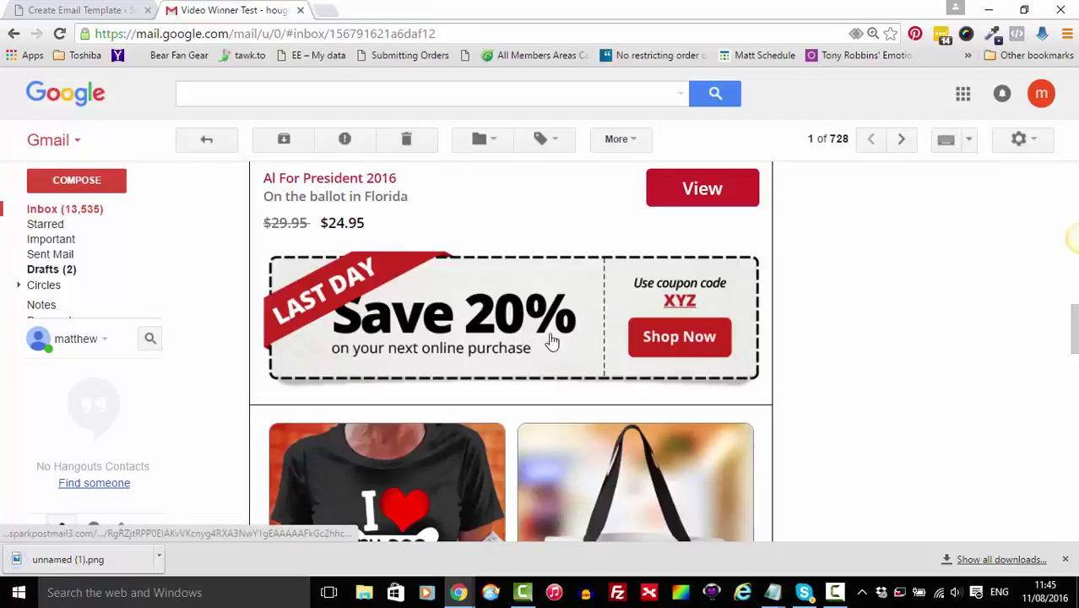
- Open the coupon's link in a new tab and view the Al Bundy 2016 product page
{"action": "right_click", "coordinate": [619, 343]}
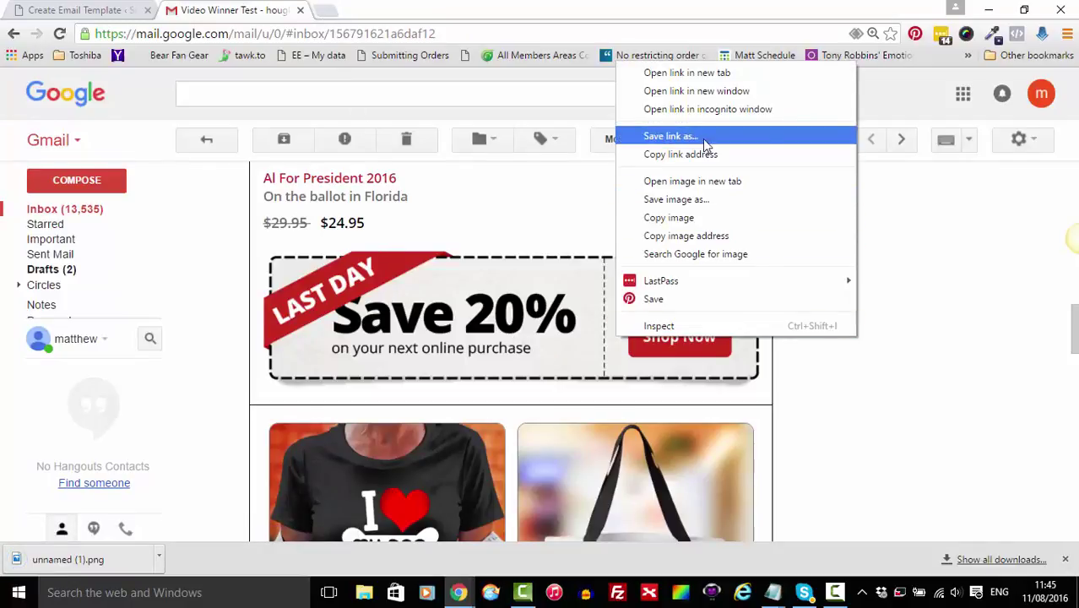
{"action": "left_click", "coordinate": [733, 72]}
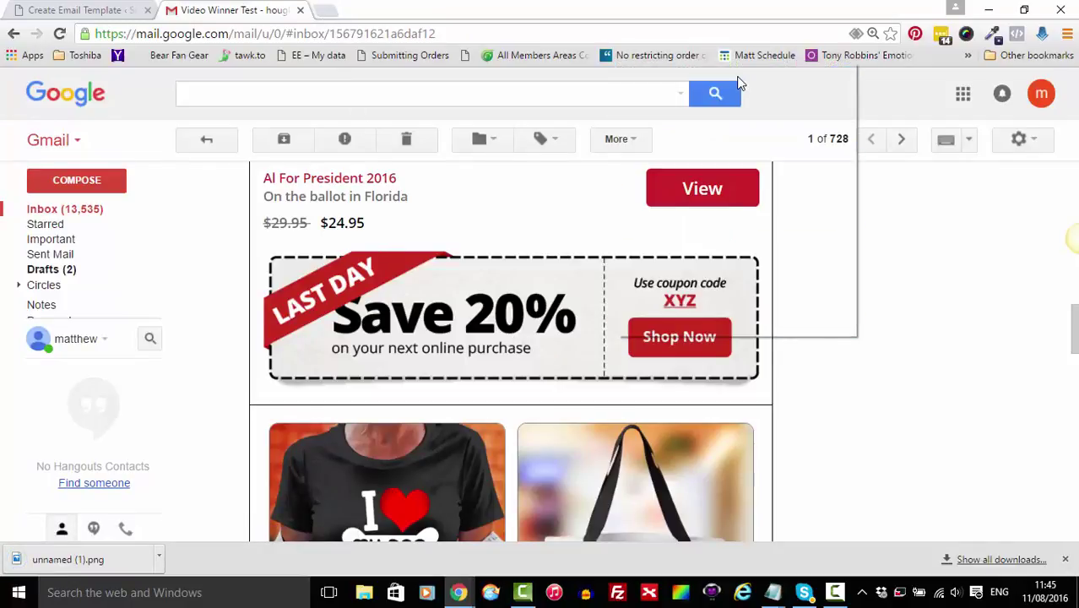
{"action": "left_click", "coordinate": [412, 8]}
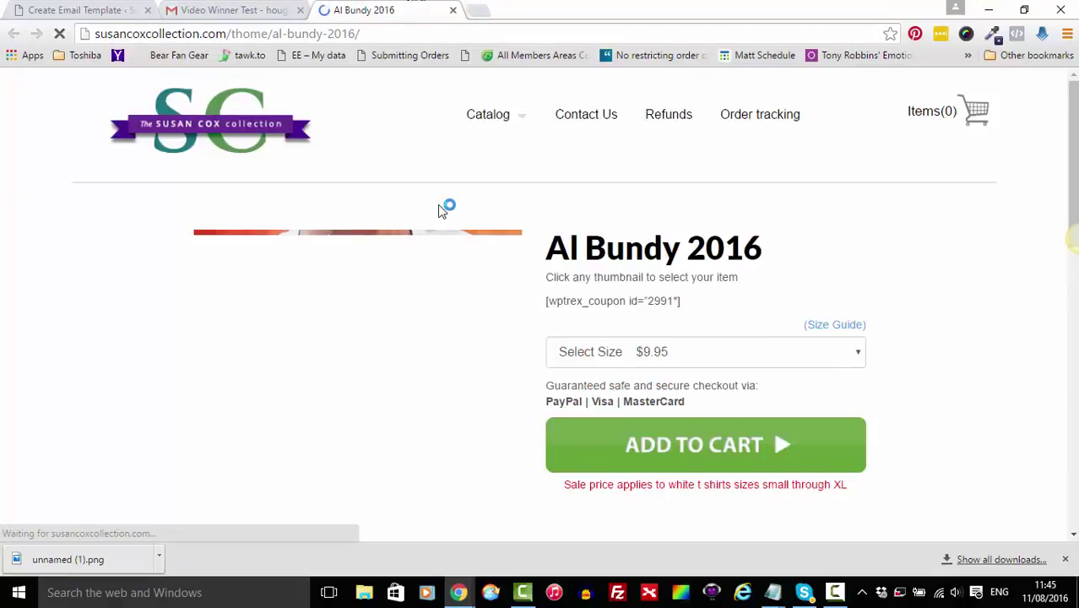
- Return to the Gmail message and review the Al Bundy main product image and the coupon banner
{"action": "left_click", "coordinate": [228, 10]}
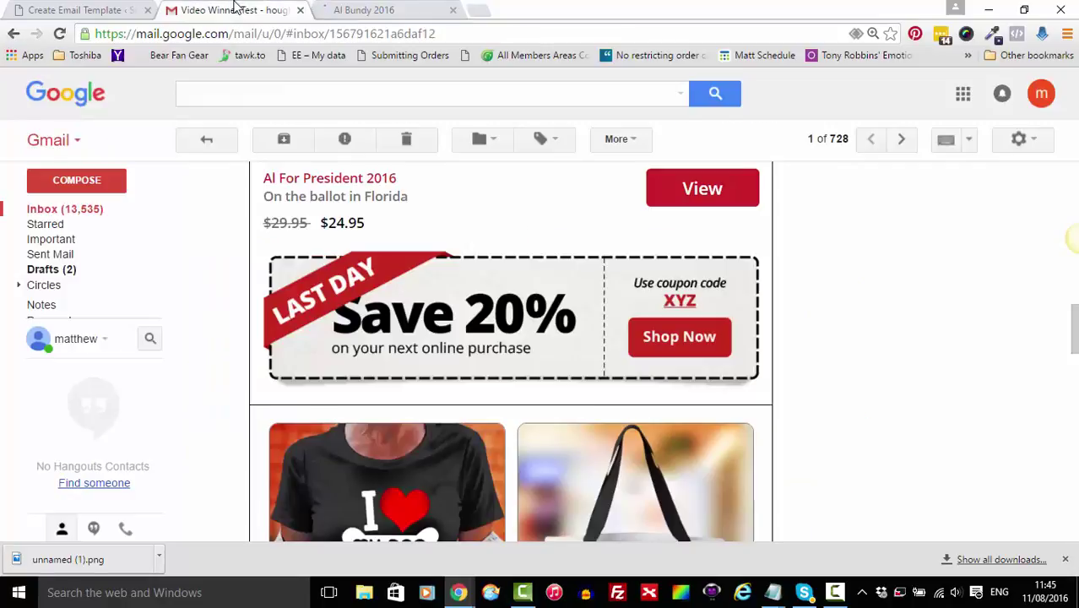
{"action": "scroll", "coordinate": [509, 294], "scroll_direction": "up", "scroll_amount": 3}
{"action": "scroll", "coordinate": [509, 294], "scroll_direction": "up", "scroll_amount": 3}
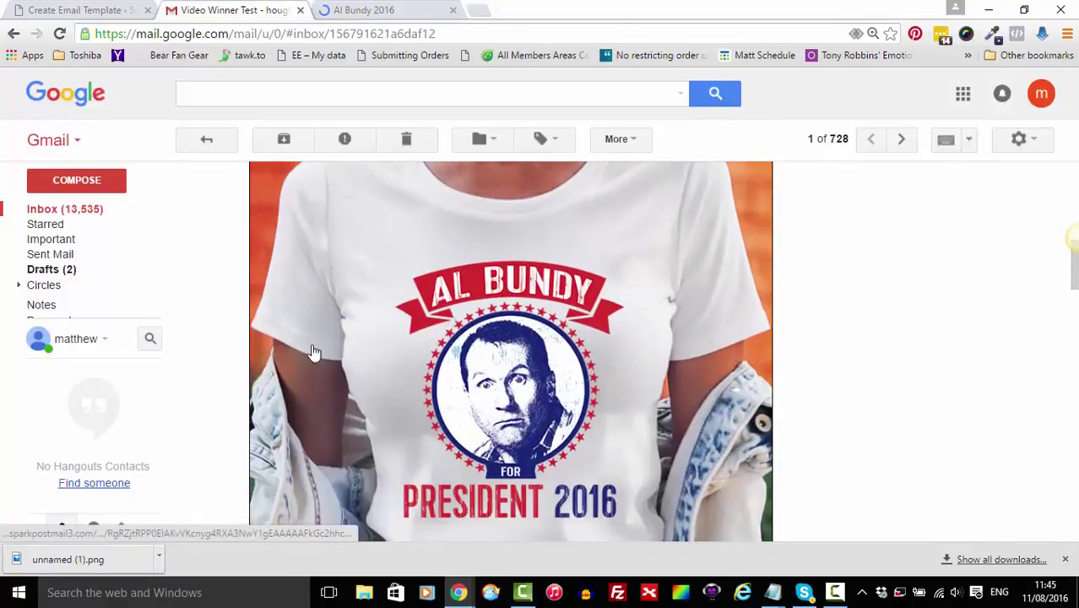
{"action": "scroll", "coordinate": [534, 398], "scroll_direction": "down", "scroll_amount": 8}
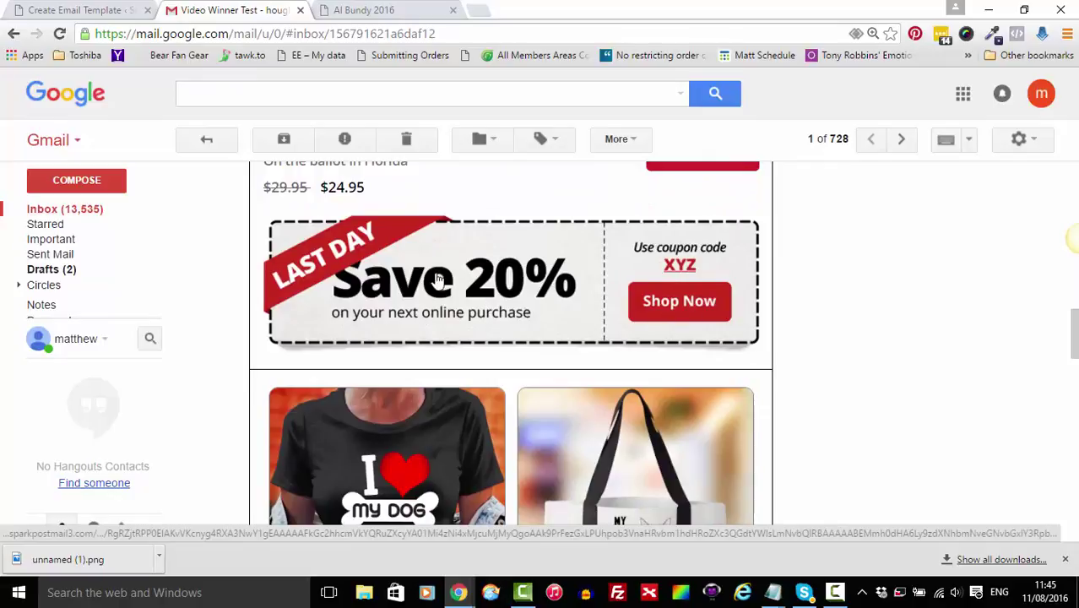
- Switch to the template editor, place the cursor in the coupon's Shop Link field and view the Image 1 section
{"action": "left_click", "coordinate": [97, 13]}
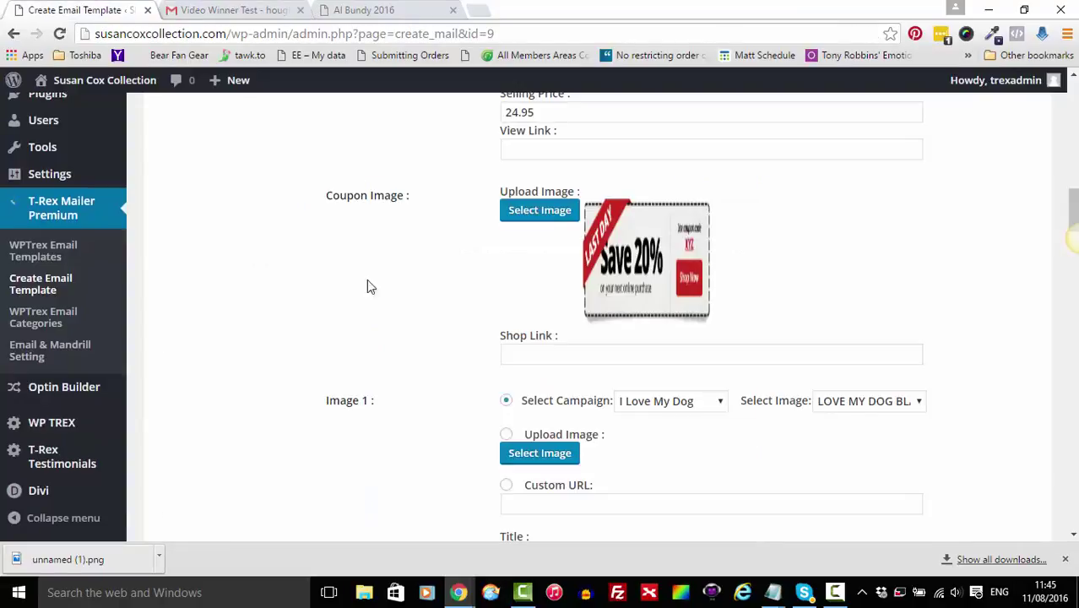
{"action": "scroll", "coordinate": [374, 320], "scroll_direction": "down", "scroll_amount": 1}
{"action": "left_click", "coordinate": [562, 283]}
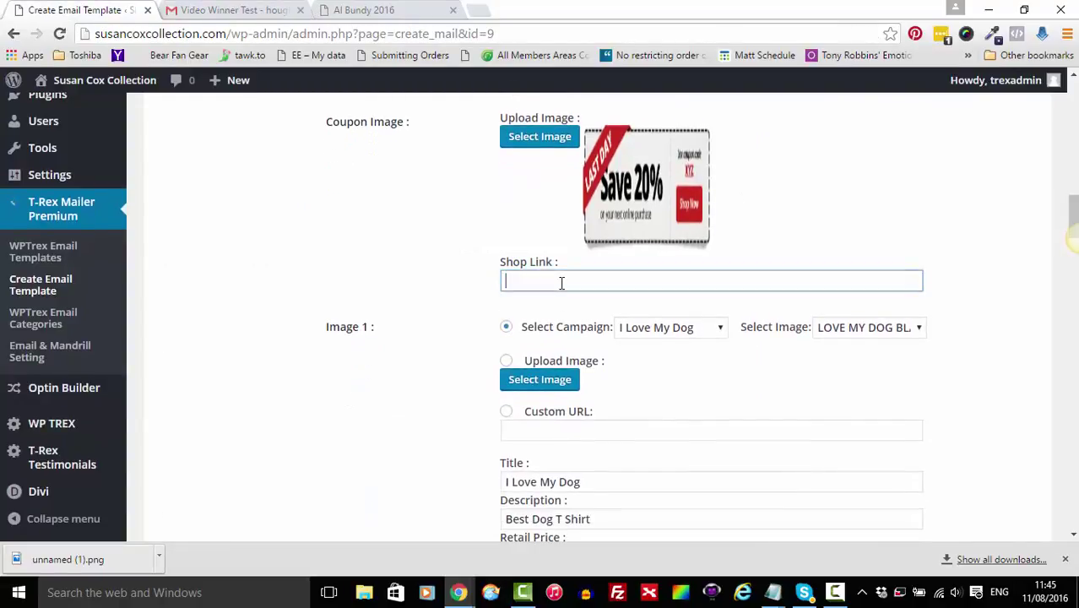
{"action": "scroll", "coordinate": [331, 472], "scroll_direction": "down", "scroll_amount": 2}
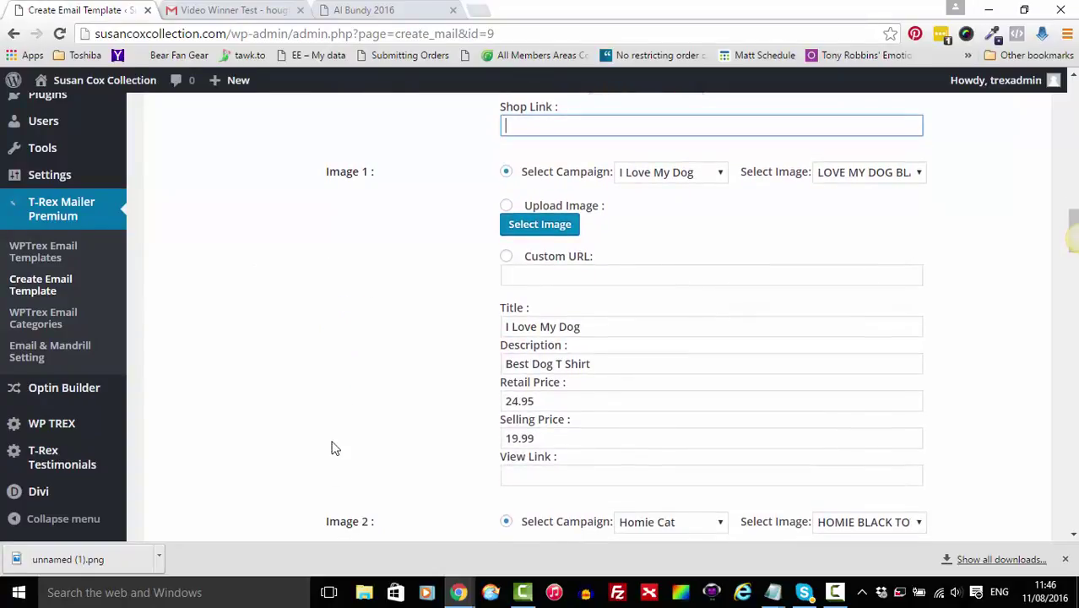
- Switch to Gmail and view the four smaller products with their titles, descriptions, prices and View buttons
{"action": "left_click", "coordinate": [249, 10]}
{"action": "scroll", "coordinate": [447, 393], "scroll_direction": "down", "scroll_amount": 3}
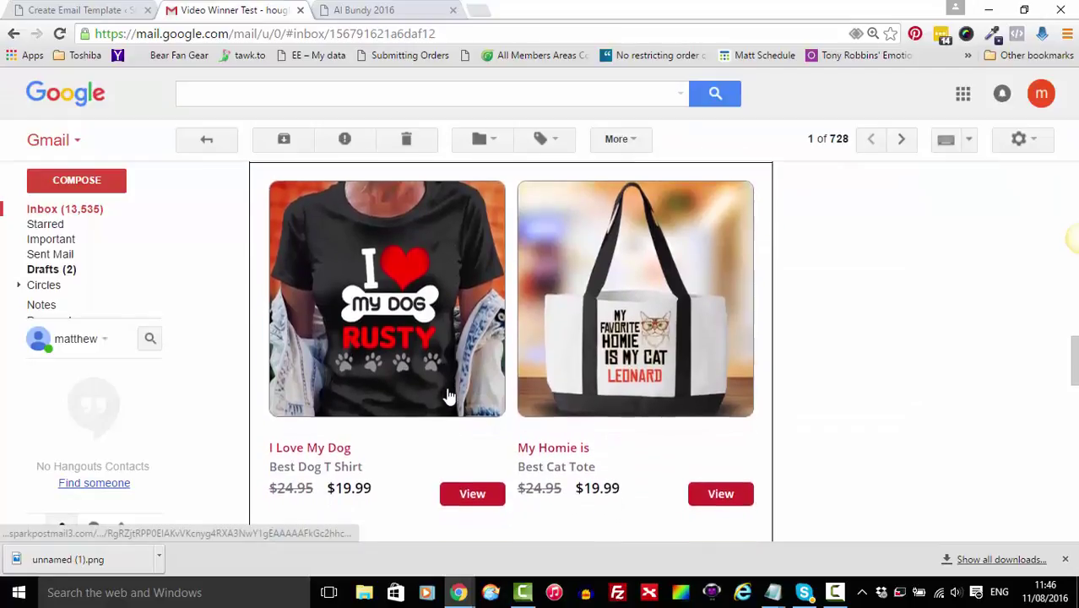
{"action": "scroll", "coordinate": [574, 431], "scroll_direction": "down", "scroll_amount": 2}
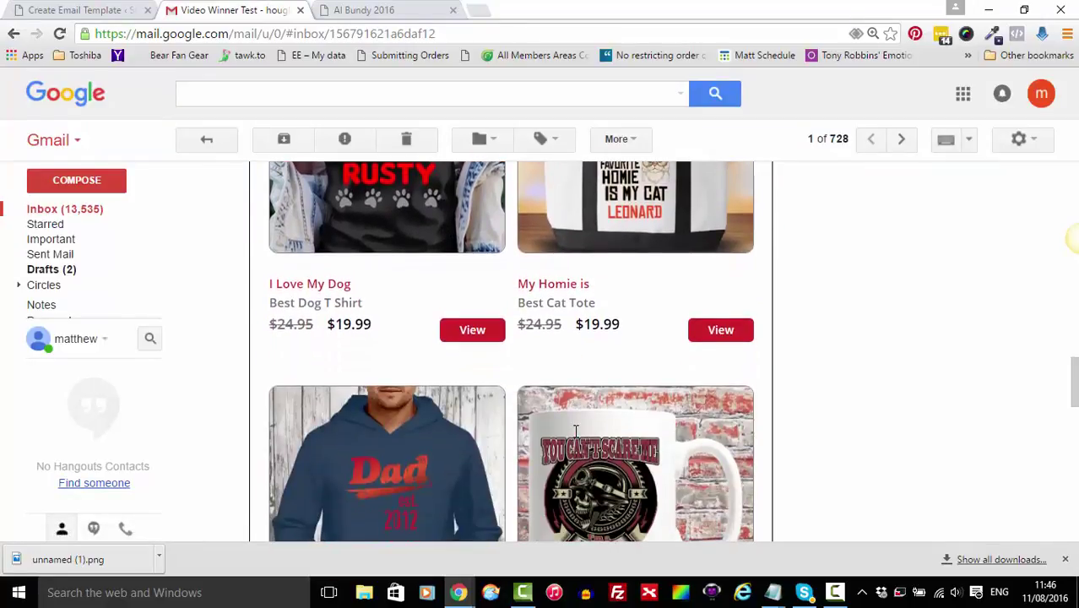
{"action": "scroll", "coordinate": [568, 428], "scroll_direction": "down", "scroll_amount": 3}
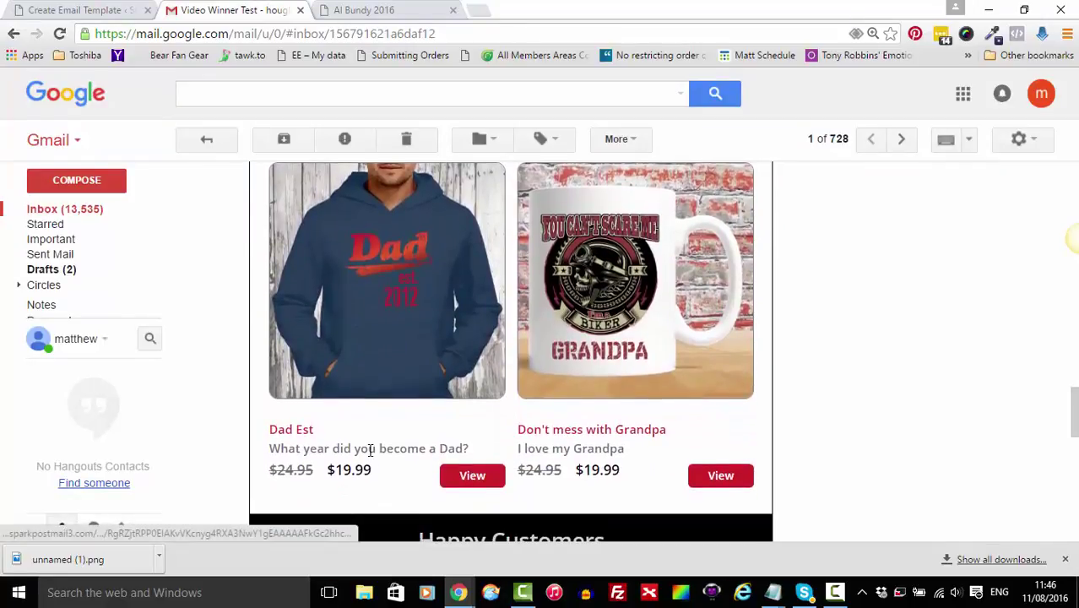
- Return to the template editor and examine Image 1's campaign, upload, Custom URL, title, description, price and View Link fields
{"action": "left_click", "coordinate": [84, 9]}
{"action": "scroll", "coordinate": [425, 258], "scroll_direction": "up", "scroll_amount": 2}
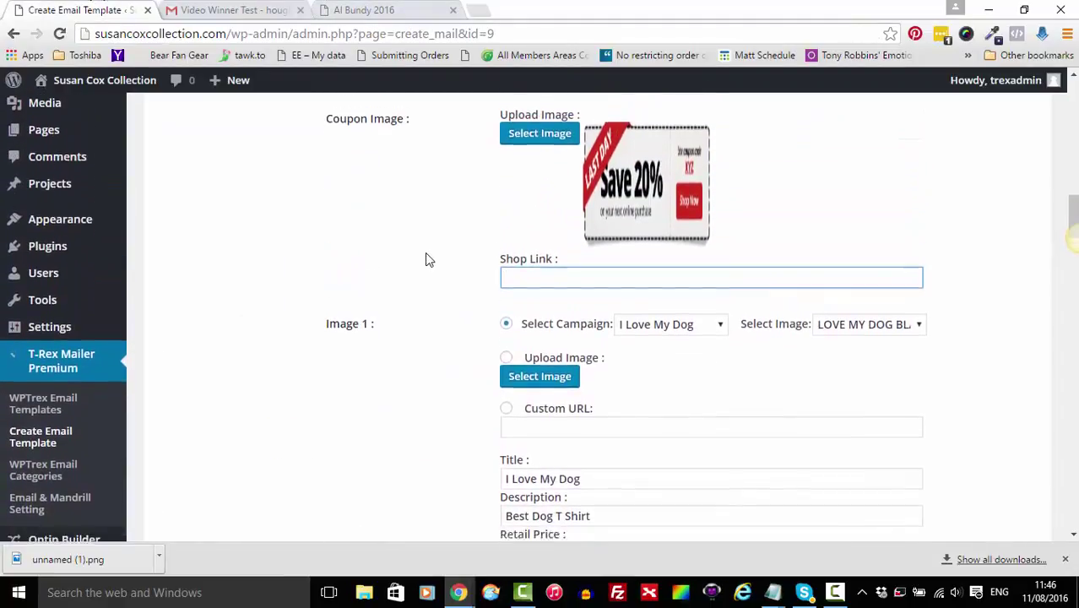
{"action": "scroll", "coordinate": [426, 257], "scroll_direction": "down", "scroll_amount": 2}
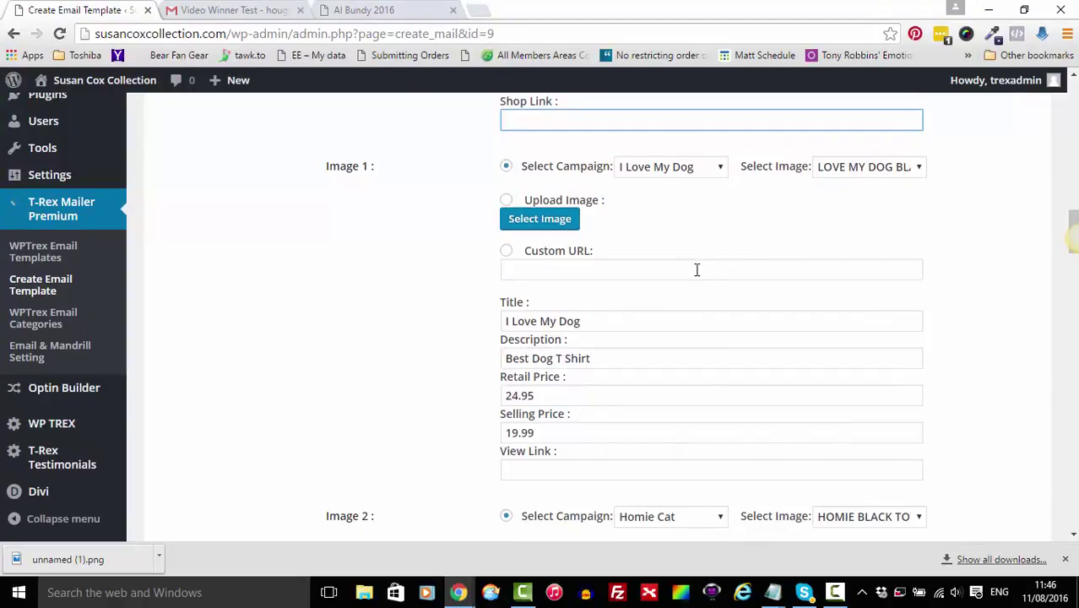
{"action": "scroll", "coordinate": [696, 267], "scroll_direction": "down", "scroll_amount": 1}
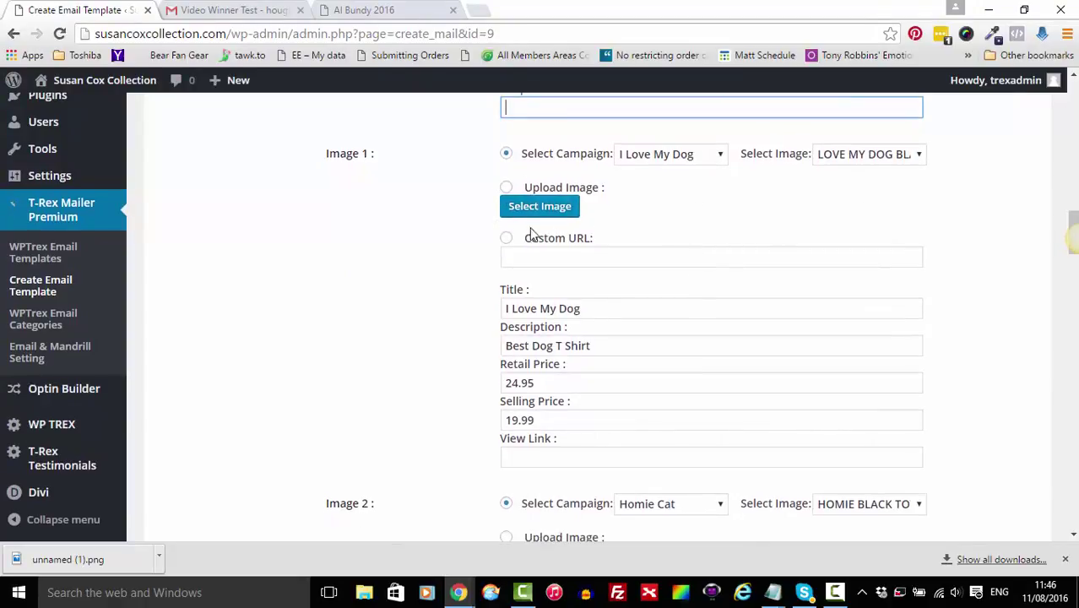
- Place the cursor in Image 1's Custom URL field and in its View Link field to point out both link options
{"action": "left_click", "coordinate": [567, 256]}
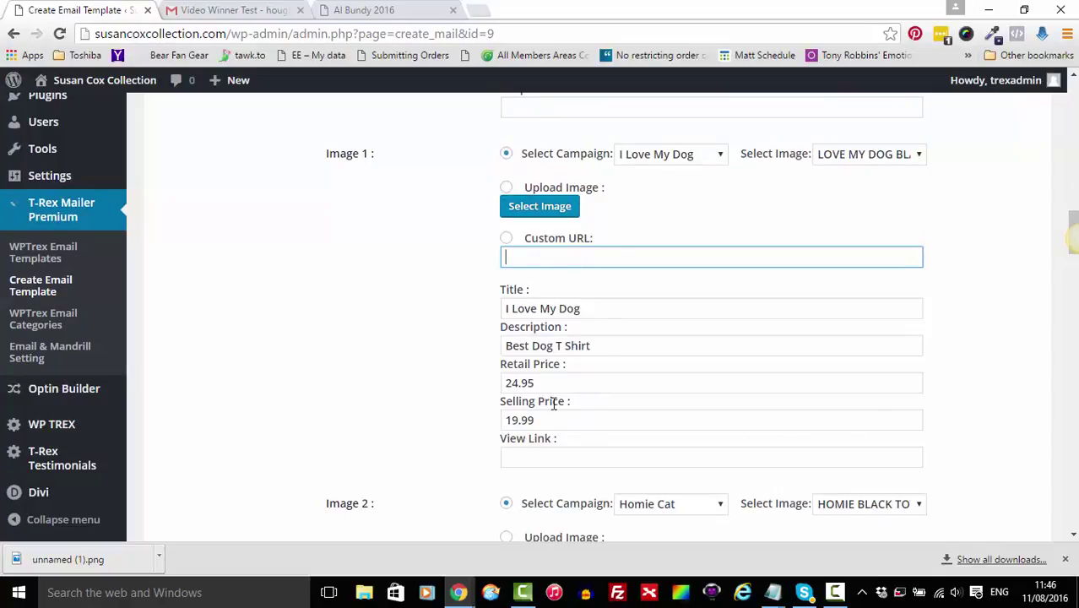
{"action": "left_click", "coordinate": [556, 458]}
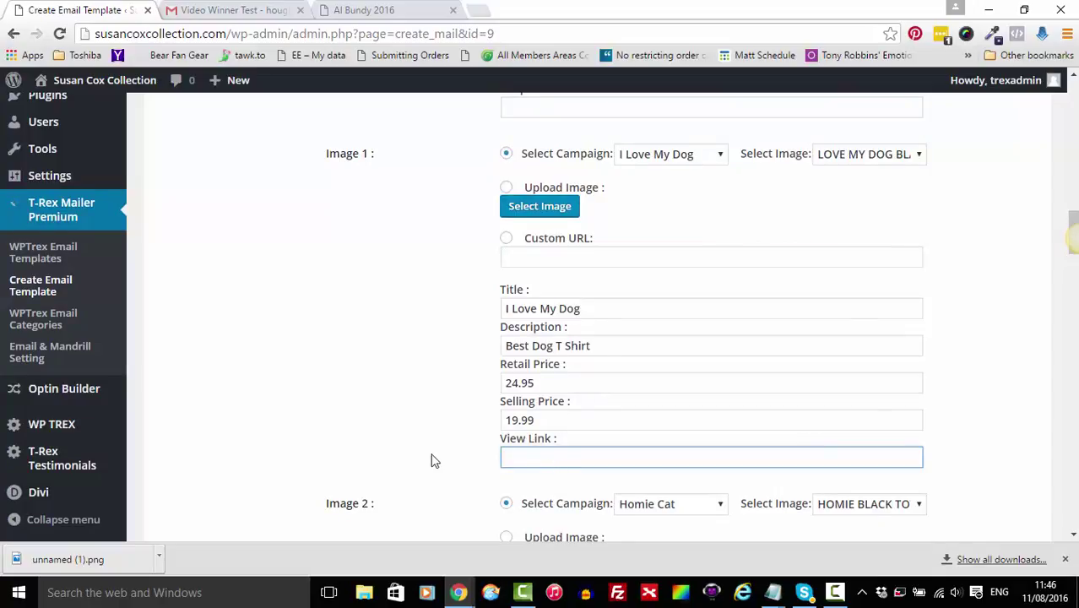
{"action": "scroll", "coordinate": [427, 456], "scroll_direction": "down", "scroll_amount": 1}
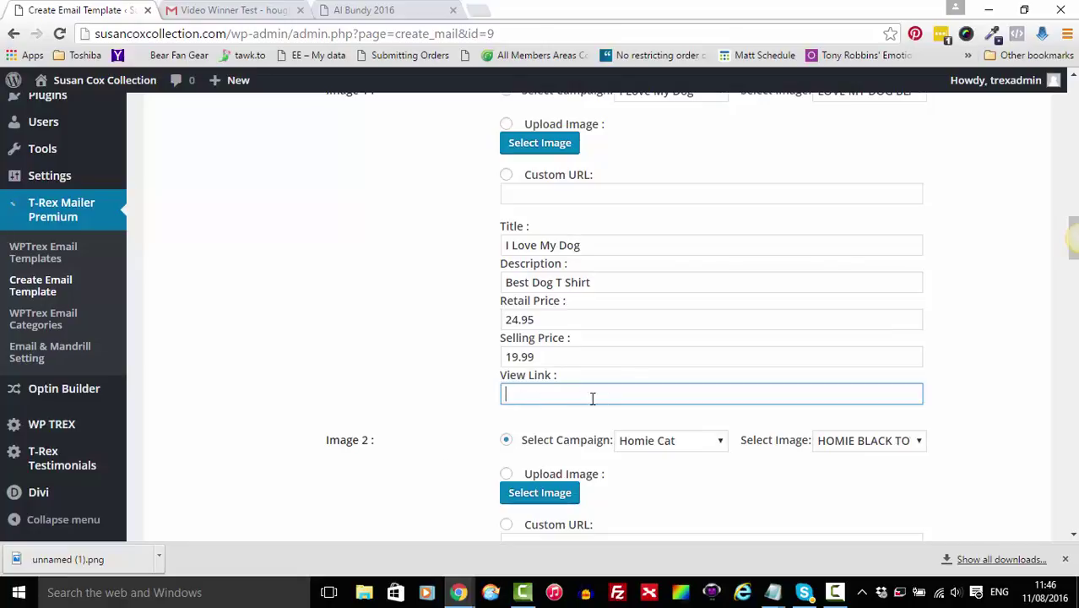
{"action": "scroll", "coordinate": [376, 384], "scroll_direction": "up", "scroll_amount": 3}
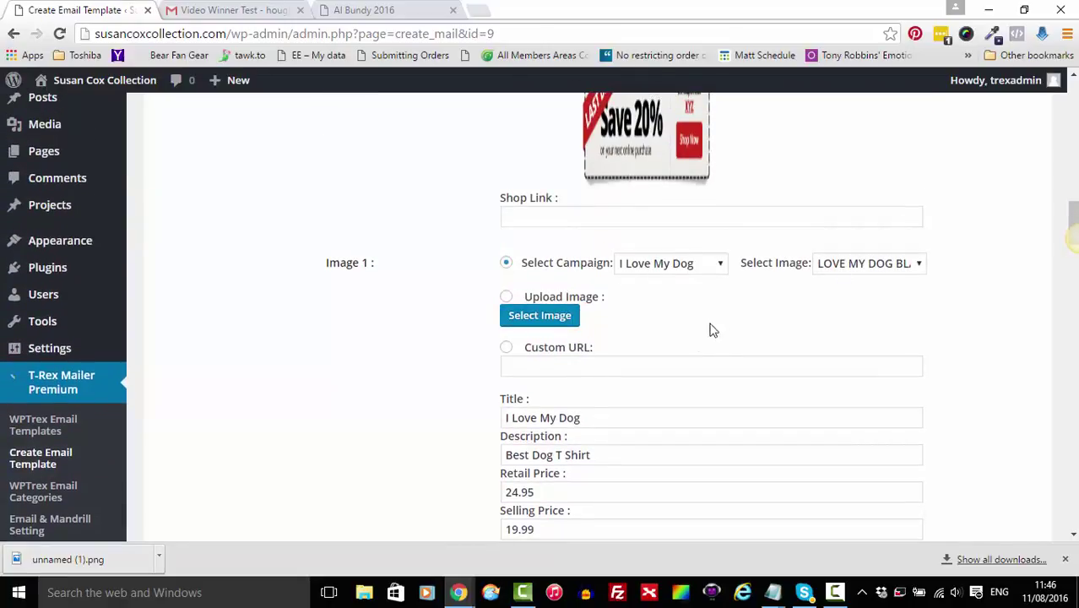
- Examine the campaign, image, title, description, price and View Link fields for Image 2, Image 3 and Image 4
{"action": "scroll", "coordinate": [699, 344], "scroll_direction": "down", "scroll_amount": 1}
{"action": "scroll", "coordinate": [699, 344], "scroll_direction": "down", "scroll_amount": 3}
{"action": "scroll", "coordinate": [440, 380], "scroll_direction": "down", "scroll_amount": 4}
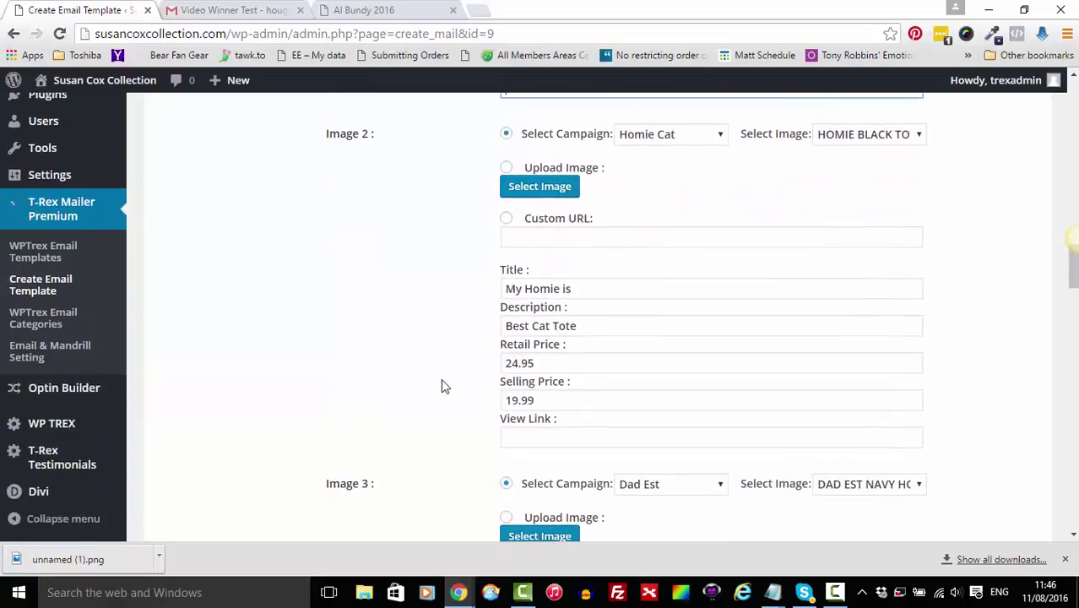
{"action": "scroll", "coordinate": [448, 381], "scroll_direction": "down", "scroll_amount": 6}
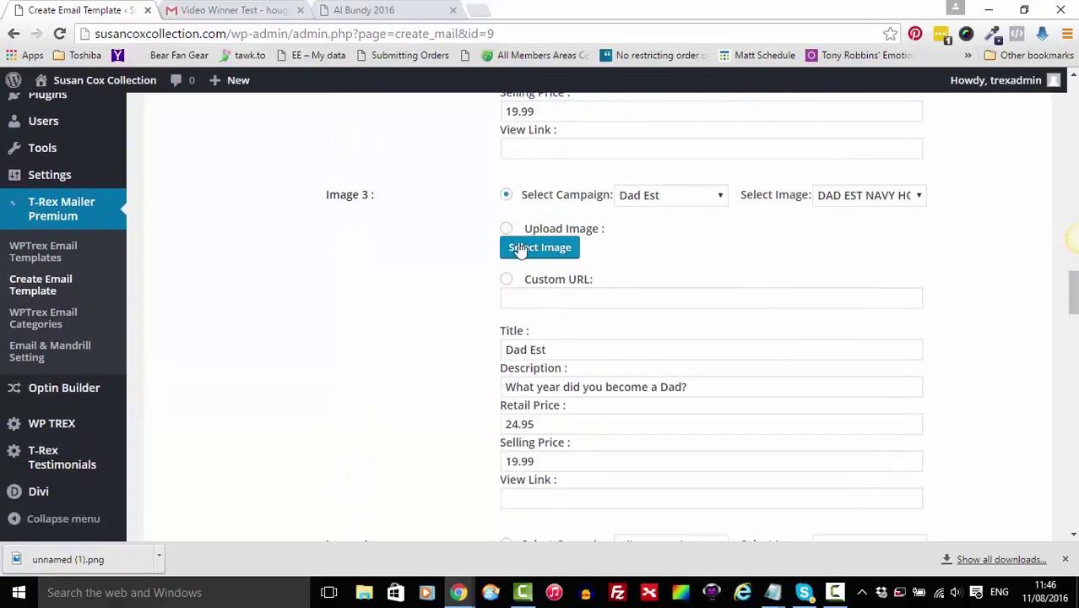
{"action": "scroll", "coordinate": [438, 366], "scroll_direction": "down", "scroll_amount": 8}
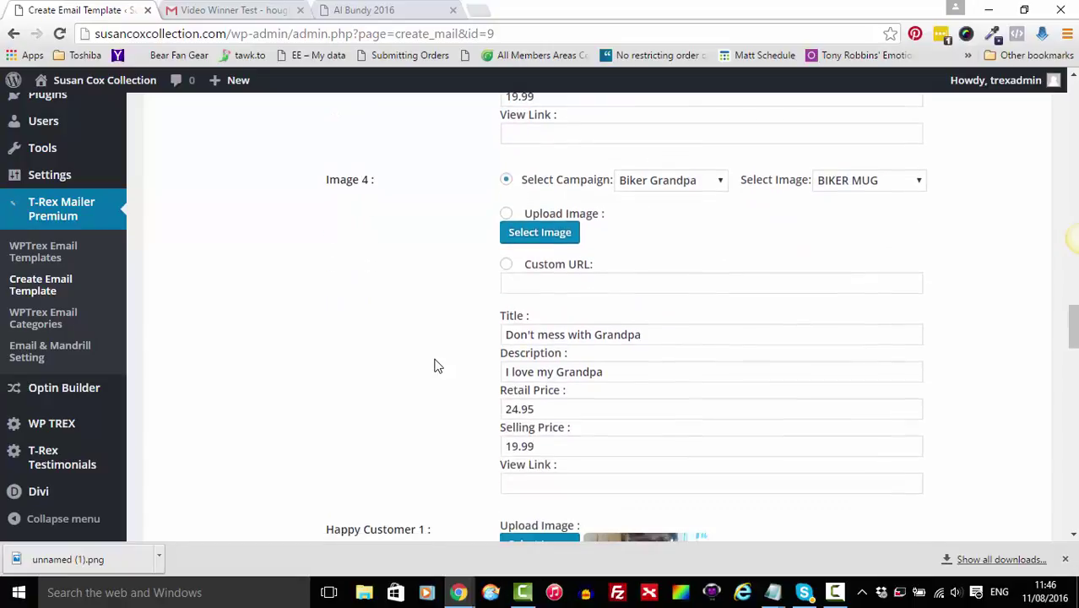
{"action": "scroll", "coordinate": [437, 365], "scroll_direction": "down", "scroll_amount": 5}
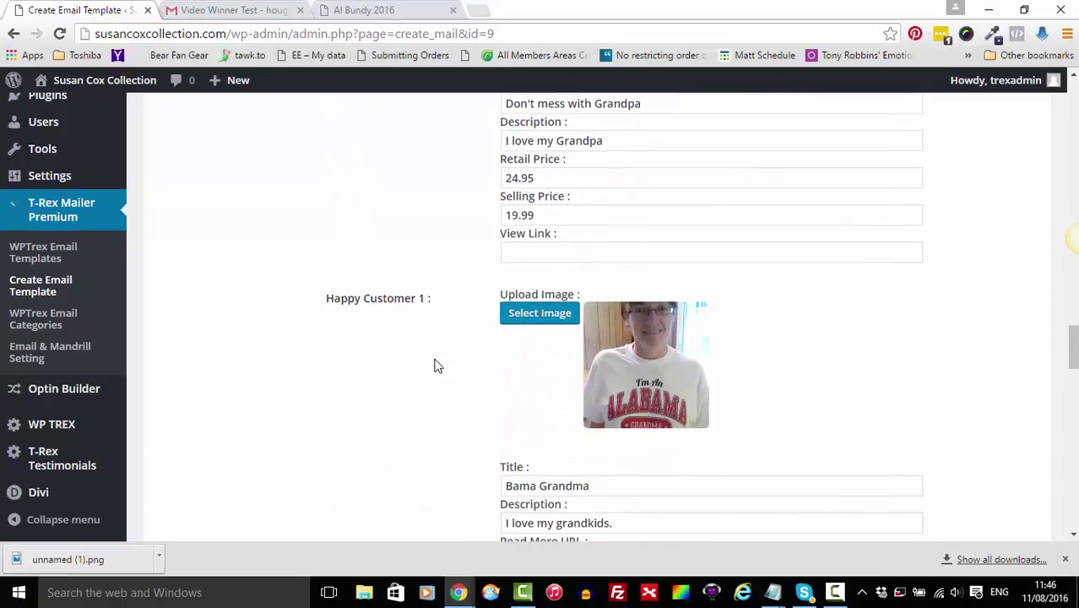
{"action": "scroll", "coordinate": [438, 365], "scroll_direction": "up", "scroll_amount": 5}
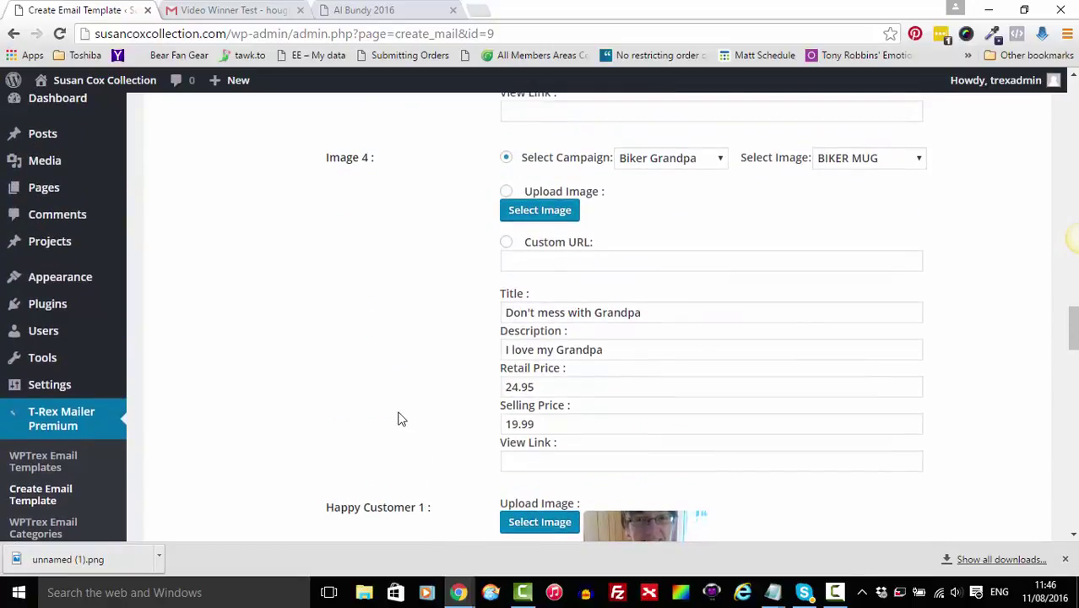
{"action": "scroll", "coordinate": [359, 448], "scroll_direction": "down", "scroll_amount": 5}
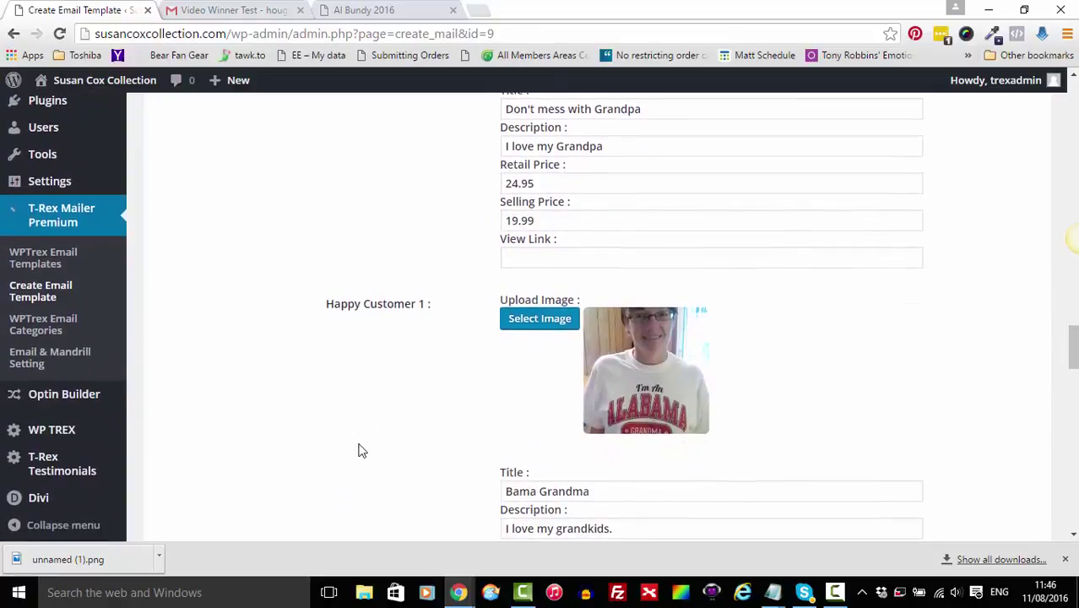
- Review the Happy Customer 1 section and highlight its title and description text
{"action": "scroll", "coordinate": [359, 448], "scroll_direction": "down", "scroll_amount": 4}
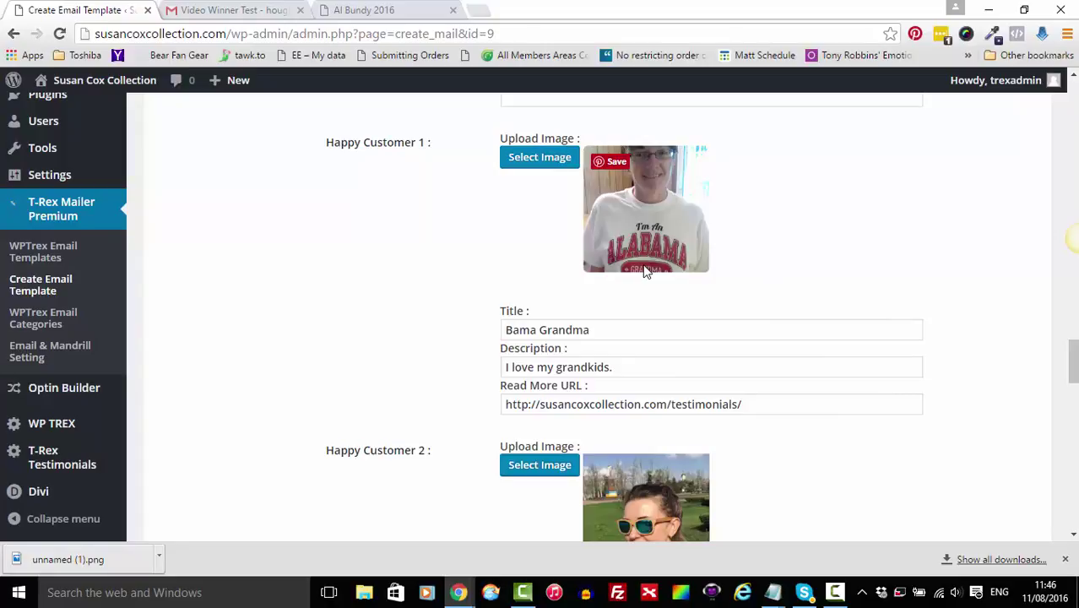
{"action": "scroll", "coordinate": [451, 332], "scroll_direction": "down", "scroll_amount": 1}
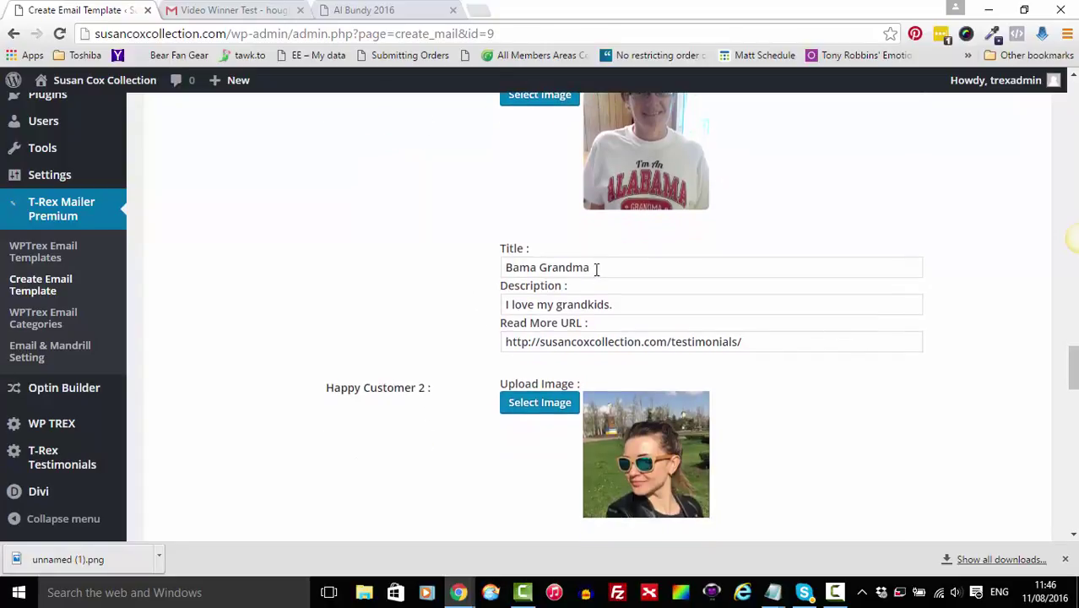
{"action": "left_click_drag", "start_coordinate": [596, 268], "coordinate": [482, 264]}
{"action": "left_click_drag", "start_coordinate": [620, 302], "coordinate": [492, 302]}
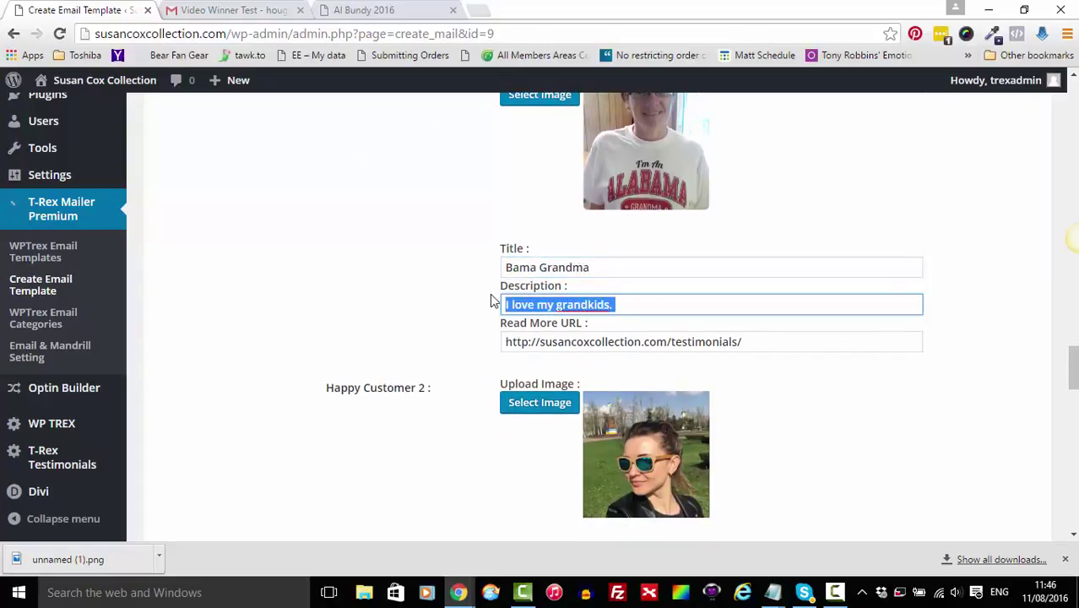
- Switch to the Gmail message, open the first happy customer's Read More link in a new tab and view the Testimonials page
{"action": "left_click", "coordinate": [270, 10]}
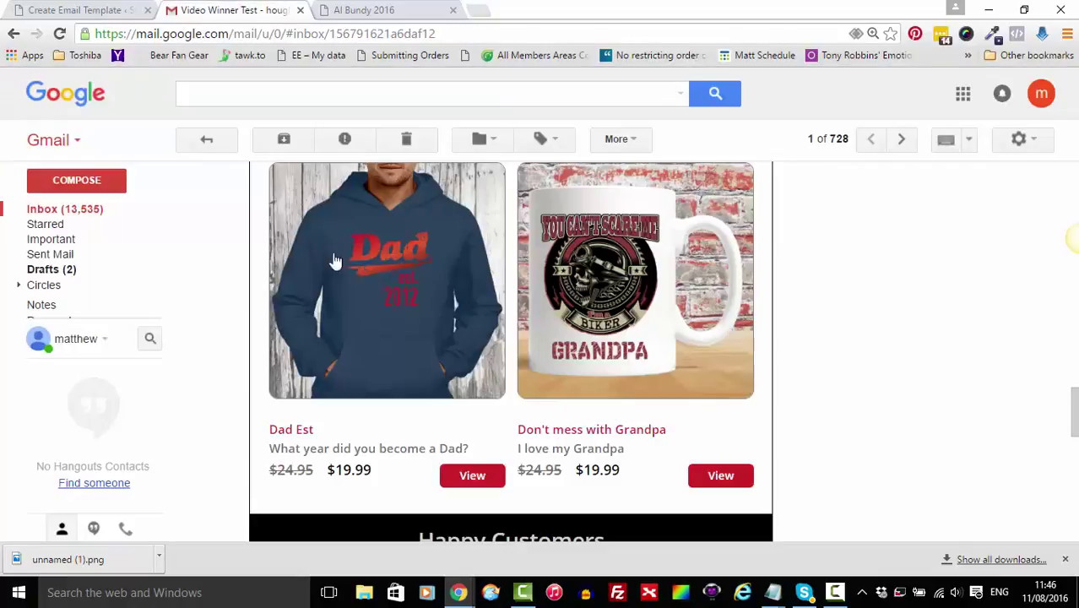
{"action": "scroll", "coordinate": [354, 394], "scroll_direction": "down", "scroll_amount": 6}
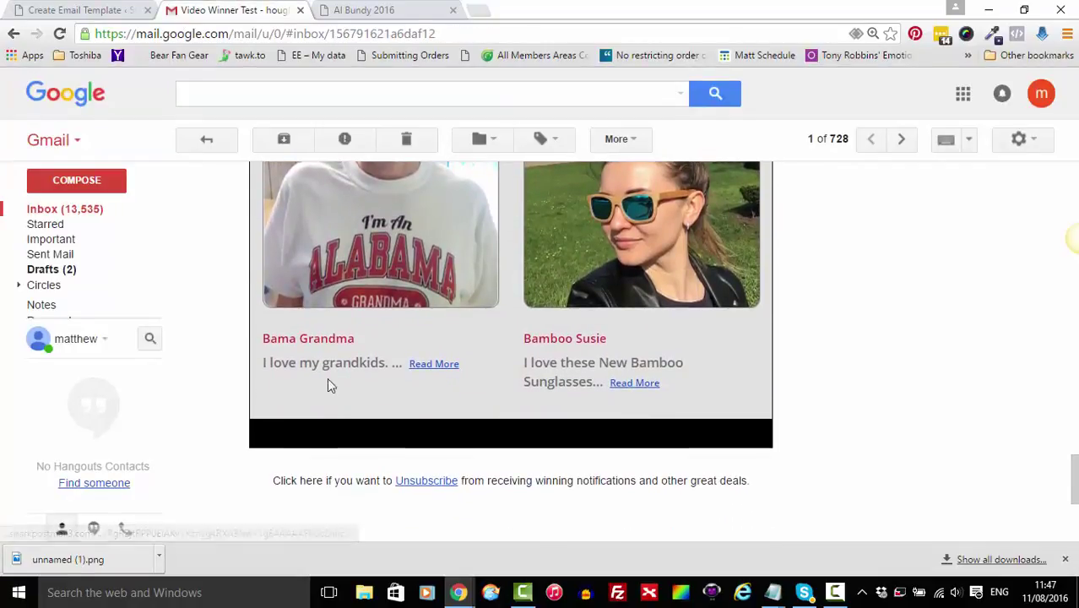
{"action": "right_click", "coordinate": [430, 373]}
{"action": "left_click", "coordinate": [460, 378]}
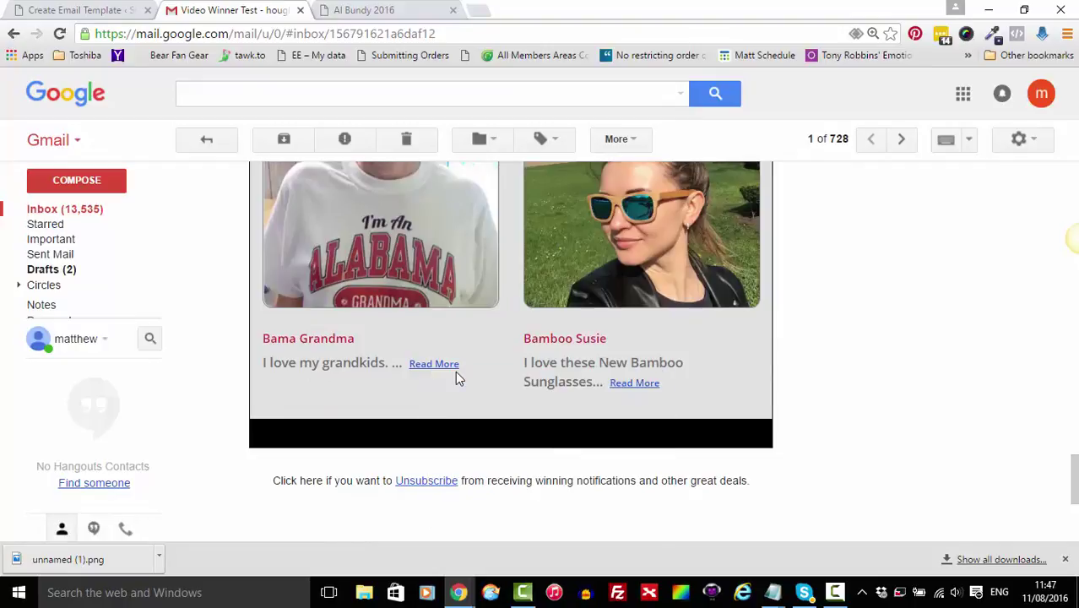
{"action": "left_click", "coordinate": [537, 12]}
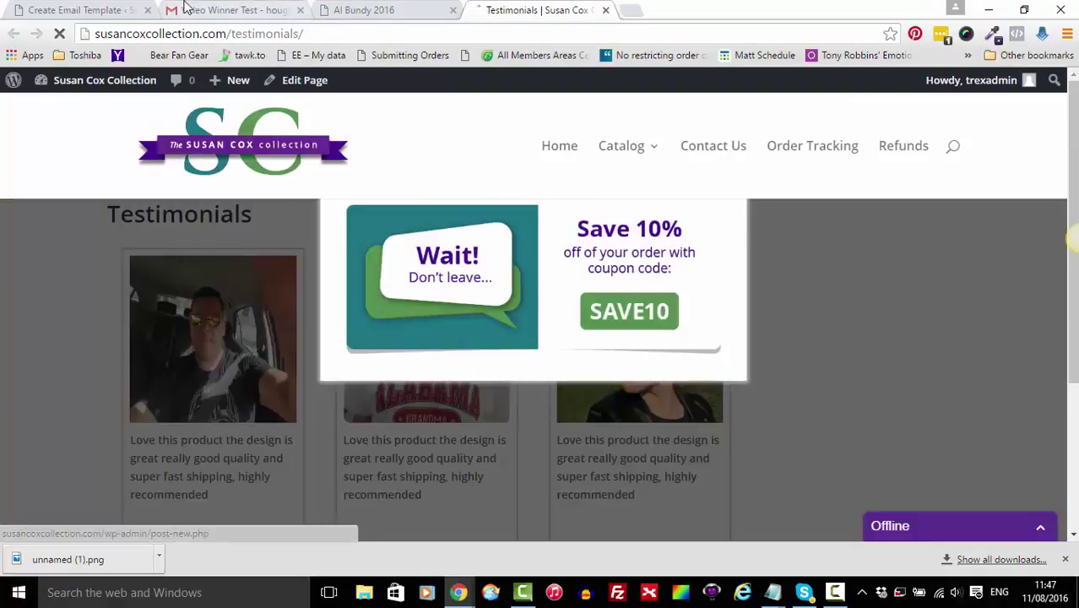
- Return to the Gmail message and view the photos, titles and Read More links in the Happy Customers section
{"action": "left_click", "coordinate": [186, 8]}
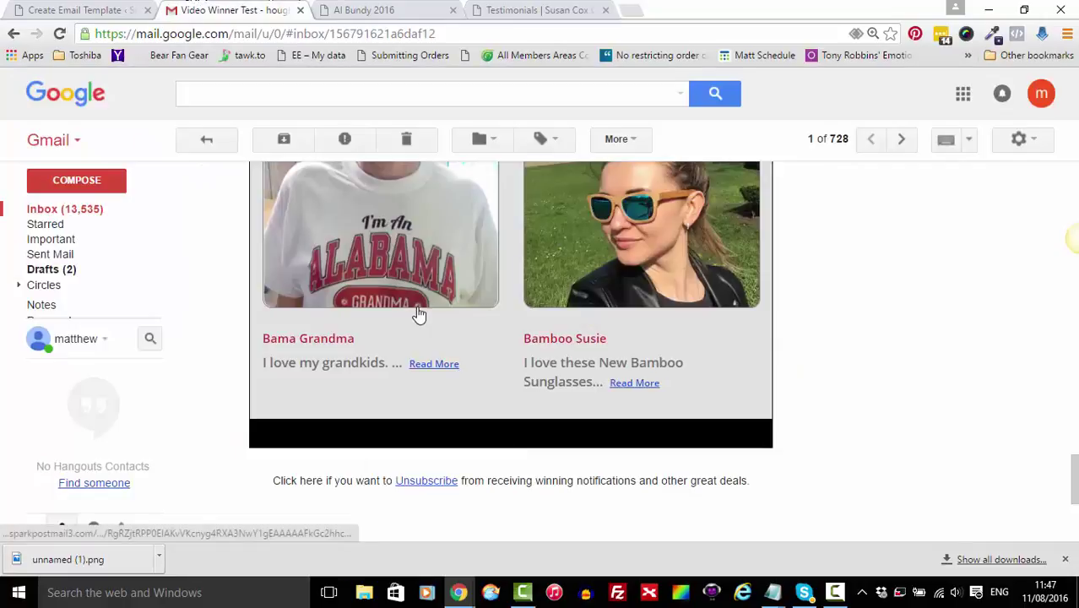
{"action": "scroll", "coordinate": [419, 314], "scroll_direction": "up", "scroll_amount": 1}
{"action": "scroll", "coordinate": [419, 314], "scroll_direction": "up", "scroll_amount": 2}
{"action": "scroll", "coordinate": [418, 314], "scroll_direction": "down", "scroll_amount": 1}
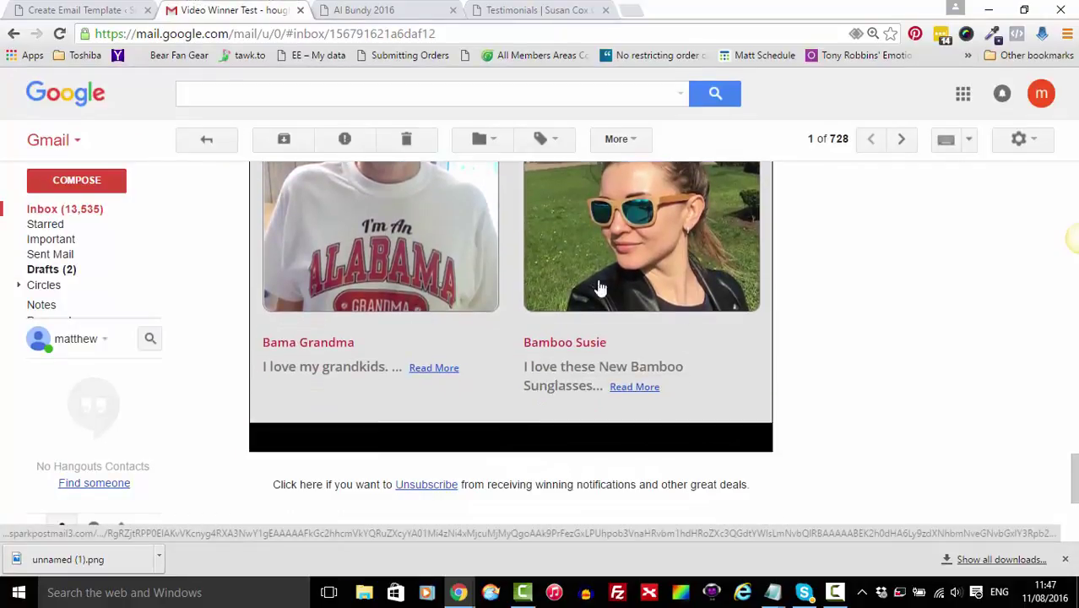
{"action": "scroll", "coordinate": [820, 348], "scroll_direction": "up", "scroll_amount": 2}
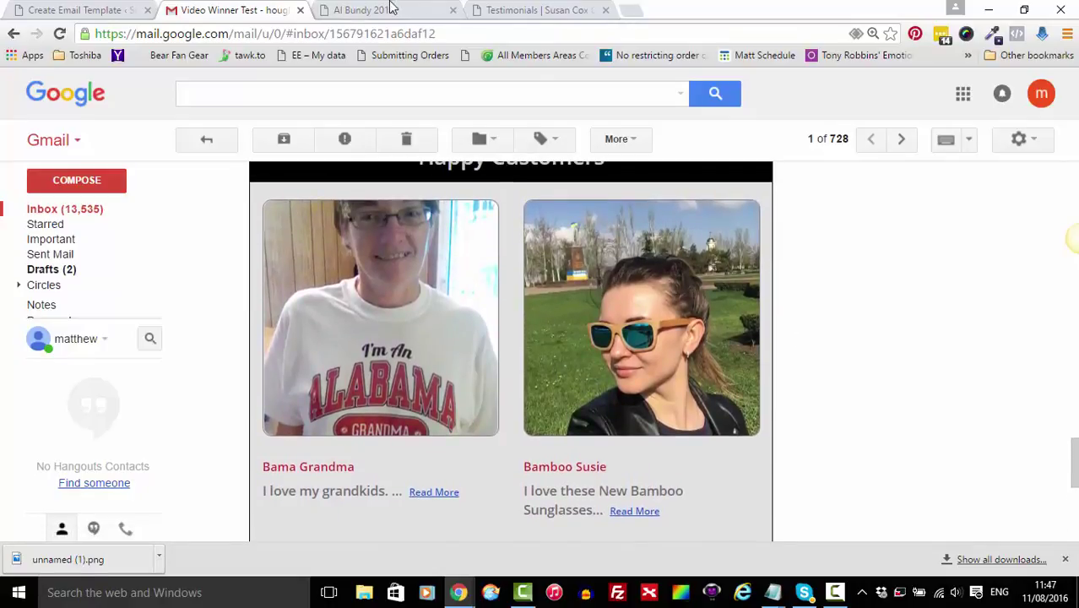
- Switch to the template editor and examine Happy Customer 2's image, title, description and Read More URL fields
{"action": "left_click", "coordinate": [112, 10]}
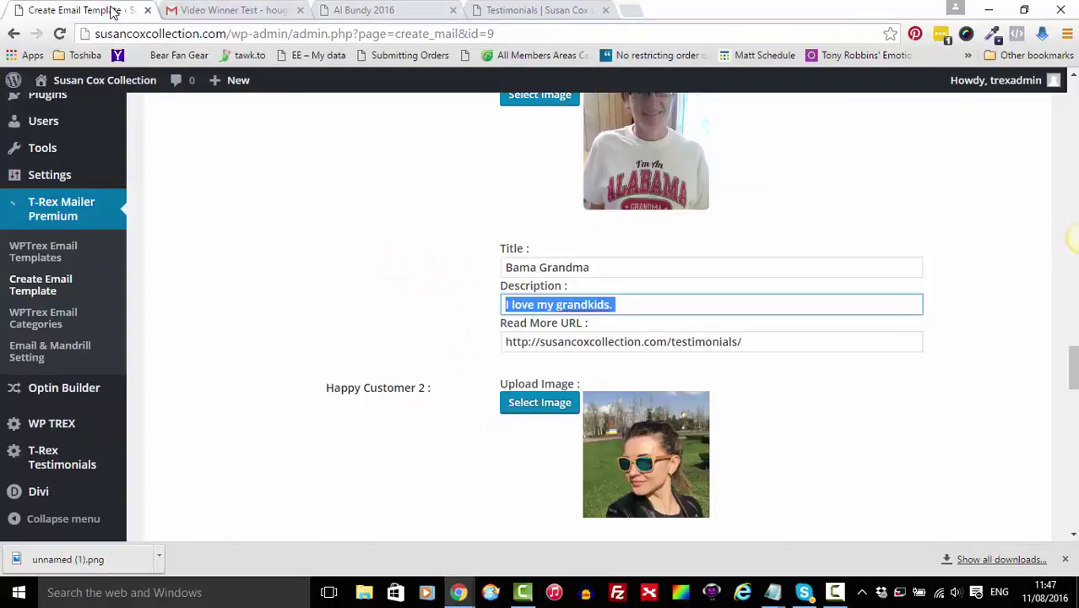
{"action": "left_click", "coordinate": [353, 295]}
{"action": "scroll", "coordinate": [353, 296], "scroll_direction": "down", "scroll_amount": 2}
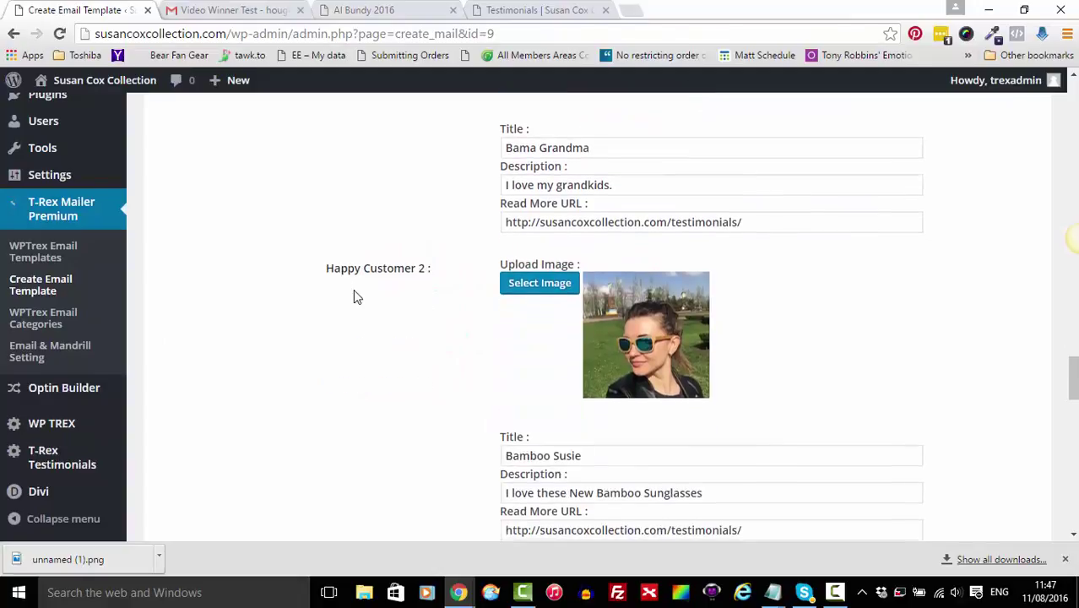
{"action": "scroll", "coordinate": [354, 291], "scroll_direction": "down", "scroll_amount": 4}
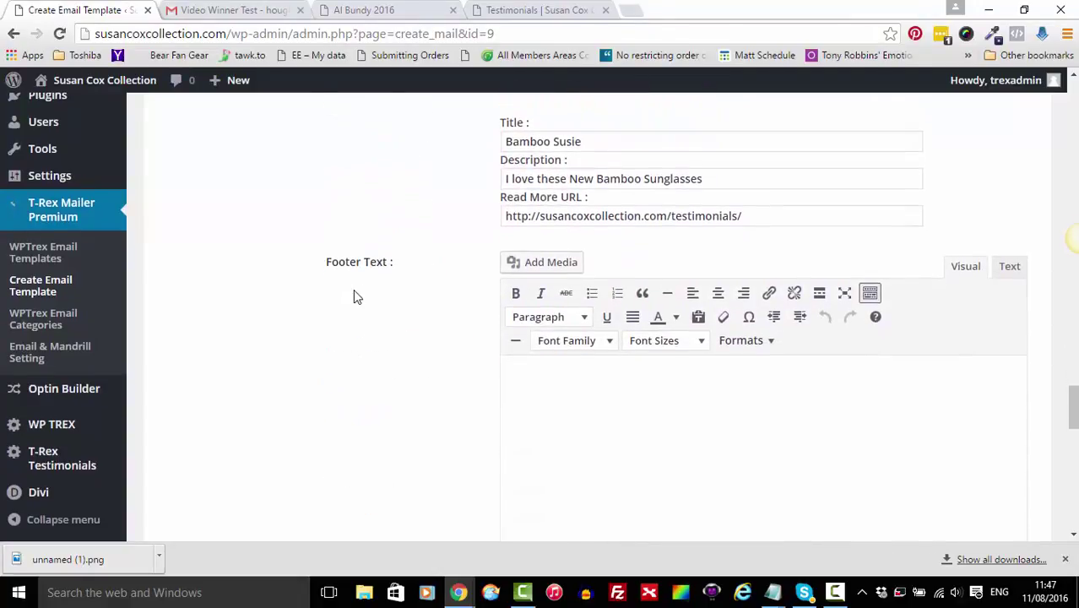
{"action": "scroll", "coordinate": [353, 289], "scroll_direction": "up", "scroll_amount": 2}
{"action": "scroll", "coordinate": [353, 289], "scroll_direction": "down", "scroll_amount": 1}
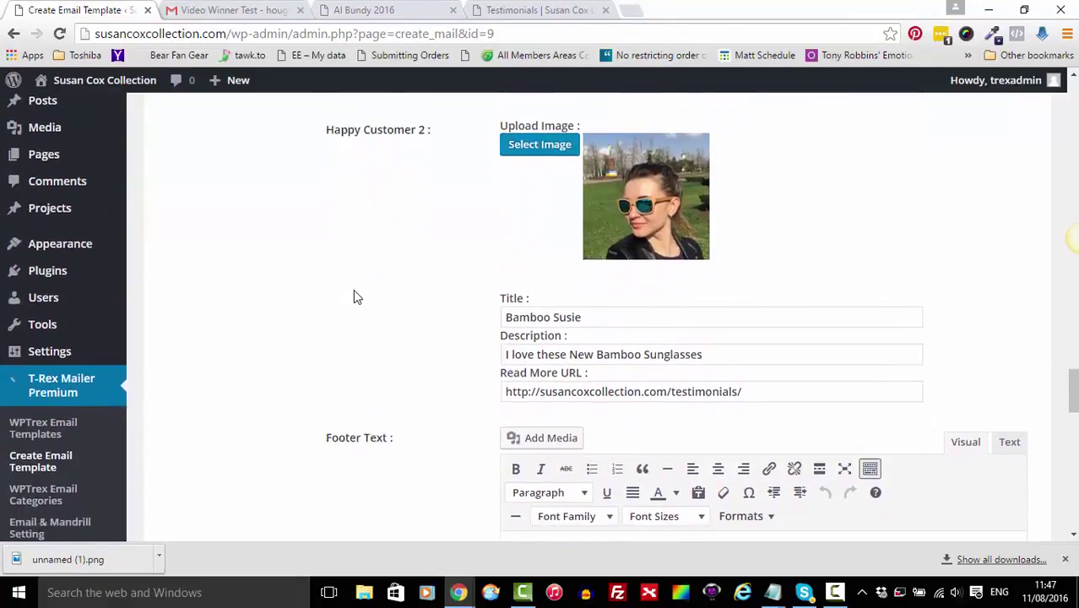
- Highlight the testimonials page address in Happy Customer 2's Read More URL field
{"action": "left_click_drag", "start_coordinate": [752, 305], "coordinate": [507, 308]}
{"action": "left_click", "coordinate": [474, 309]}
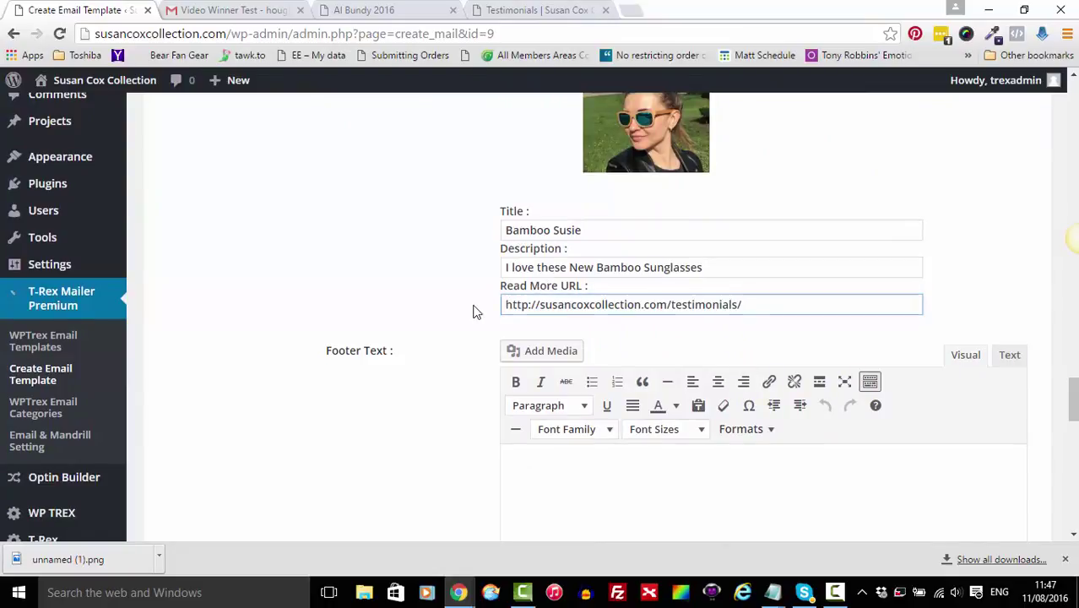
{"action": "left_click", "coordinate": [757, 302]}
{"action": "left_click_drag", "start_coordinate": [758, 302], "coordinate": [498, 310]}
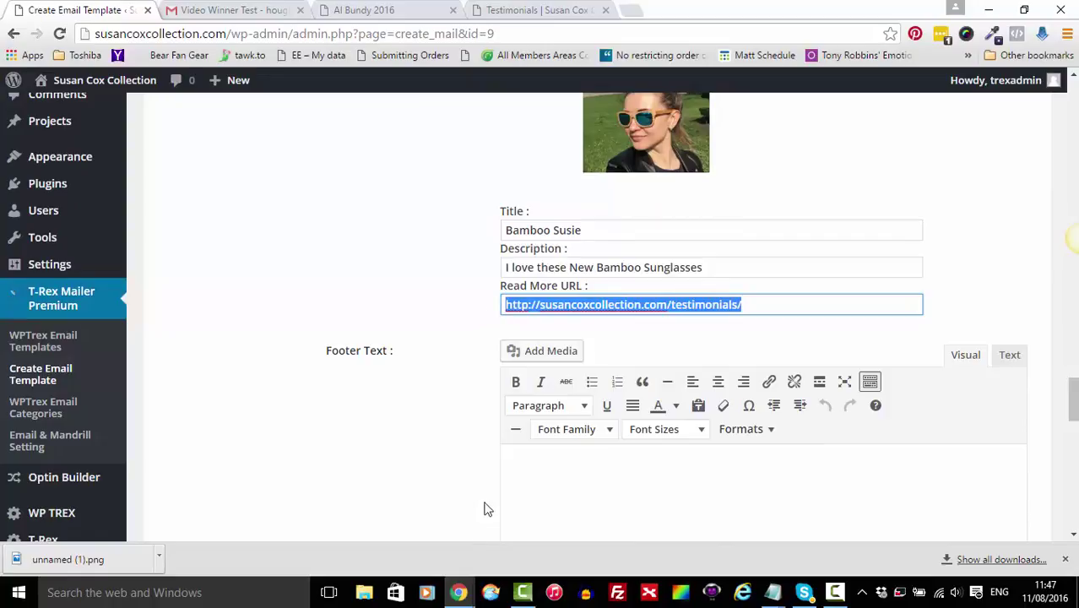
- Examine the Footer Text editor, then switch to Gmail and view the end of the message
{"action": "left_click", "coordinate": [474, 446]}
{"action": "scroll", "coordinate": [475, 448], "scroll_direction": "down", "scroll_amount": 2}
{"action": "scroll", "coordinate": [474, 448], "scroll_direction": "down", "scroll_amount": 3}
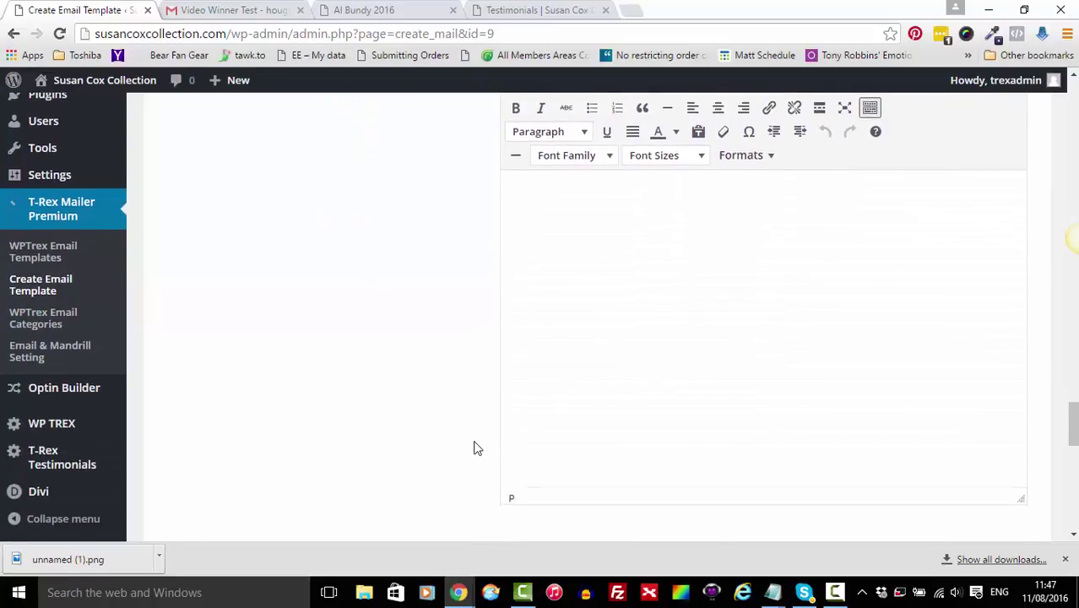
{"action": "scroll", "coordinate": [475, 448], "scroll_direction": "up", "scroll_amount": 2}
{"action": "scroll", "coordinate": [475, 448], "scroll_direction": "up", "scroll_amount": 1}
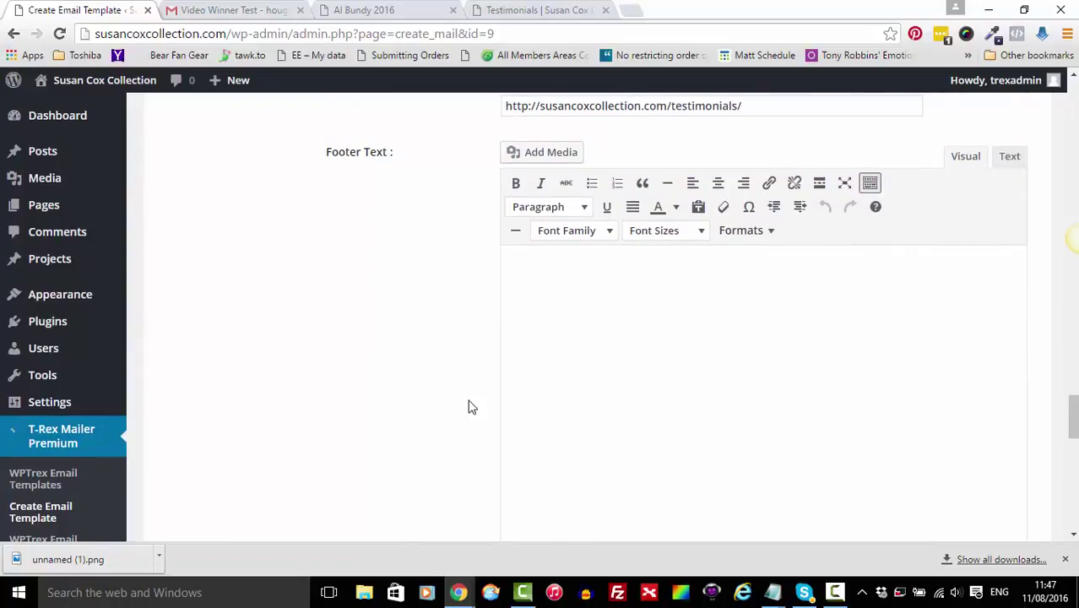
{"action": "left_click", "coordinate": [221, 10]}
{"action": "scroll", "coordinate": [393, 456], "scroll_direction": "down", "scroll_amount": 3}
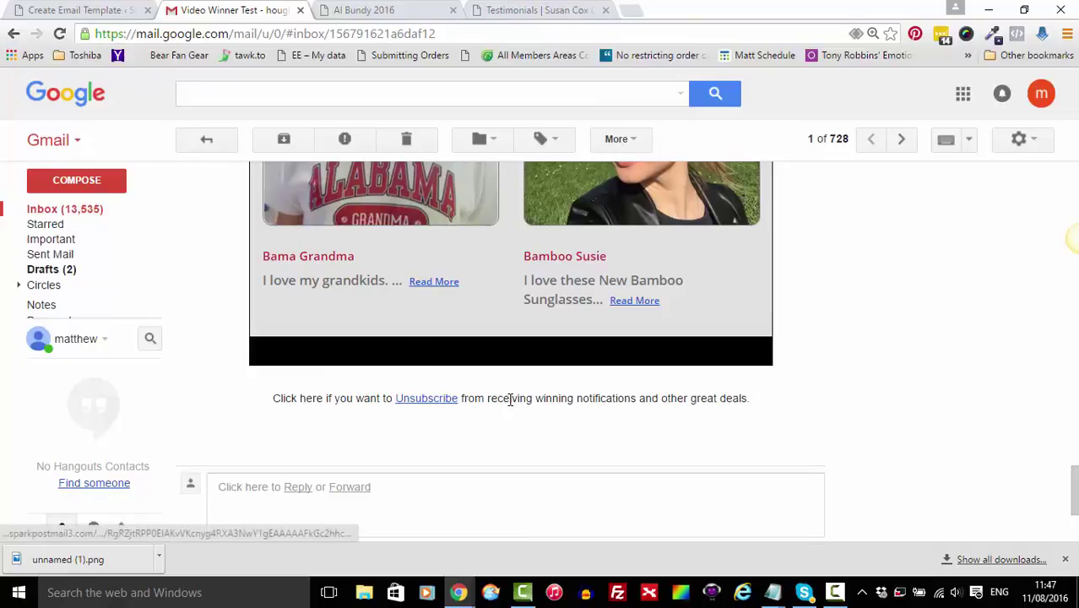
- Return to the template editor and highlight the Unsubscribe Link Text above the Unsubscribe Message
{"action": "left_click", "coordinate": [74, 10]}
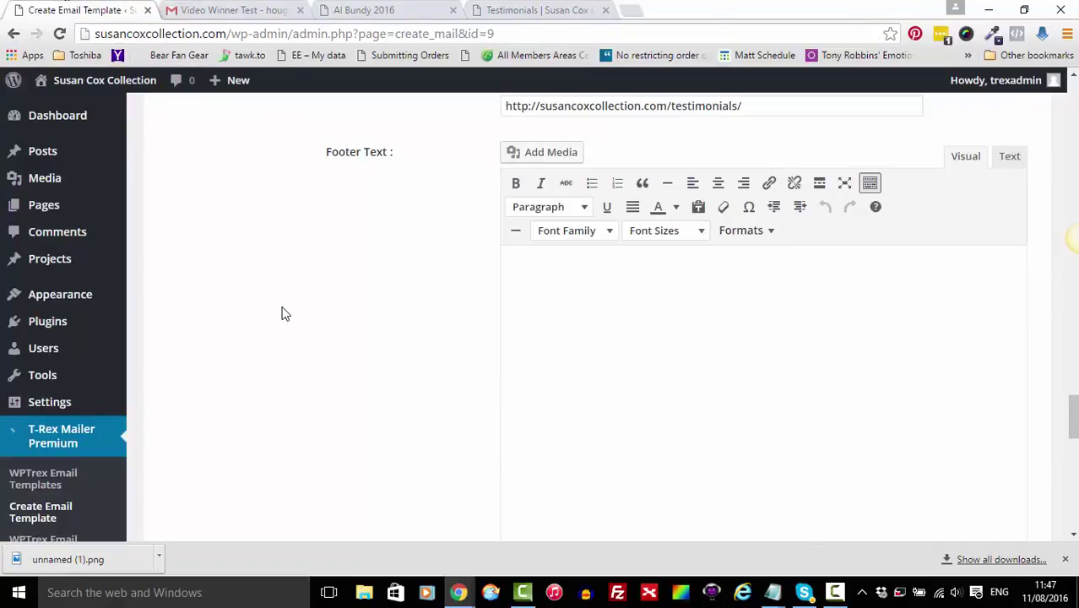
{"action": "scroll", "coordinate": [283, 312], "scroll_direction": "down", "scroll_amount": 3}
{"action": "scroll", "coordinate": [284, 312], "scroll_direction": "down", "scroll_amount": 3}
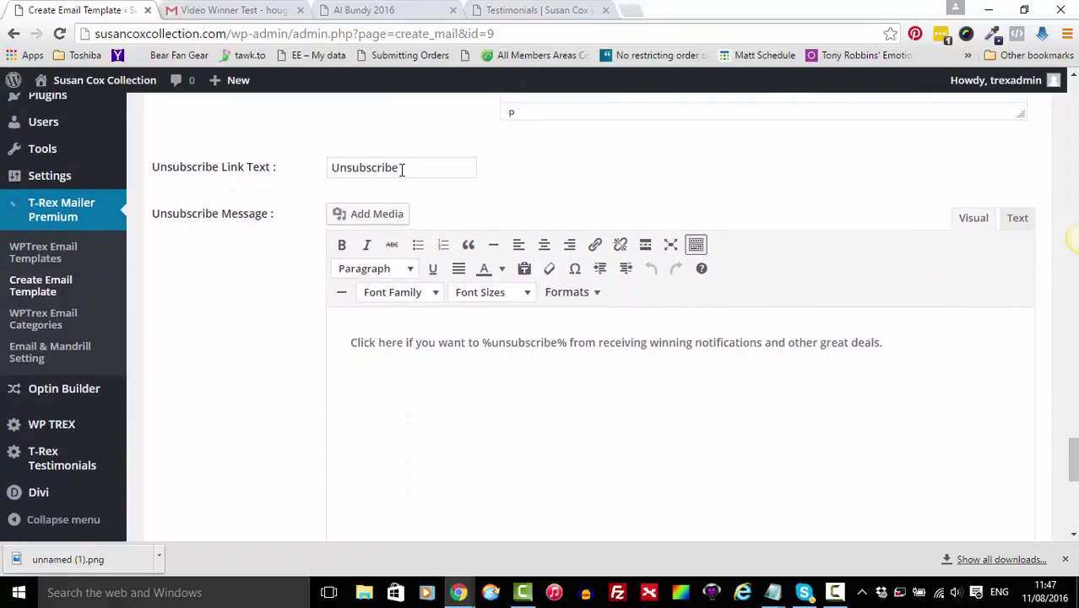
{"action": "left_click_drag", "start_coordinate": [401, 168], "coordinate": [329, 168]}
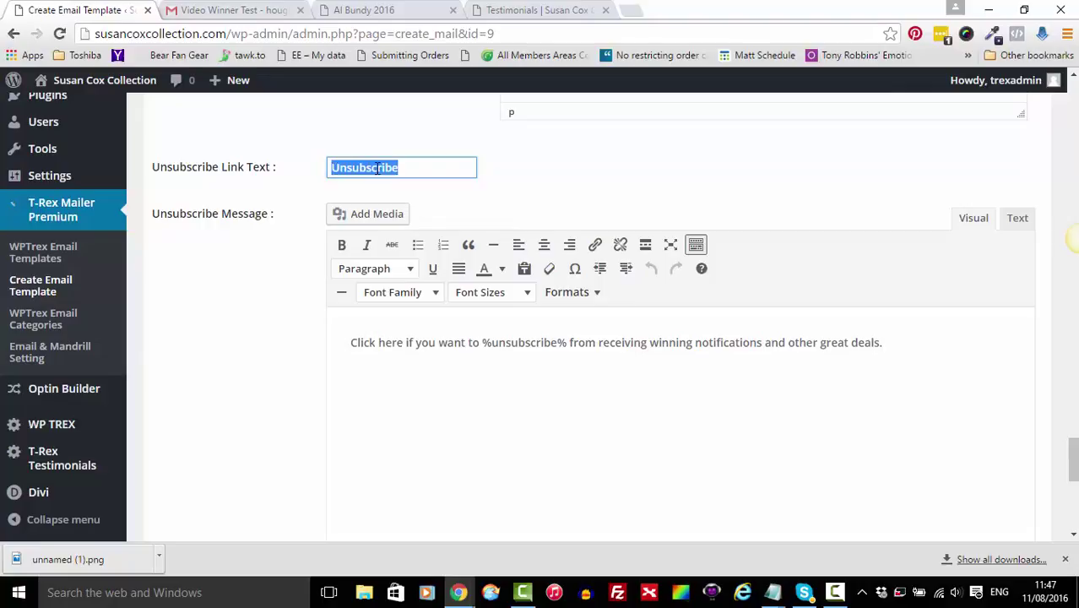
- Compare the unsubscribe line at the end of the Gmail message with the template's Unsubscribe Message
{"action": "left_click", "coordinate": [233, 11]}
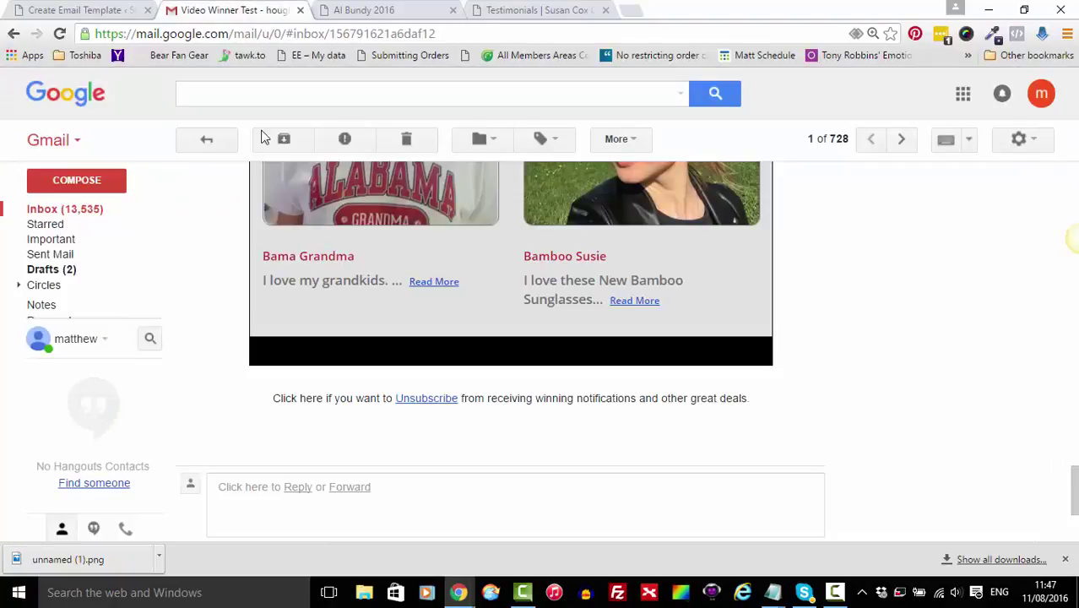
{"action": "scroll", "coordinate": [287, 387], "scroll_direction": "down", "scroll_amount": 2}
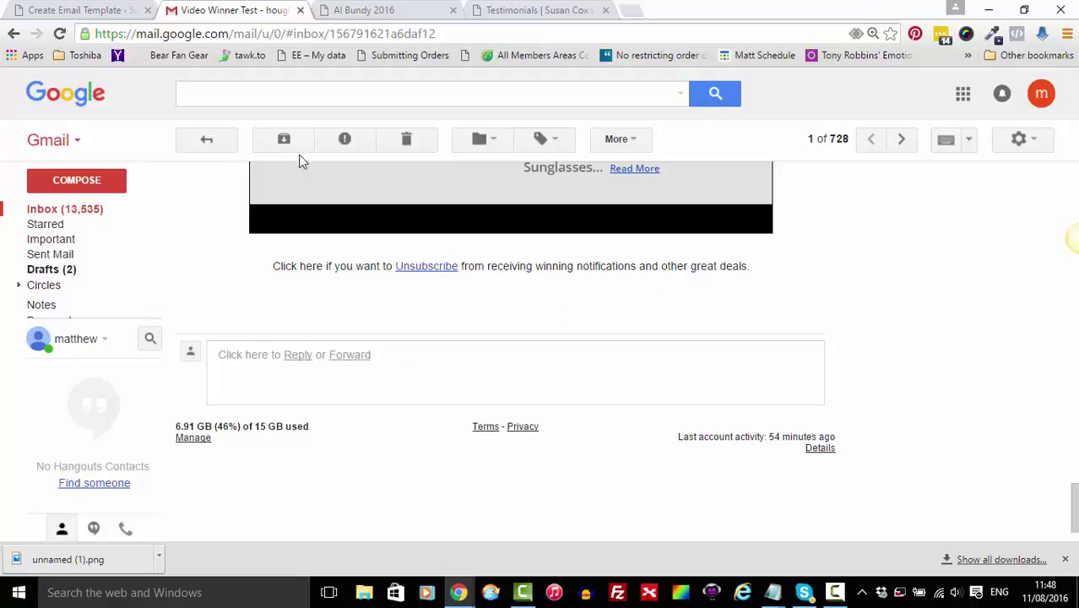
{"action": "left_click", "coordinate": [108, 12]}
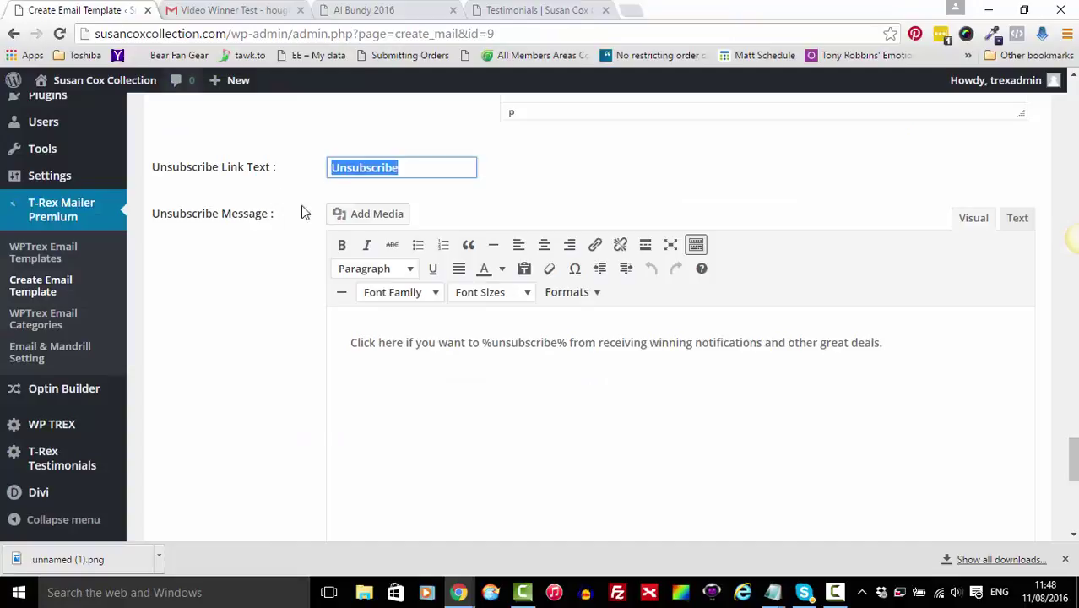
- Extend the Unsubscribe Link Text to "Unsubscribe here" and highlight the available %unsubscribe% short code beneath the Unsubscribe Message
{"action": "left_click", "coordinate": [400, 169]}
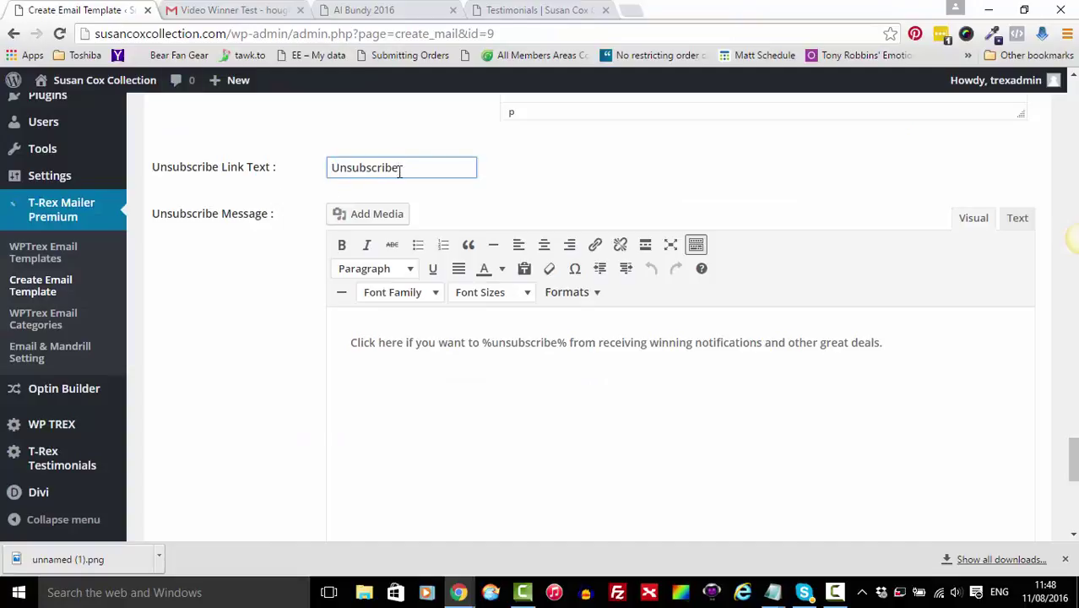
{"action": "type", "text": "here"}
{"action": "scroll", "coordinate": [551, 393], "scroll_direction": "down", "scroll_amount": 2}
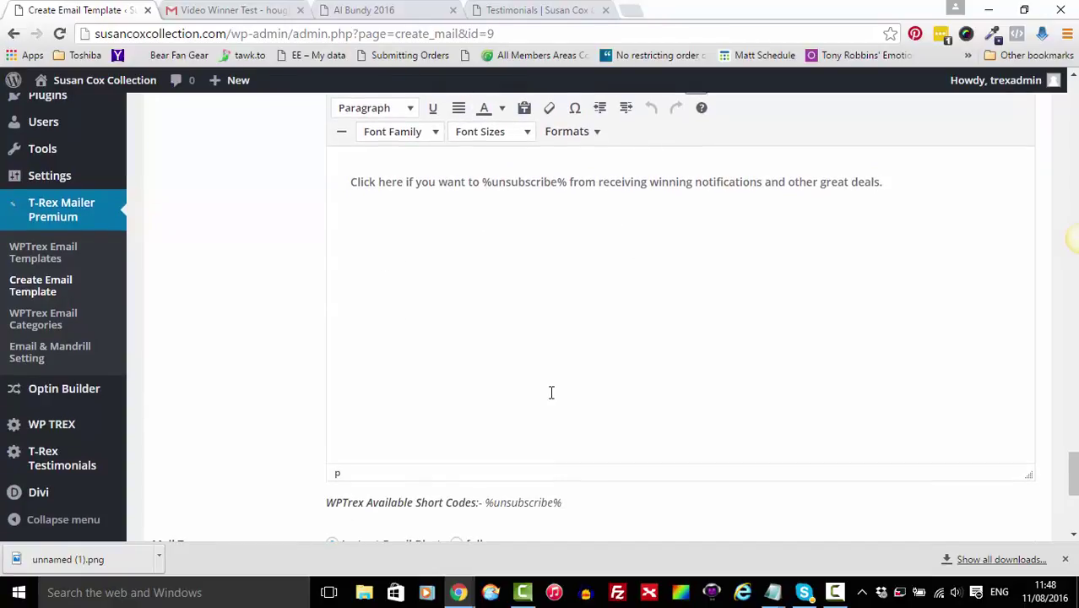
{"action": "scroll", "coordinate": [551, 337], "scroll_direction": "down", "scroll_amount": 1}
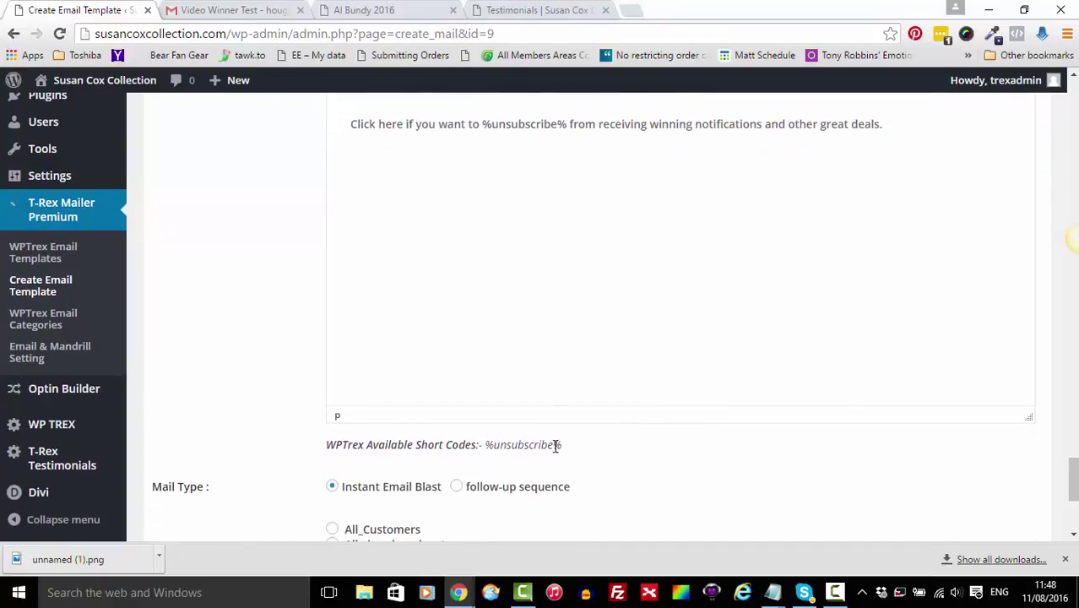
{"action": "left_click_drag", "start_coordinate": [563, 444], "coordinate": [484, 445]}
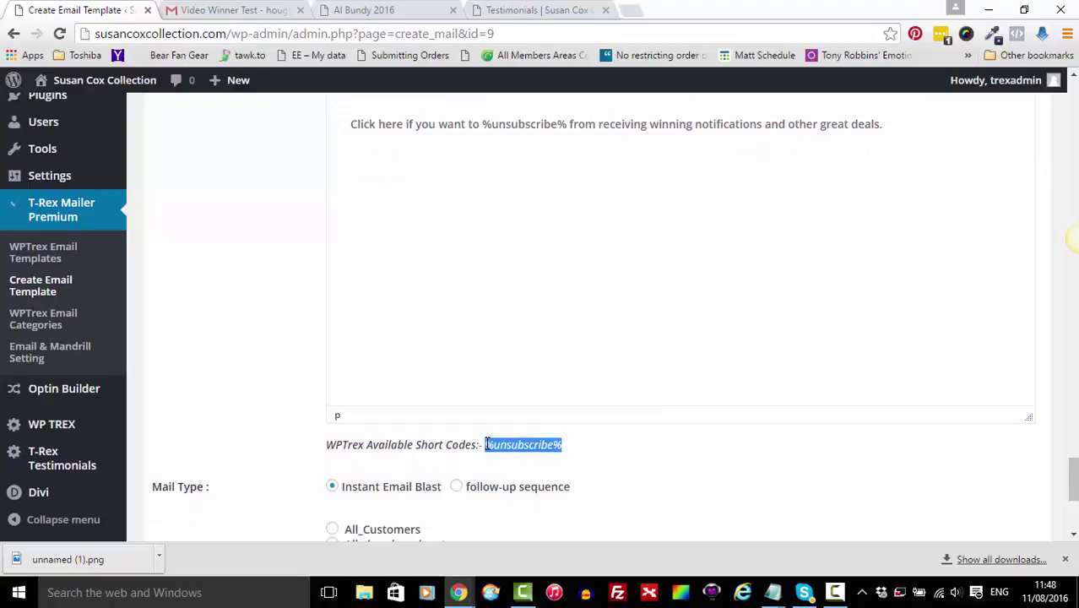
{"action": "left_click", "coordinate": [615, 417]}
- Compare the %unsubscribe% short code inside the Unsubscribe Message with the Unsubscribe Link Text by highlighting each
{"action": "scroll", "coordinate": [615, 415], "scroll_direction": "up", "scroll_amount": 2}
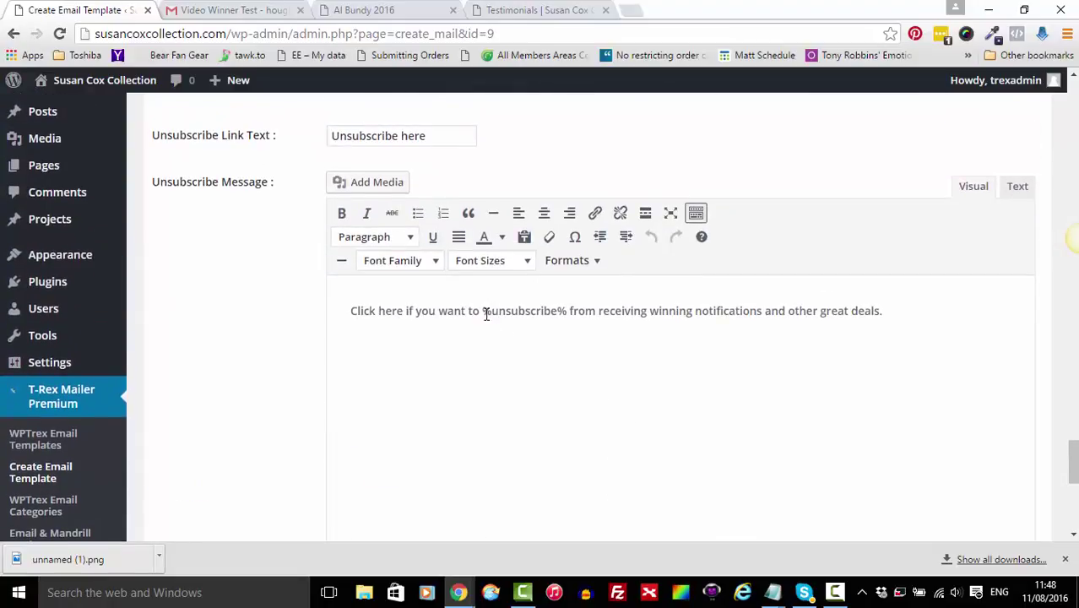
{"action": "left_click_drag", "start_coordinate": [484, 310], "coordinate": [567, 311]}
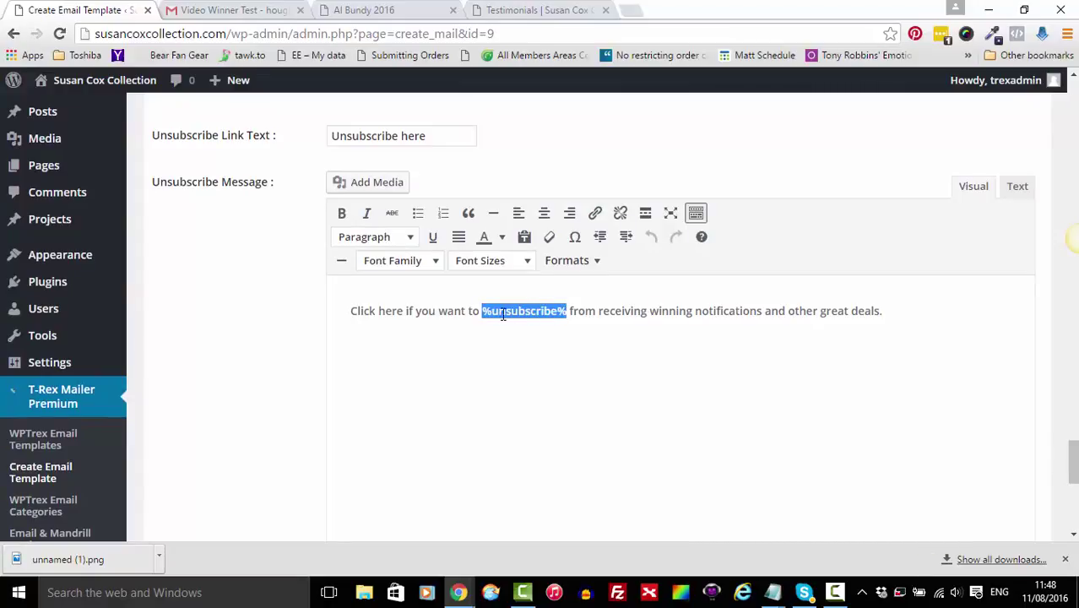
{"action": "left_click", "coordinate": [427, 136]}
{"action": "left_click_drag", "start_coordinate": [427, 135], "coordinate": [315, 128]}
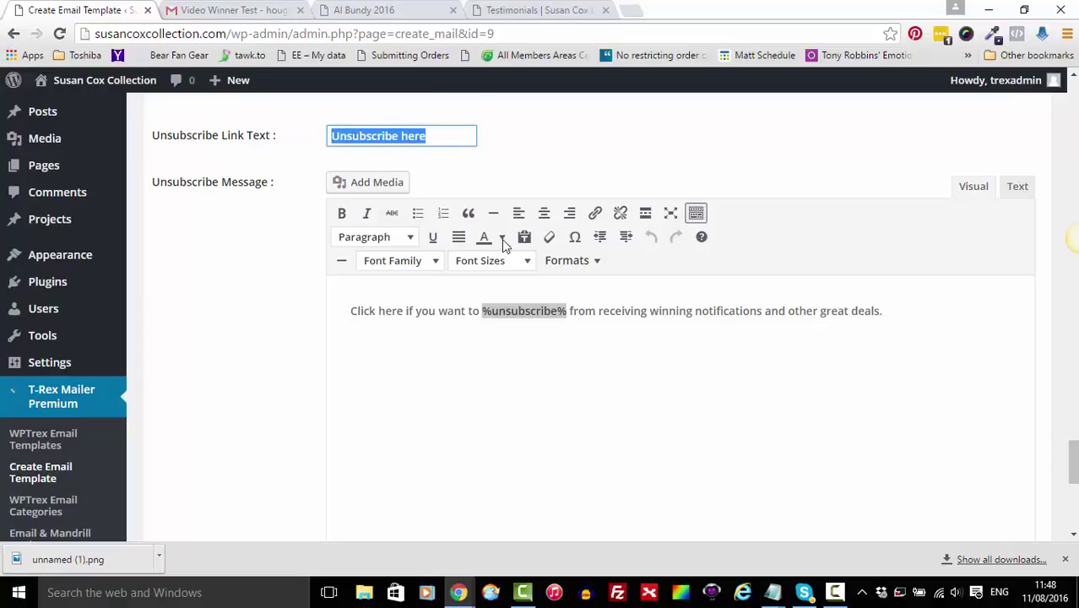
{"action": "left_click", "coordinate": [509, 341]}
{"action": "left_click_drag", "start_coordinate": [484, 311], "coordinate": [559, 320]}
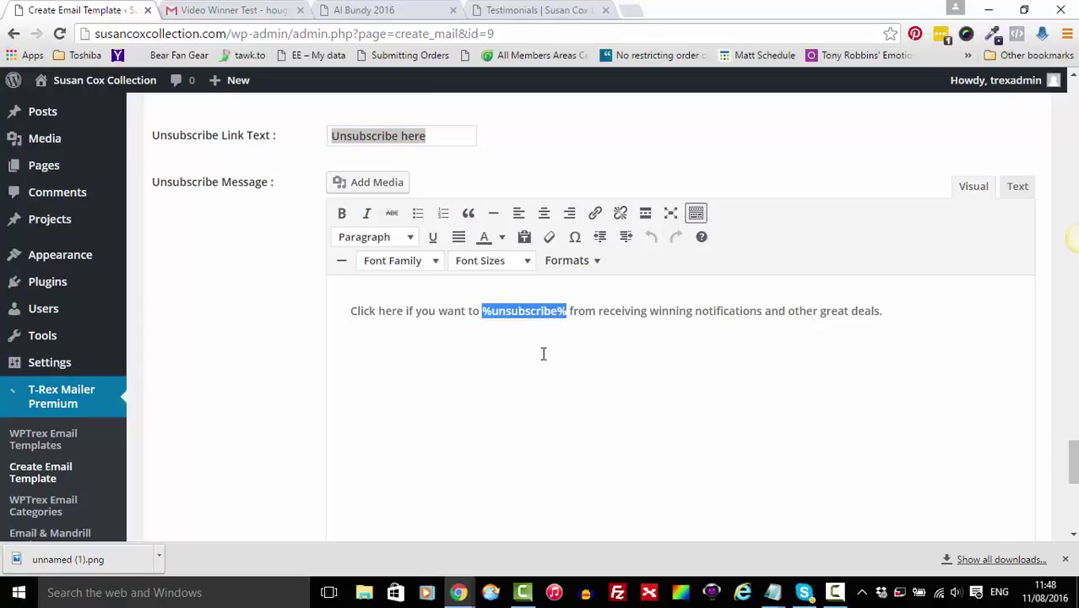
- Switch to Gmail and highlight "Click here" in the unsubscribe line at the end of the message
{"action": "left_click", "coordinate": [254, 9]}
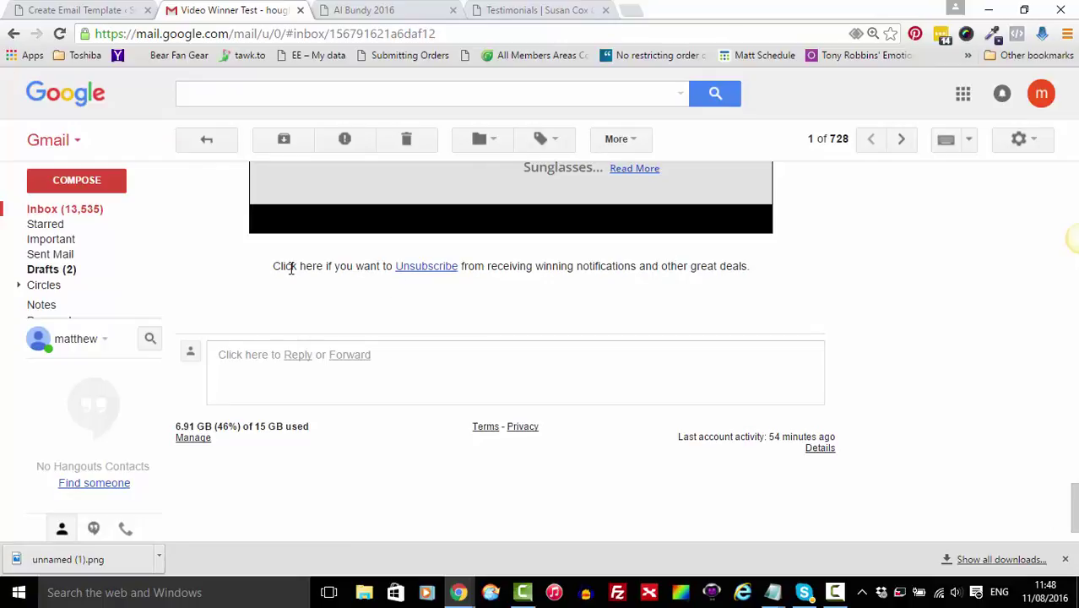
{"action": "left_click_drag", "start_coordinate": [273, 266], "coordinate": [325, 268]}
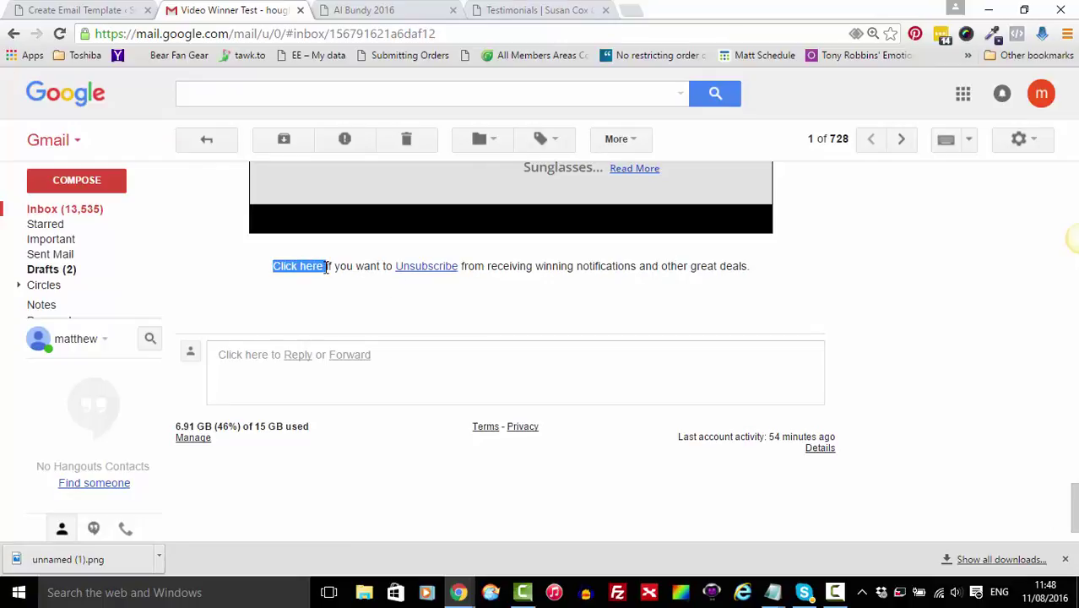
{"action": "left_click", "coordinate": [335, 291]}
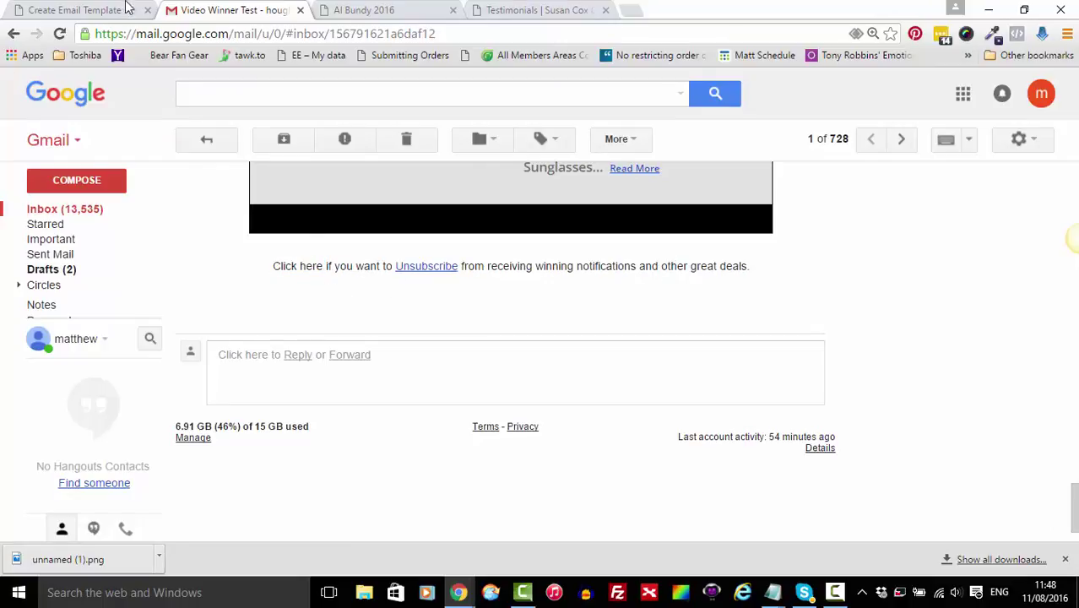
- Return to the email template and replace the Unsubscribe Link Text with "Click Here"
{"action": "left_click", "coordinate": [122, 10]}
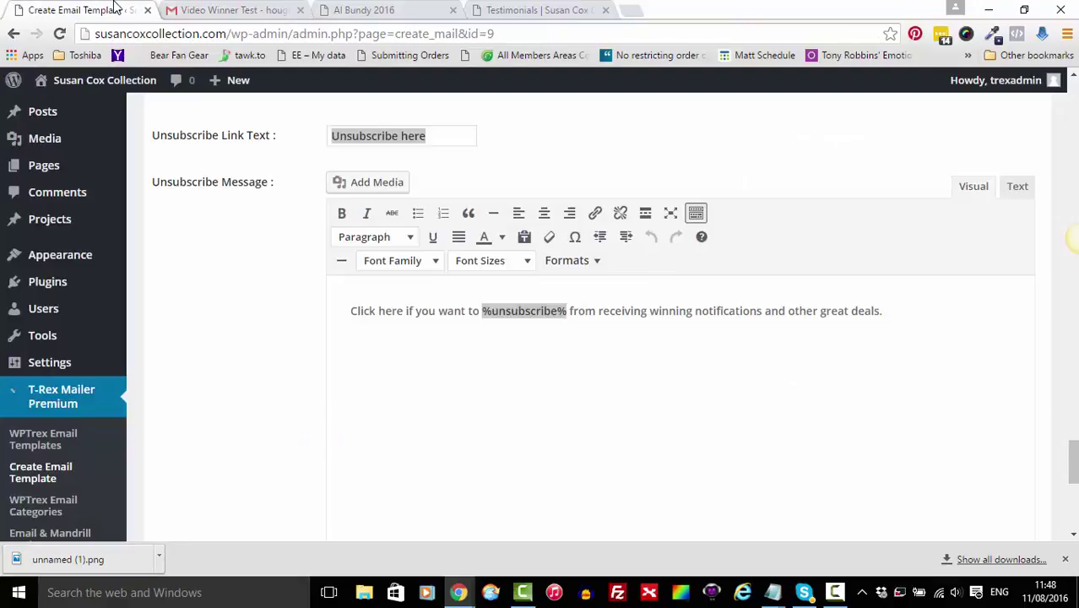
{"action": "double_click", "coordinate": [427, 137]}
{"action": "left_click_drag", "start_coordinate": [428, 140], "coordinate": [308, 113]}
{"action": "type", "text": "C"}
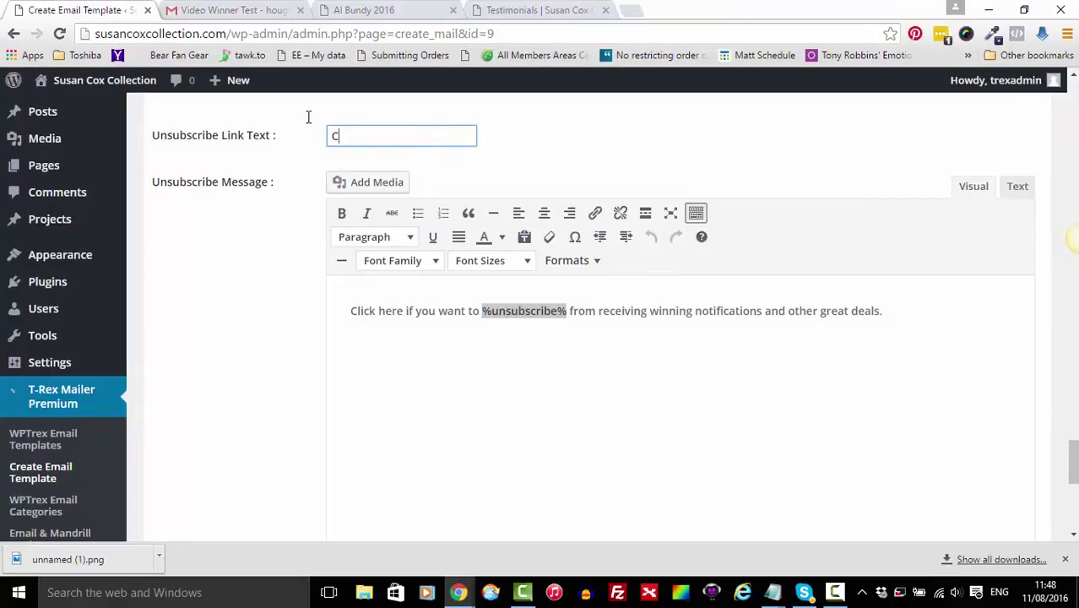
{"action": "type", "text": "lick Here"}
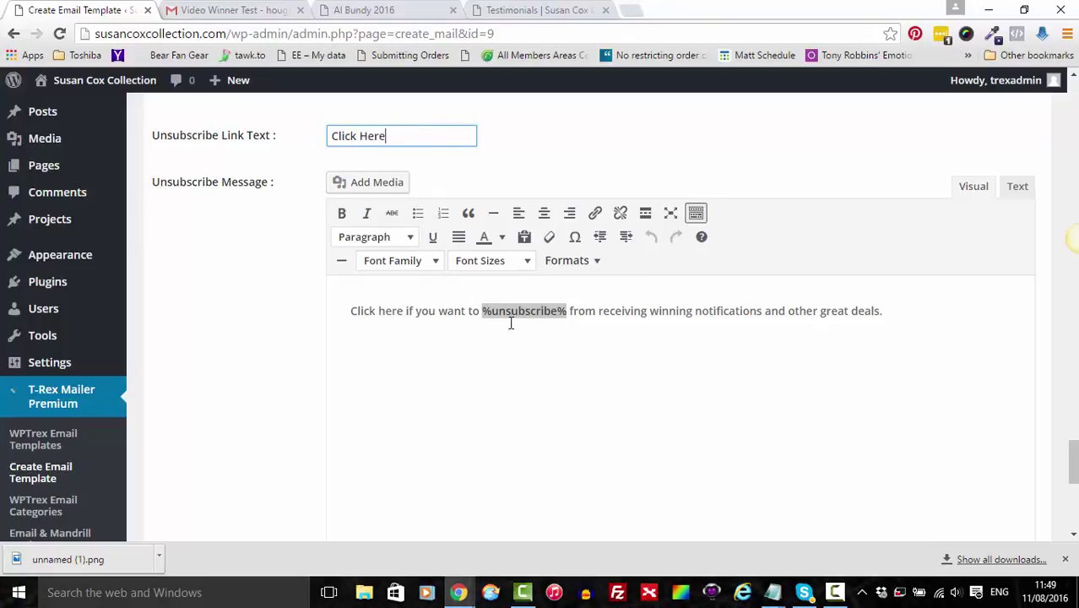
- Remove both percent signs around "unsubscribe" in the Unsubscribe Message so it reads as plain text
{"action": "left_click", "coordinate": [571, 310]}
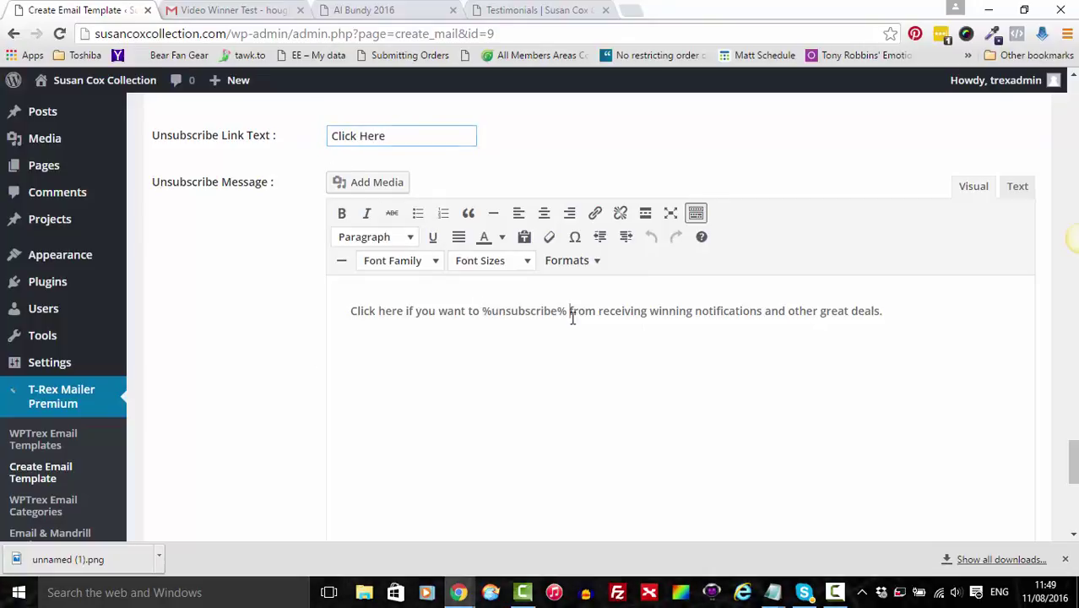
{"action": "left_click_drag", "start_coordinate": [559, 311], "coordinate": [490, 310]}
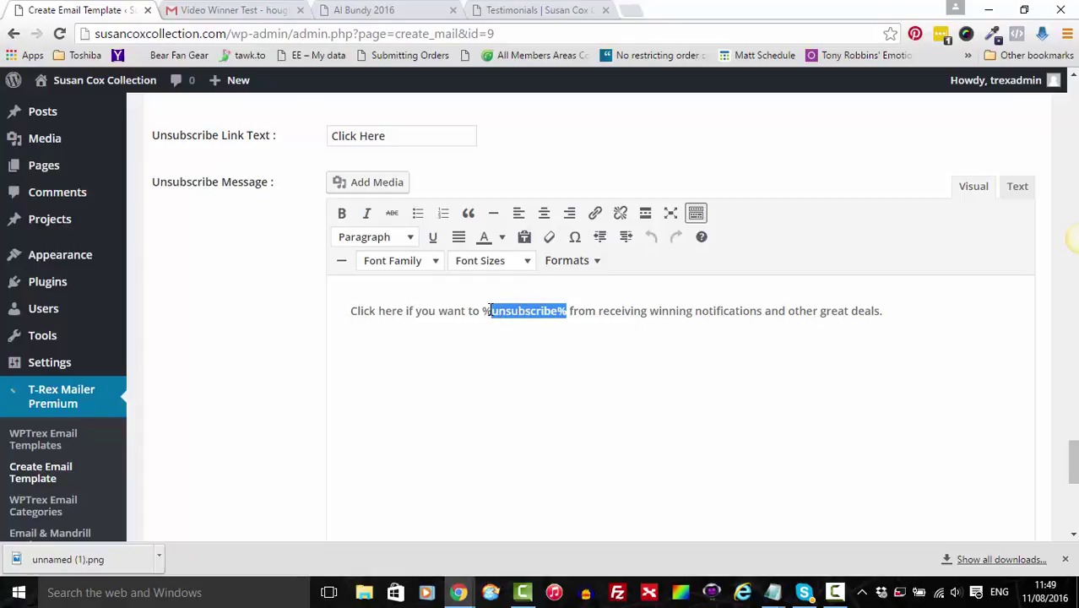
{"action": "left_click", "coordinate": [490, 311]}
{"action": "key", "text": "BackSpace"}
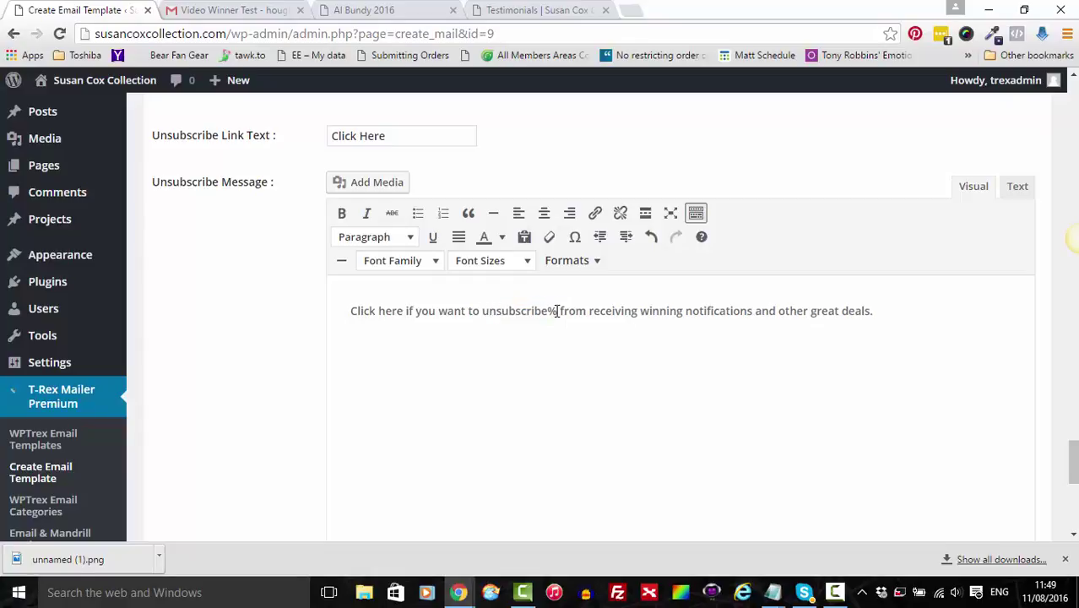
{"action": "key", "text": "BackSpace"}
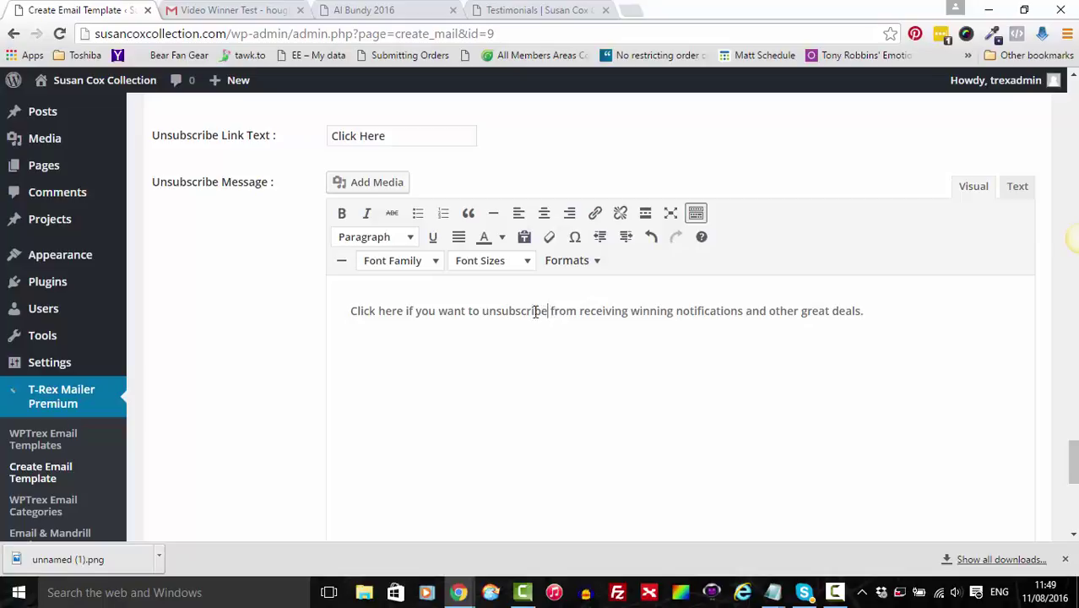
- Replace the opening "Click here" of the Unsubscribe Message with the %unsubscribe% short code
{"action": "left_click_drag", "start_coordinate": [547, 312], "coordinate": [480, 312]}
{"action": "right_click", "coordinate": [482, 311]}
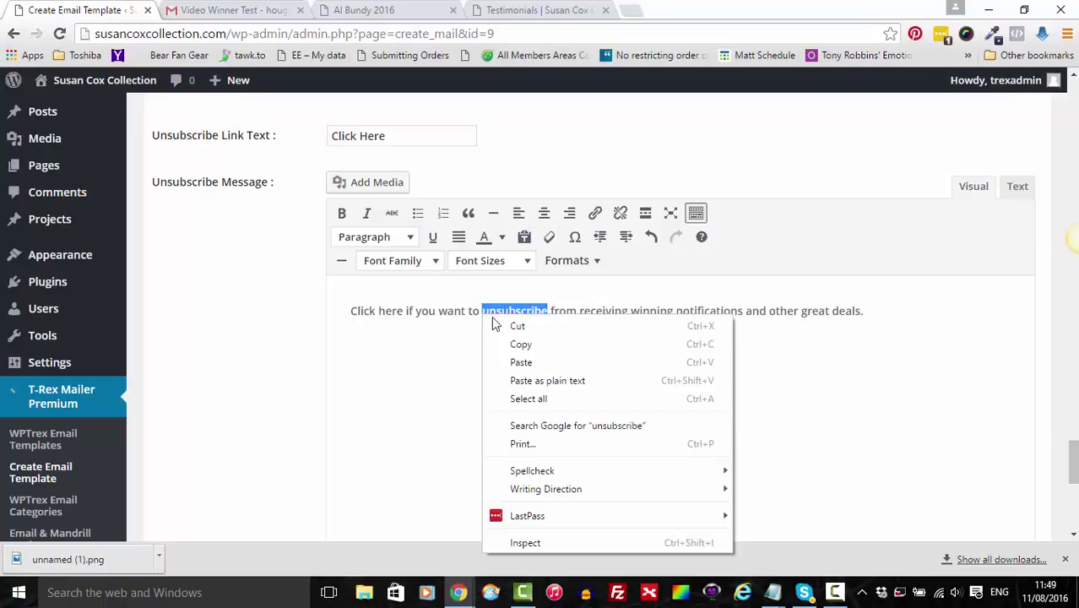
{"action": "left_click", "coordinate": [518, 342]}
{"action": "left_click_drag", "start_coordinate": [406, 311], "coordinate": [351, 311]}
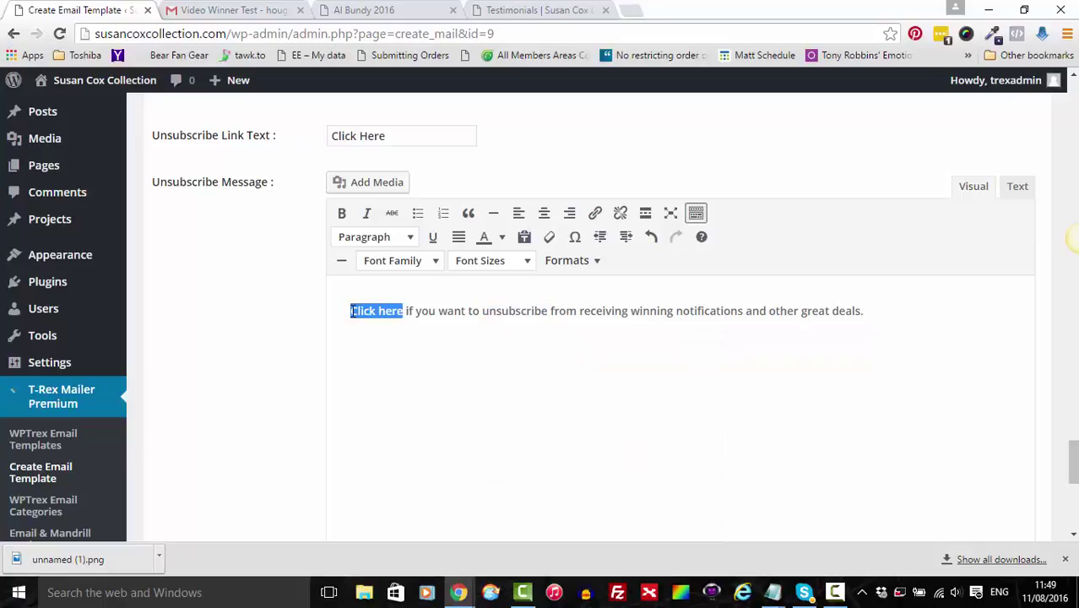
{"action": "key", "text": "ctrl+v"}
{"action": "type", "text": "To"}
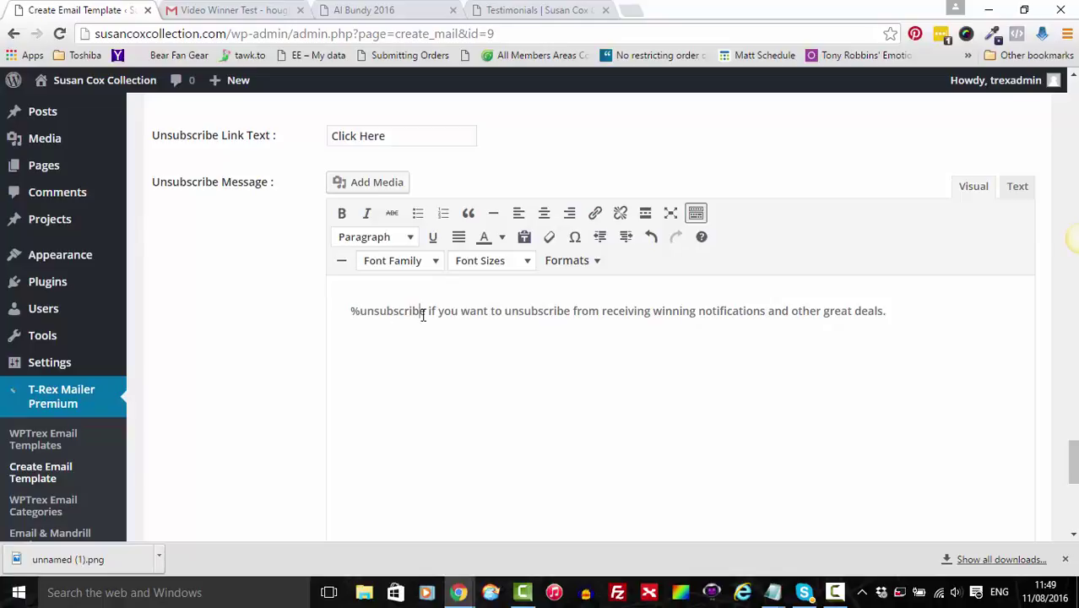
{"action": "type", "text": "%"}
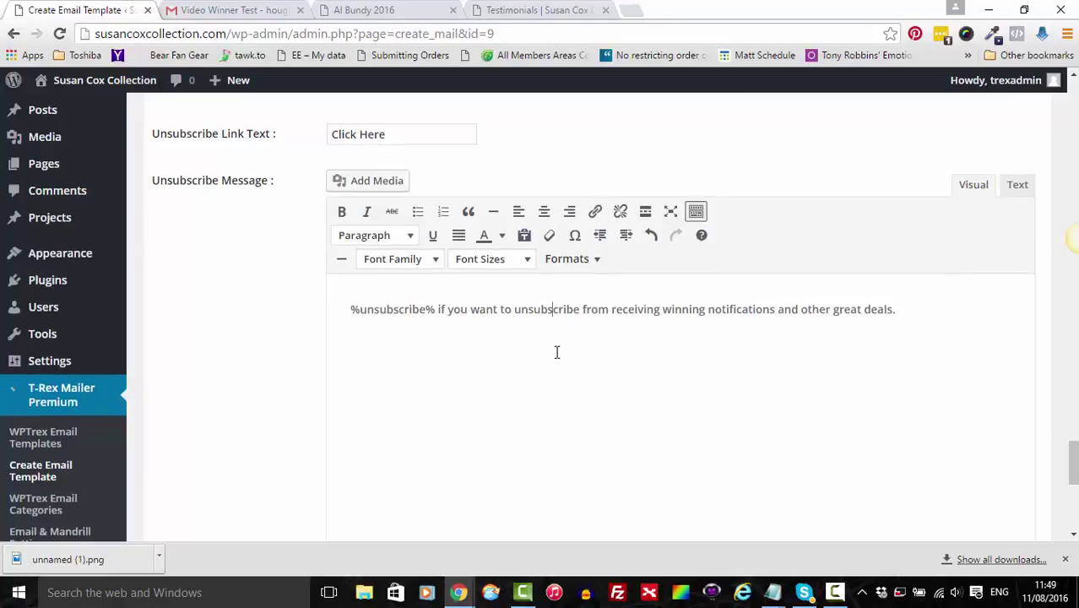
- Review the edited Unsubscribe Message and highlight "Click Here" in the Unsubscribe Link Text
{"action": "scroll", "coordinate": [553, 352], "scroll_direction": "down", "scroll_amount": 1}
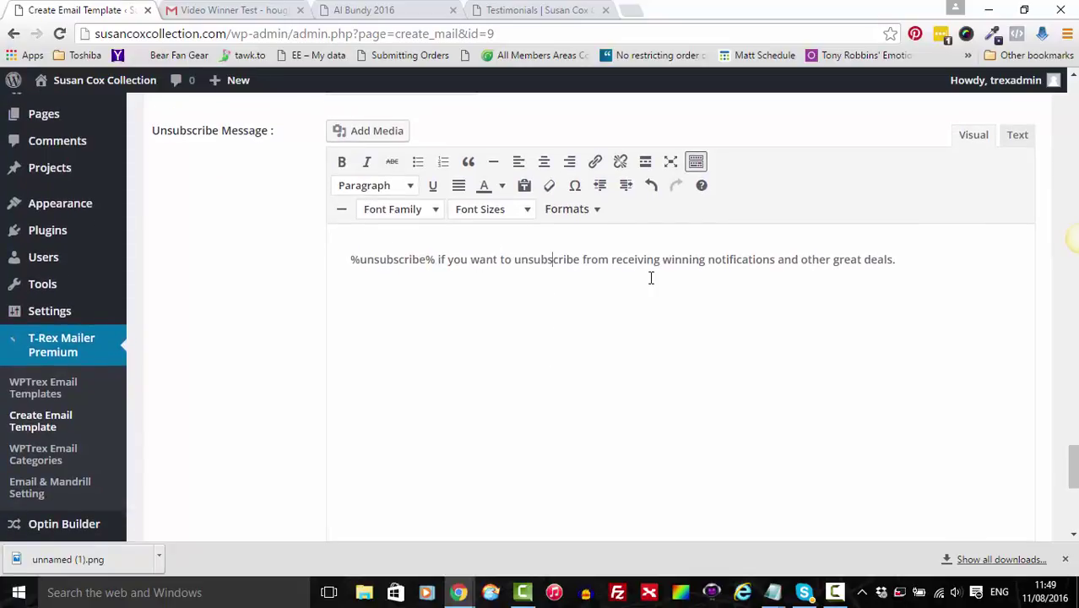
{"action": "scroll", "coordinate": [650, 277], "scroll_direction": "up", "scroll_amount": 1}
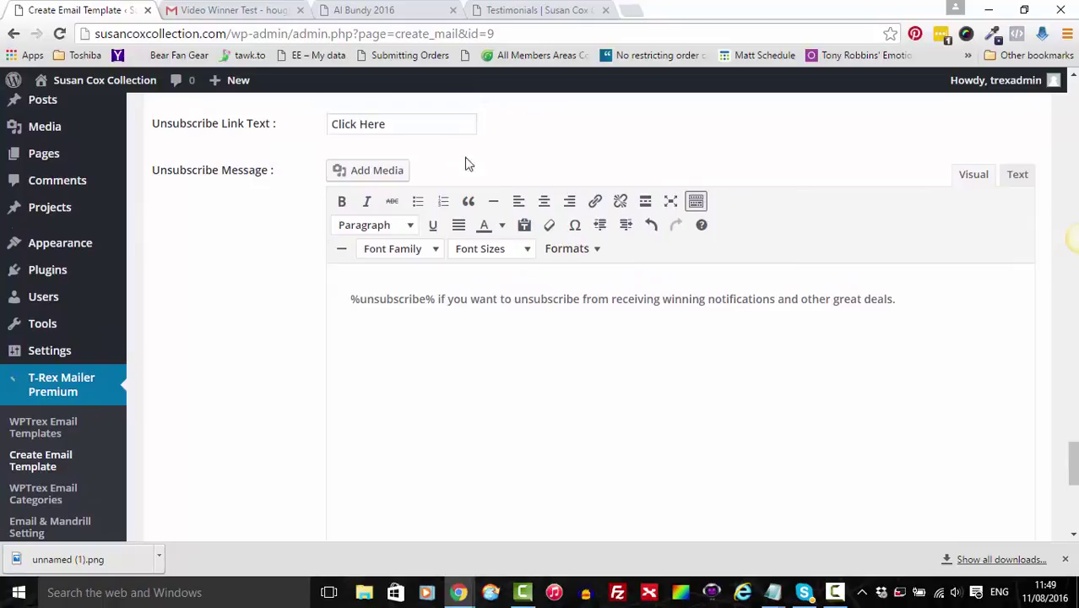
{"action": "left_click", "coordinate": [388, 125]}
{"action": "left_click_drag", "start_coordinate": [379, 125], "coordinate": [334, 125]}
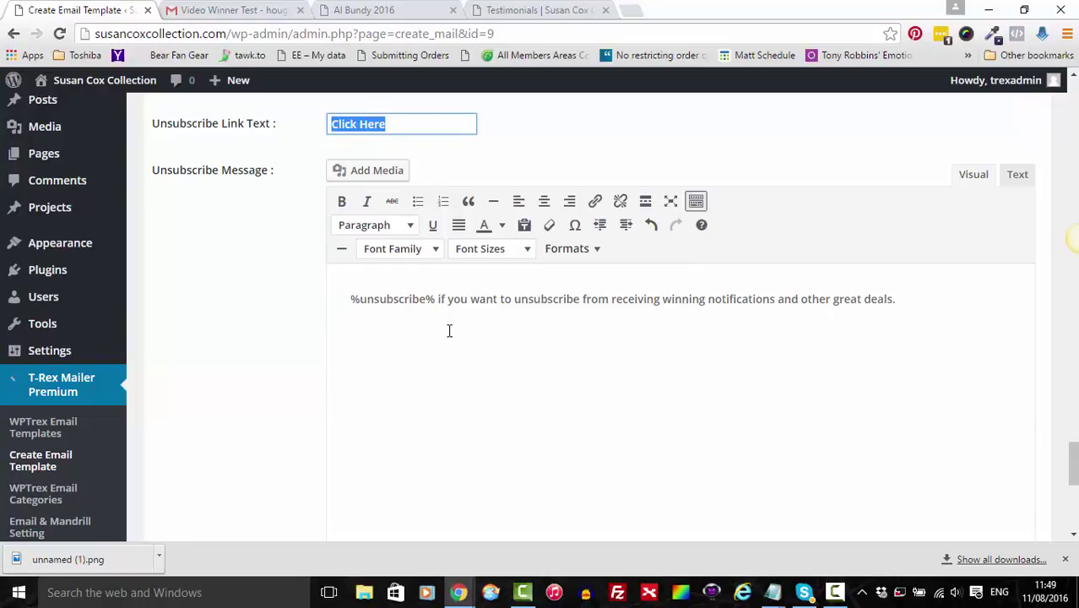
{"action": "left_click", "coordinate": [531, 448]}
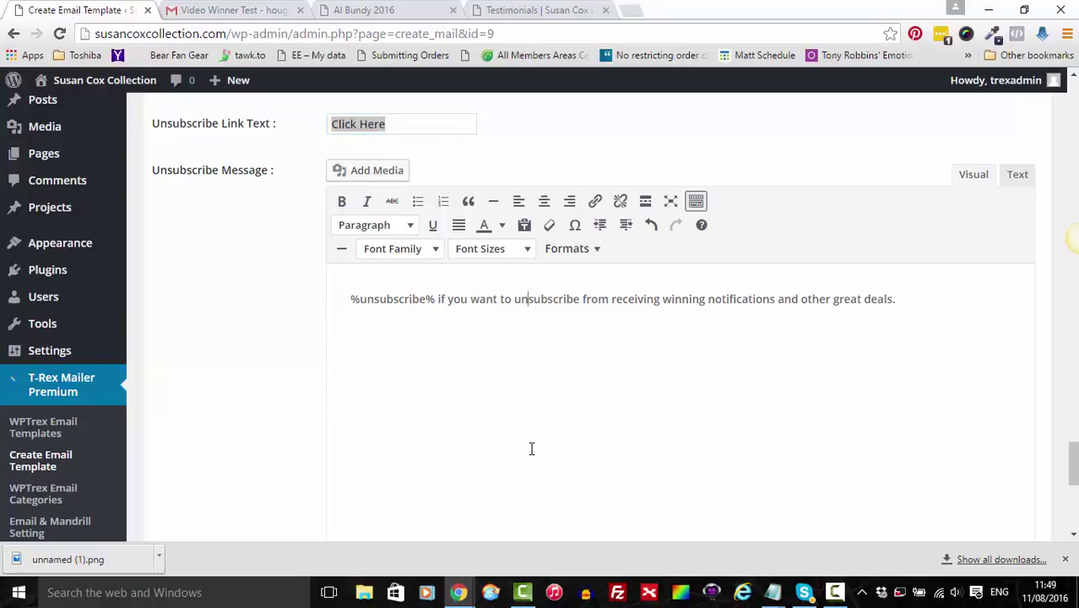
- Set the template's Send Status to Enable
{"action": "scroll", "coordinate": [530, 448], "scroll_direction": "down", "scroll_amount": 3}
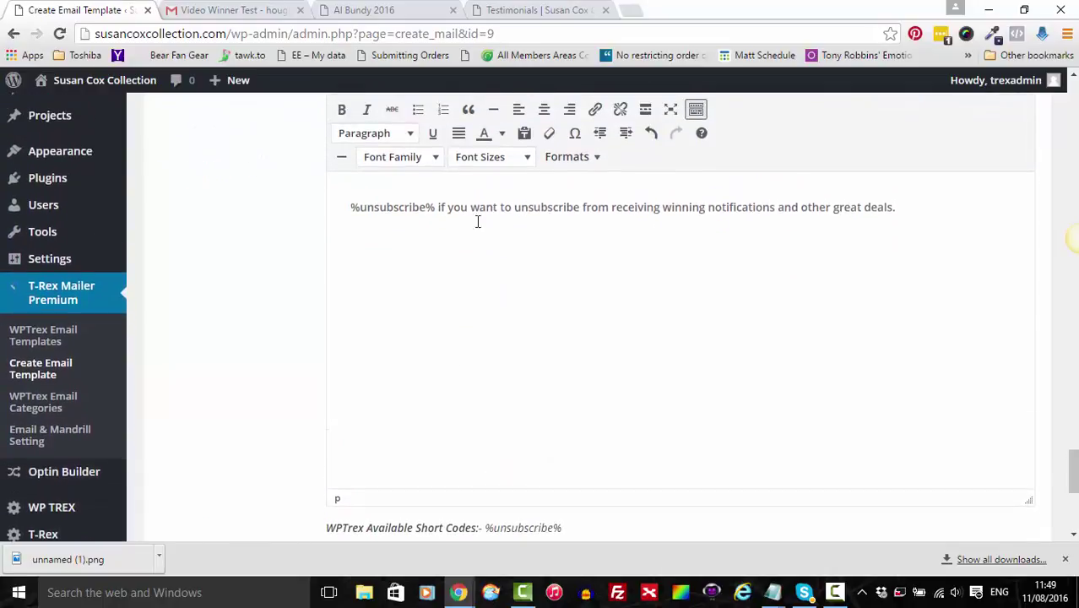
{"action": "scroll", "coordinate": [556, 368], "scroll_direction": "down", "scroll_amount": 3}
{"action": "scroll", "coordinate": [555, 371], "scroll_direction": "down", "scroll_amount": 2}
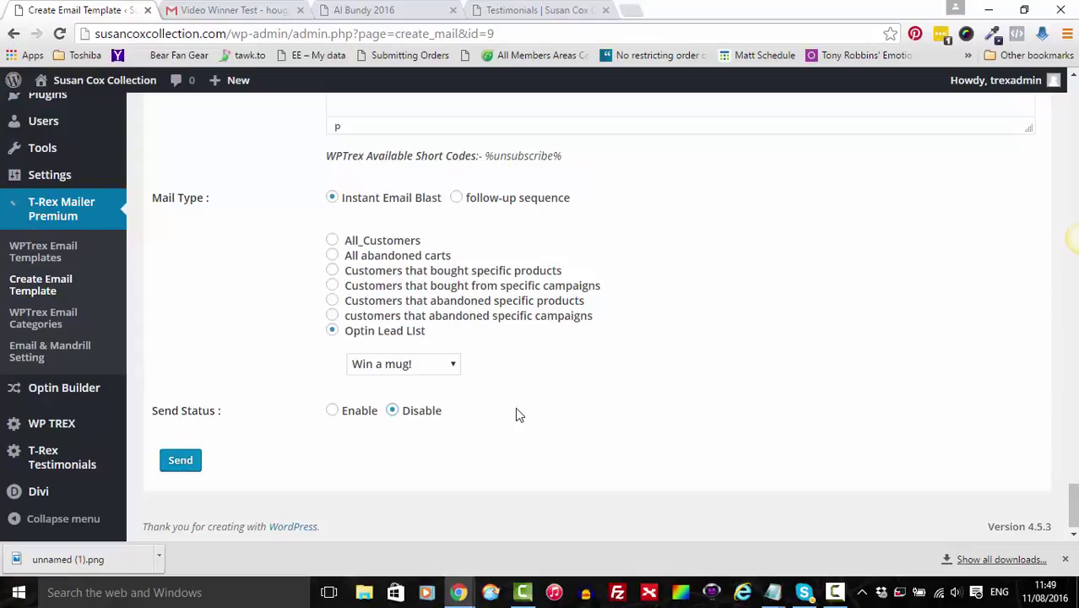
{"action": "left_click", "coordinate": [332, 410]}
{"action": "left_click", "coordinate": [179, 461]}
- Choose All_Customers as the recipients of the Instant Email Blast and point out the All abandoned carts option
{"action": "left_click", "coordinate": [333, 241]}
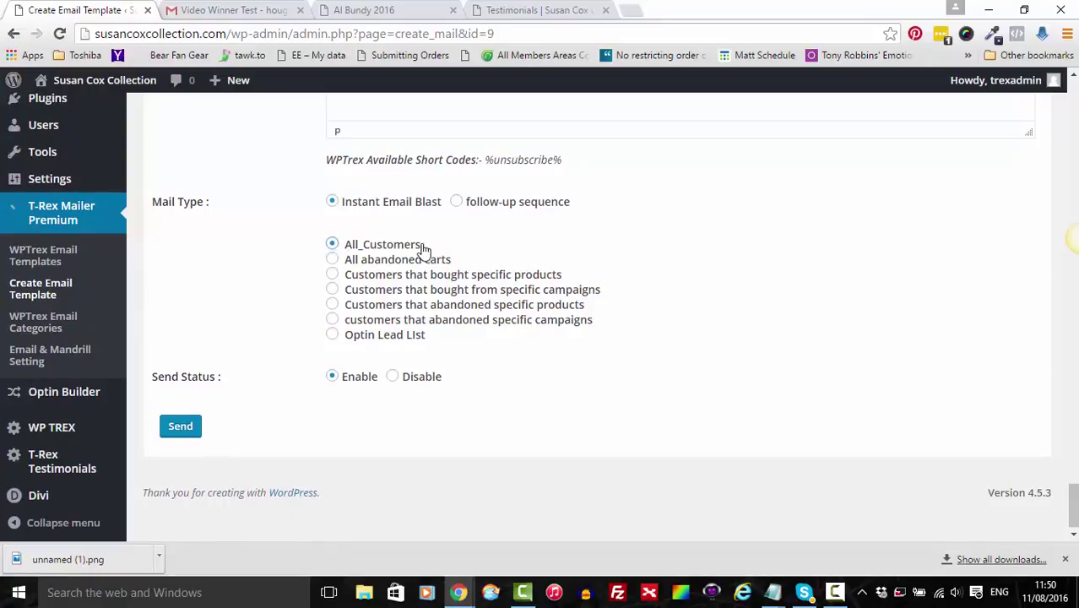
{"action": "left_click_drag", "start_coordinate": [423, 245], "coordinate": [350, 250]}
{"action": "left_click_drag", "start_coordinate": [419, 245], "coordinate": [345, 251]}
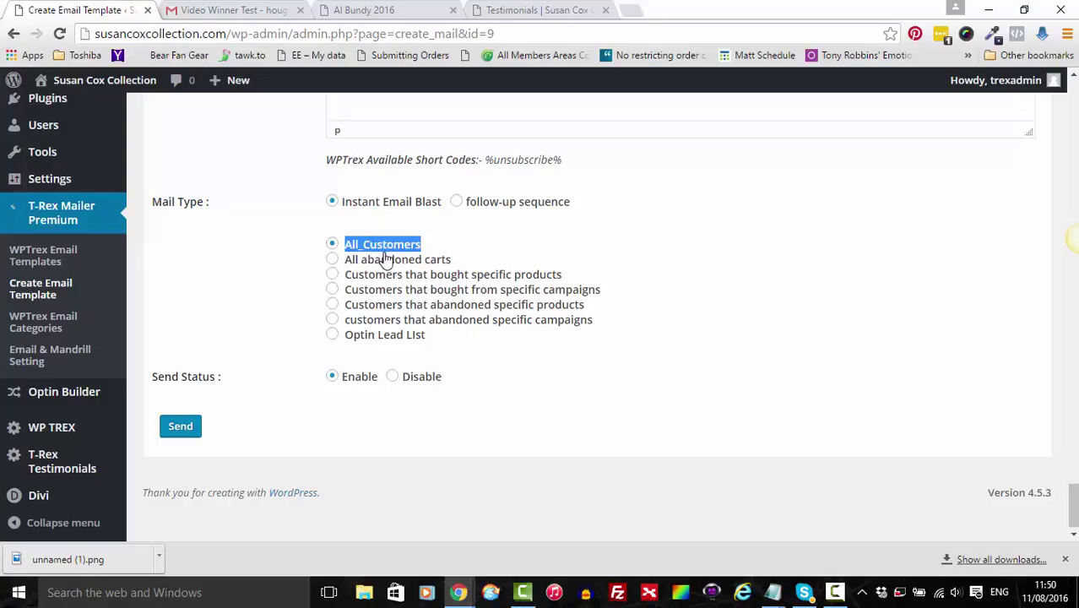
{"action": "left_click", "coordinate": [457, 255]}
{"action": "left_click_drag", "start_coordinate": [452, 261], "coordinate": [350, 272]}
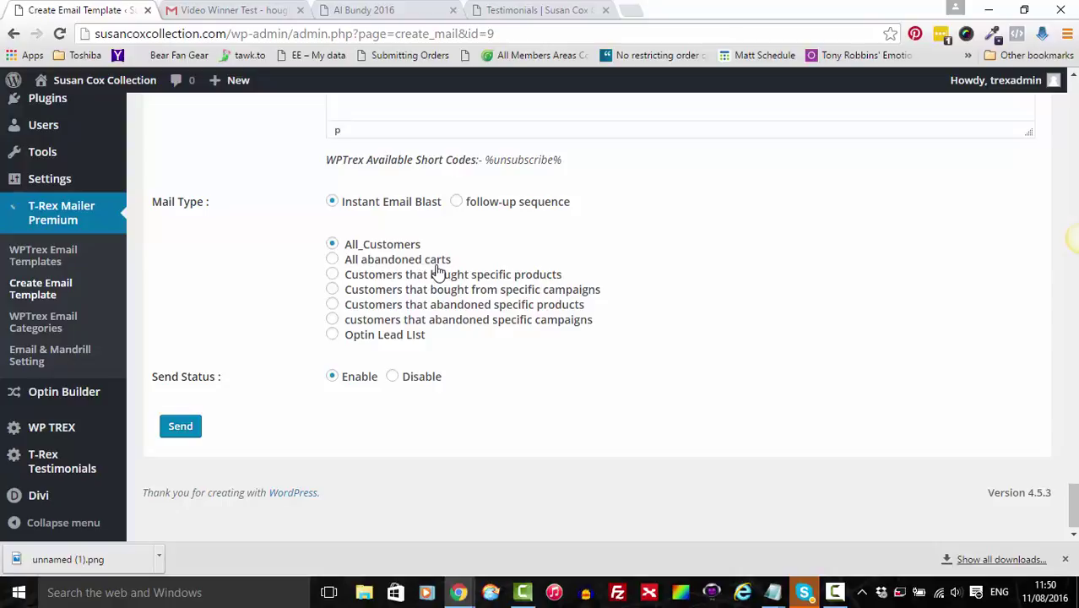
- Set the recipients to Customers that bought specific products and look through the product list without choosing one
{"action": "left_click", "coordinate": [333, 275]}
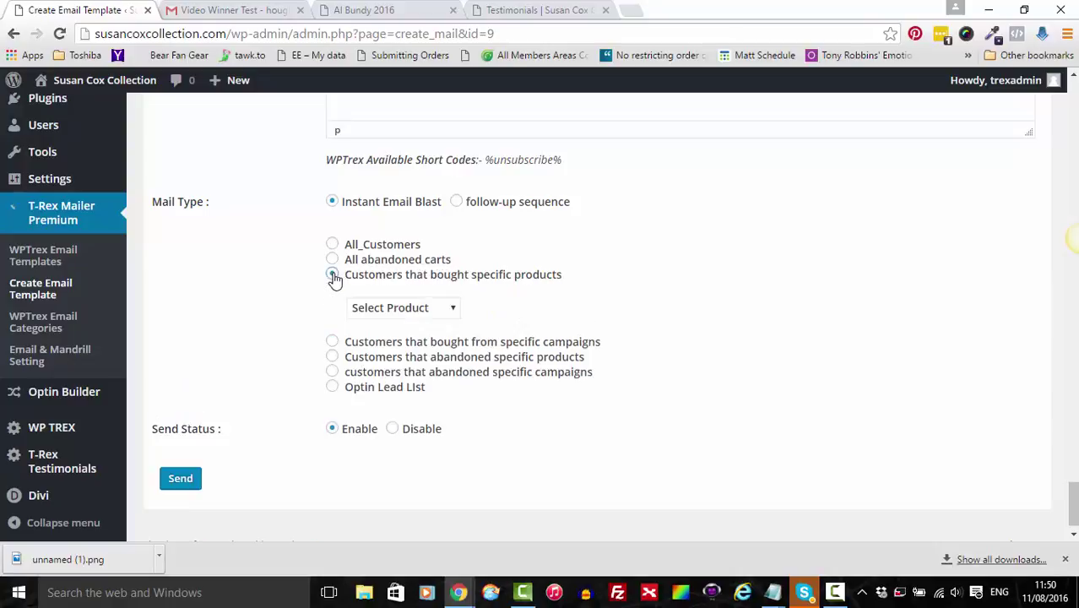
{"action": "left_click", "coordinate": [453, 309]}
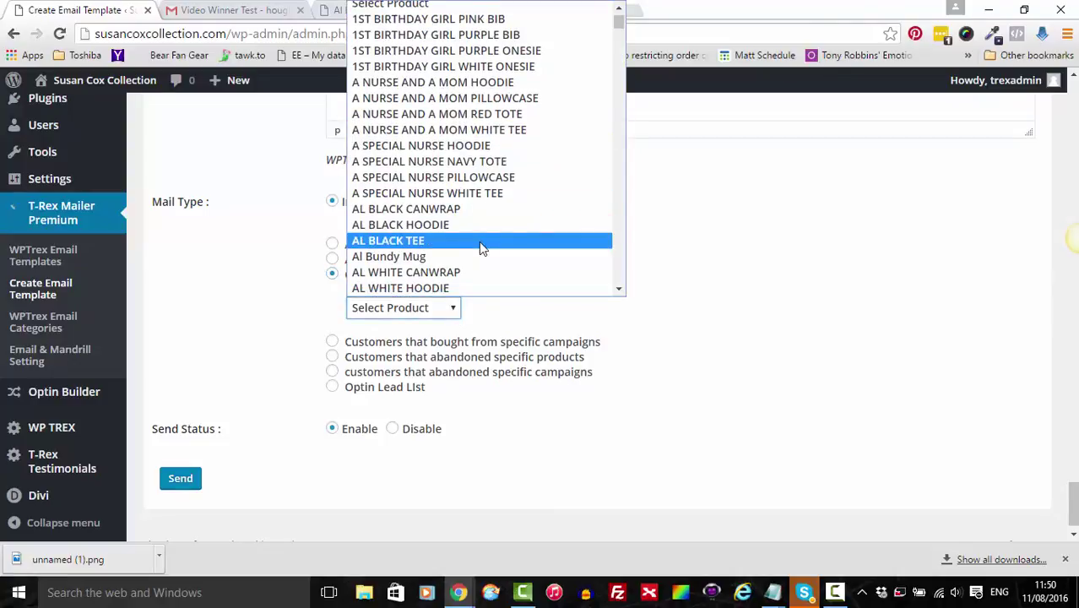
{"action": "left_click", "coordinate": [650, 251]}
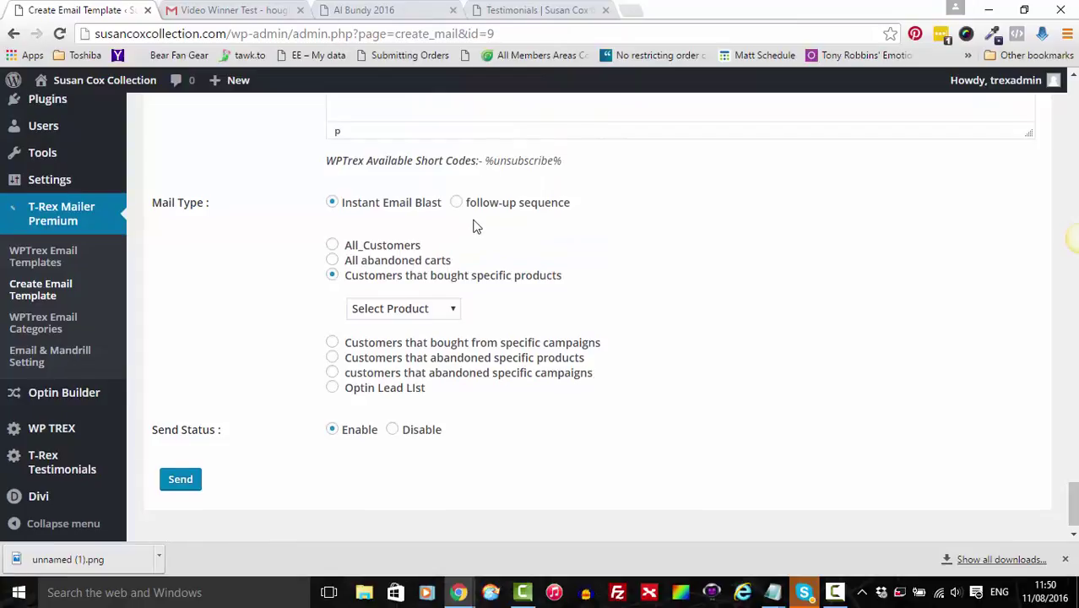
{"action": "scroll", "coordinate": [474, 224], "scroll_direction": "up", "scroll_amount": 1}
{"action": "scroll", "coordinate": [472, 254], "scroll_direction": "down", "scroll_amount": 1}
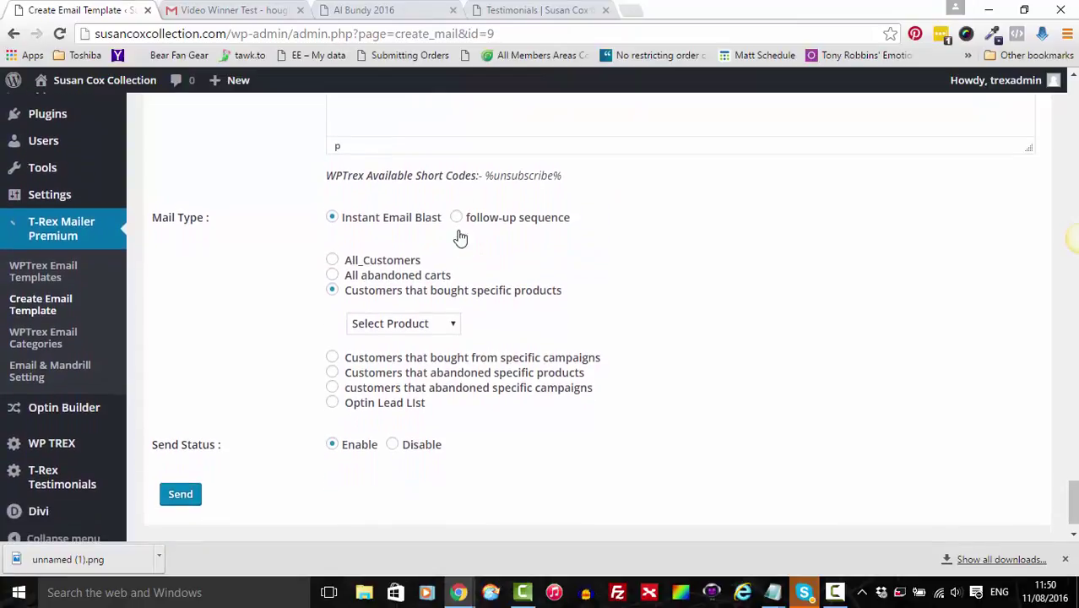
- Set the recipients to Customers that bought from specific campaigns and choose the I Have Reasons campaign
{"action": "left_click", "coordinate": [332, 358]}
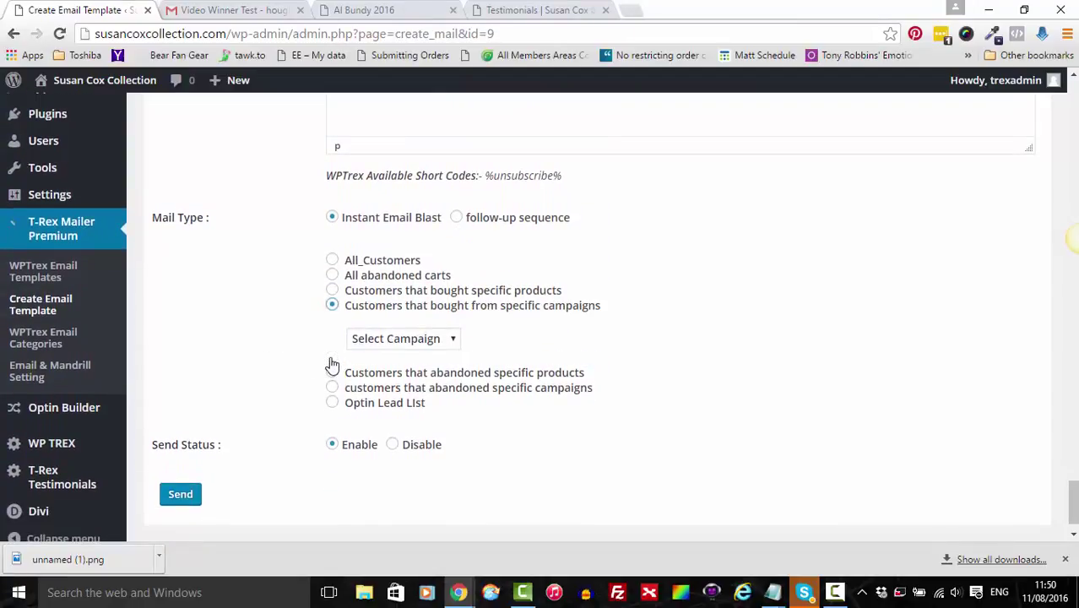
{"action": "left_click", "coordinate": [446, 342]}
{"action": "left_click", "coordinate": [441, 319]}
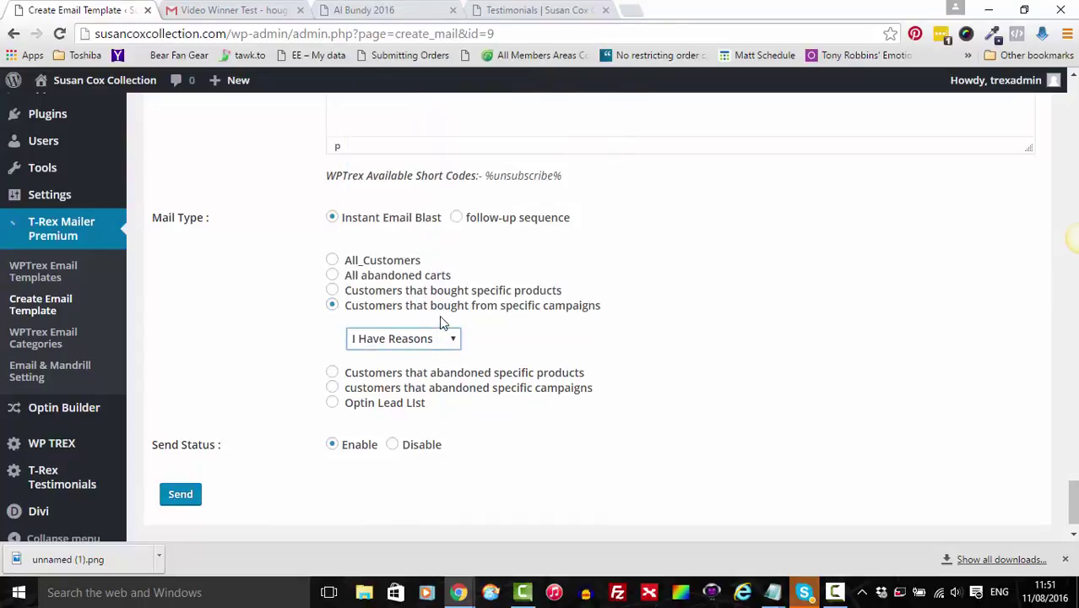
{"action": "left_click", "coordinate": [333, 306]}
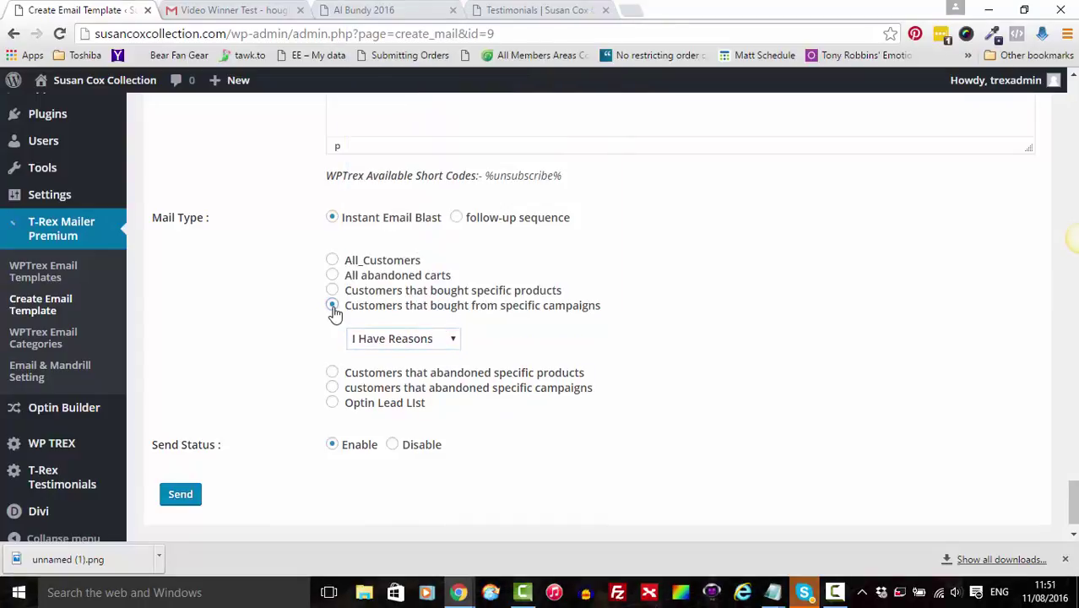
- Set the recipients to Customers that abandoned specific products and view the product list without choosing one
{"action": "scroll", "coordinate": [277, 371], "scroll_direction": "down", "scroll_amount": 1}
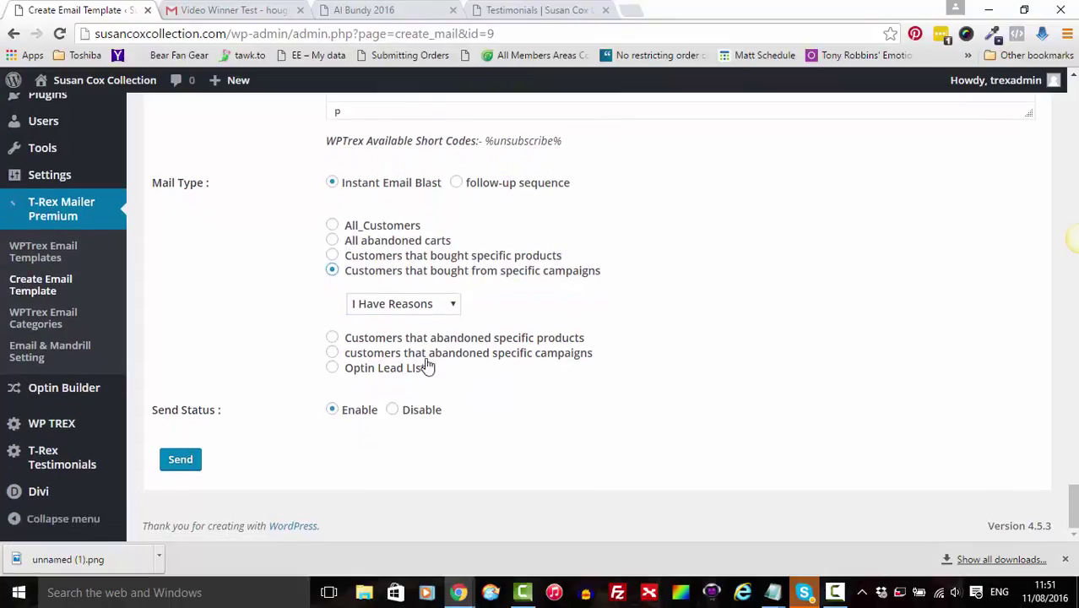
{"action": "left_click", "coordinate": [333, 338]}
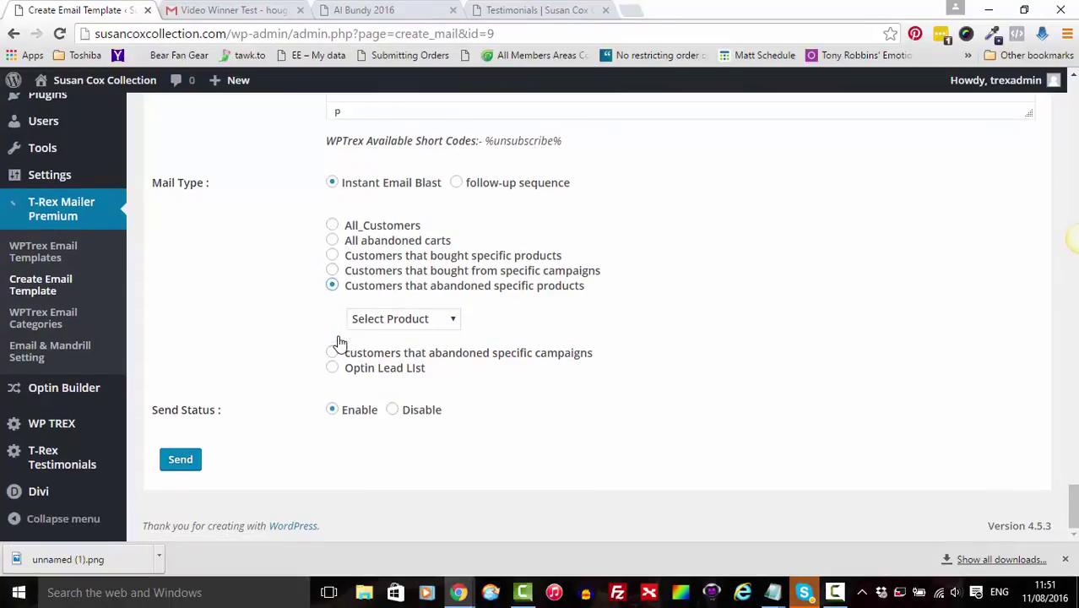
{"action": "left_click", "coordinate": [436, 321]}
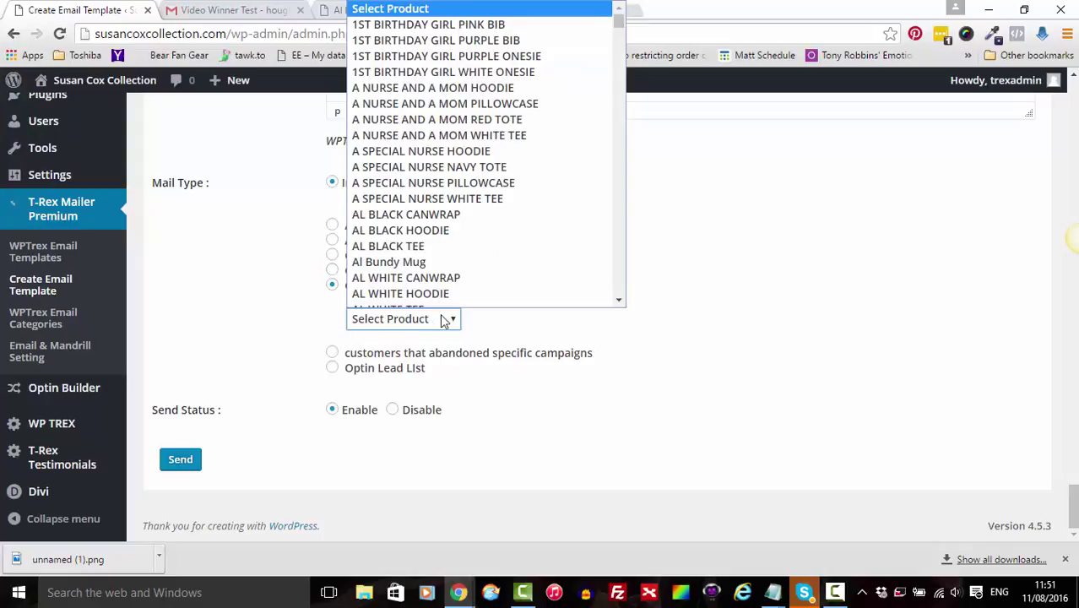
{"action": "left_click", "coordinate": [533, 330]}
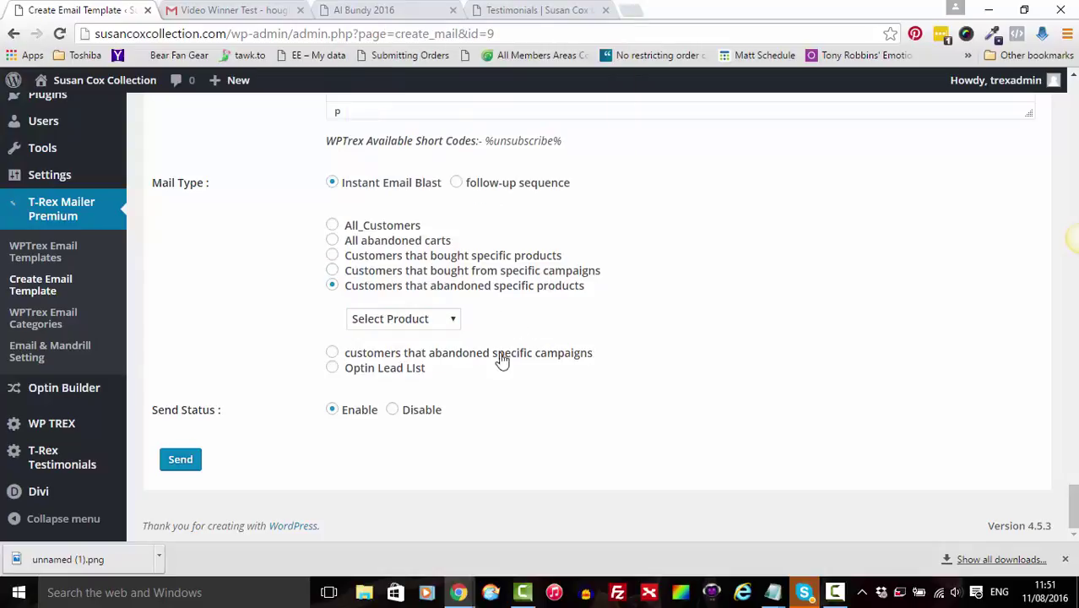
- Set the recipients to Optin Lead List and open the Optin Builder's Leads List in a new tab
{"action": "left_click", "coordinate": [333, 369]}
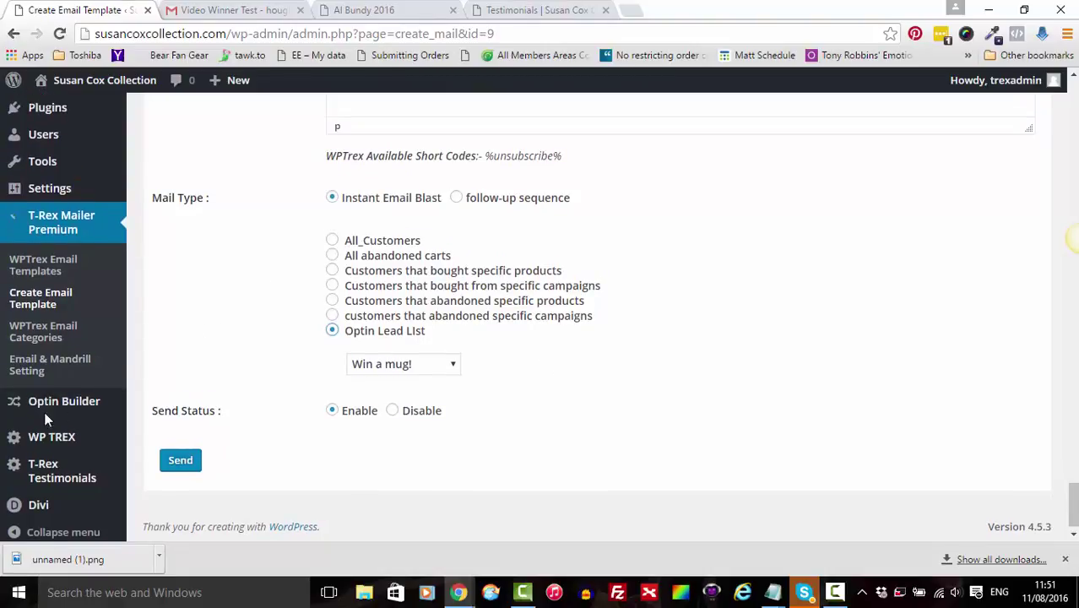
{"action": "mouse_move", "coordinate": [44, 410]}
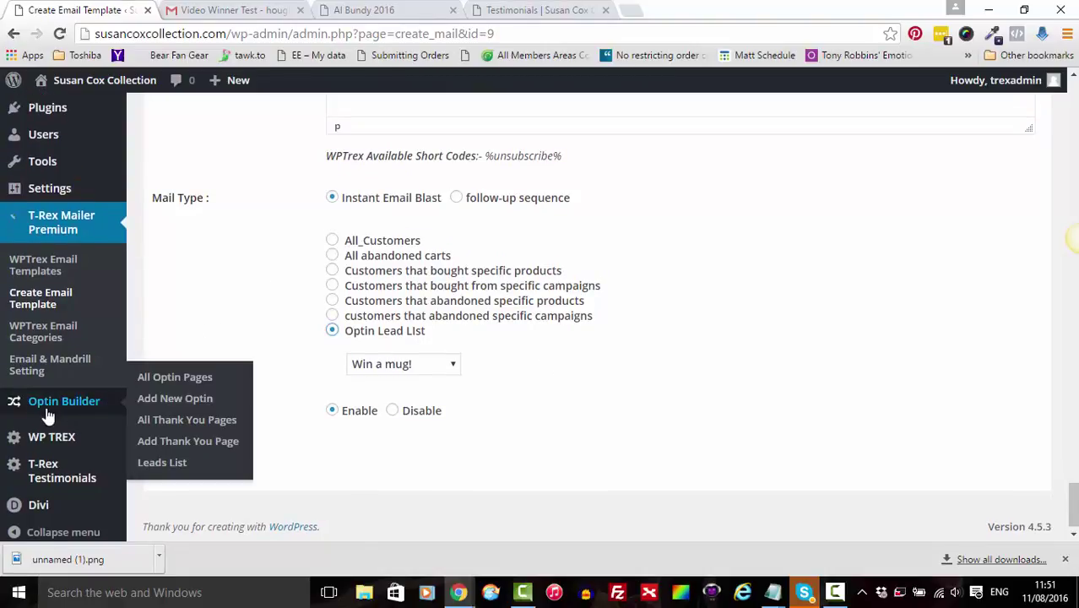
{"action": "right_click", "coordinate": [142, 467]}
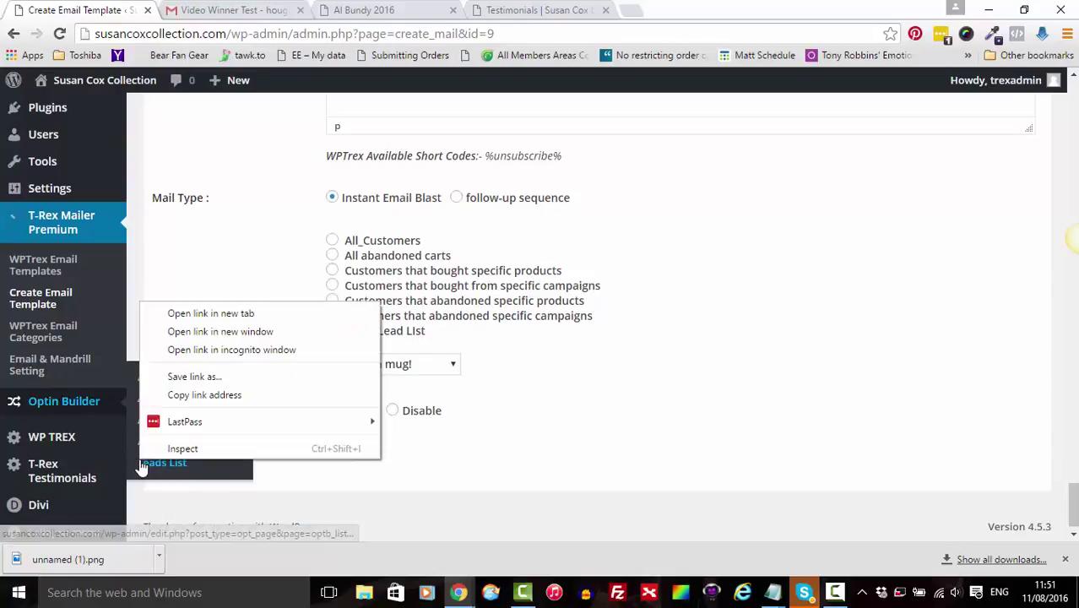
{"action": "left_click", "coordinate": [237, 315]}
{"action": "left_click", "coordinate": [241, 10]}
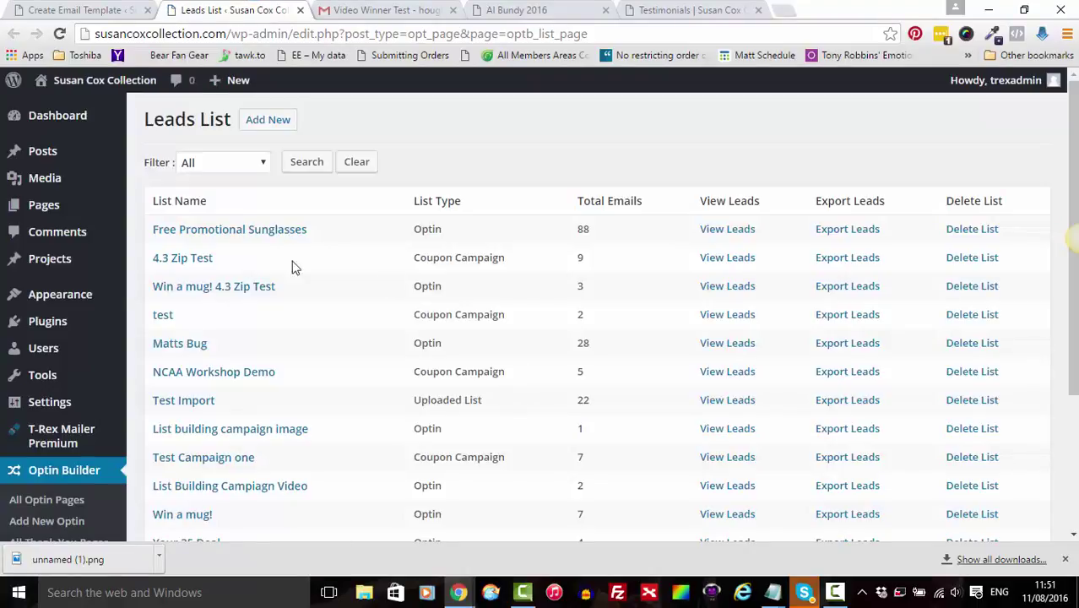
- Look through the Leads List, checking the list names, list types and the option for adding a new list
{"action": "scroll", "coordinate": [272, 354], "scroll_direction": "down", "scroll_amount": 3}
{"action": "scroll", "coordinate": [274, 355], "scroll_direction": "up", "scroll_amount": 2}
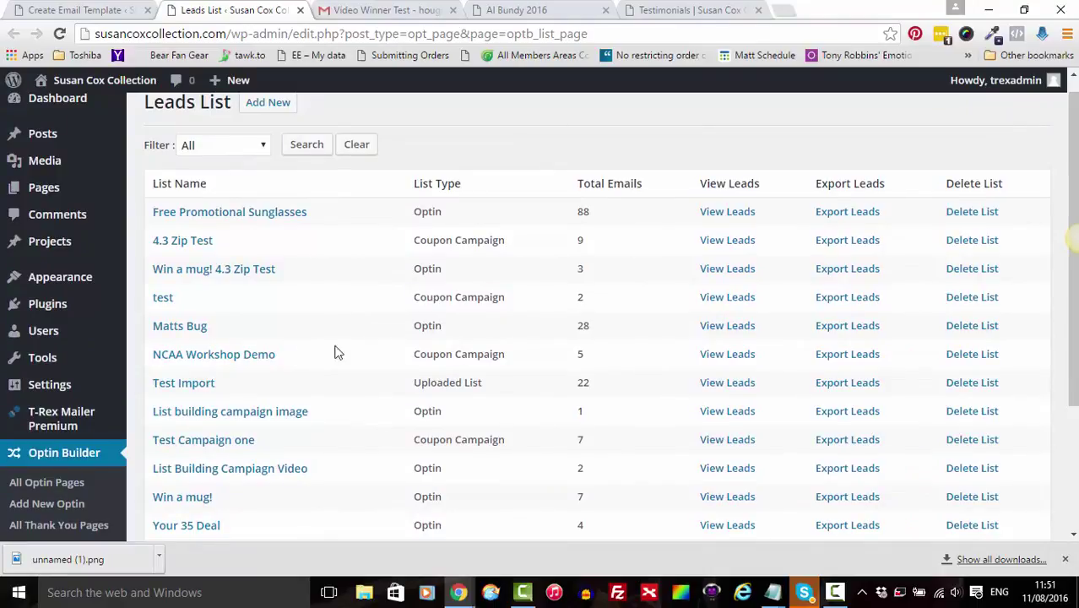
{"action": "scroll", "coordinate": [351, 356], "scroll_direction": "up", "scroll_amount": 1}
{"action": "scroll", "coordinate": [352, 356], "scroll_direction": "up", "scroll_amount": 1}
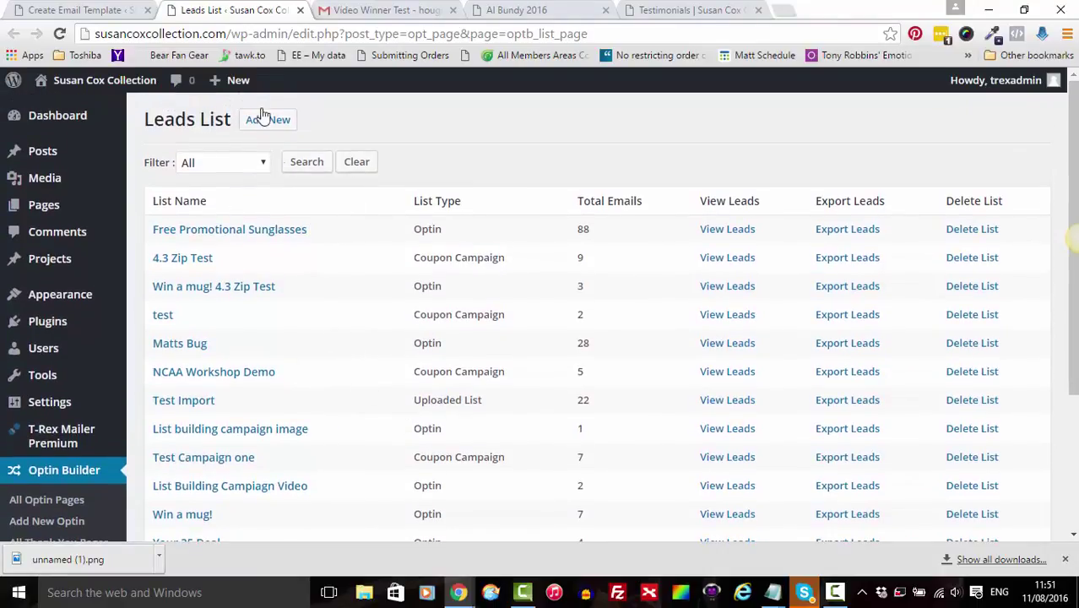
{"action": "scroll", "coordinate": [316, 422], "scroll_direction": "down", "scroll_amount": 3}
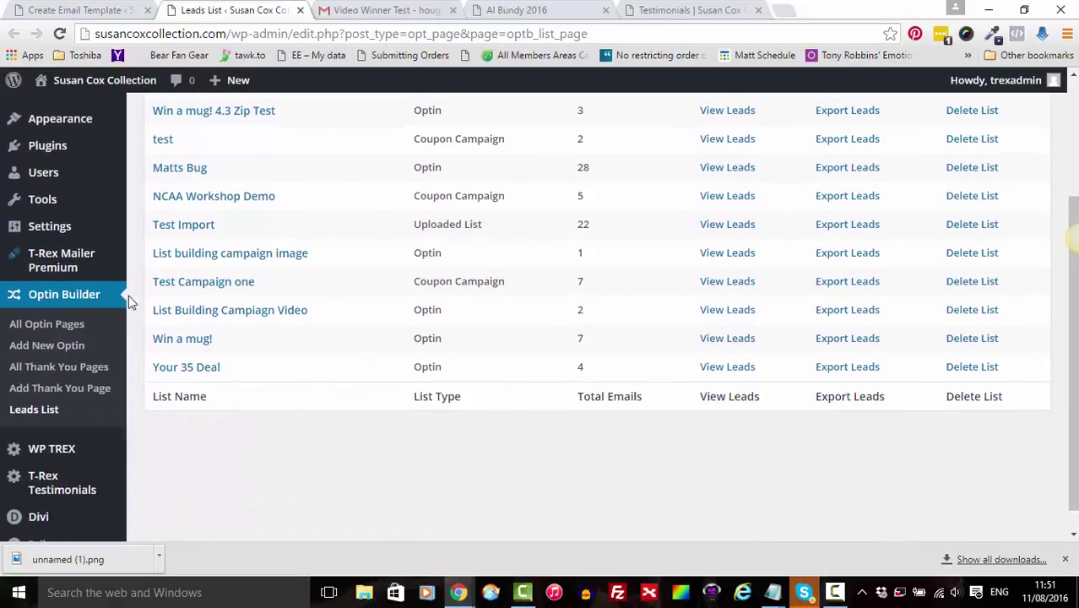
{"action": "scroll", "coordinate": [278, 207], "scroll_direction": "up", "scroll_amount": 1}
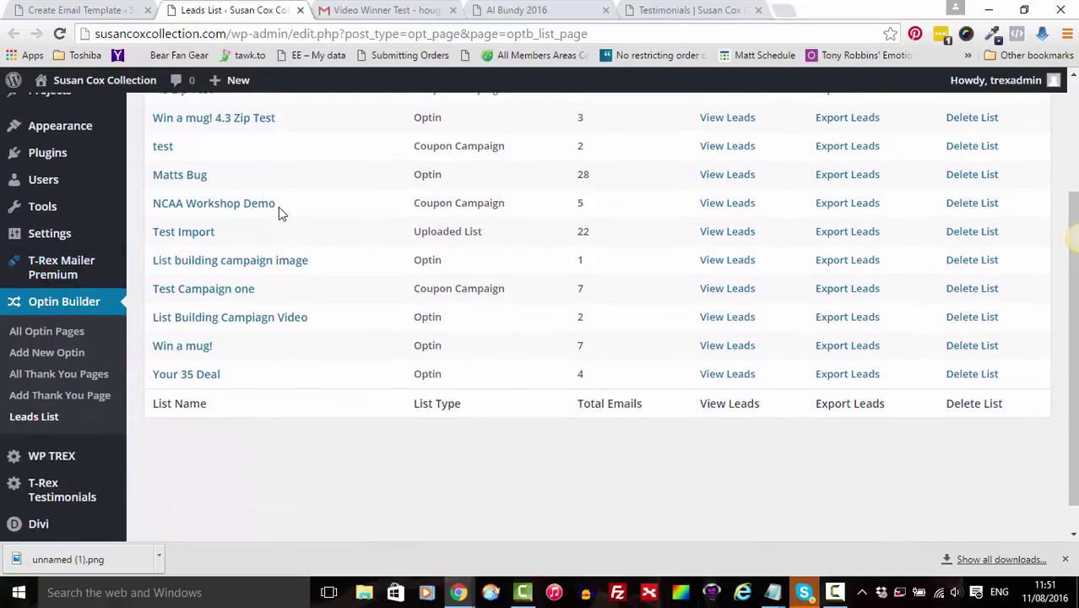
- Return to the email template and choose Win a mug! as the optin lead list to send to
{"action": "left_click", "coordinate": [107, 10]}
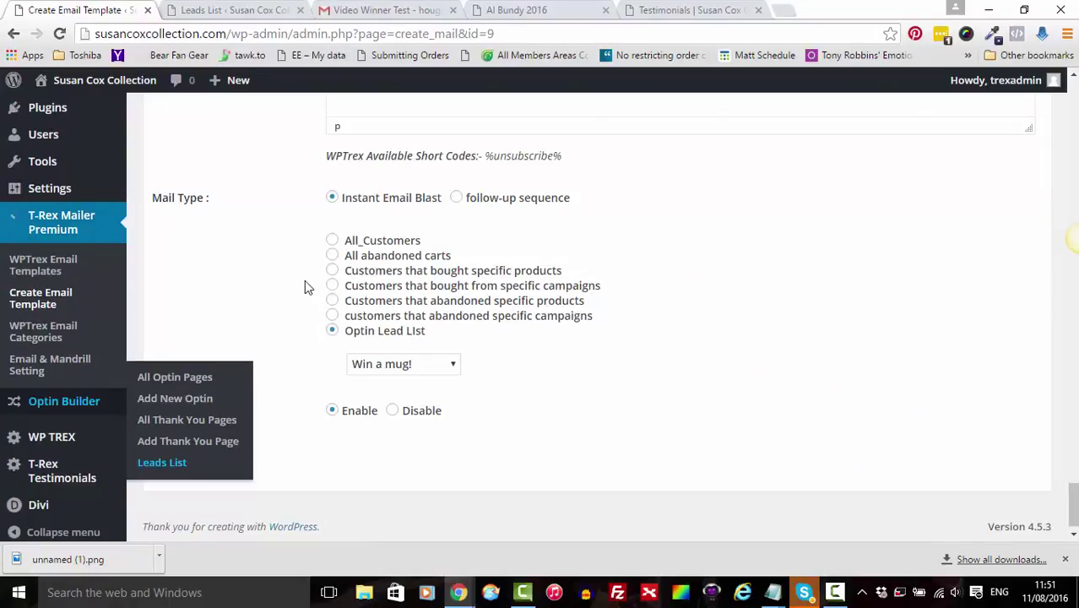
{"action": "left_click", "coordinate": [453, 369]}
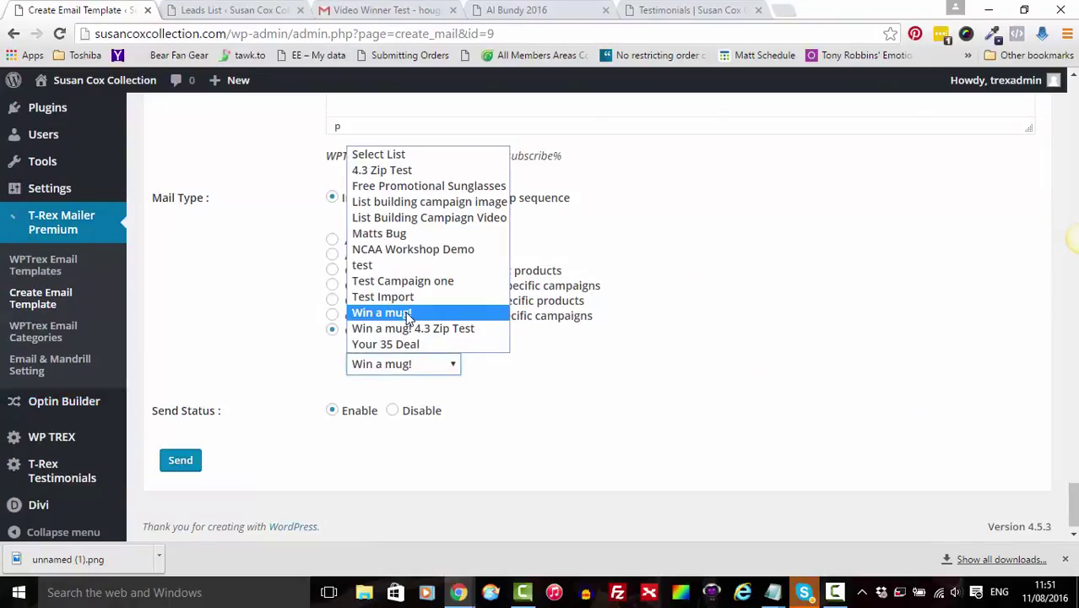
{"action": "left_click", "coordinate": [406, 314]}
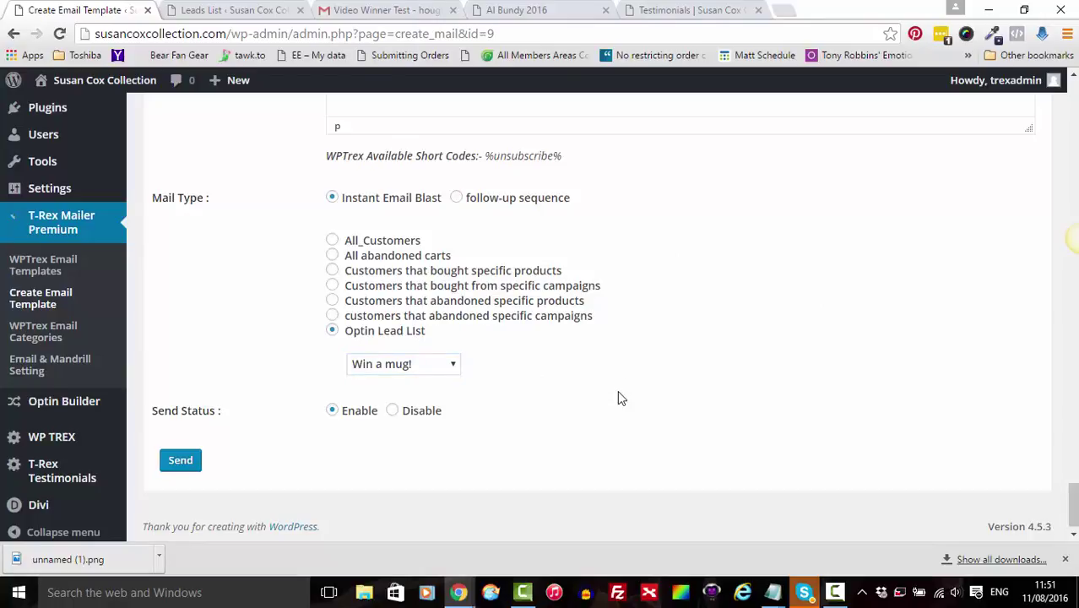
{"action": "mouse_move", "coordinate": [89, 407]}
{"action": "left_click", "coordinate": [433, 371]}
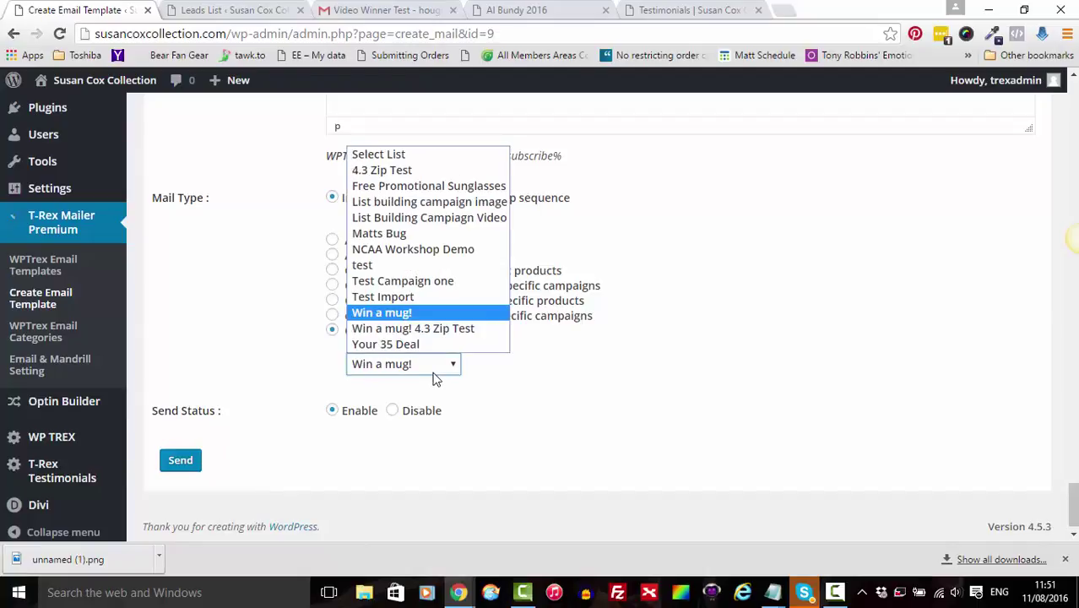
{"action": "left_click", "coordinate": [414, 314]}
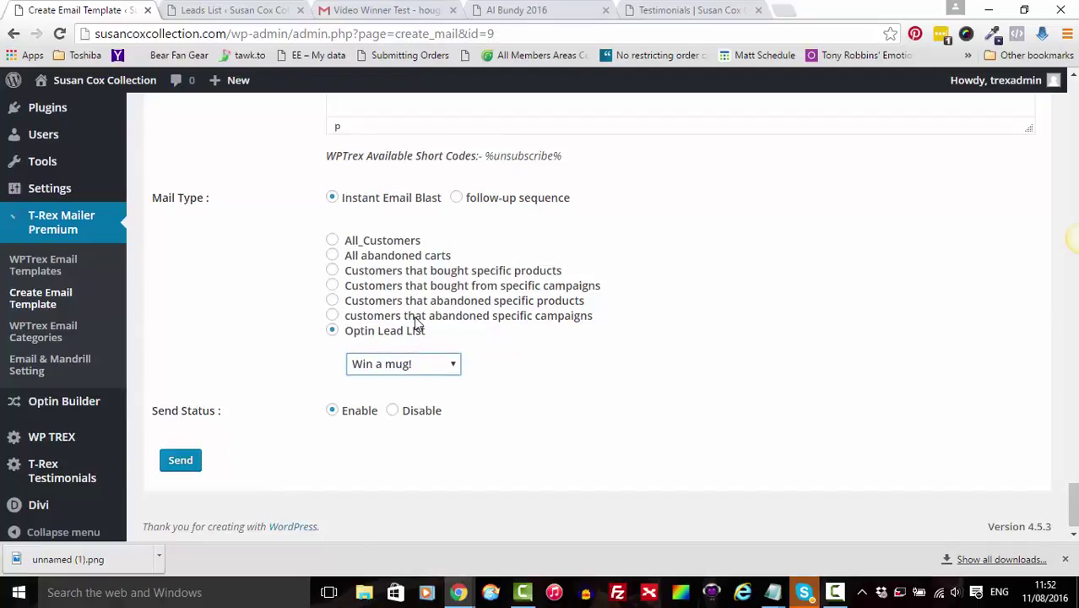
- Send the Video Winner Test email blast and confirm the sending
{"action": "left_click", "coordinate": [187, 463]}
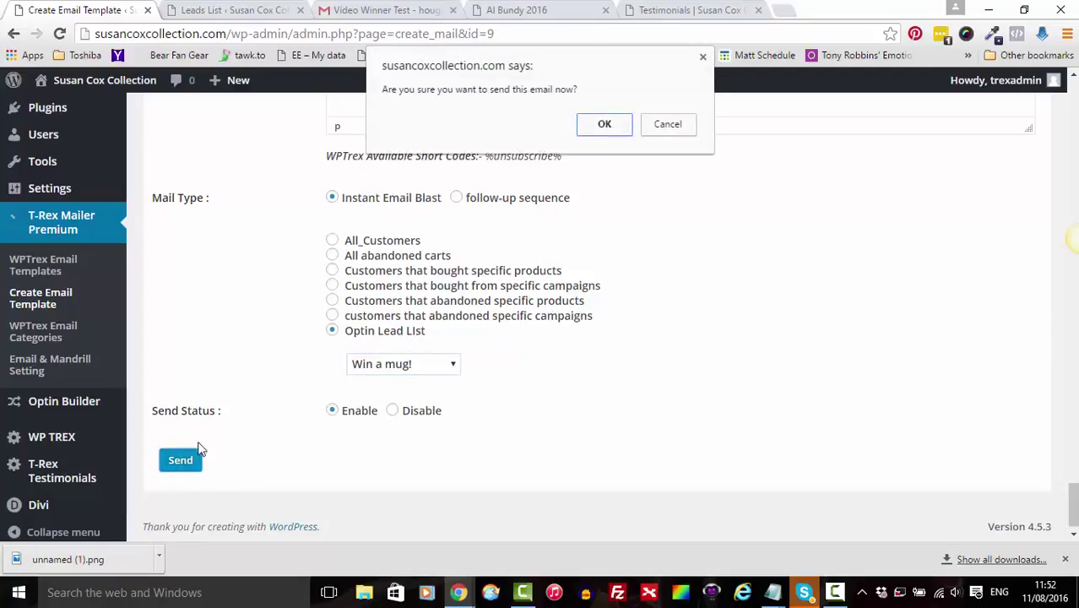
{"action": "left_click", "coordinate": [605, 124]}
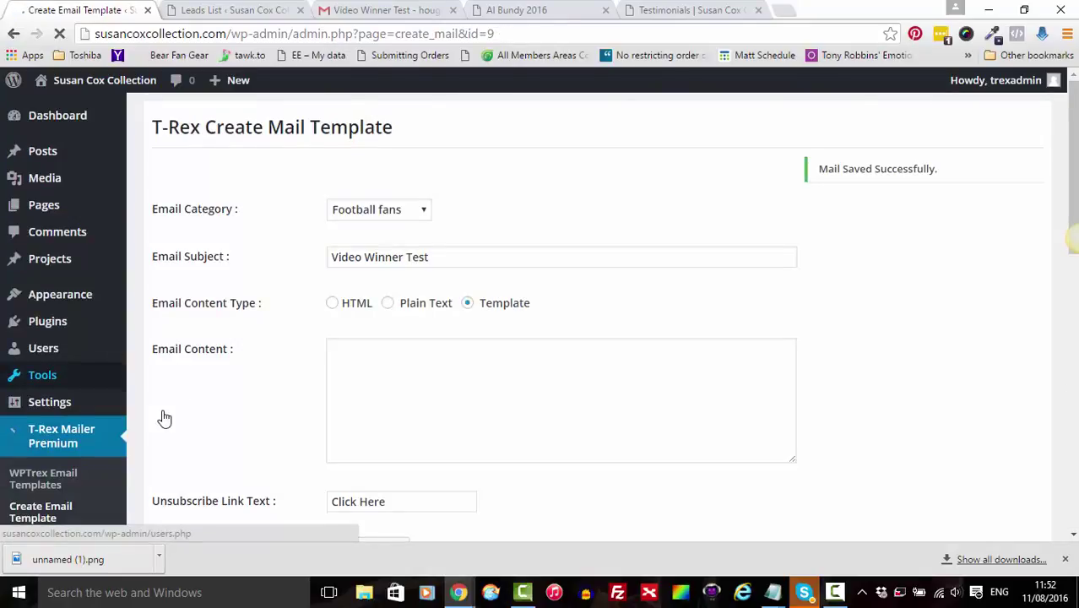
- Open T-Rex Mailer Premium's Email & Mandrill Setting page in a new tab
{"action": "scroll", "coordinate": [165, 418], "scroll_direction": "down", "scroll_amount": 4}
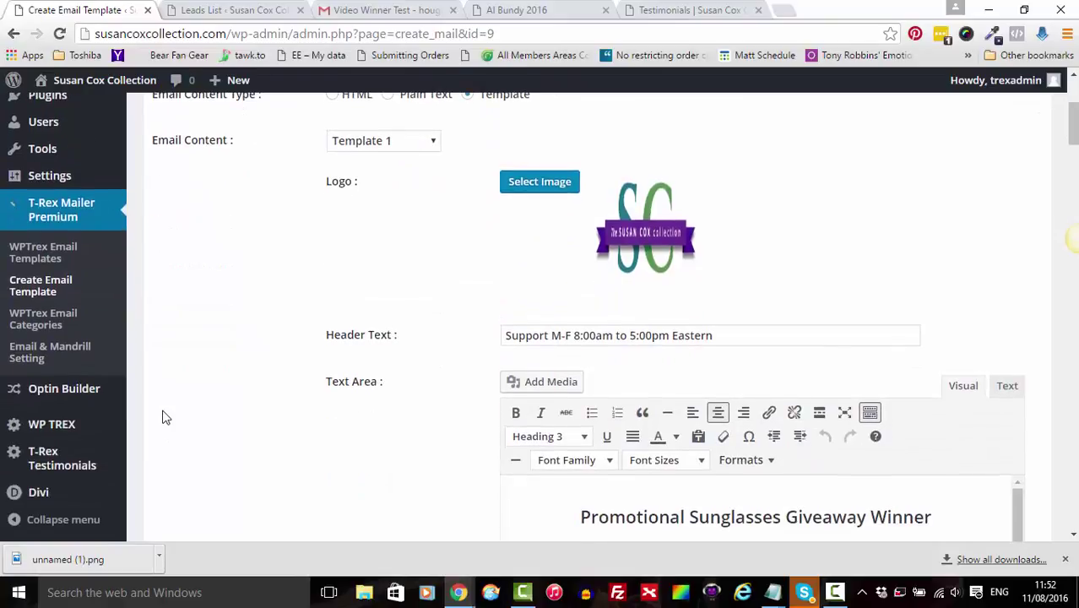
{"action": "right_click", "coordinate": [43, 348]}
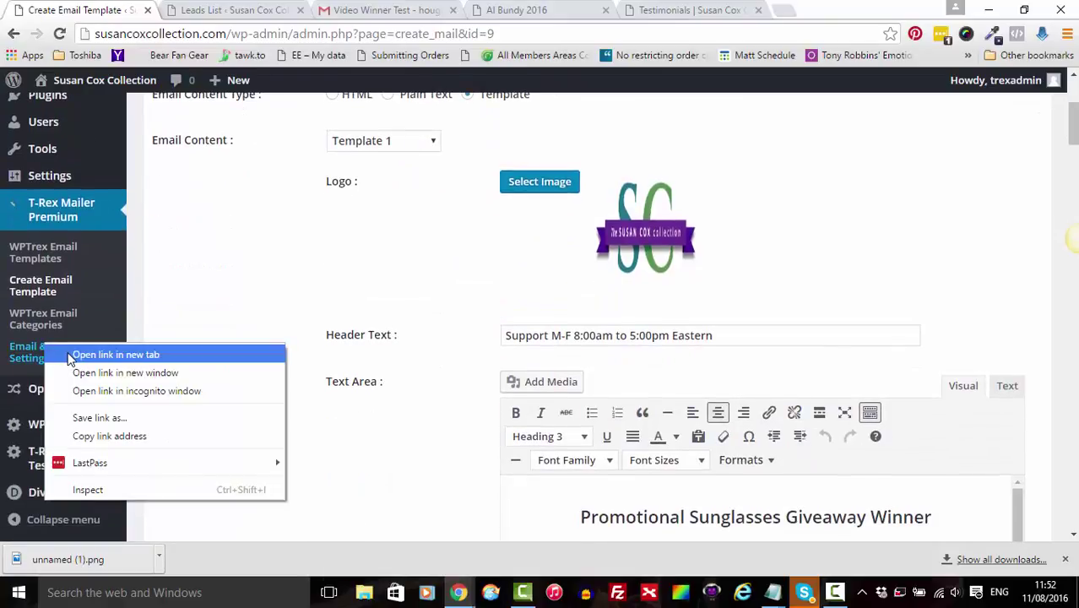
{"action": "left_click", "coordinate": [71, 356]}
{"action": "left_click", "coordinate": [393, 11]}
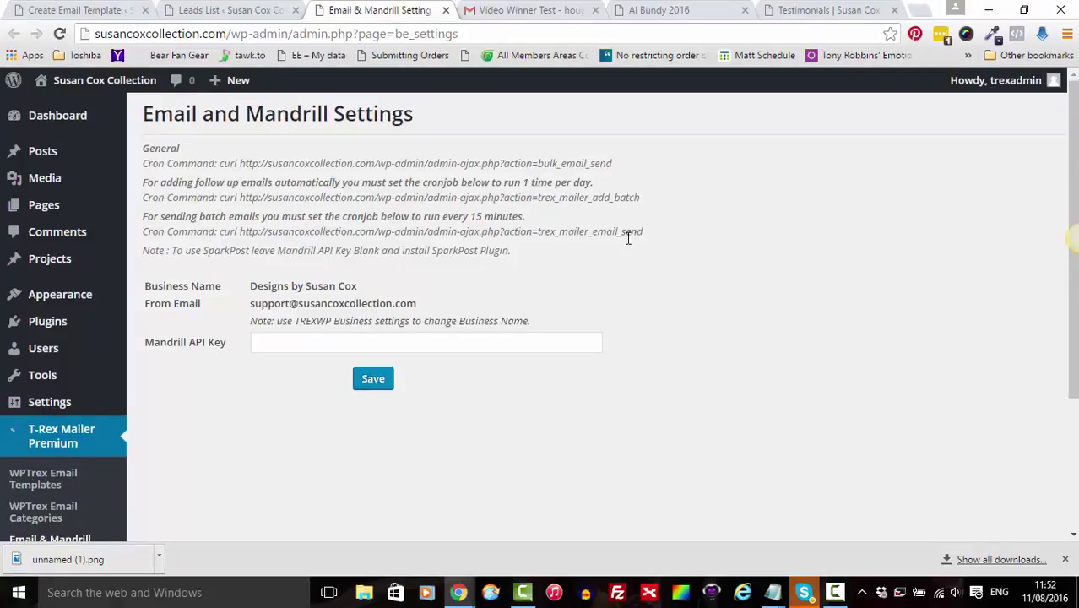
- Run the trex_mailer_email_send cron URL for batch emails in its own tab, and close that tab after it loads
{"action": "left_click_drag", "start_coordinate": [645, 234], "coordinate": [245, 236]}
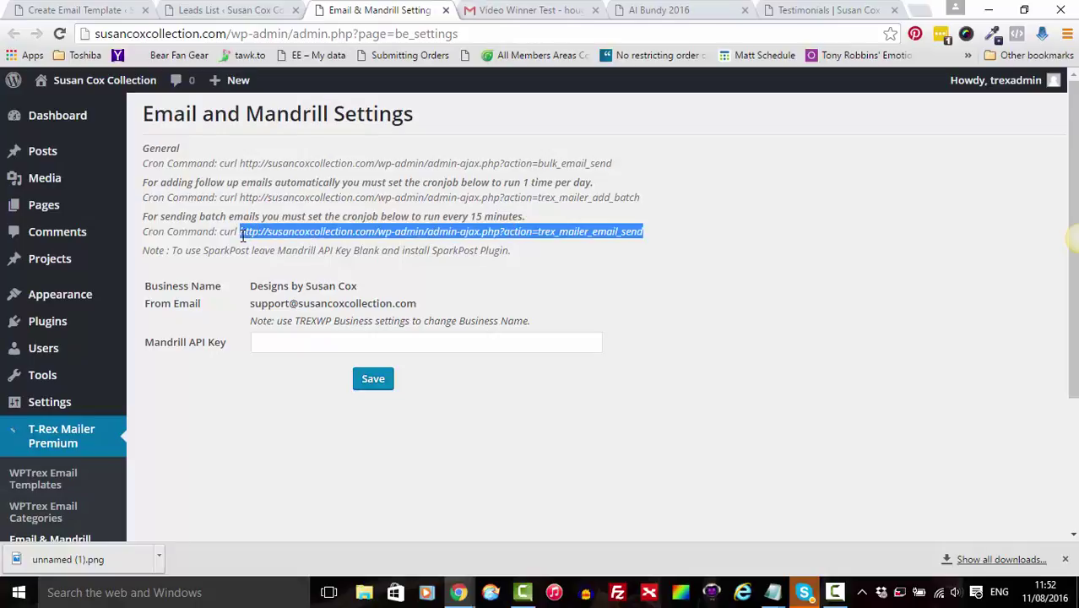
{"action": "right_click", "coordinate": [242, 235]}
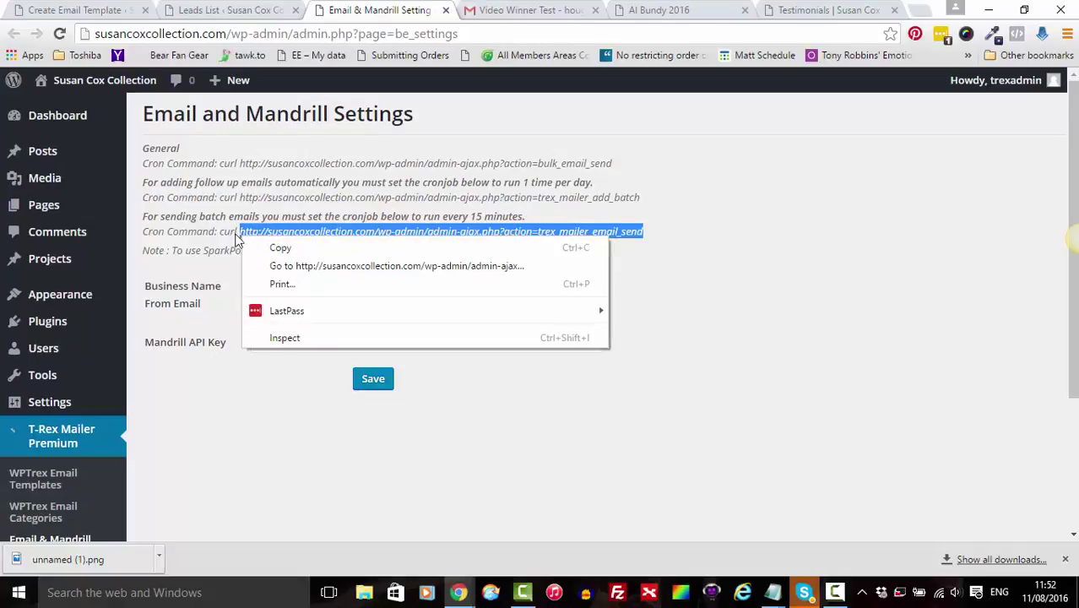
{"action": "left_click", "coordinate": [292, 266]}
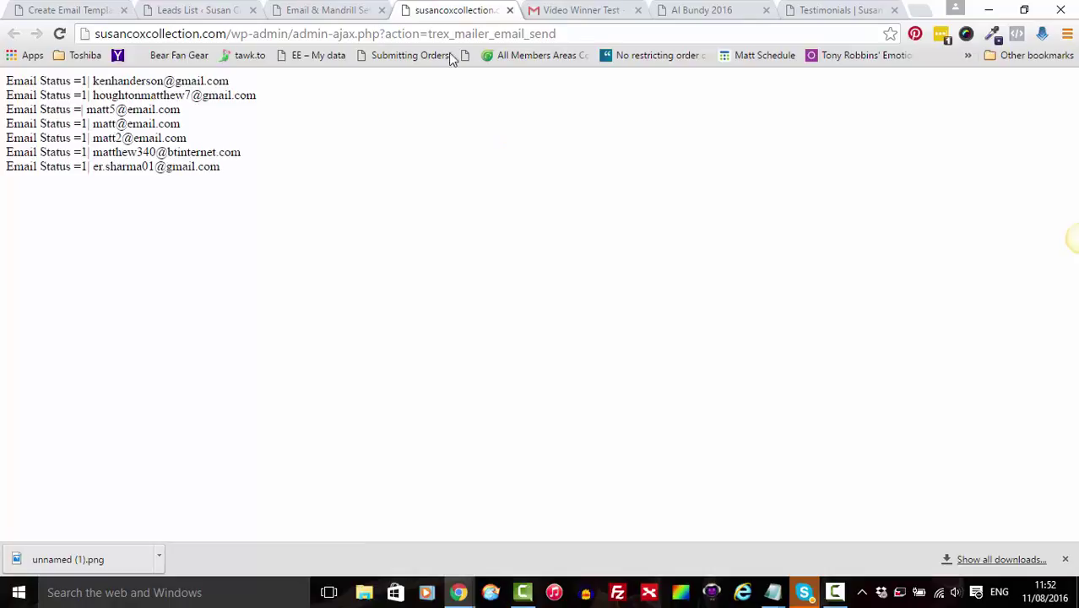
{"action": "left_click", "coordinate": [510, 10]}
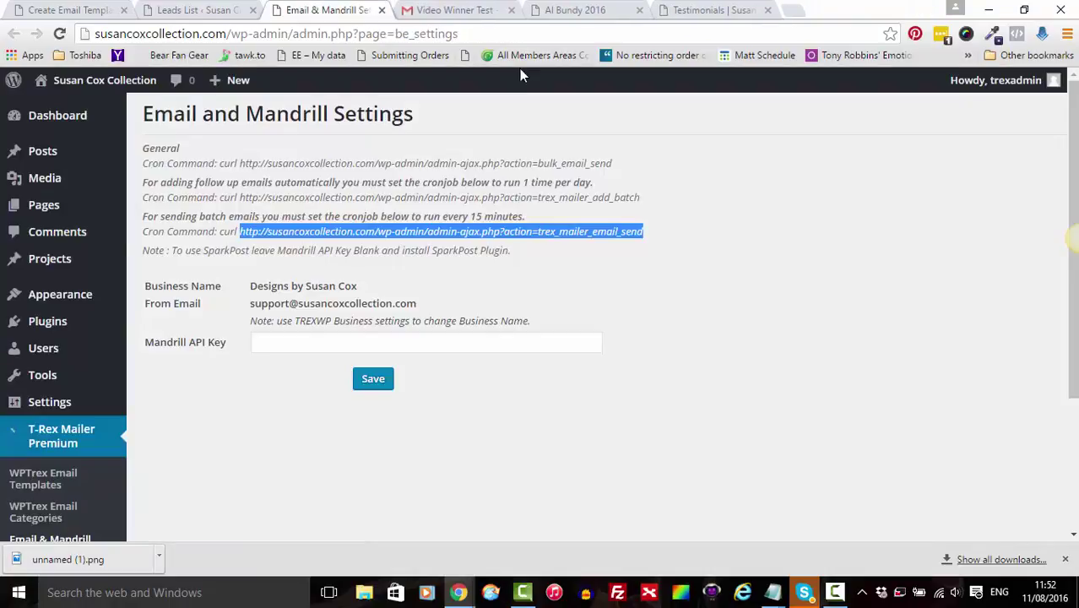
- Switch to Gmail, reload the inbox until the new Video Winner Test email arrives, and open it
{"action": "left_click", "coordinate": [466, 10]}
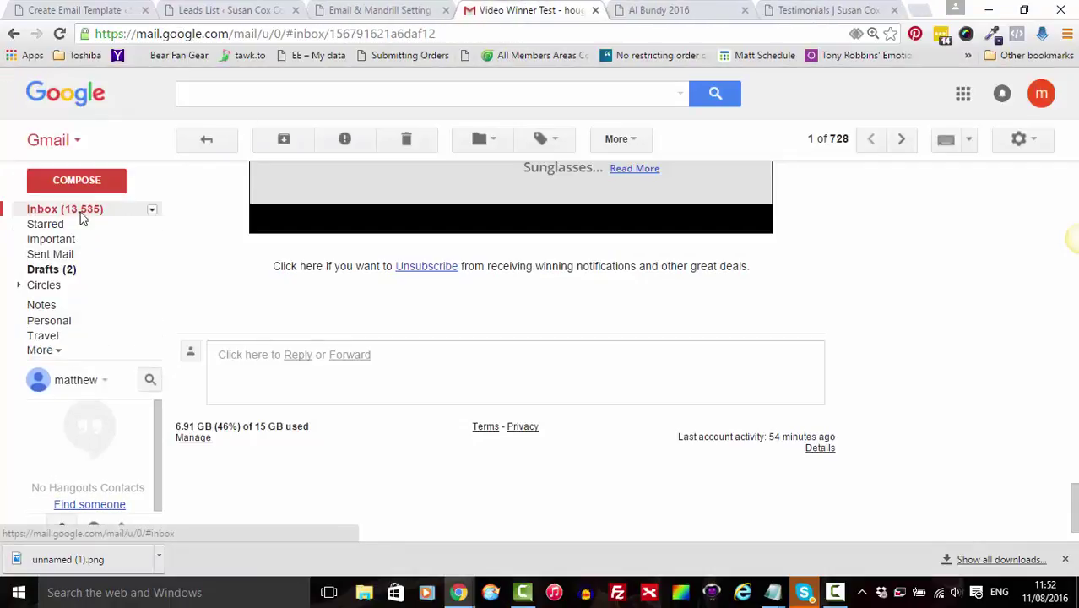
{"action": "left_click", "coordinate": [80, 213]}
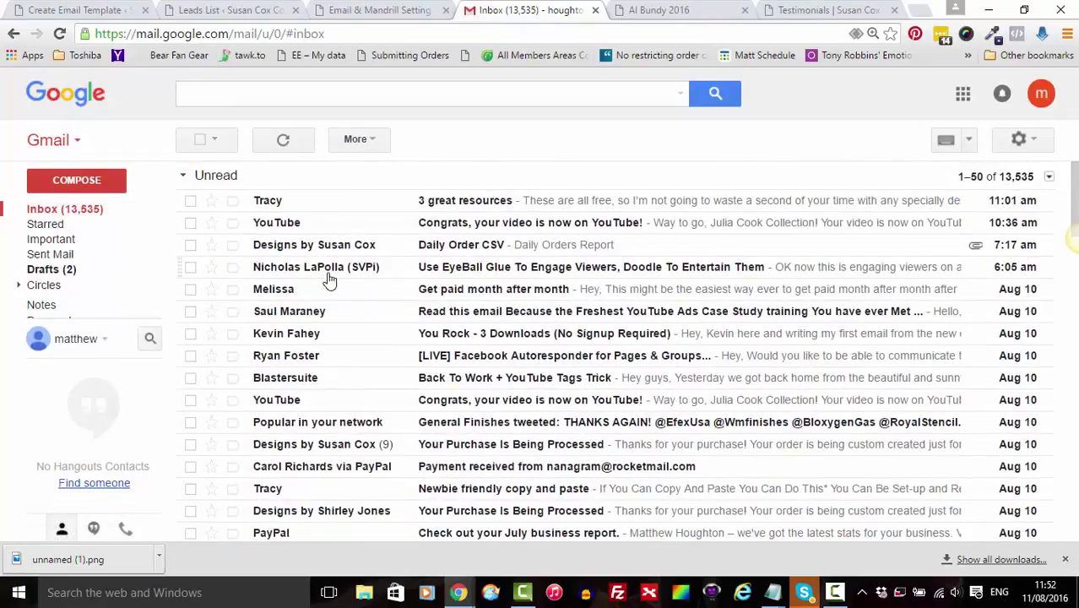
{"action": "left_click", "coordinate": [59, 34]}
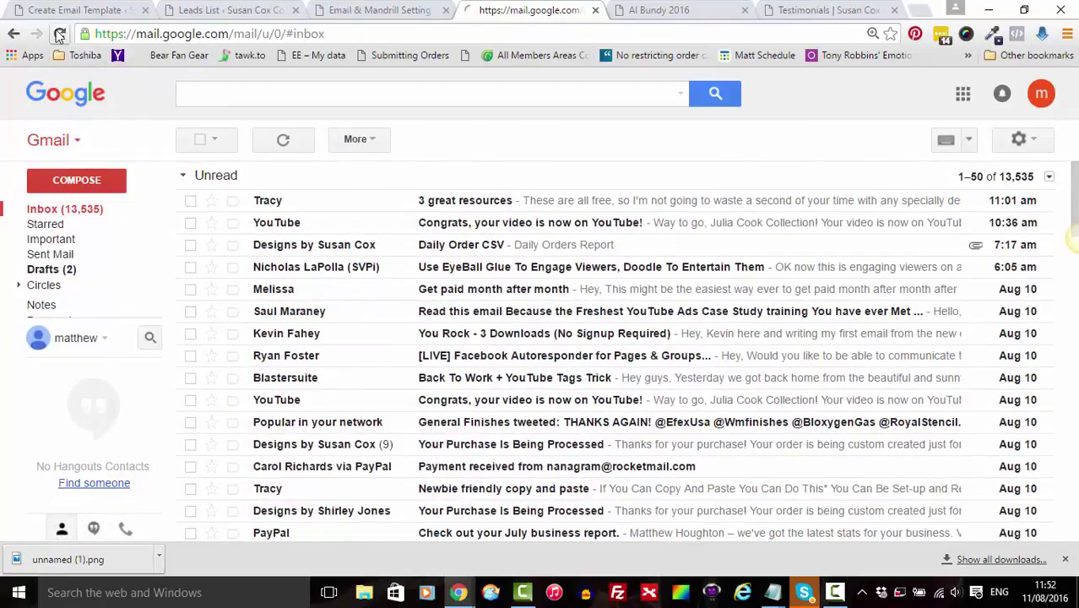
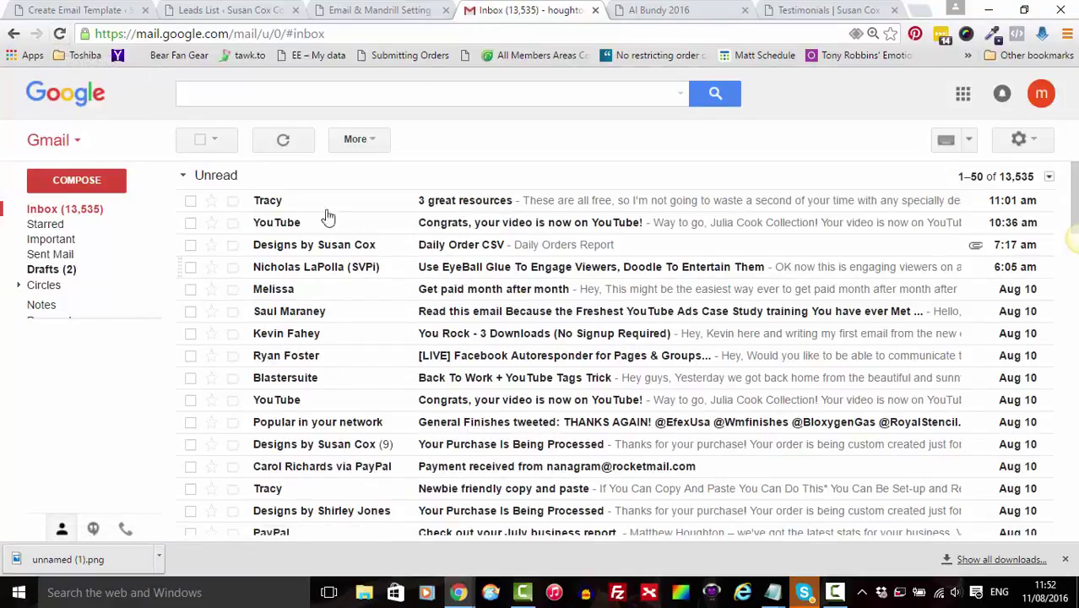
{"action": "left_click", "coordinate": [59, 33]}
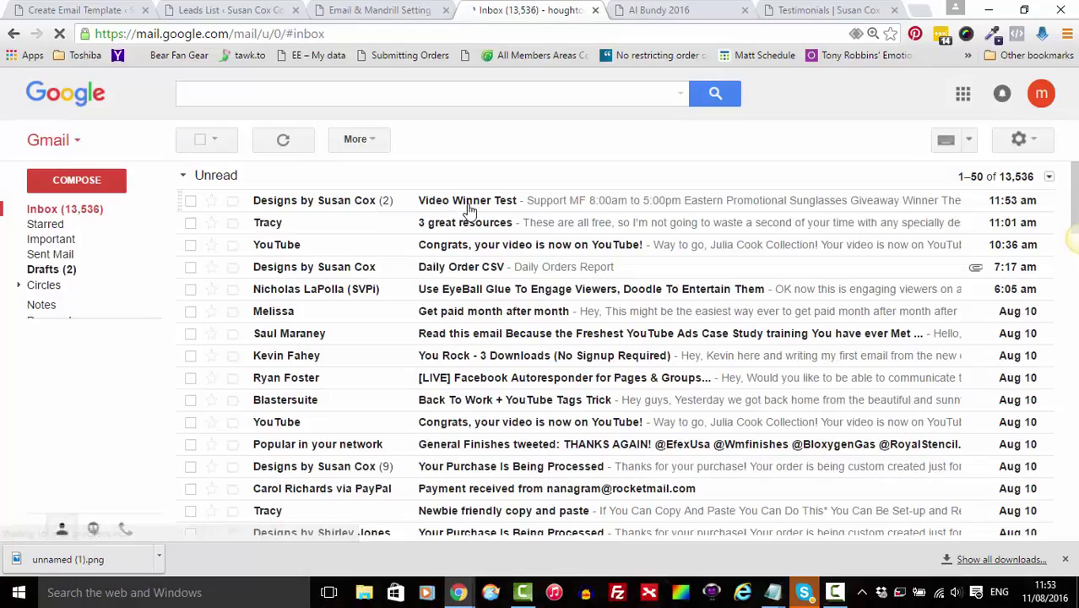
{"action": "left_click", "coordinate": [469, 203]}
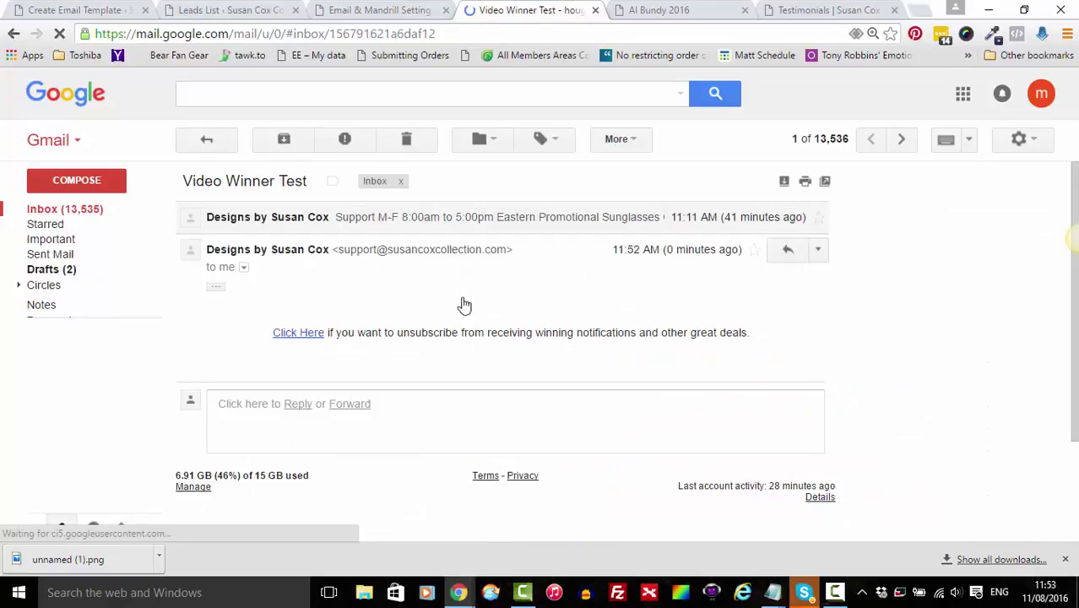
- Expand the trimmed content of the received Video Winner Test email and review it from the winner announcement to the unsubscribe link
{"action": "left_click", "coordinate": [217, 289]}
{"action": "scroll", "coordinate": [454, 403], "scroll_direction": "down", "scroll_amount": 5}
{"action": "scroll", "coordinate": [451, 399], "scroll_direction": "down", "scroll_amount": 15}
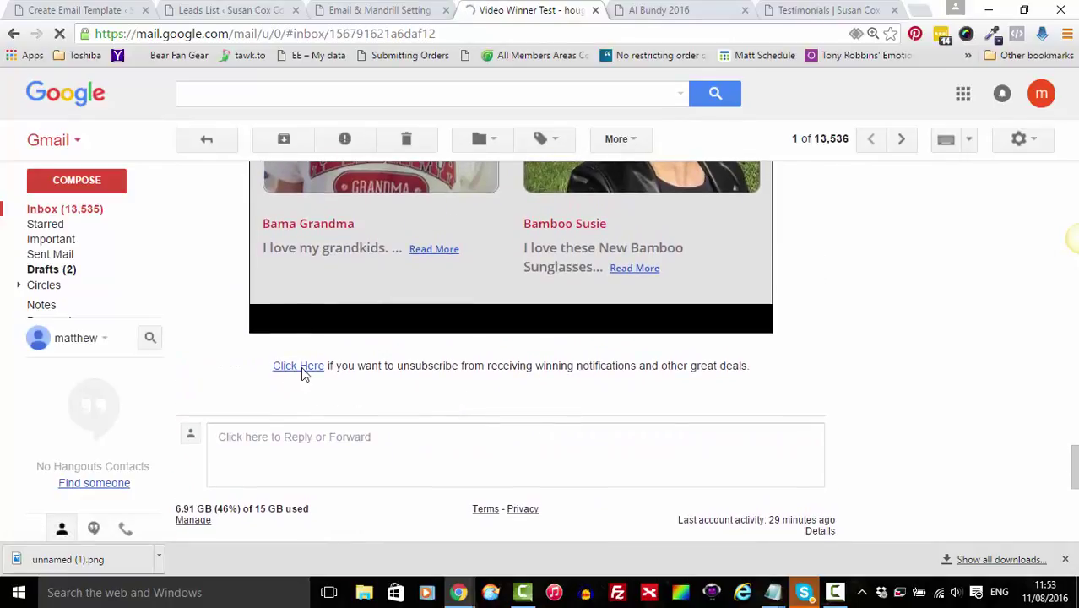
{"action": "scroll", "coordinate": [433, 397], "scroll_direction": "up", "scroll_amount": 10}
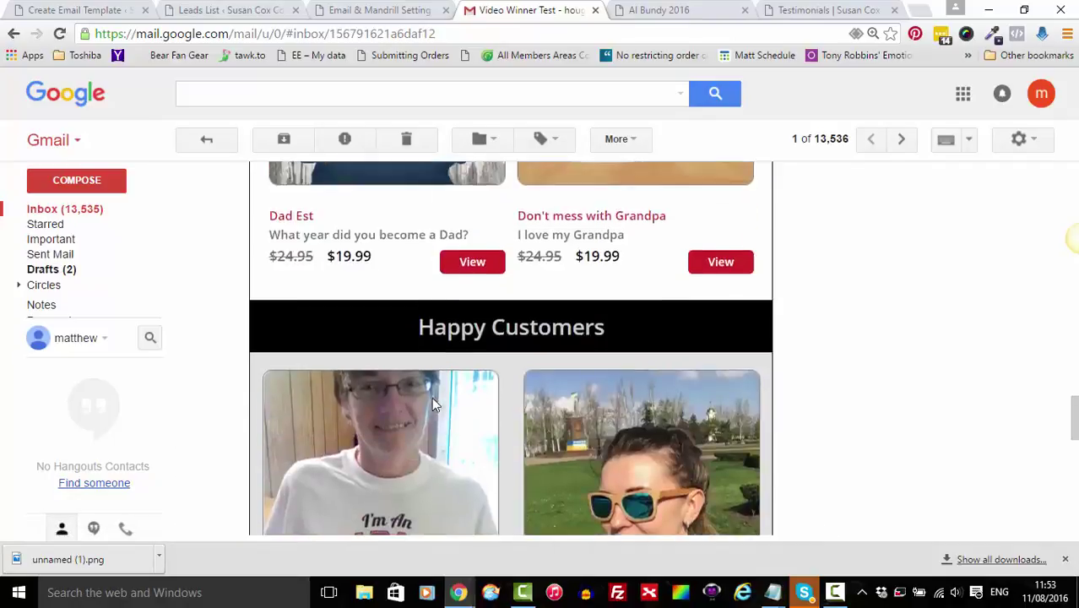
{"action": "scroll", "coordinate": [433, 406], "scroll_direction": "up", "scroll_amount": 10}
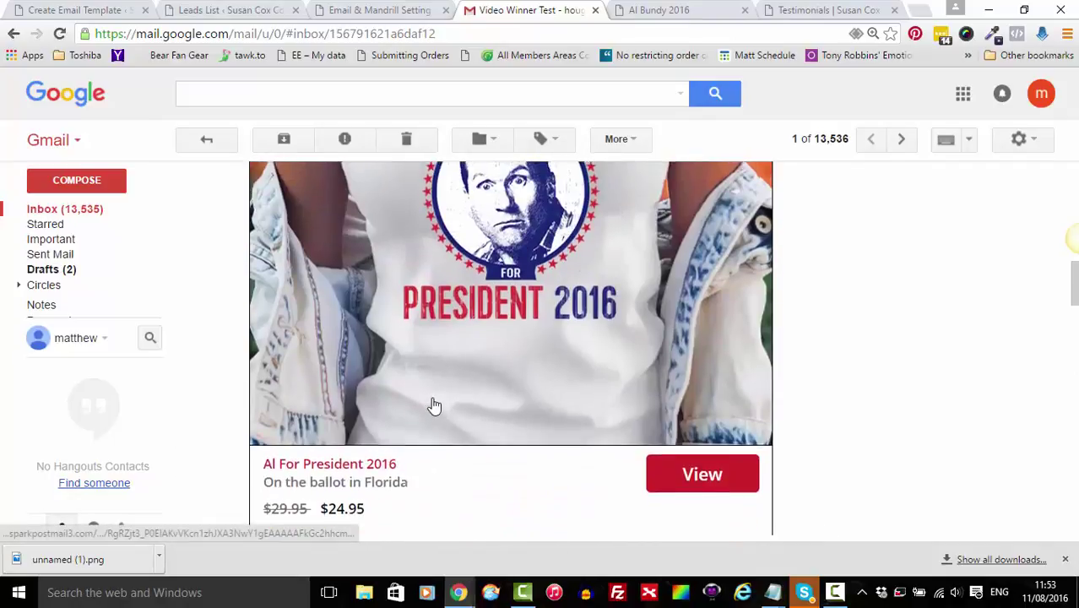
{"action": "scroll", "coordinate": [433, 403], "scroll_direction": "up", "scroll_amount": 2}
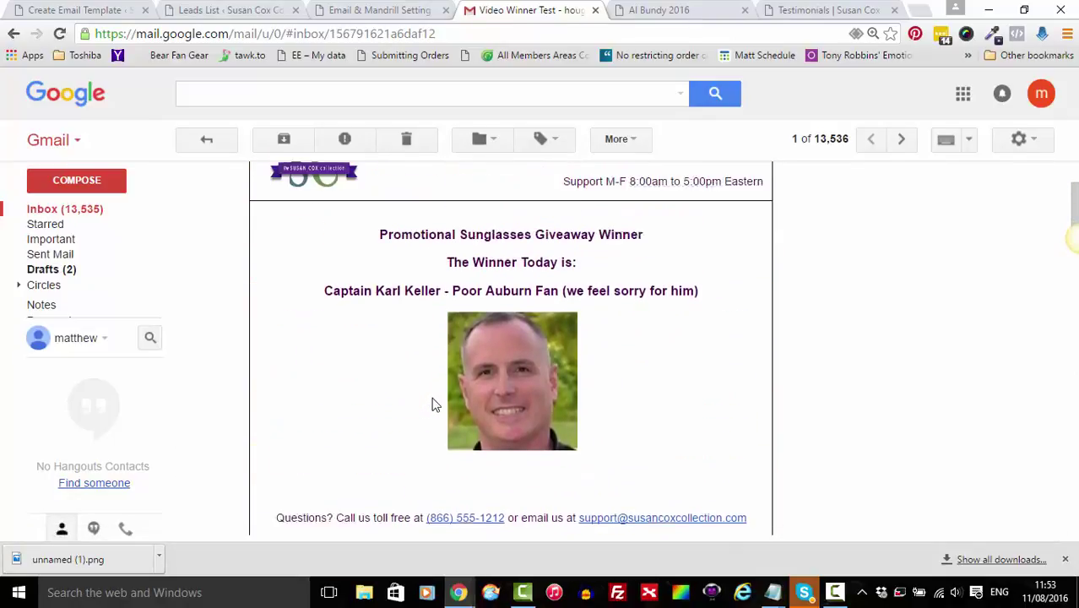
{"action": "scroll", "coordinate": [679, 359], "scroll_direction": "down", "scroll_amount": 4}
{"action": "scroll", "coordinate": [472, 412], "scroll_direction": "down", "scroll_amount": 8}
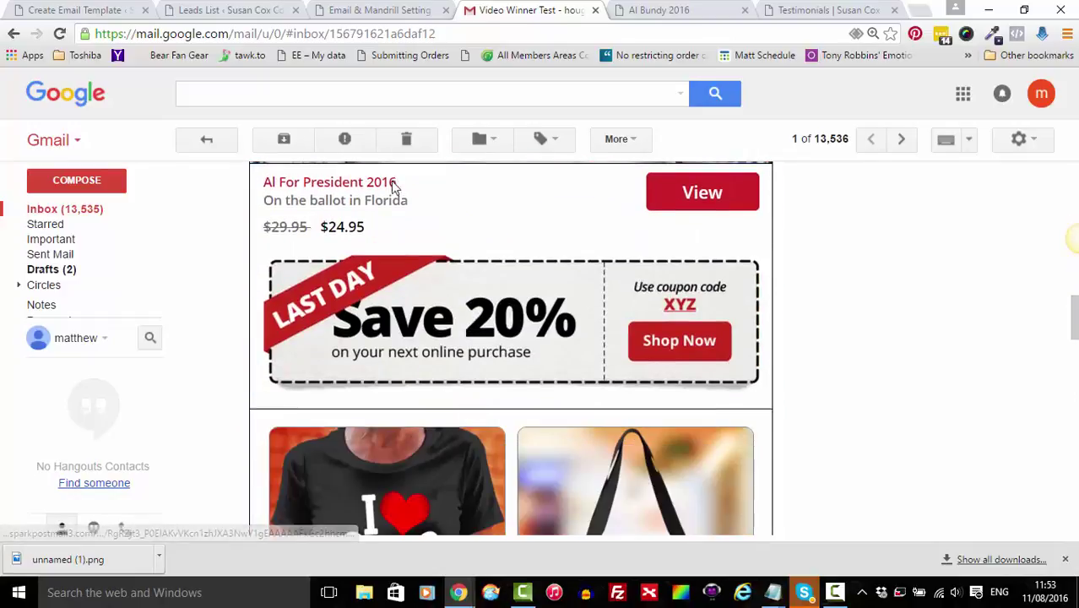
{"action": "scroll", "coordinate": [557, 314], "scroll_direction": "down", "scroll_amount": 3}
{"action": "scroll", "coordinate": [554, 314], "scroll_direction": "down", "scroll_amount": 1}
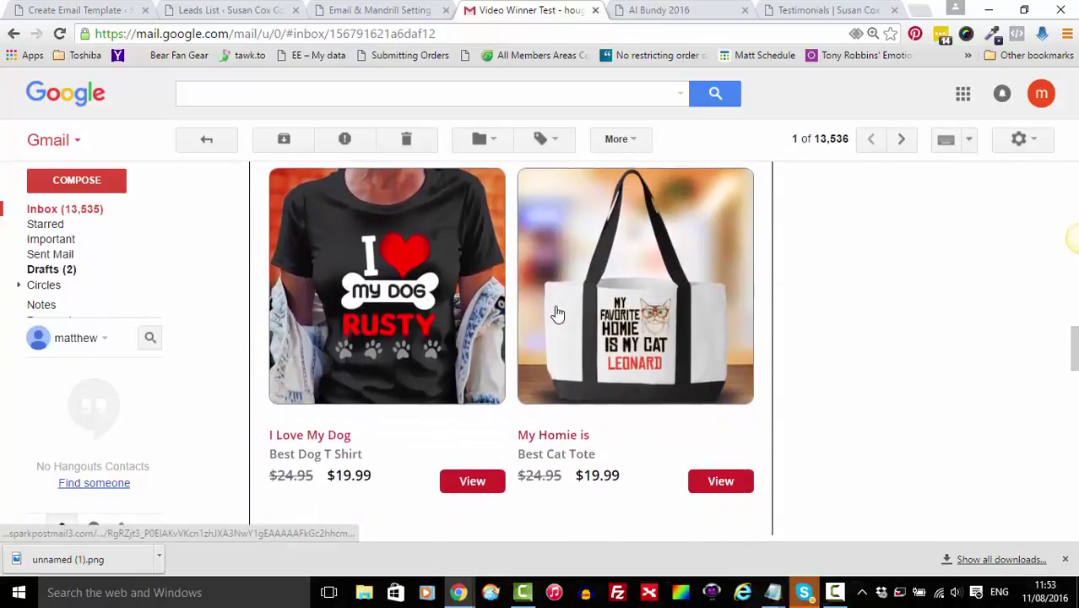
{"action": "scroll", "coordinate": [556, 313], "scroll_direction": "up", "scroll_amount": 5}
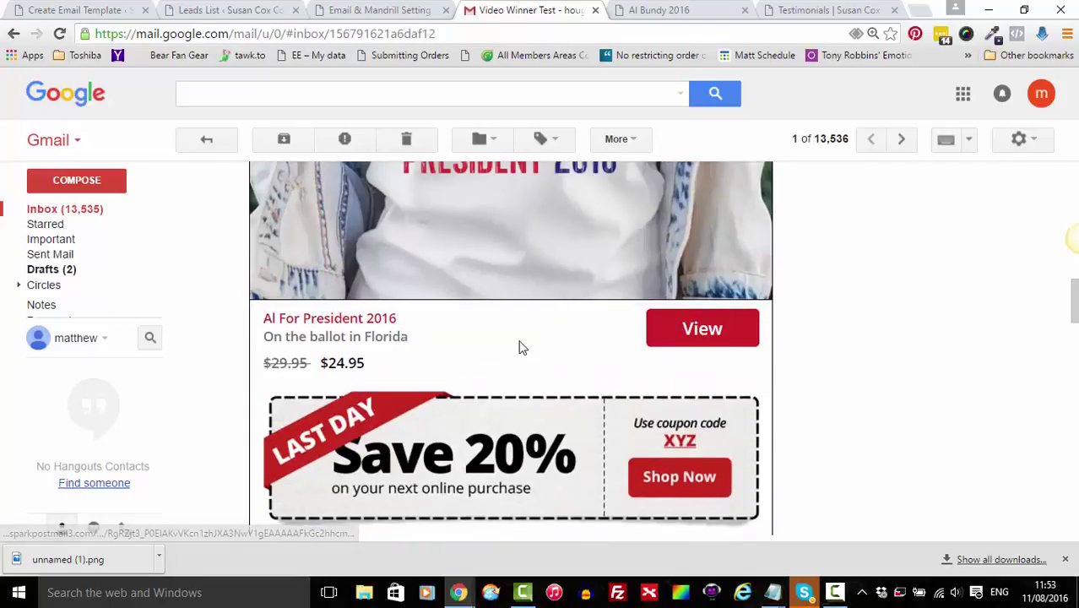
{"action": "scroll", "coordinate": [518, 344], "scroll_direction": "up", "scroll_amount": 8}
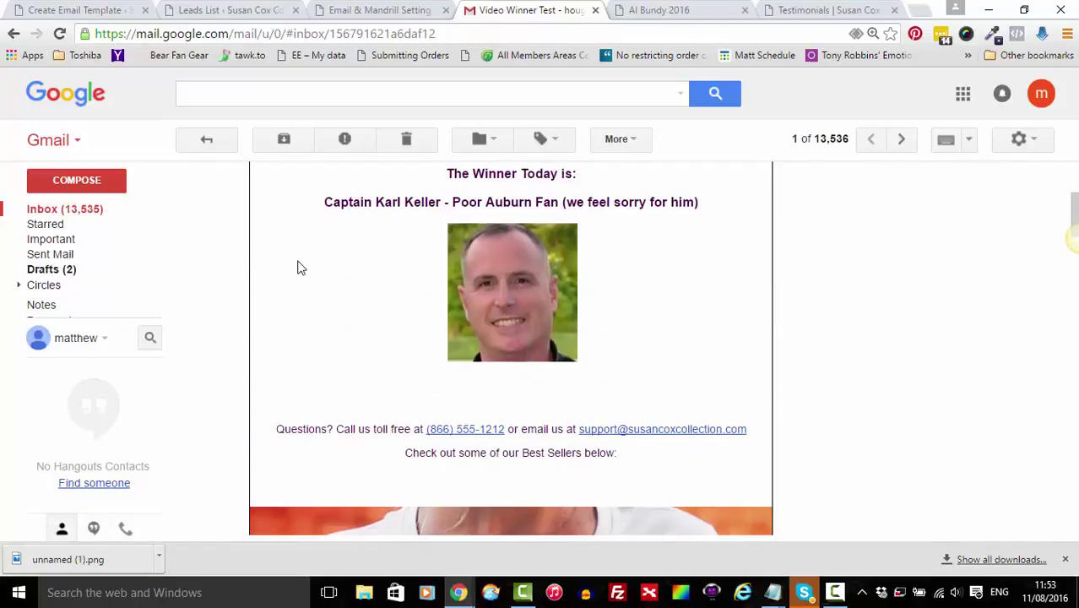
- Return to the WordPress admin, open the WPTrex Email Templates list, and open the Plain Text Email template for editing
{"action": "left_click", "coordinate": [355, 9]}
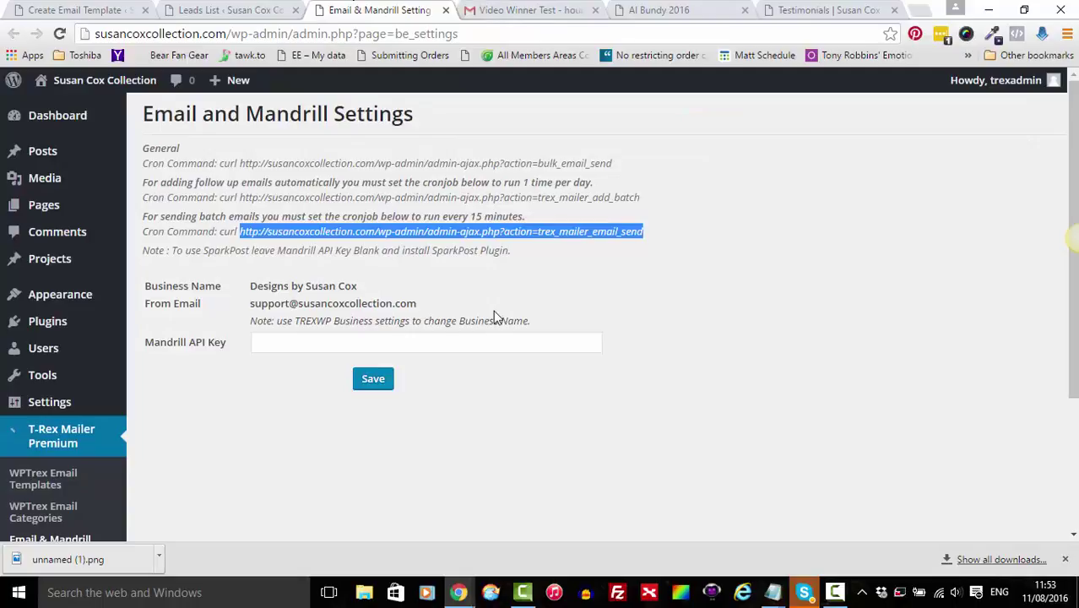
{"action": "scroll", "coordinate": [158, 171], "scroll_direction": "down", "scroll_amount": 2}
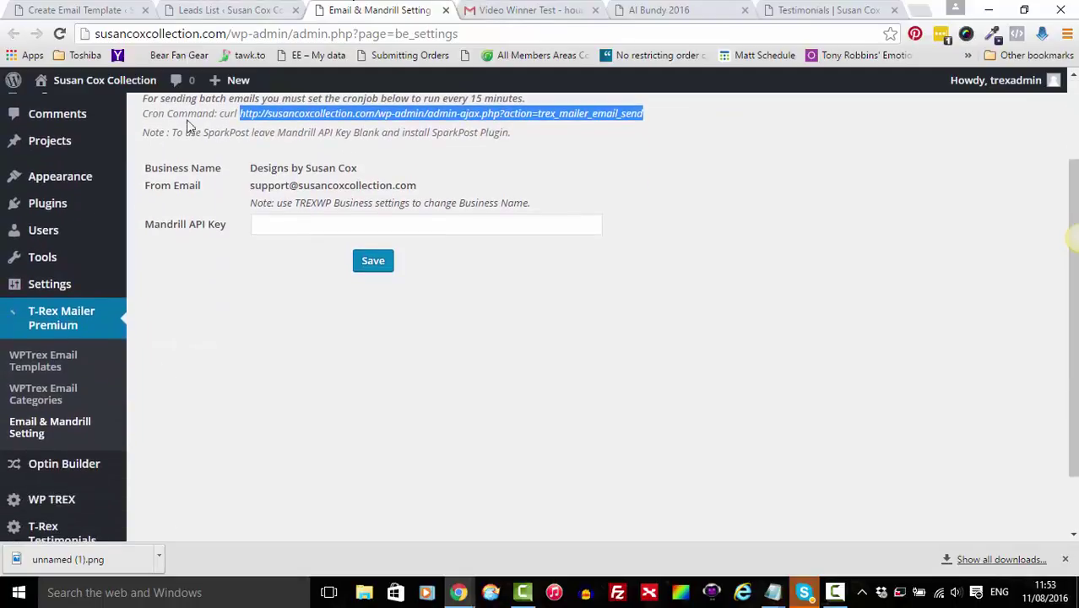
{"action": "left_click", "coordinate": [36, 366]}
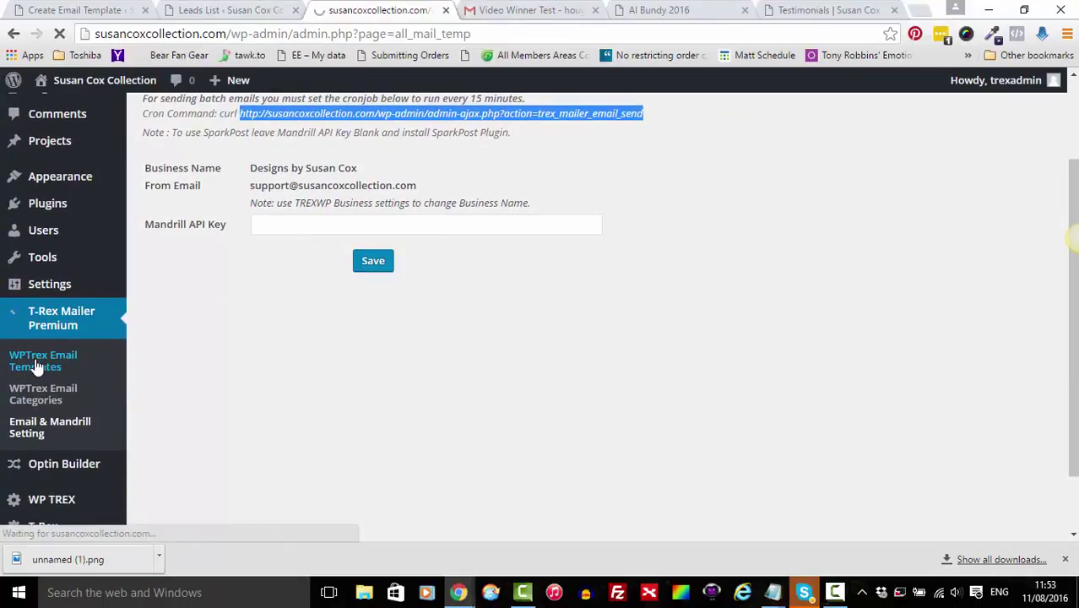
{"action": "scroll", "coordinate": [426, 321], "scroll_direction": "down", "scroll_amount": 2}
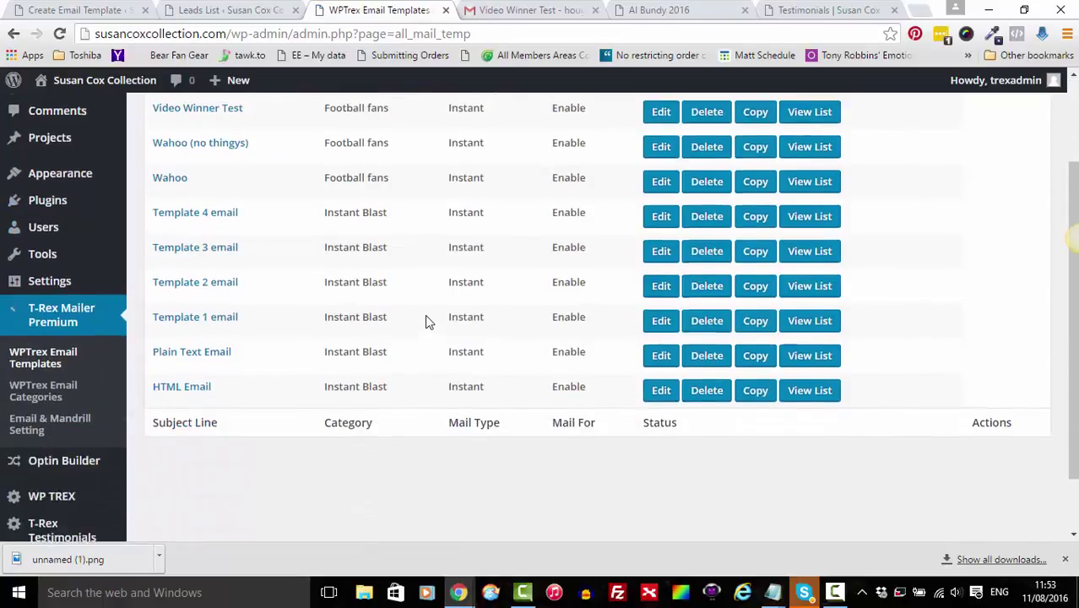
{"action": "scroll", "coordinate": [427, 321], "scroll_direction": "down", "scroll_amount": 1}
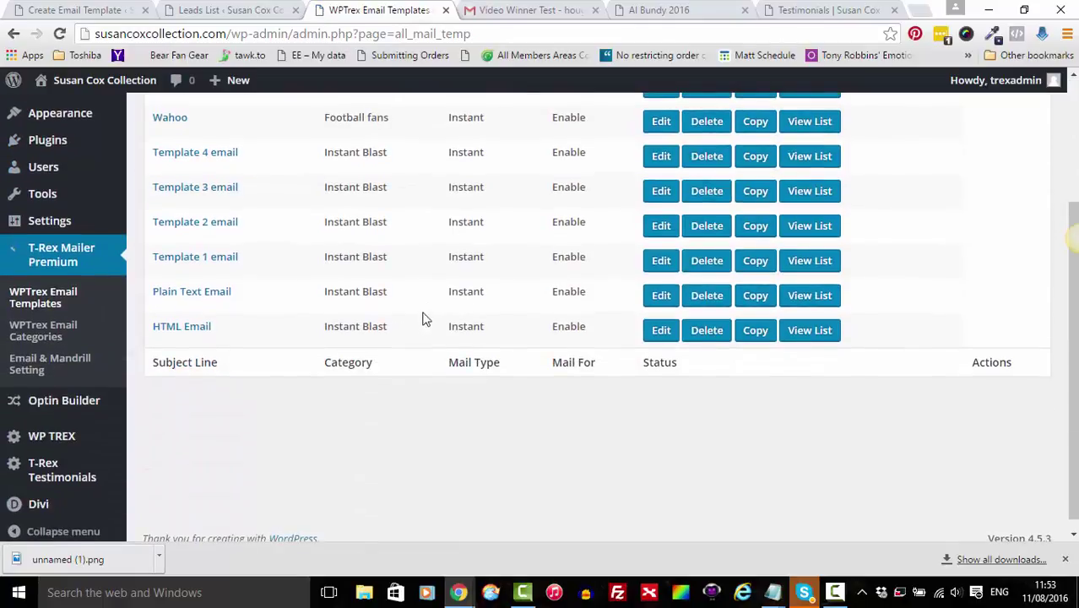
{"action": "left_click", "coordinate": [662, 297]}
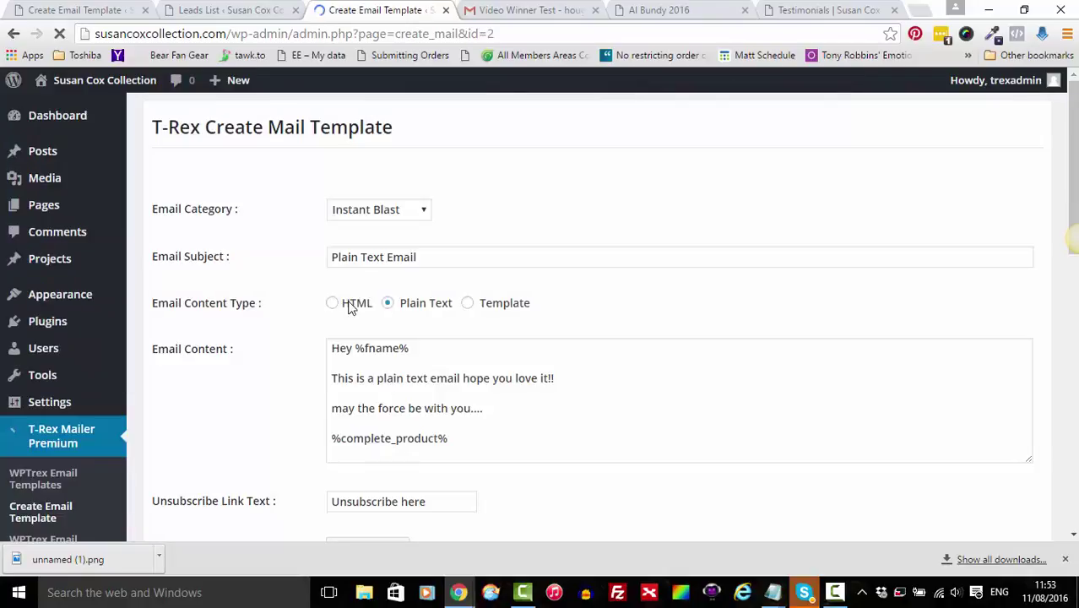
- Examine the Plain Text Email's content and the WPTrex short codes available for it
{"action": "scroll", "coordinate": [305, 377], "scroll_direction": "down", "scroll_amount": 3}
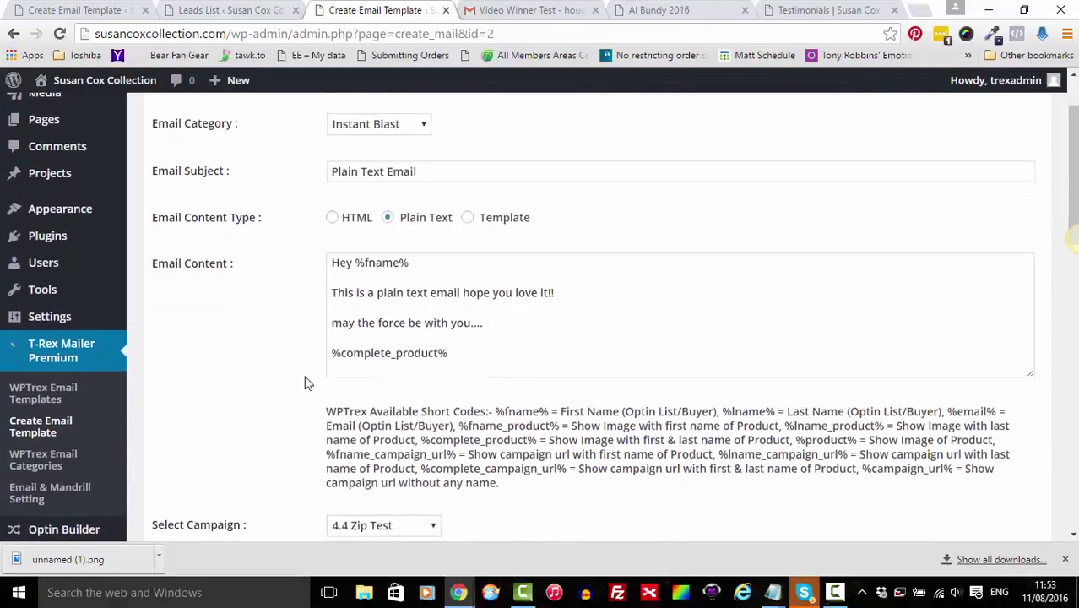
{"action": "scroll", "coordinate": [306, 383], "scroll_direction": "up", "scroll_amount": 3}
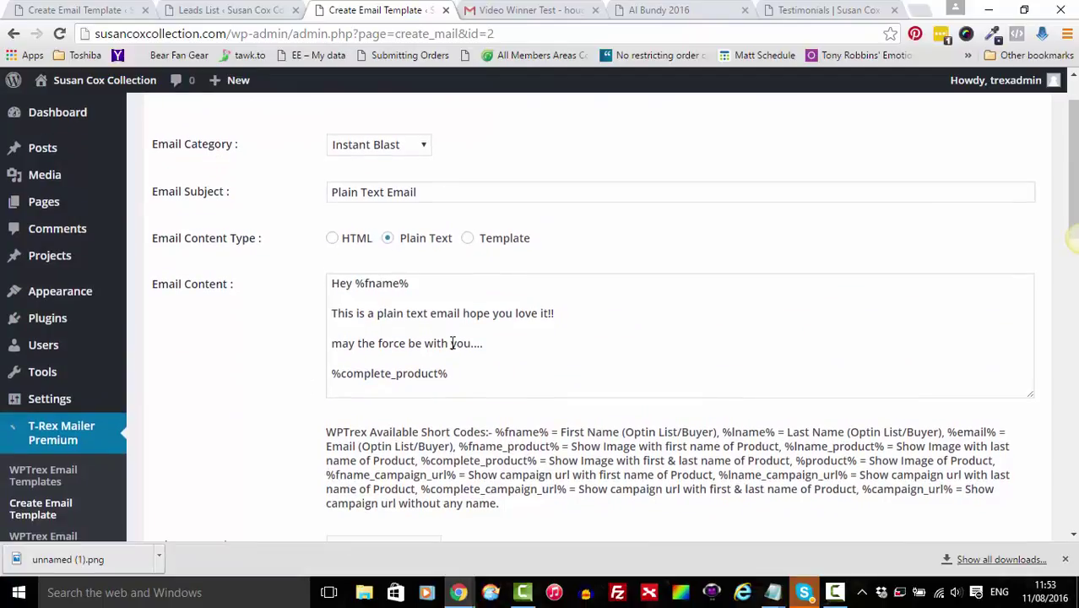
{"action": "scroll", "coordinate": [452, 342], "scroll_direction": "down", "scroll_amount": 1}
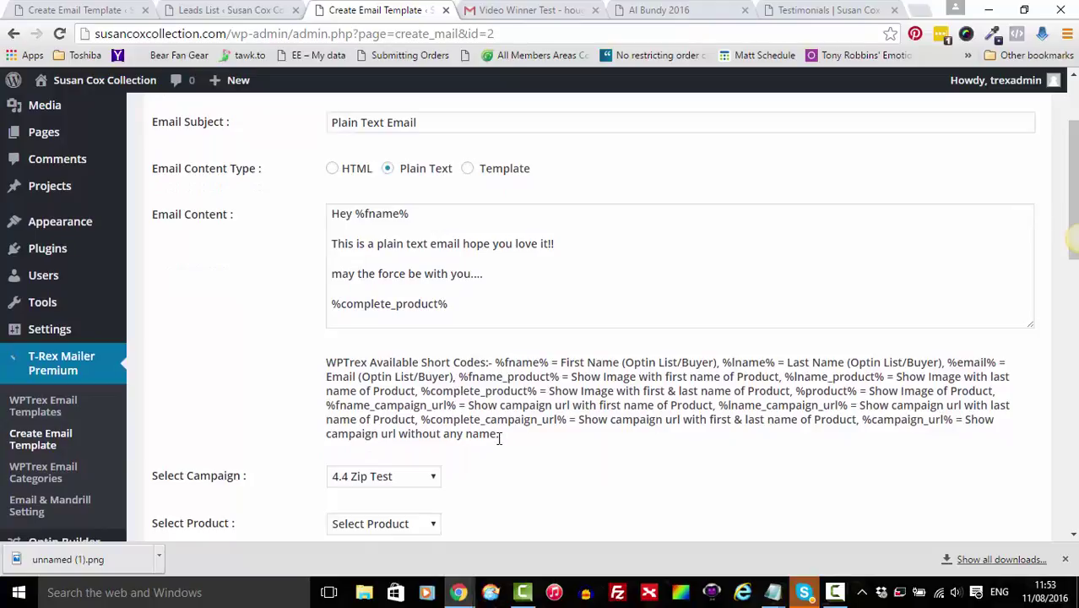
{"action": "left_click_drag", "start_coordinate": [499, 438], "coordinate": [493, 359]}
{"action": "scroll", "coordinate": [493, 359], "scroll_direction": "down", "scroll_amount": 1}
{"action": "left_click_drag", "start_coordinate": [499, 340], "coordinate": [498, 333]}
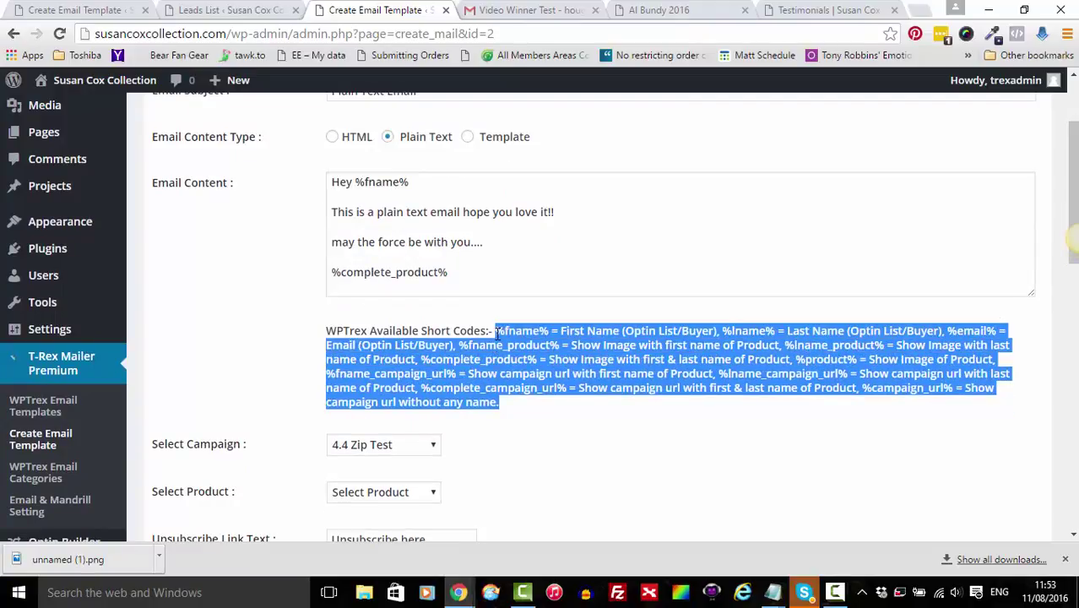
{"action": "left_click", "coordinate": [522, 283]}
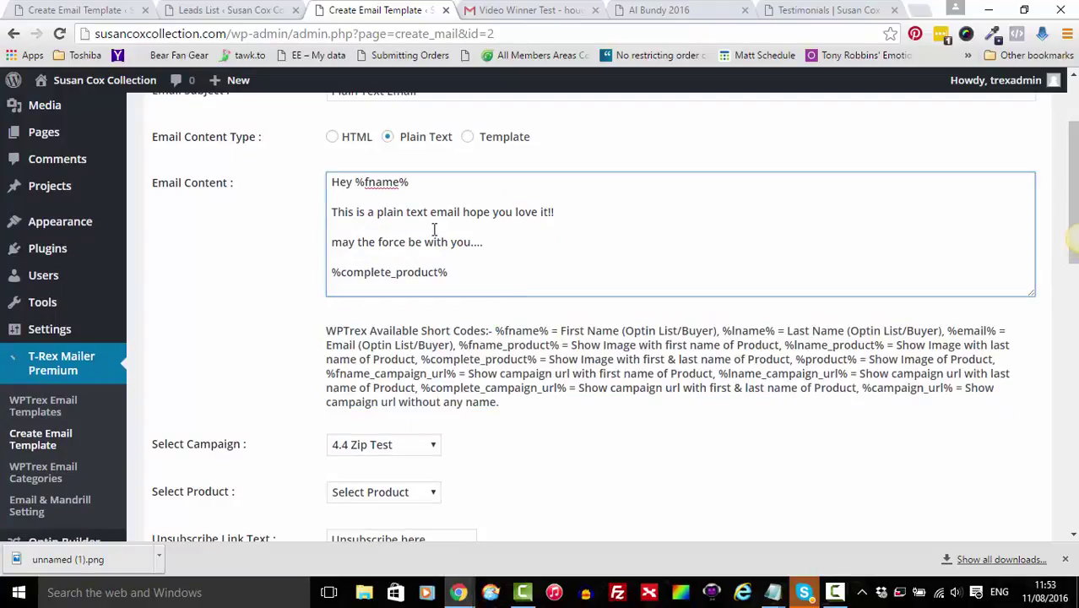
{"action": "scroll", "coordinate": [495, 267], "scroll_direction": "down", "scroll_amount": 1}
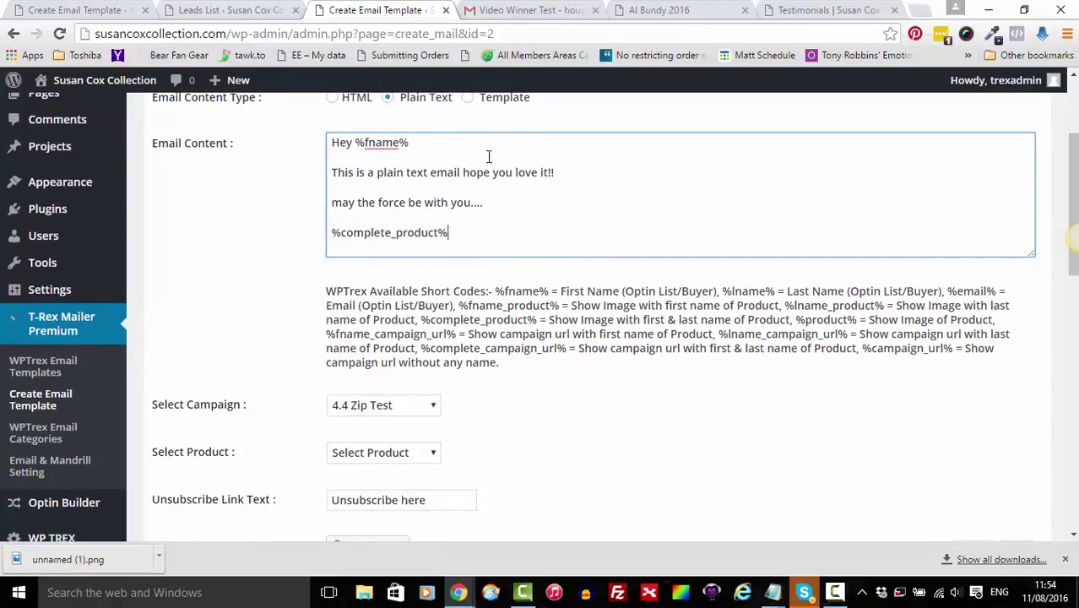
- Examine the %fname% and %complete_product% short codes in the email content and highlight the description of %complete_product%
{"action": "left_click", "coordinate": [404, 142]}
{"action": "left_click_drag", "start_coordinate": [403, 142], "coordinate": [358, 143]}
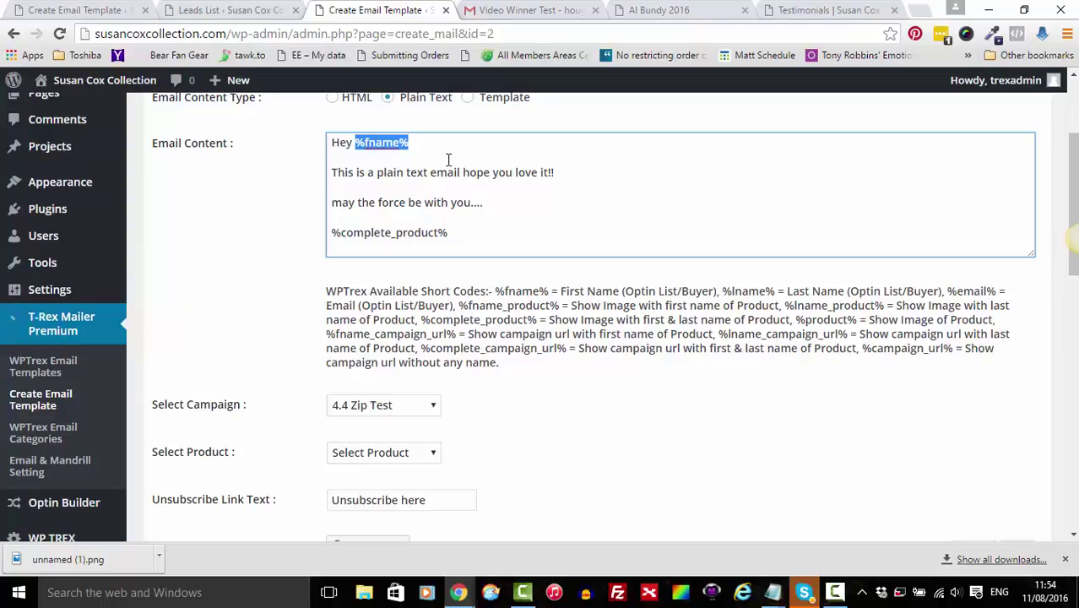
{"action": "left_click", "coordinate": [573, 335]}
{"action": "left_click", "coordinate": [450, 233]}
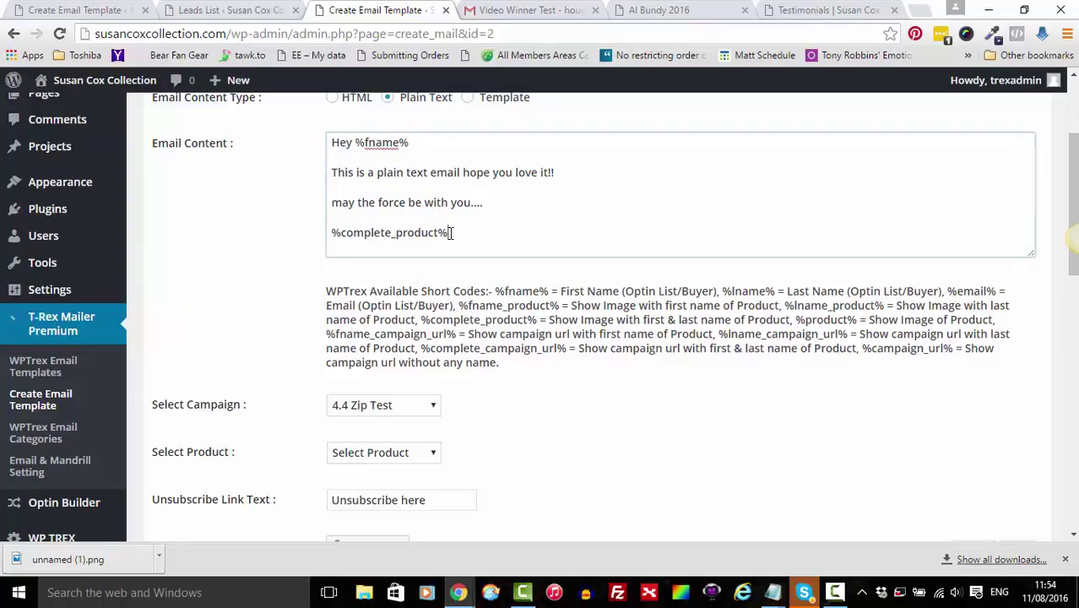
{"action": "left_click_drag", "start_coordinate": [450, 233], "coordinate": [334, 235]}
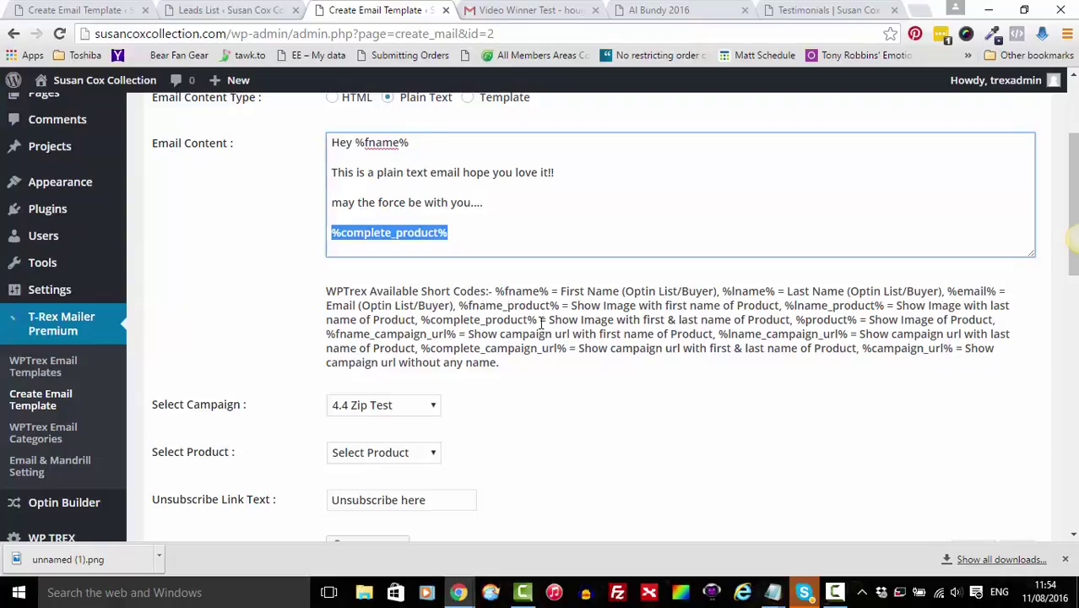
{"action": "left_click_drag", "start_coordinate": [538, 321], "coordinate": [792, 322]}
{"action": "left_click", "coordinate": [419, 321]}
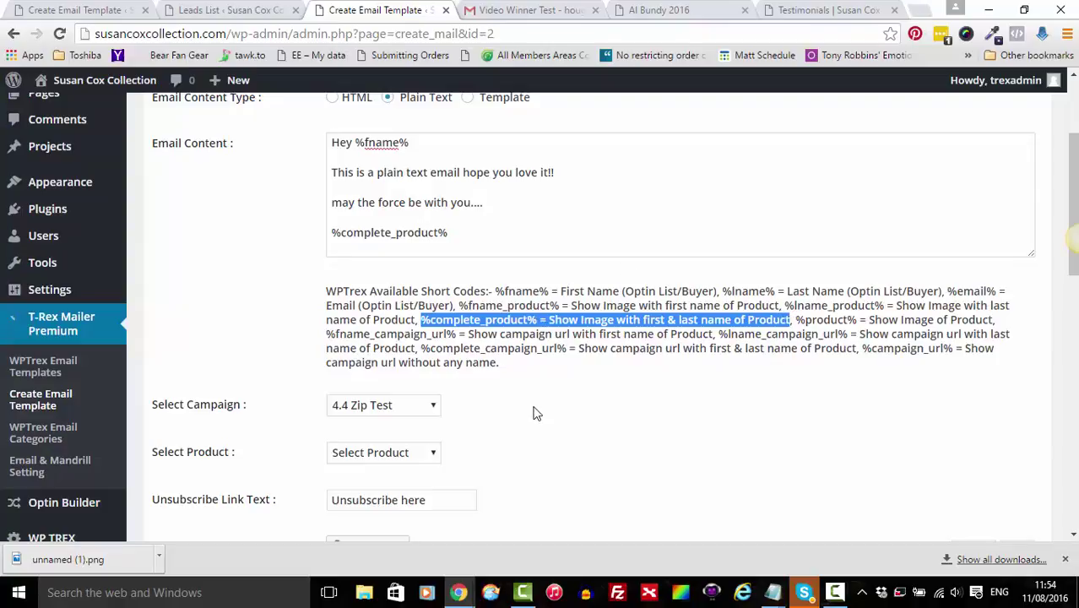
- Examine the product choices offered for the 4.4 Zip Test campaign in the Plain Text Email template
{"action": "scroll", "coordinate": [562, 301], "scroll_direction": "up", "scroll_amount": 1}
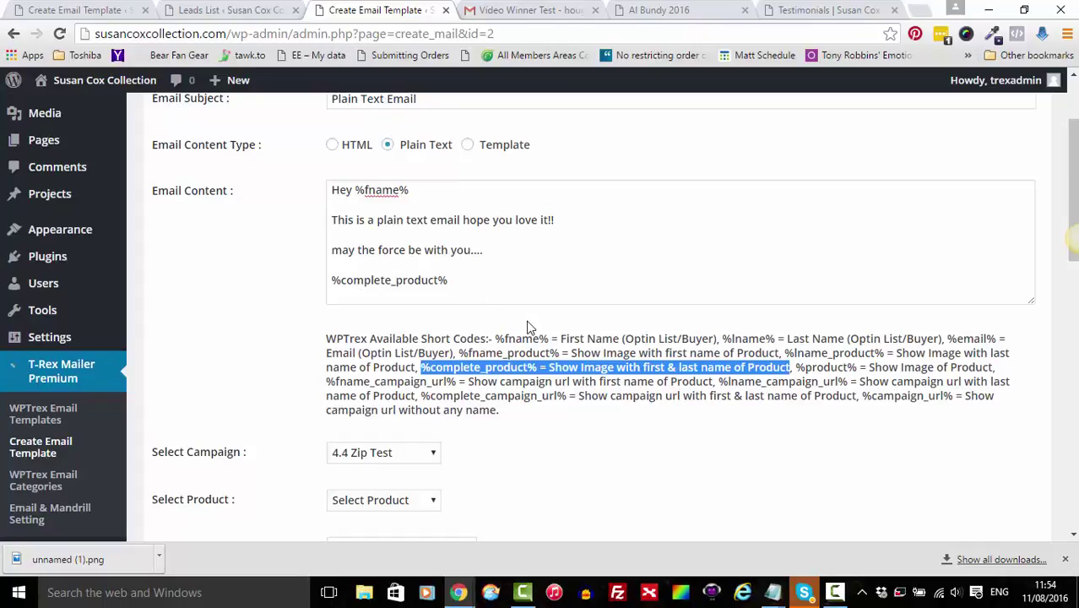
{"action": "scroll", "coordinate": [507, 302], "scroll_direction": "down", "scroll_amount": 1}
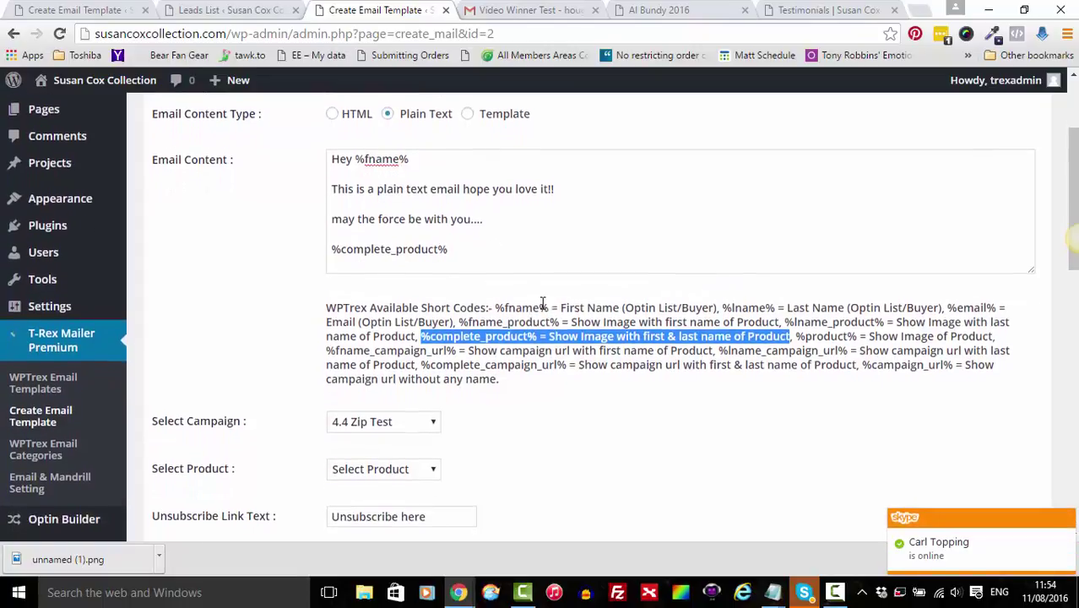
{"action": "scroll", "coordinate": [542, 308], "scroll_direction": "down", "scroll_amount": 3}
{"action": "scroll", "coordinate": [543, 302], "scroll_direction": "down", "scroll_amount": 1}
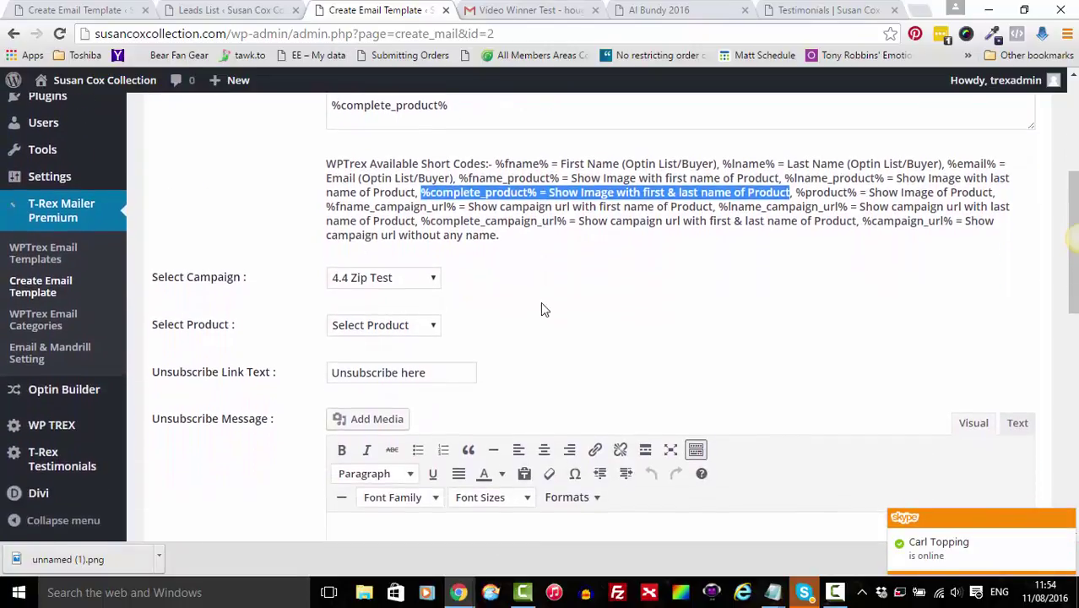
{"action": "left_click", "coordinate": [541, 302]}
{"action": "scroll", "coordinate": [507, 311], "scroll_direction": "down", "scroll_amount": 2}
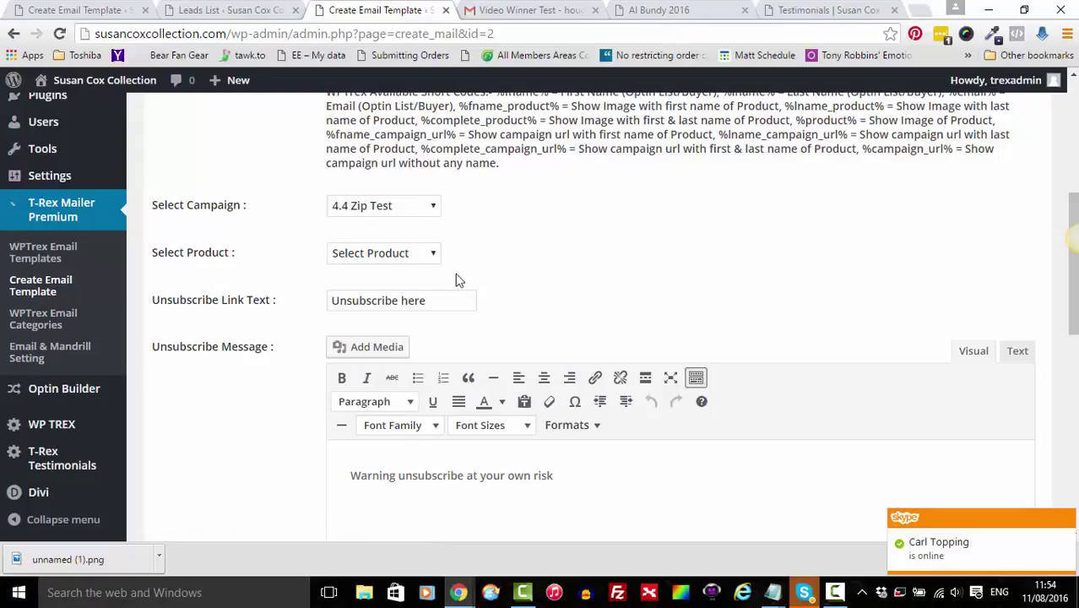
{"action": "left_click", "coordinate": [428, 256]}
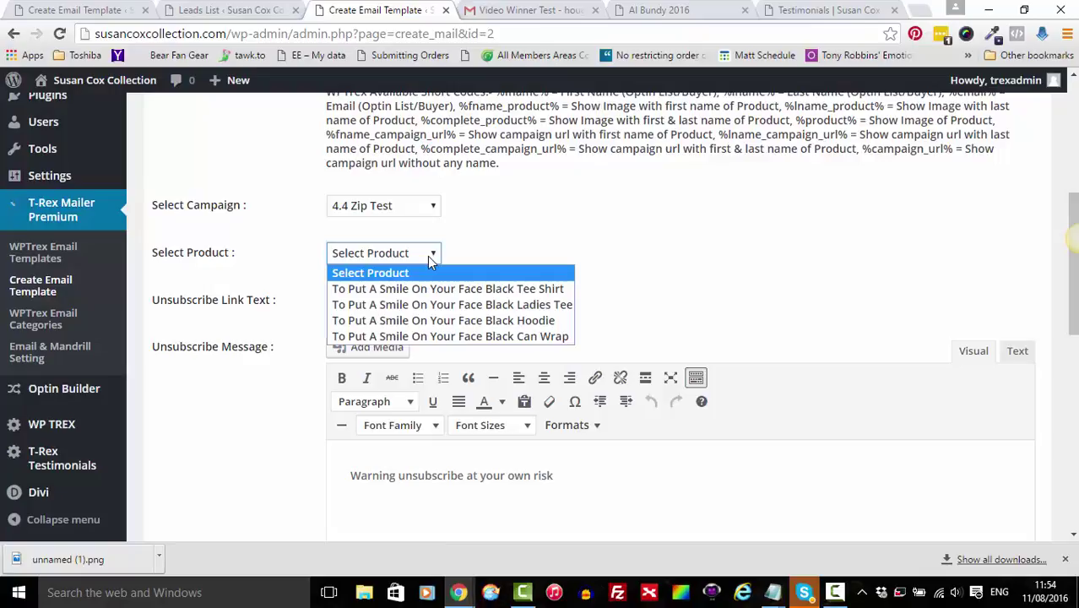
{"action": "left_click", "coordinate": [501, 229]}
{"action": "left_click", "coordinate": [428, 205]}
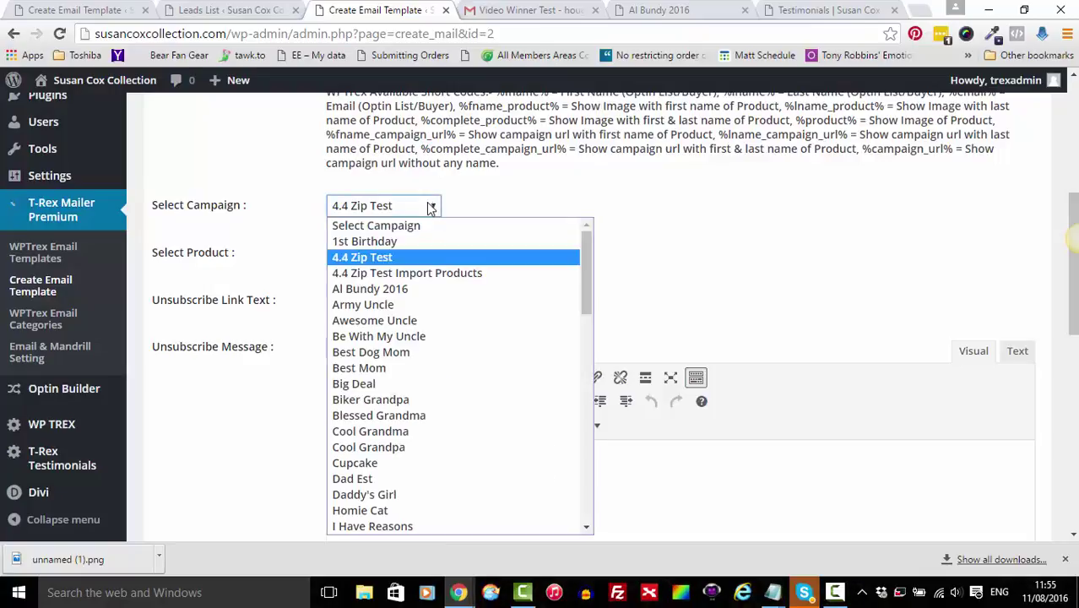
{"action": "left_click", "coordinate": [416, 258]}
{"action": "left_click", "coordinate": [436, 253]}
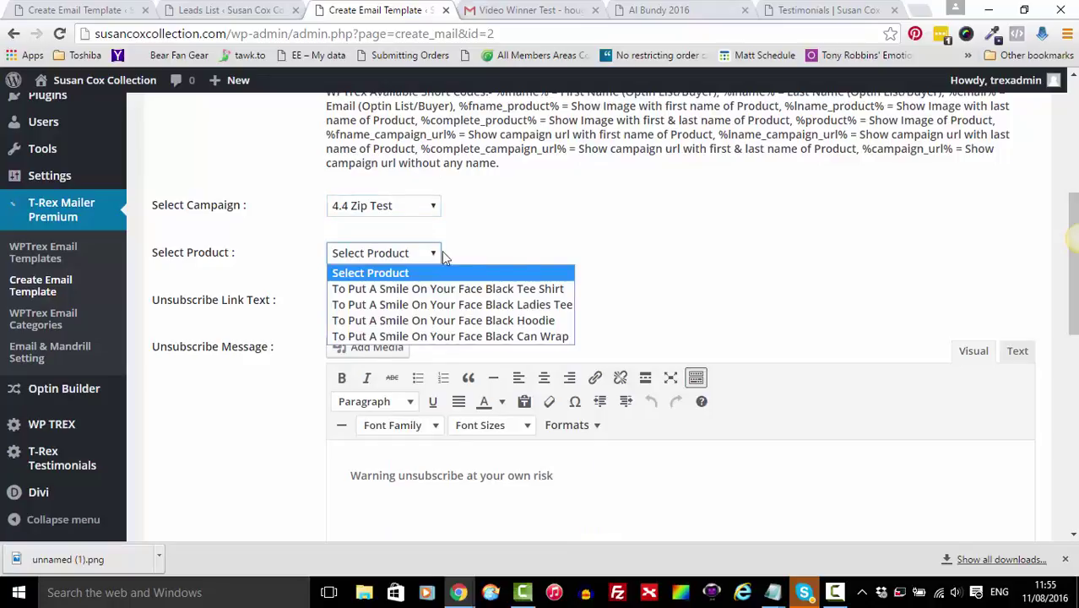
{"action": "left_click", "coordinate": [525, 249]}
- Examine the full range of campaigns that can be assigned to the Plain Text Email template
{"action": "left_click", "coordinate": [434, 207]}
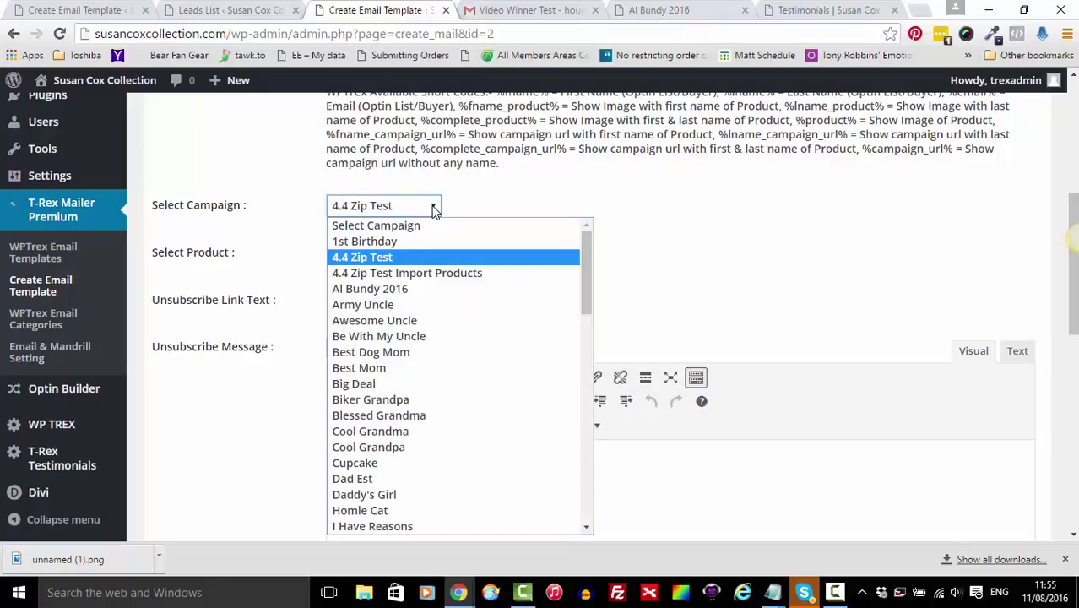
{"action": "left_click", "coordinate": [483, 192]}
{"action": "left_click", "coordinate": [410, 261]}
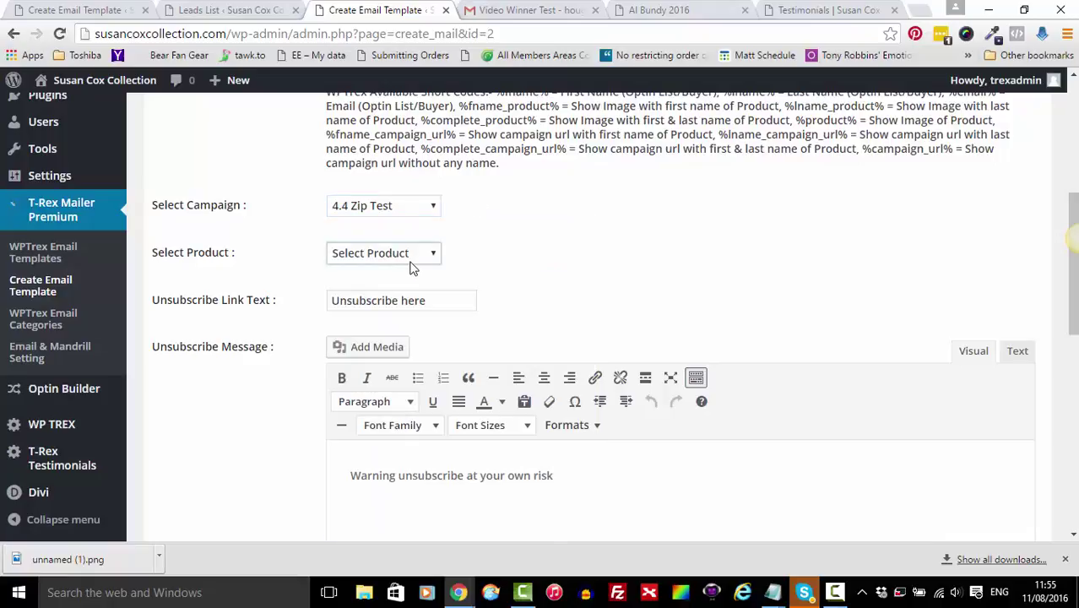
{"action": "left_click", "coordinate": [499, 244]}
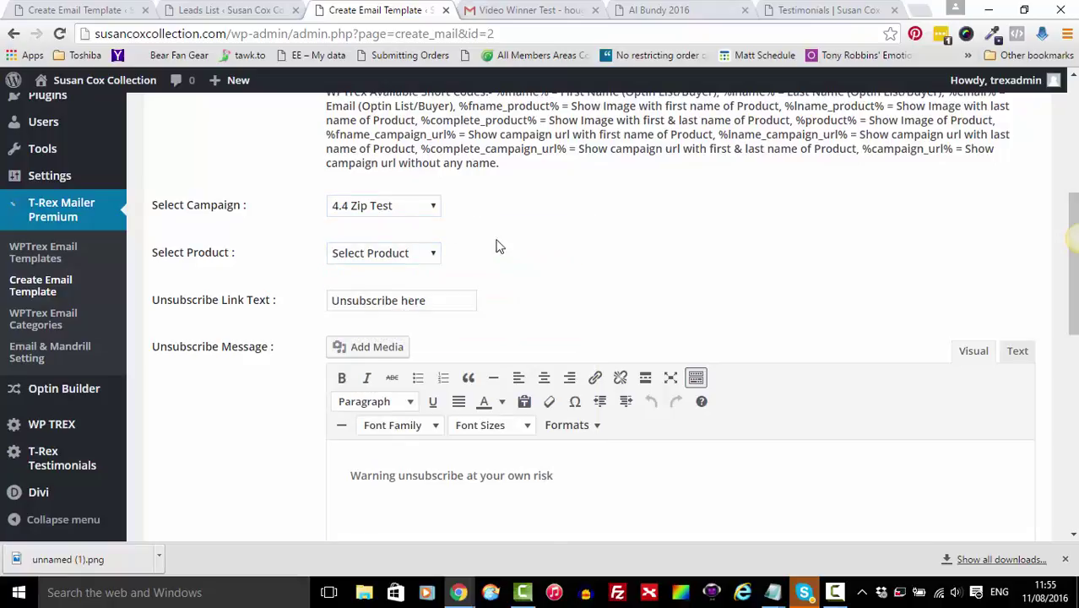
{"action": "left_click", "coordinate": [422, 207]}
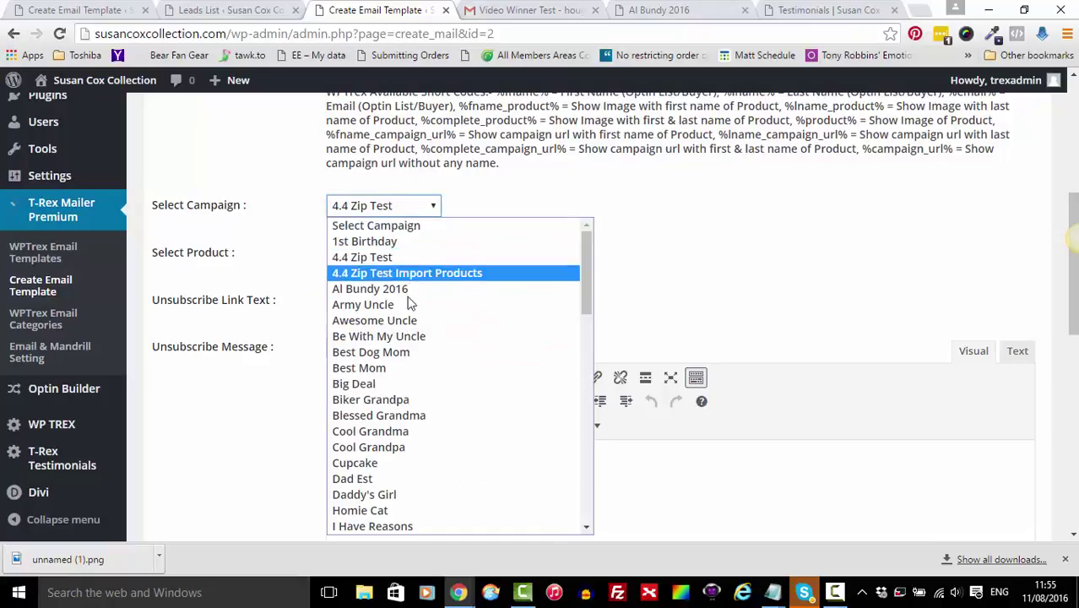
{"action": "scroll", "coordinate": [409, 339], "scroll_direction": "down", "scroll_amount": 10}
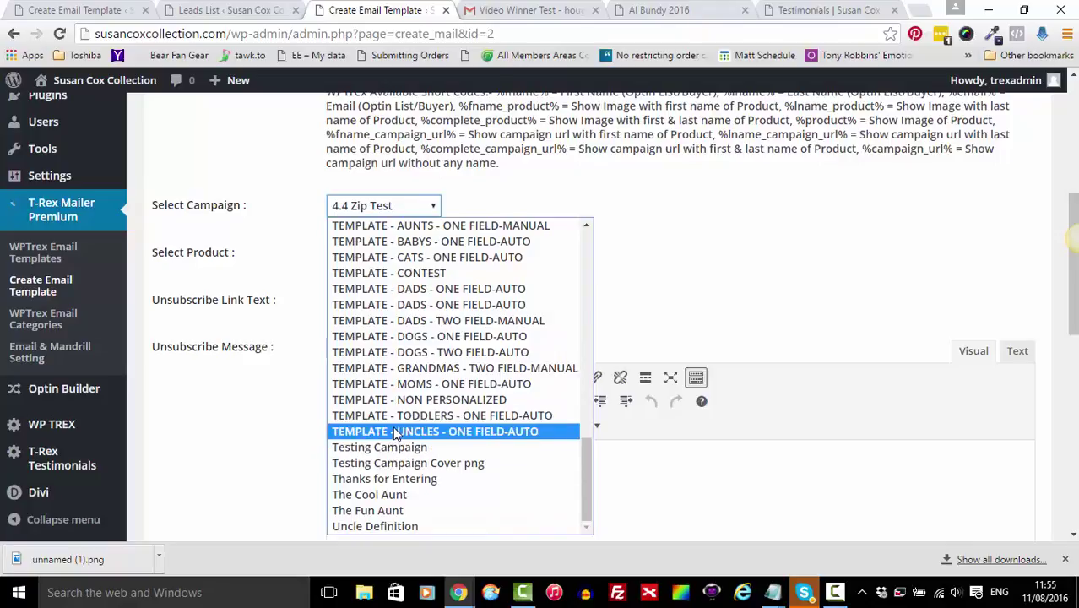
{"action": "scroll", "coordinate": [397, 432], "scroll_direction": "up", "scroll_amount": 6}
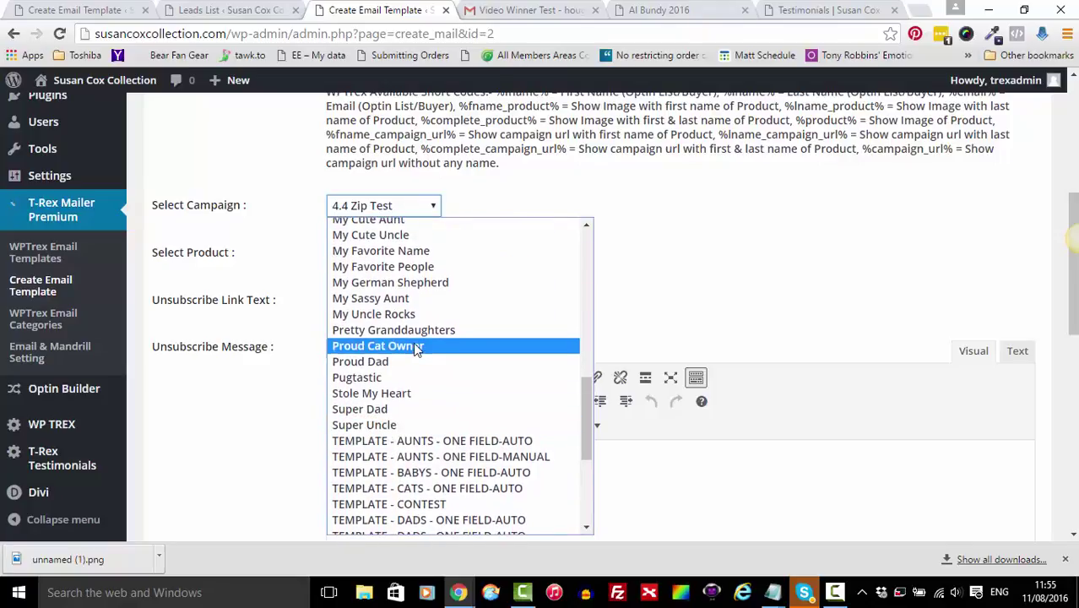
{"action": "scroll", "coordinate": [414, 346], "scroll_direction": "up", "scroll_amount": 4}
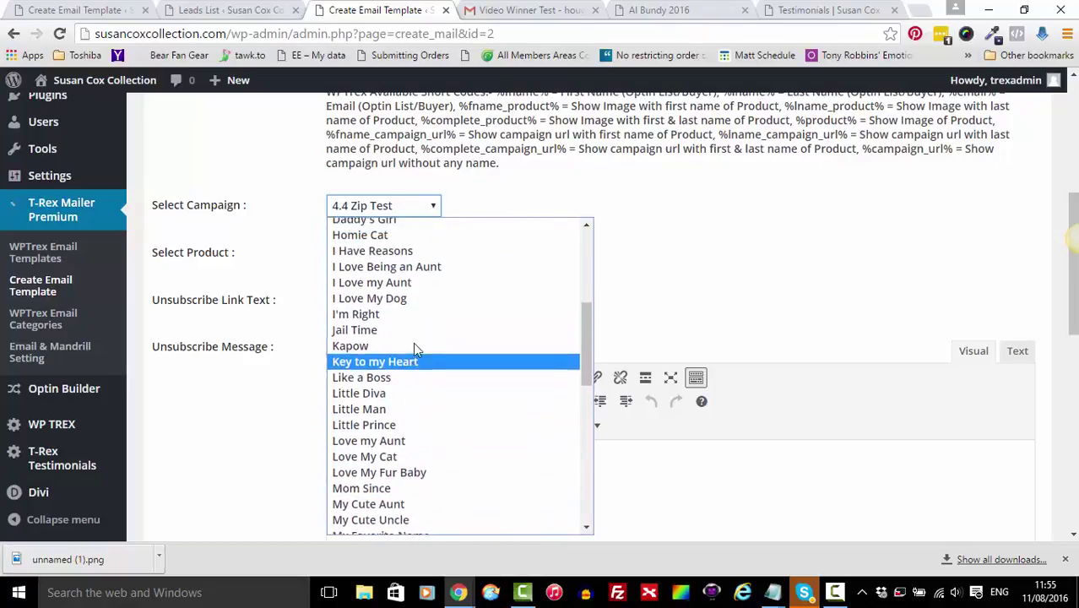
{"action": "scroll", "coordinate": [412, 342], "scroll_direction": "up", "scroll_amount": 2}
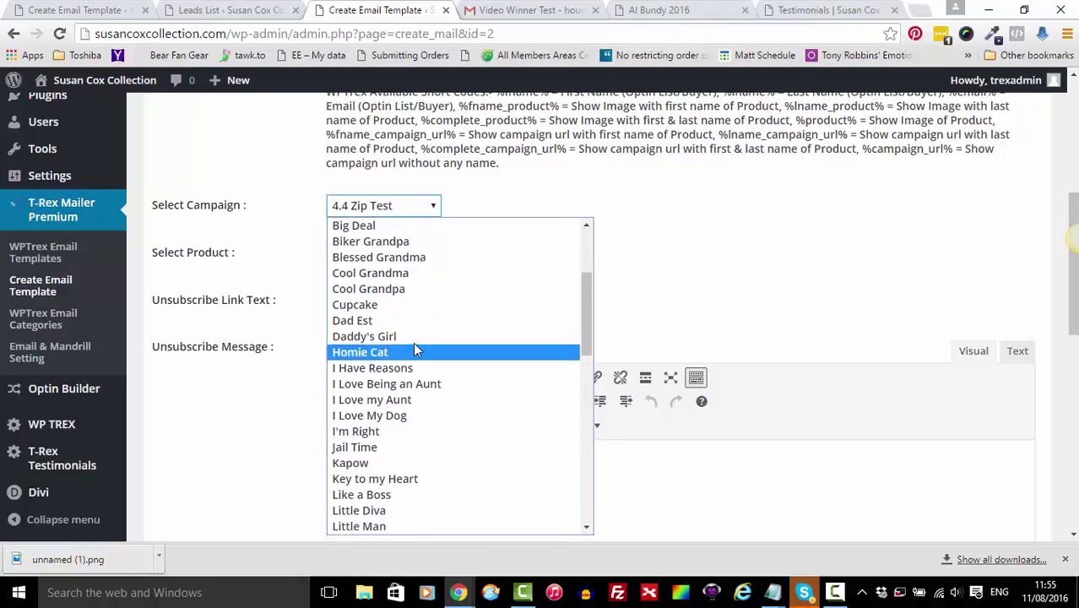
{"action": "scroll", "coordinate": [415, 349], "scroll_direction": "up", "scroll_amount": 3}
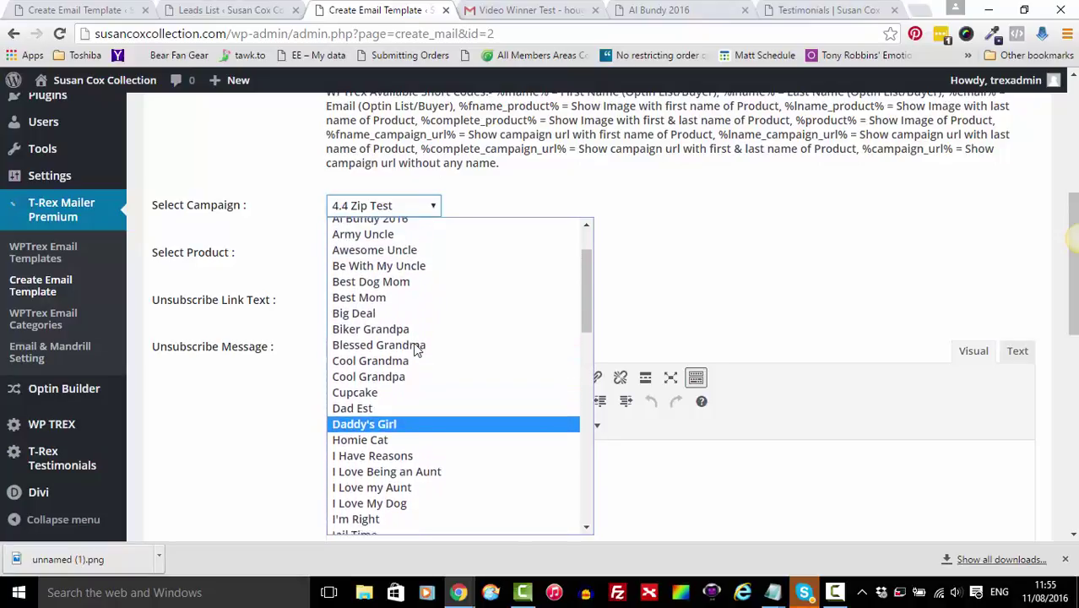
{"action": "scroll", "coordinate": [413, 342], "scroll_direction": "up", "scroll_amount": 1}
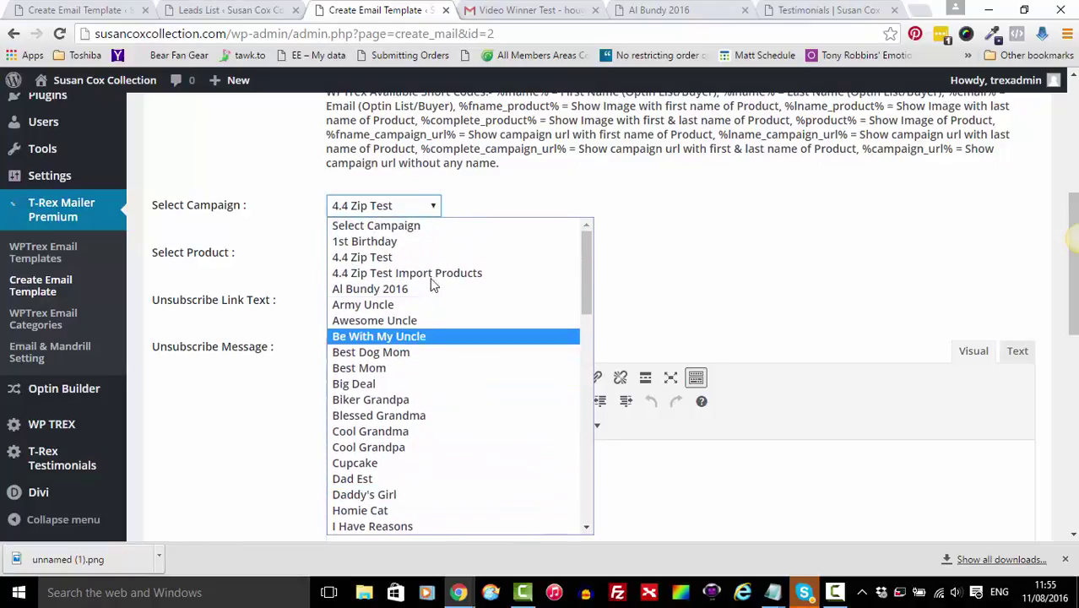
{"action": "left_click", "coordinate": [543, 204]}
- Review the template's unsubscribe message, mail type, recipient and send status settings, then return to its email content
{"action": "scroll", "coordinate": [545, 318], "scroll_direction": "up", "scroll_amount": 1}
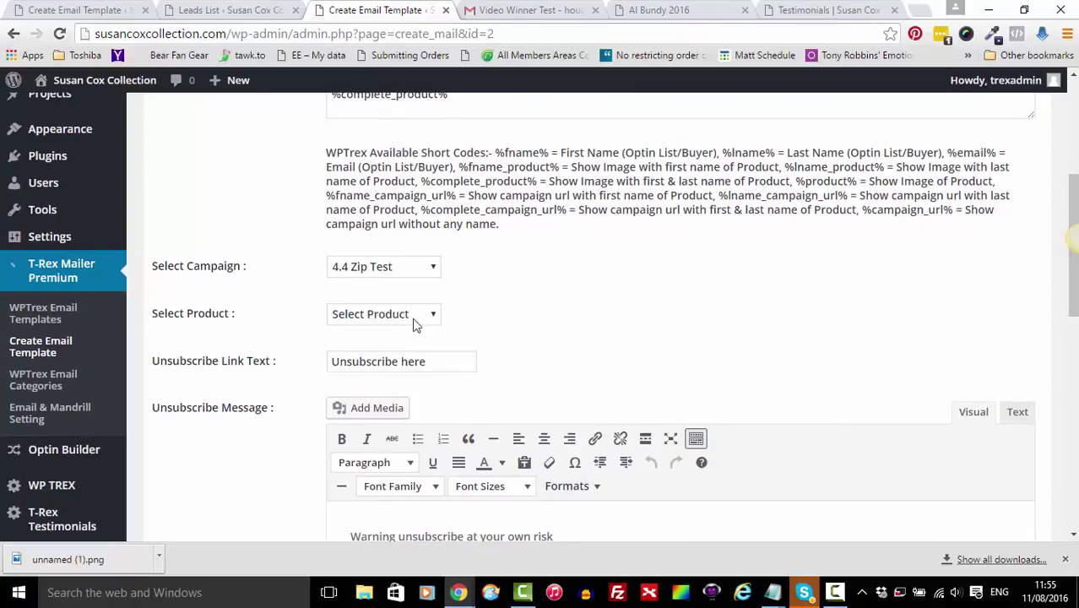
{"action": "scroll", "coordinate": [519, 323], "scroll_direction": "down", "scroll_amount": 4}
{"action": "scroll", "coordinate": [520, 324], "scroll_direction": "up", "scroll_amount": 3}
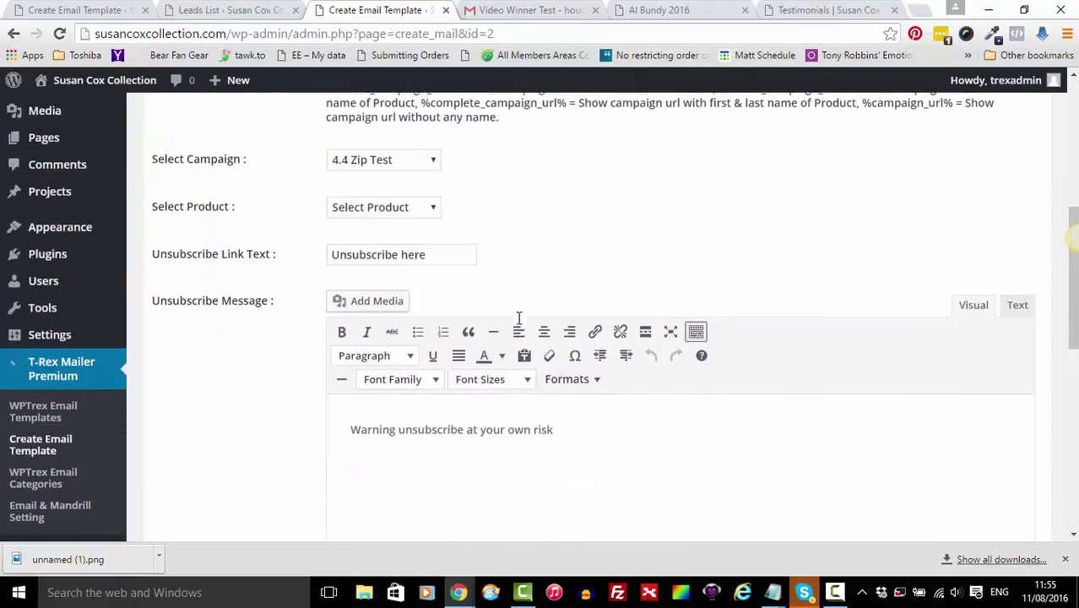
{"action": "scroll", "coordinate": [440, 479], "scroll_direction": "down", "scroll_amount": 2}
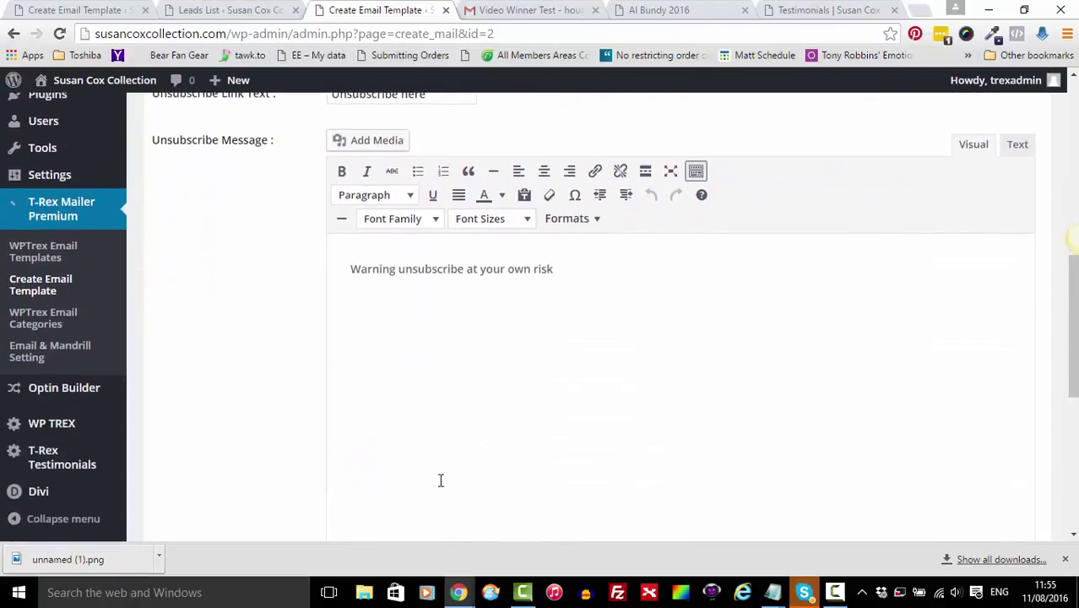
{"action": "scroll", "coordinate": [440, 483], "scroll_direction": "down", "scroll_amount": 4}
{"action": "scroll", "coordinate": [573, 388], "scroll_direction": "down", "scroll_amount": 1}
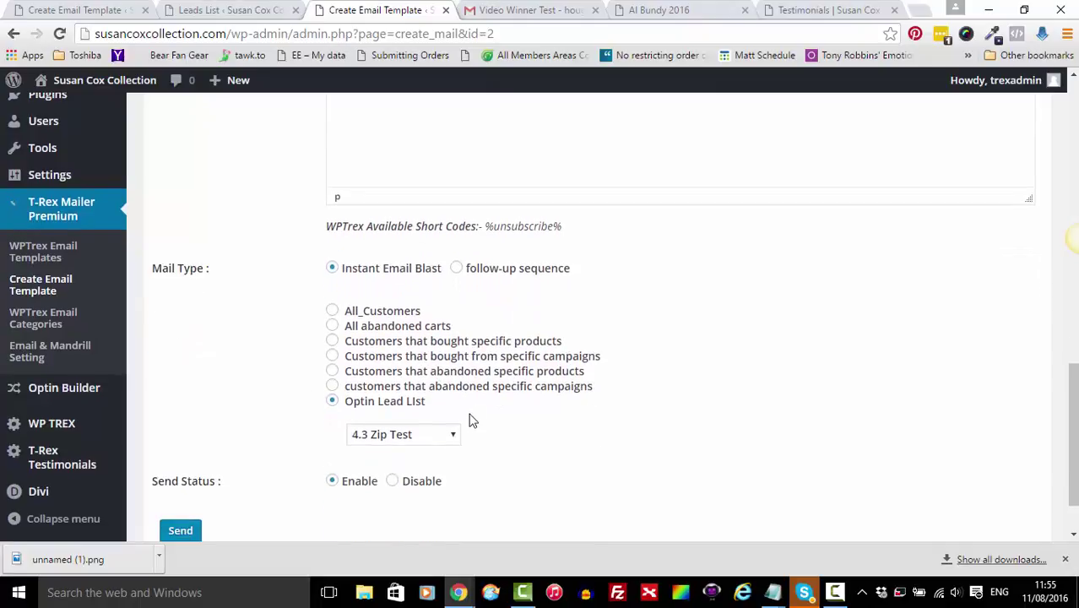
{"action": "scroll", "coordinate": [470, 424], "scroll_direction": "down", "scroll_amount": 1}
{"action": "scroll", "coordinate": [471, 423], "scroll_direction": "up", "scroll_amount": 15}
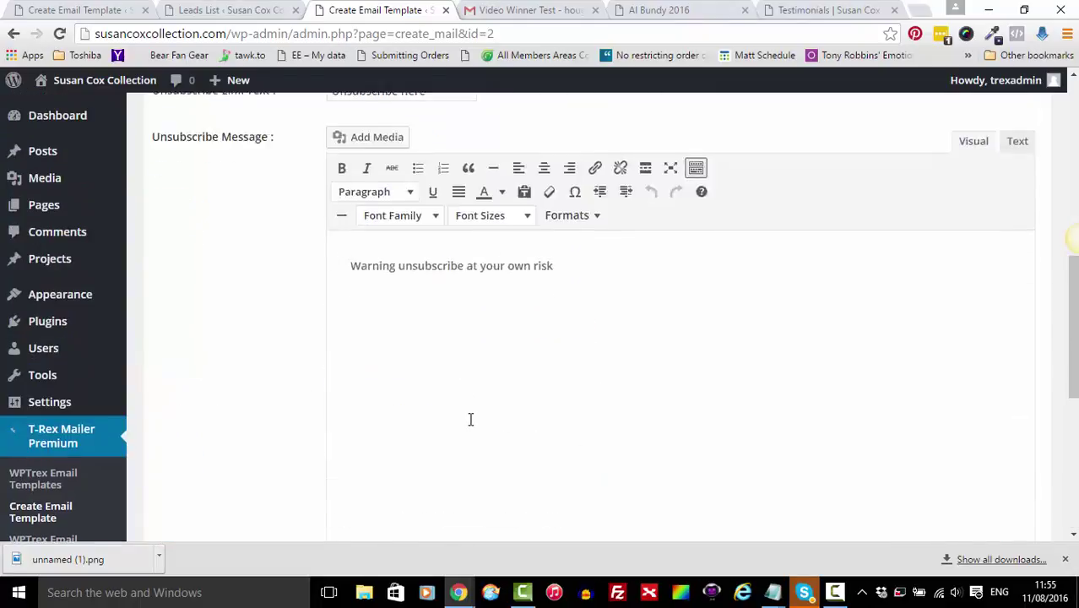
{"action": "scroll", "coordinate": [461, 418], "scroll_direction": "up", "scroll_amount": 1}
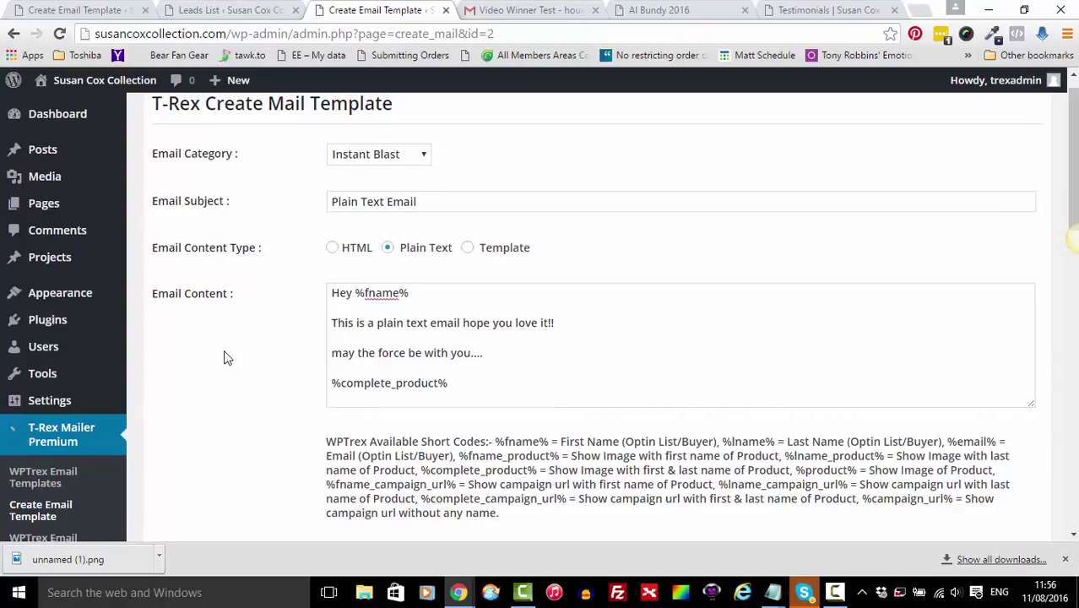
- Change the optin lead list that receives the Plain Text Email to Win a mug!
{"action": "scroll", "coordinate": [227, 357], "scroll_direction": "down", "scroll_amount": 2}
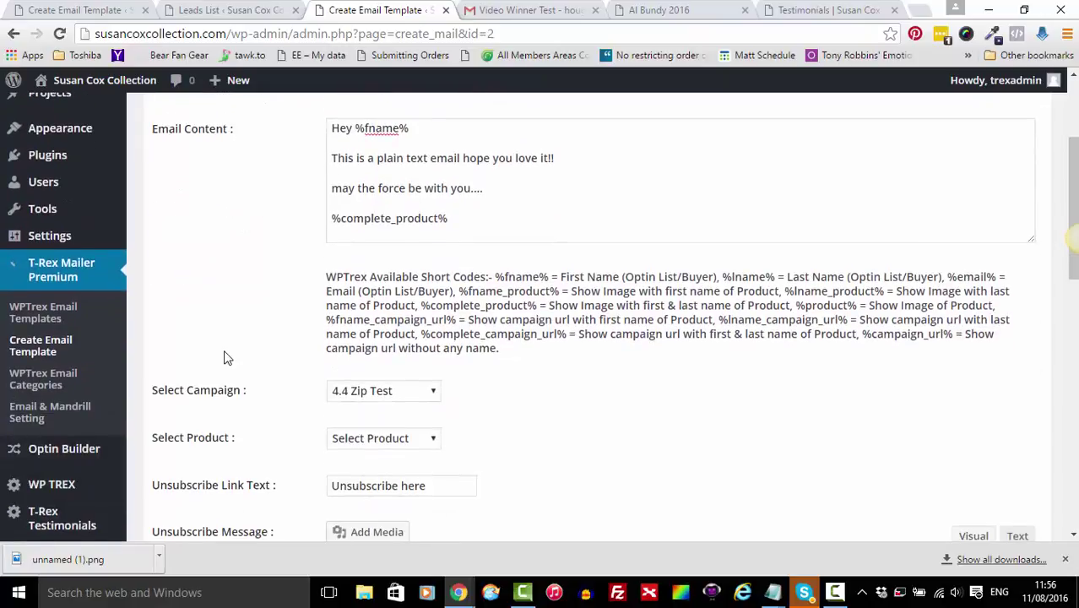
{"action": "scroll", "coordinate": [225, 357], "scroll_direction": "down", "scroll_amount": 2}
{"action": "scroll", "coordinate": [194, 338], "scroll_direction": "down", "scroll_amount": 5}
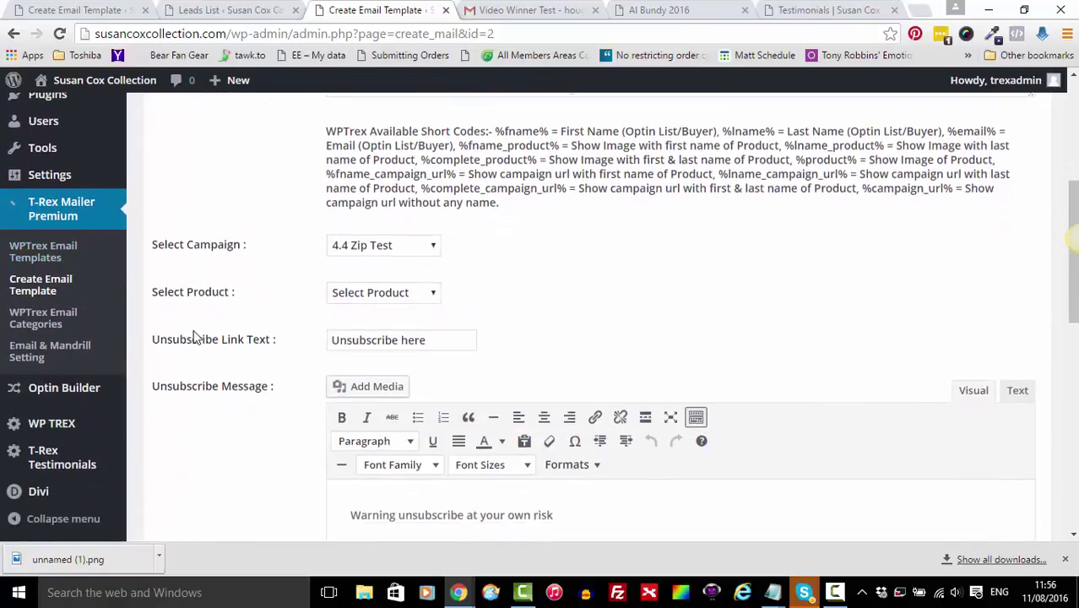
{"action": "scroll", "coordinate": [193, 338], "scroll_direction": "down", "scroll_amount": 5}
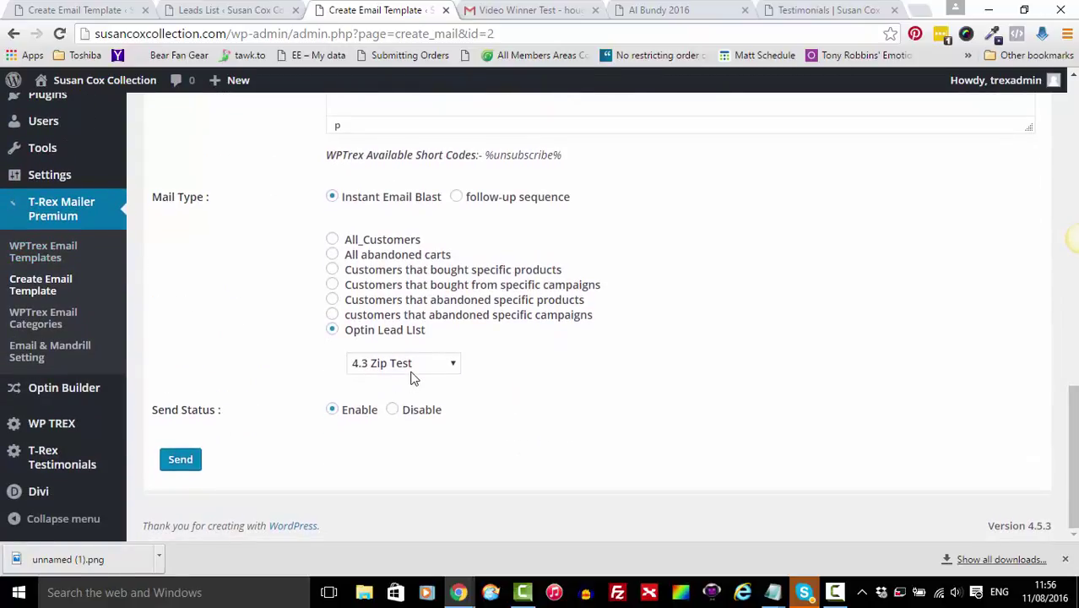
{"action": "left_click", "coordinate": [414, 368]}
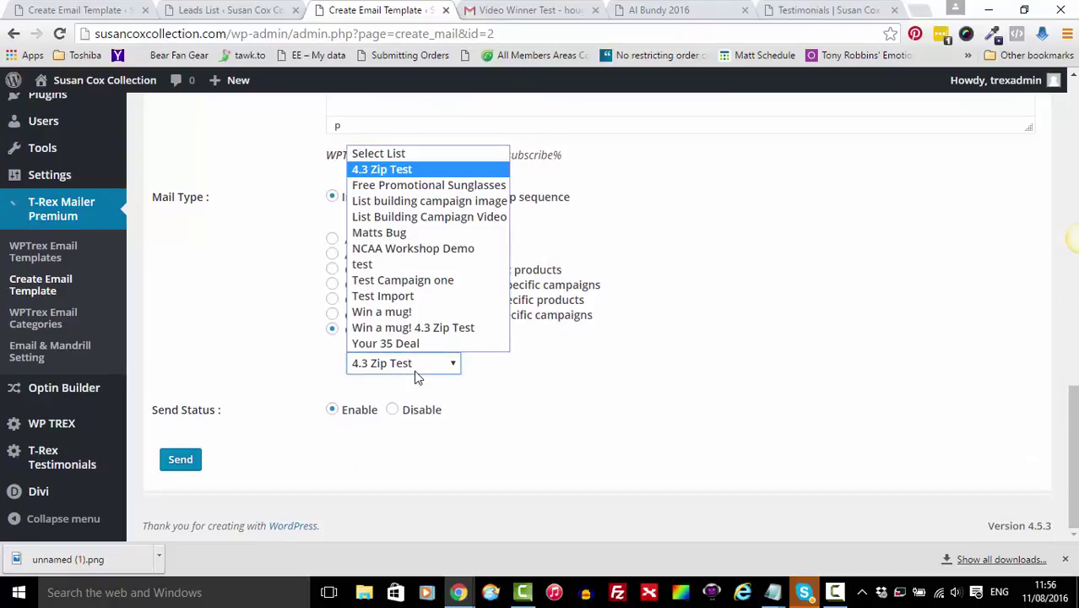
{"action": "left_click", "coordinate": [397, 311]}
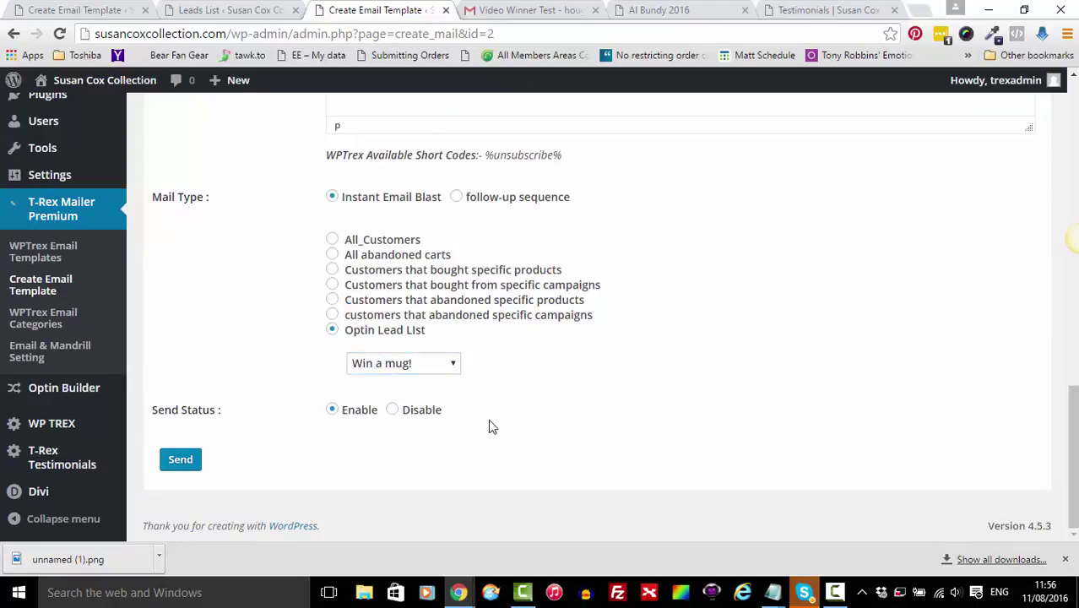
- Switch the template's mail type to follow-up sequence and set the number of days for sale to 1
{"action": "scroll", "coordinate": [573, 399], "scroll_direction": "up", "scroll_amount": 1}
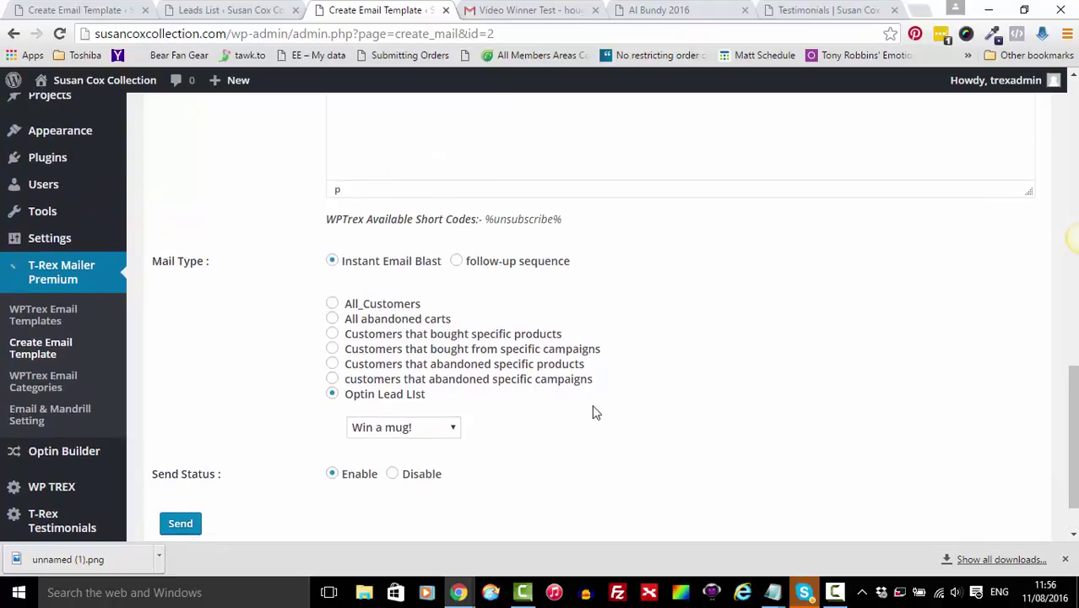
{"action": "left_click", "coordinate": [457, 262]}
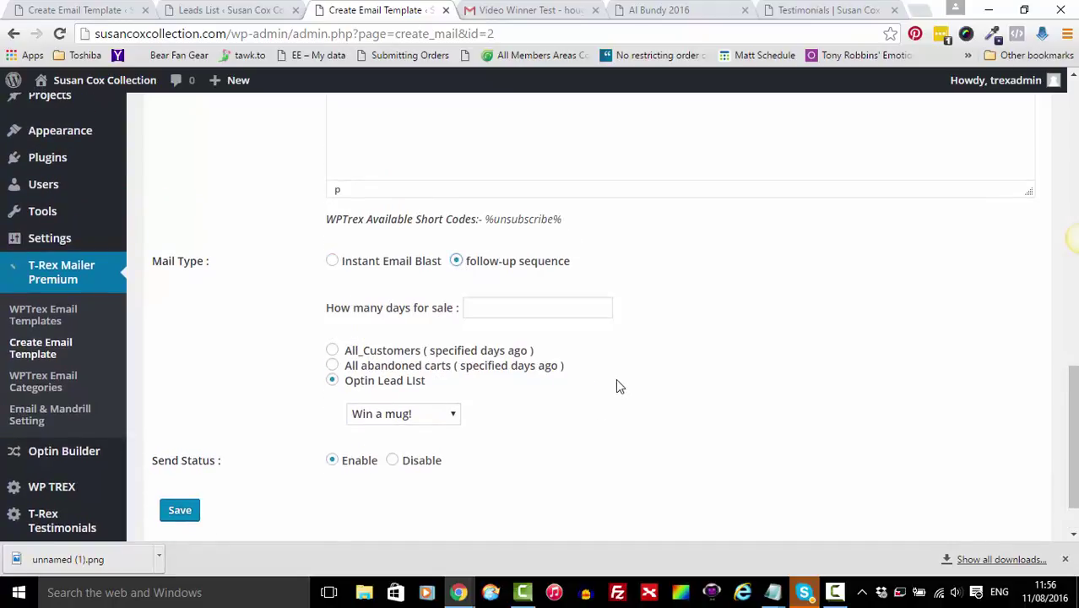
{"action": "scroll", "coordinate": [616, 387], "scroll_direction": "up", "scroll_amount": 2}
{"action": "scroll", "coordinate": [615, 386], "scroll_direction": "down", "scroll_amount": 1}
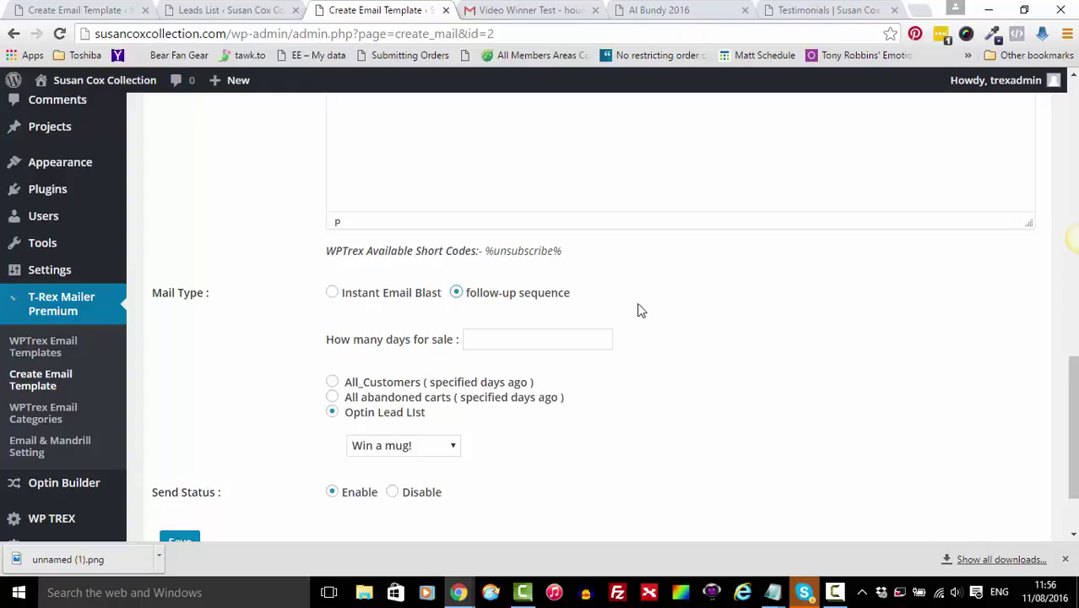
{"action": "scroll", "coordinate": [708, 339], "scroll_direction": "down", "scroll_amount": 1}
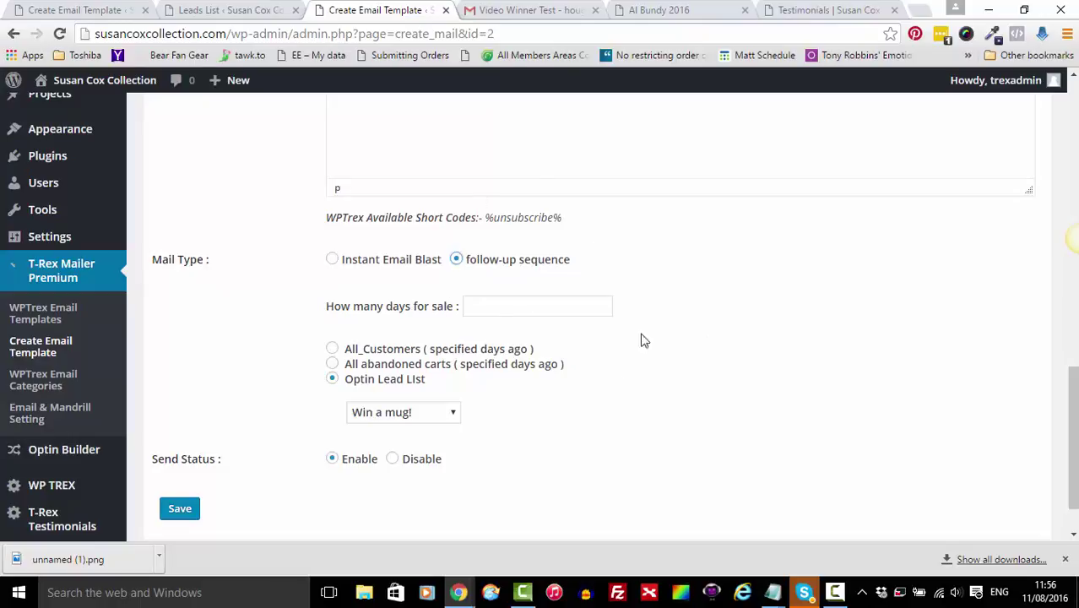
{"action": "left_click", "coordinate": [490, 310]}
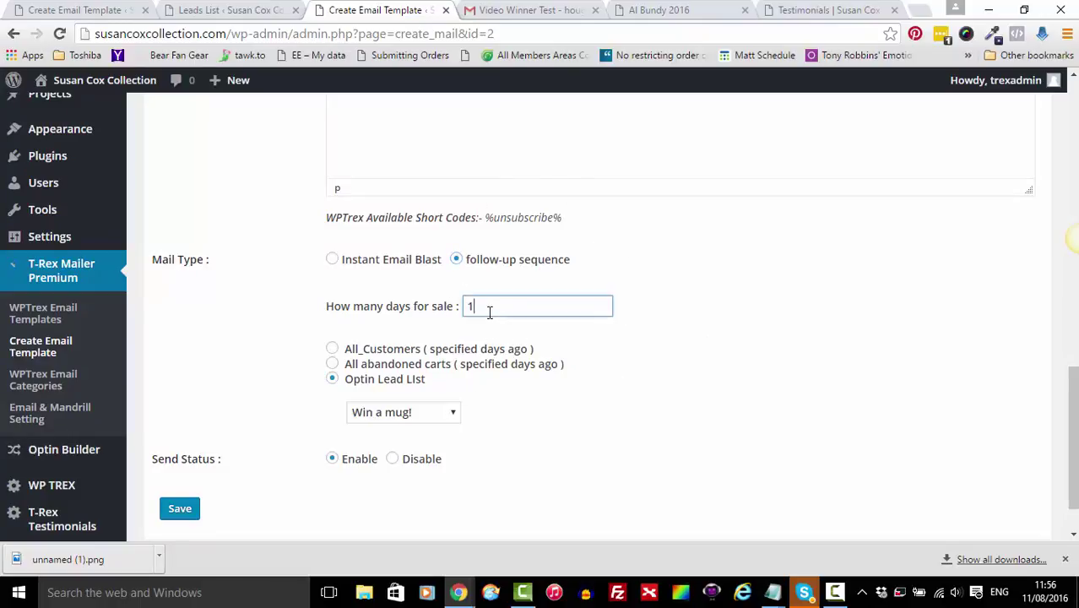
{"action": "left_click", "coordinate": [647, 397]}
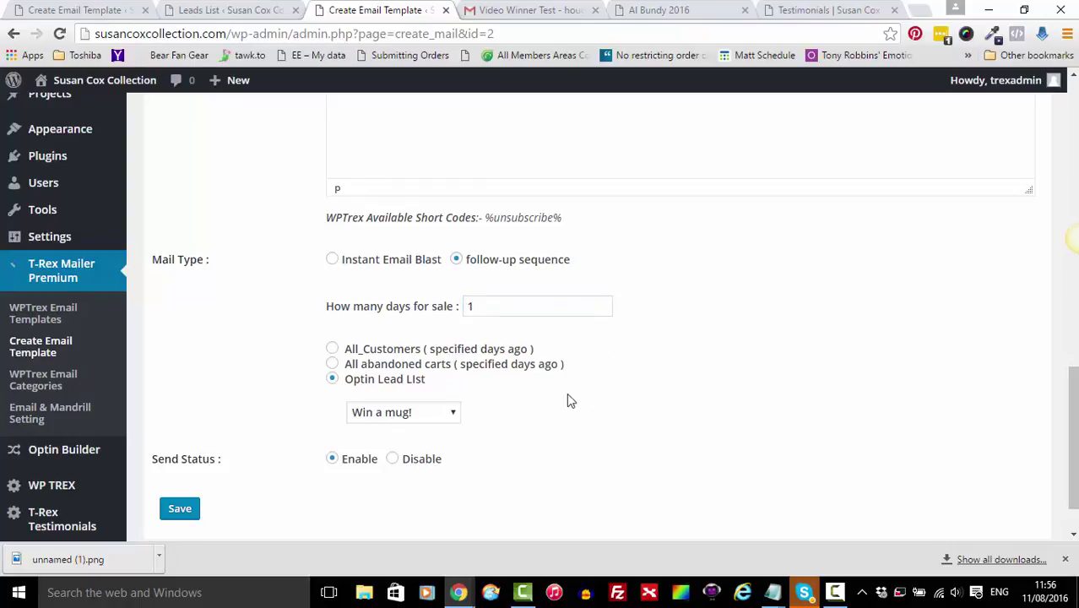
- Try all customers as the follow-up recipients, then set them to all abandoned carts from the specified days ago
{"action": "scroll", "coordinate": [559, 395], "scroll_direction": "down", "scroll_amount": 1}
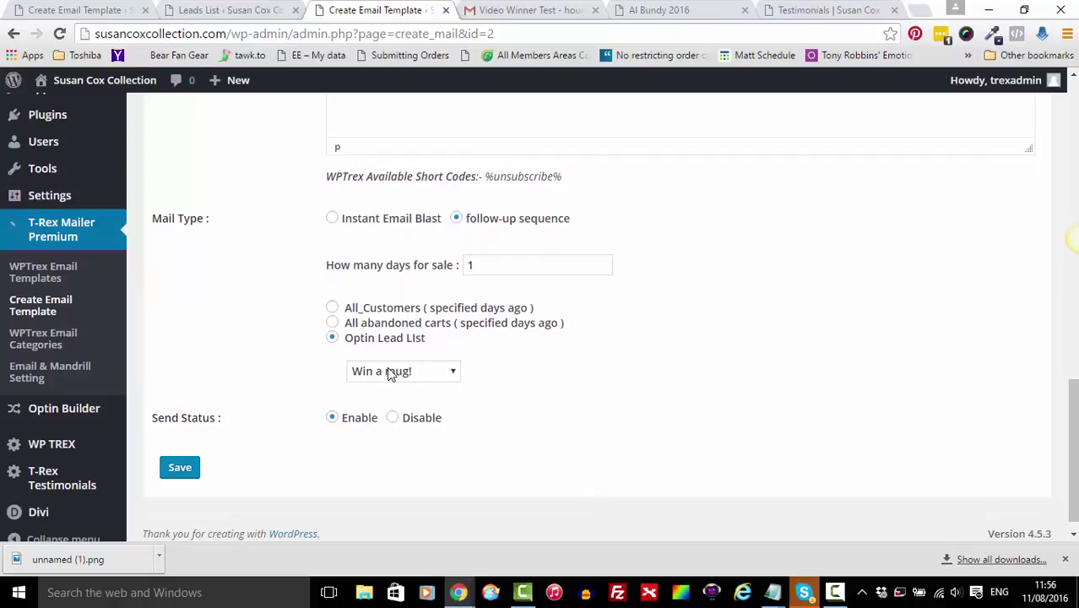
{"action": "left_click", "coordinate": [334, 309]}
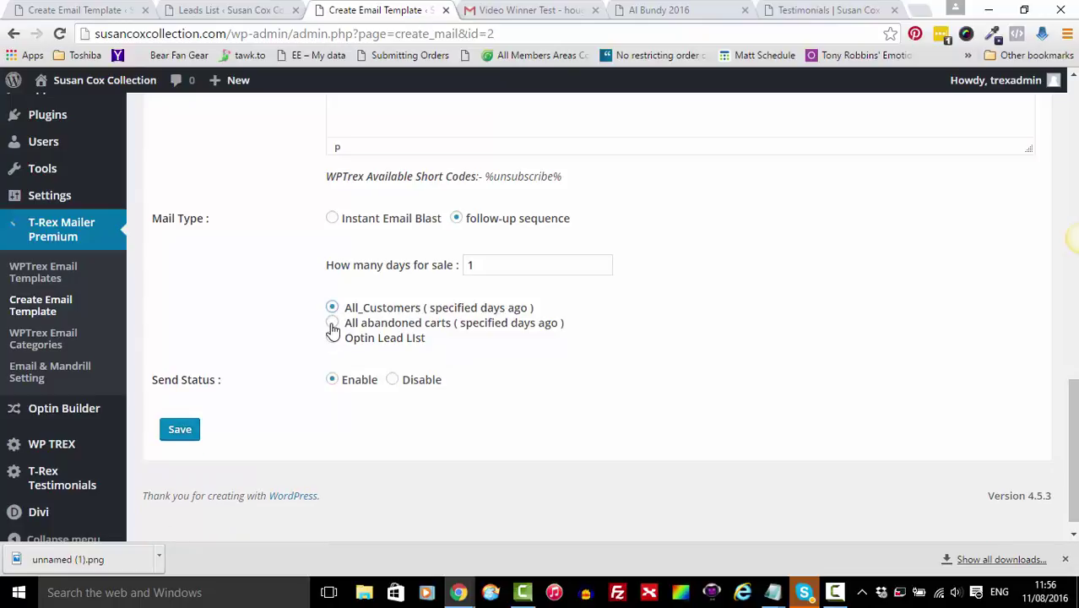
{"action": "left_click", "coordinate": [333, 325]}
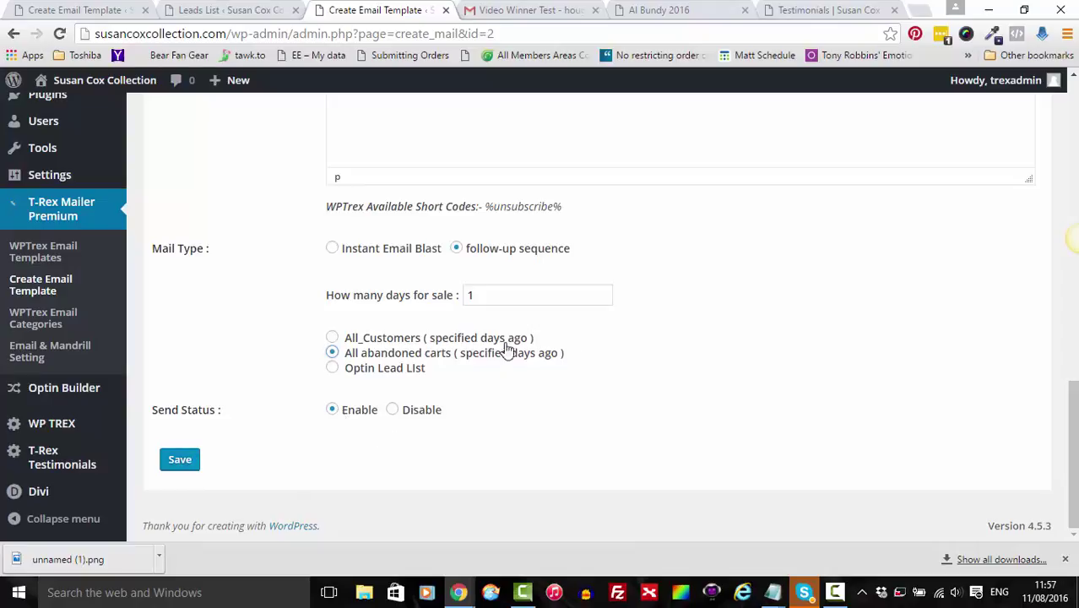
{"action": "scroll", "coordinate": [583, 376], "scroll_direction": "up", "scroll_amount": 1}
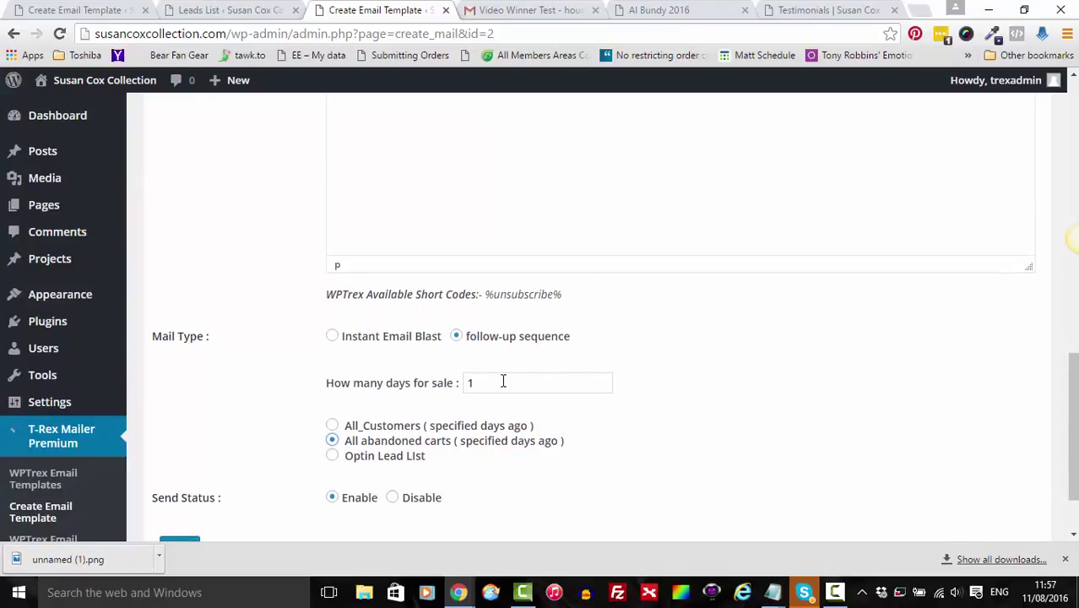
{"action": "scroll", "coordinate": [501, 385], "scroll_direction": "down", "scroll_amount": 1}
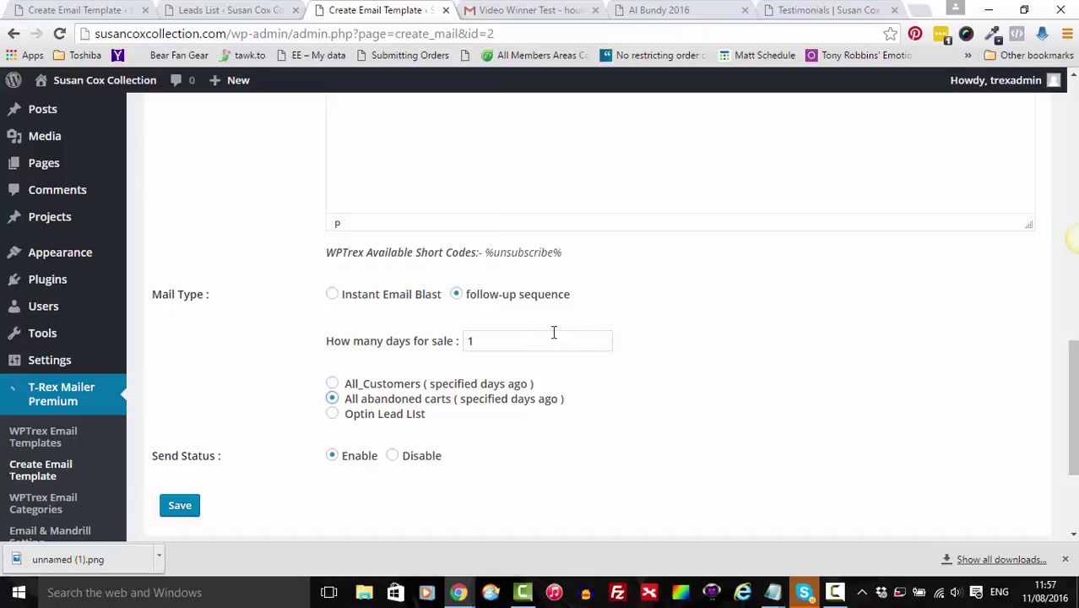
- Change the Plain Text Email template's email category to Follow up
{"action": "scroll", "coordinate": [626, 347], "scroll_direction": "up", "scroll_amount": 1}
{"action": "scroll", "coordinate": [626, 342], "scroll_direction": "up", "scroll_amount": 10}
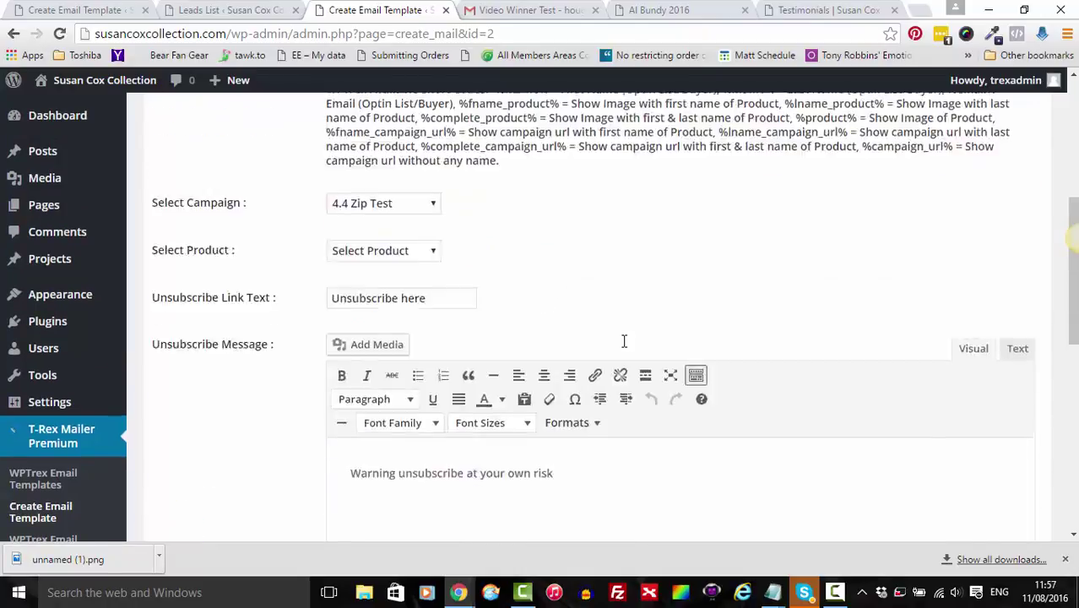
{"action": "left_click", "coordinate": [424, 187]}
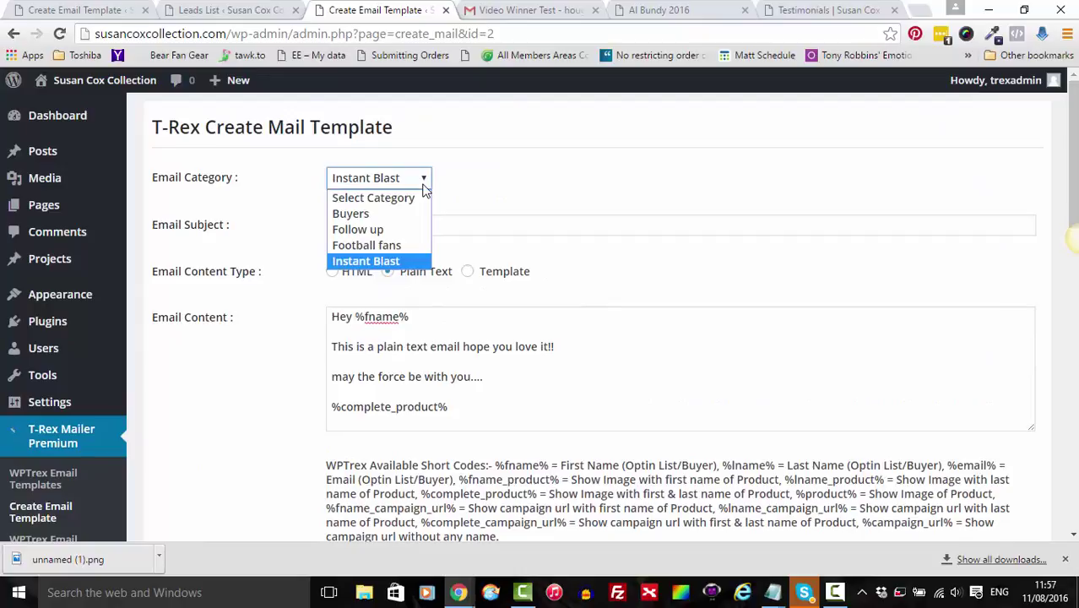
{"action": "left_click", "coordinate": [361, 230]}
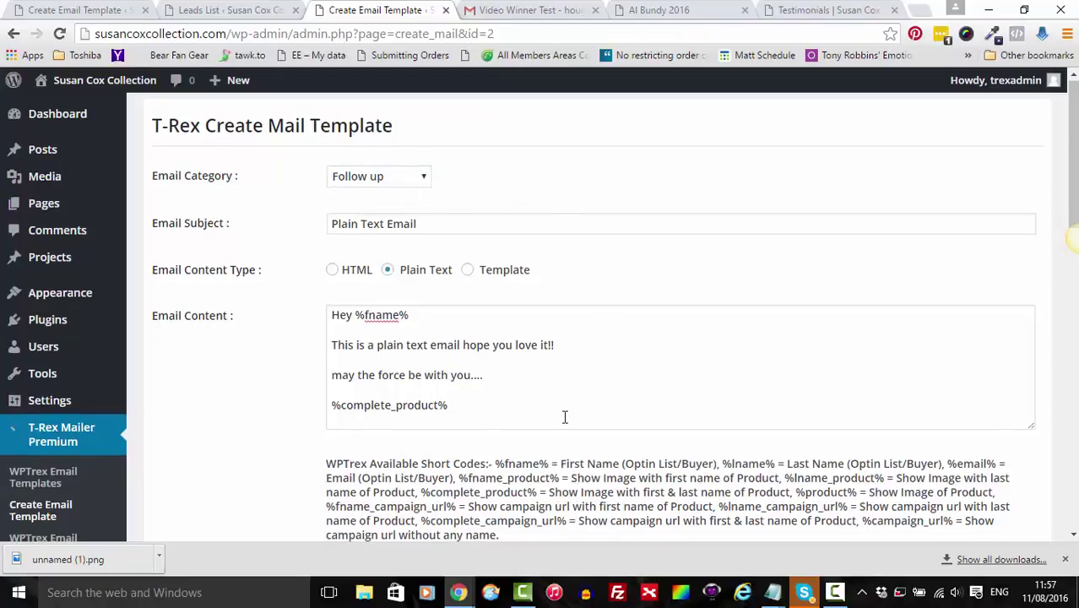
- Save the Plain Text Email template with its follow-up settings
{"action": "scroll", "coordinate": [563, 416], "scroll_direction": "down", "scroll_amount": 3}
{"action": "scroll", "coordinate": [563, 417], "scroll_direction": "down", "scroll_amount": 2}
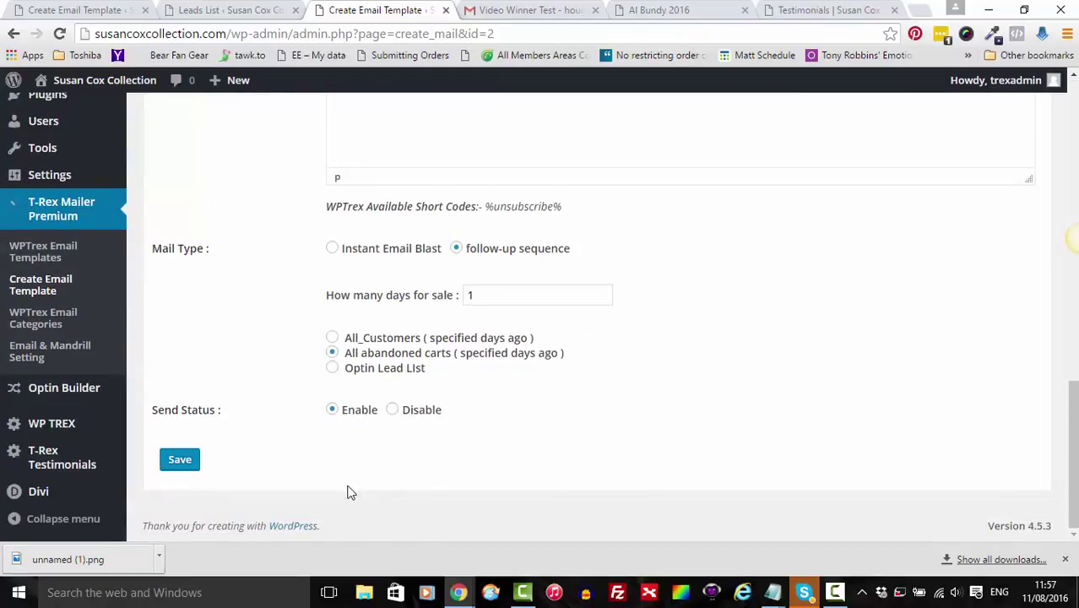
{"action": "left_click", "coordinate": [181, 459]}
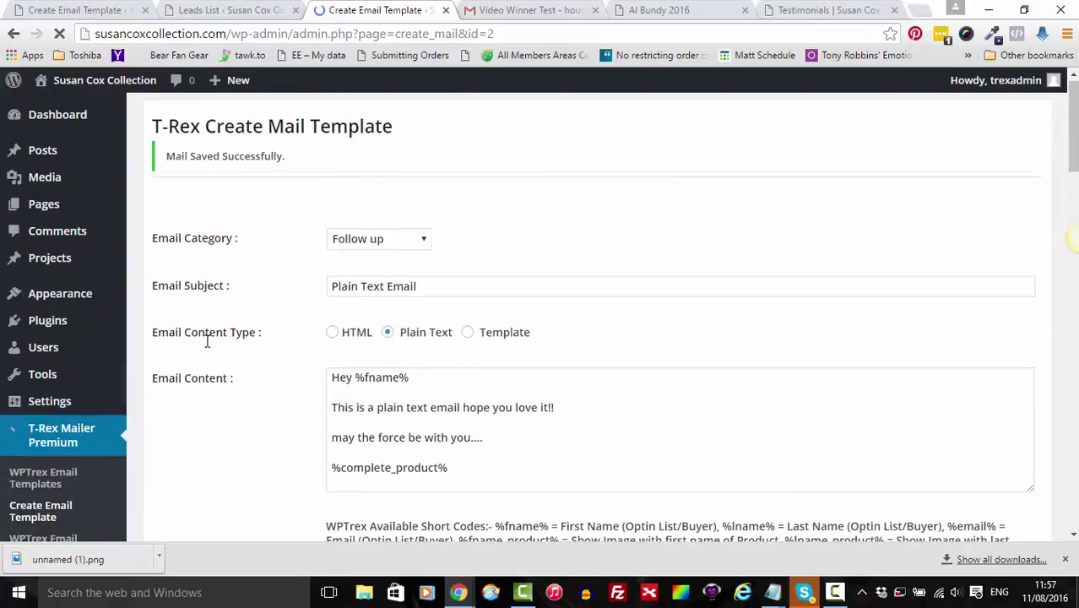
- Open the list of email templates and check the Plain Text Email's category and mail type
{"action": "scroll", "coordinate": [202, 346], "scroll_direction": "down", "scroll_amount": 4}
{"action": "left_click", "coordinate": [68, 255]}
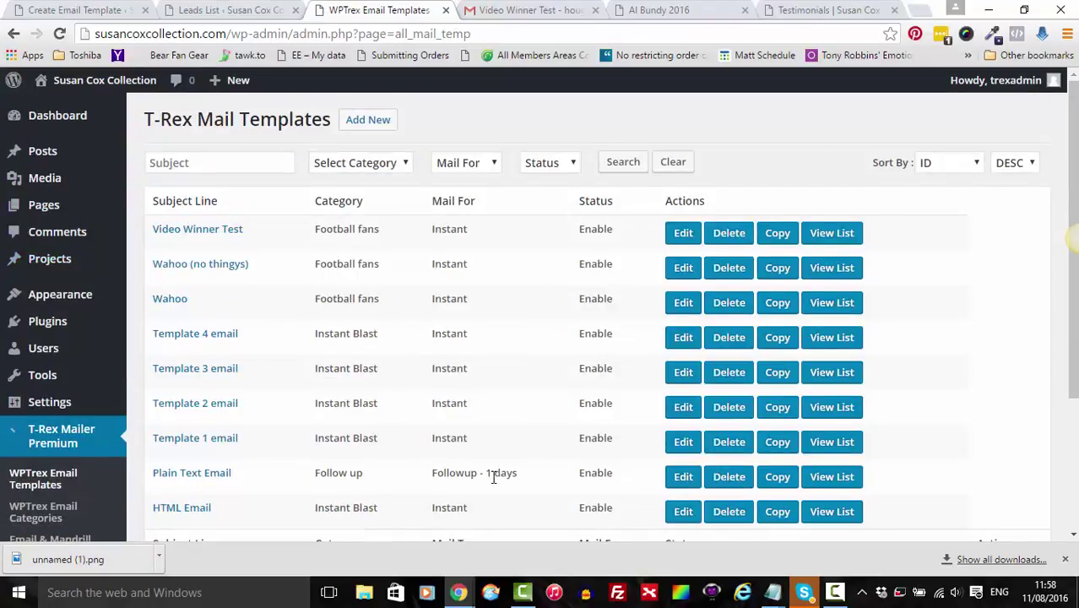
{"action": "scroll", "coordinate": [494, 477], "scroll_direction": "down", "scroll_amount": 3}
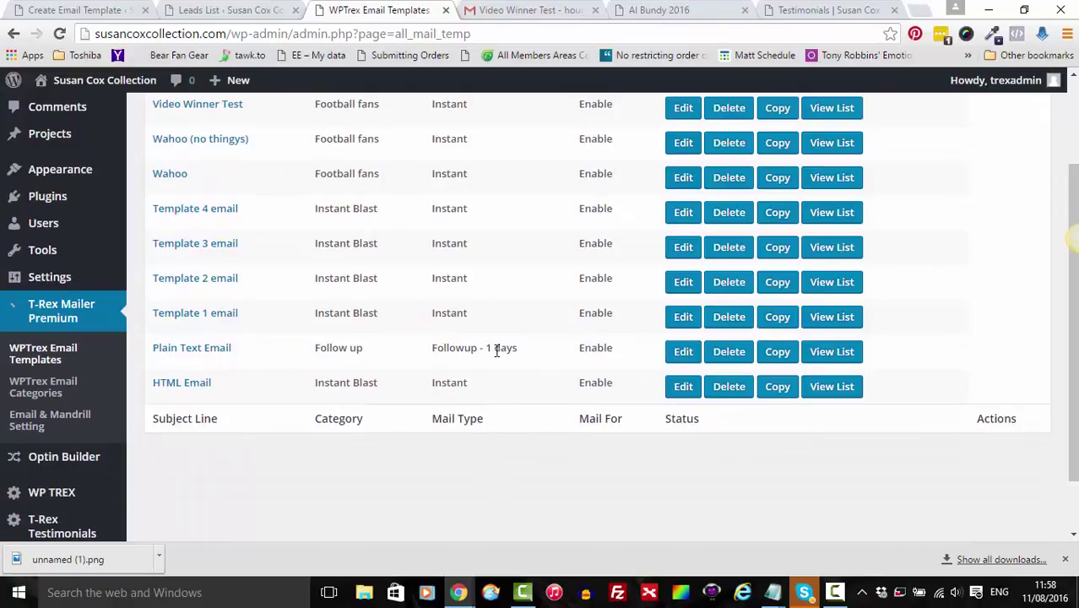
{"action": "scroll", "coordinate": [494, 352], "scroll_direction": "up", "scroll_amount": 2}
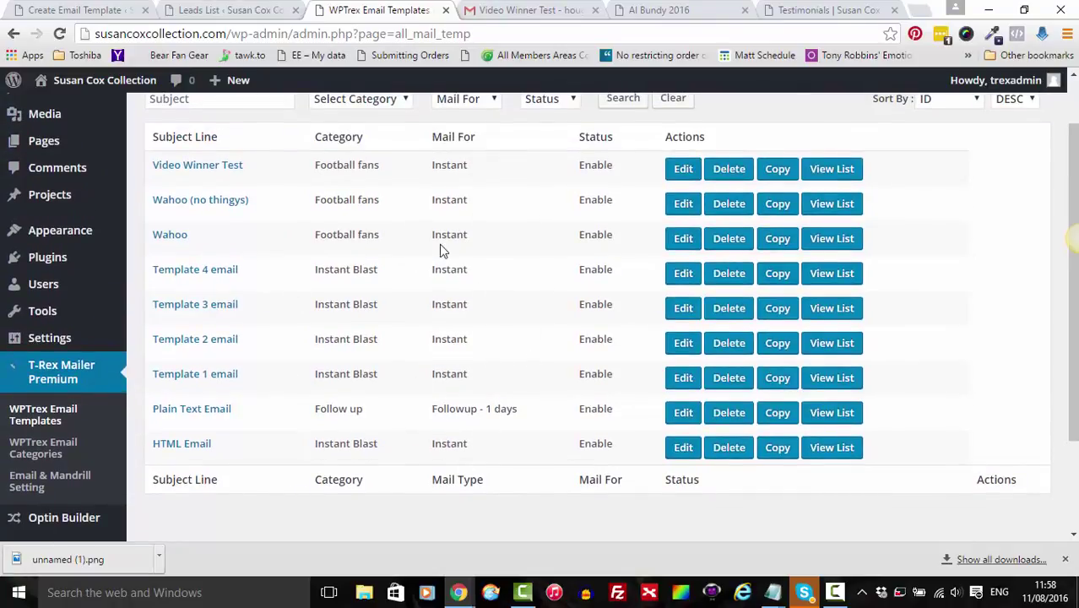
{"action": "scroll", "coordinate": [517, 308], "scroll_direction": "up", "scroll_amount": 2}
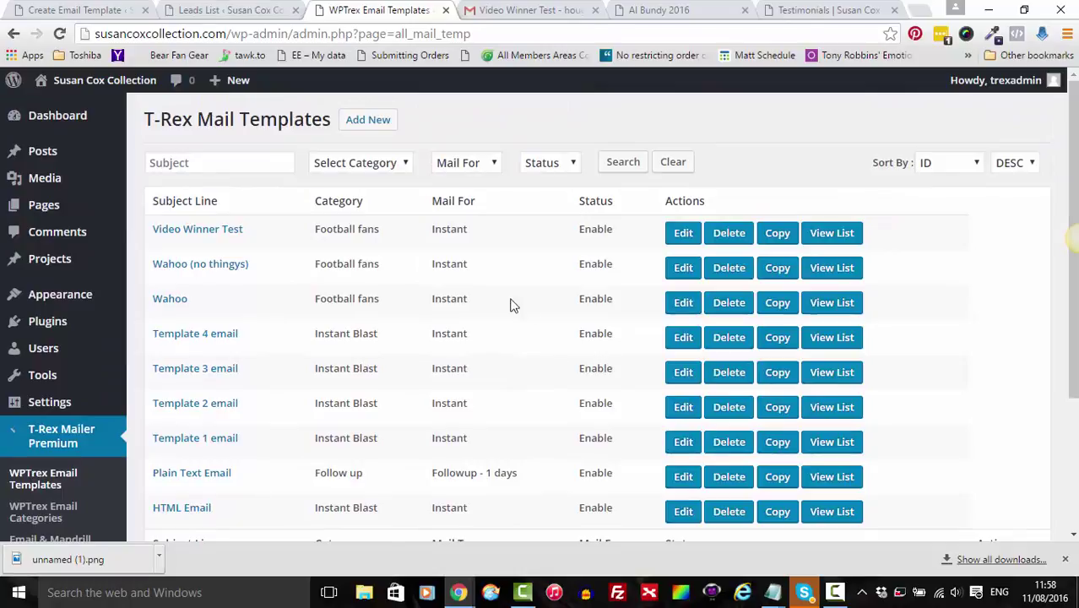
- Filter the email templates by the Follow up category
{"action": "left_click", "coordinate": [392, 163]}
{"action": "left_click", "coordinate": [373, 211]}
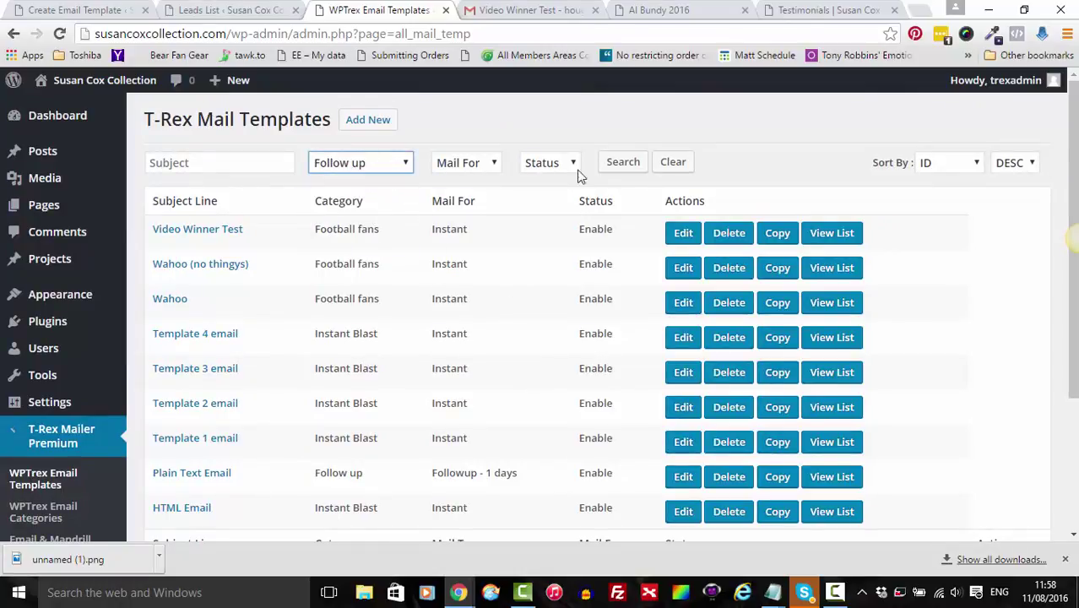
{"action": "left_click", "coordinate": [623, 163]}
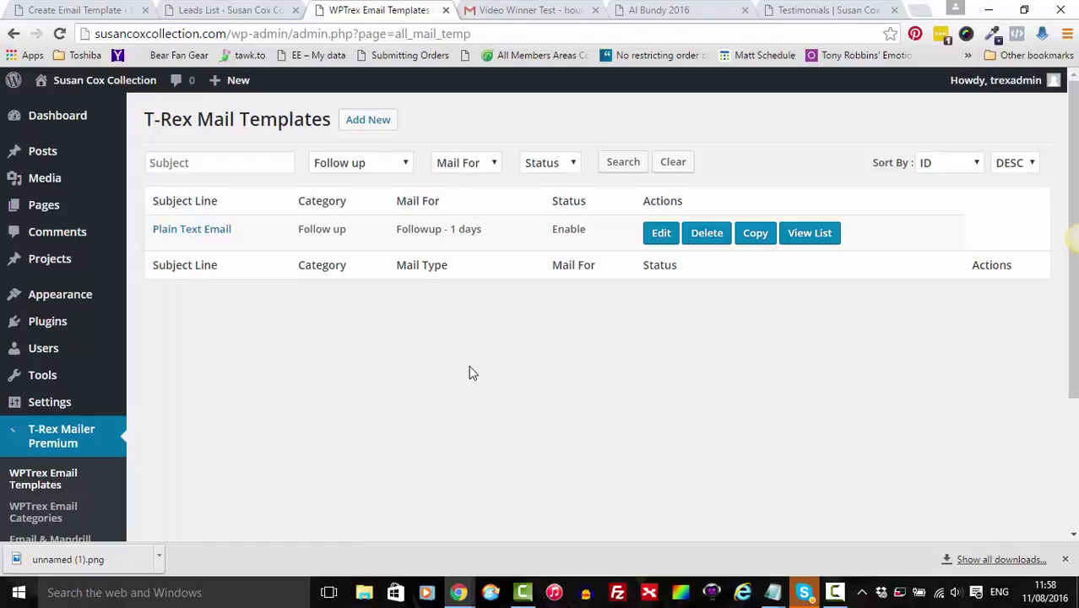
- Open the list of email categories and look through it
{"action": "scroll", "coordinate": [272, 395], "scroll_direction": "down", "scroll_amount": 1}
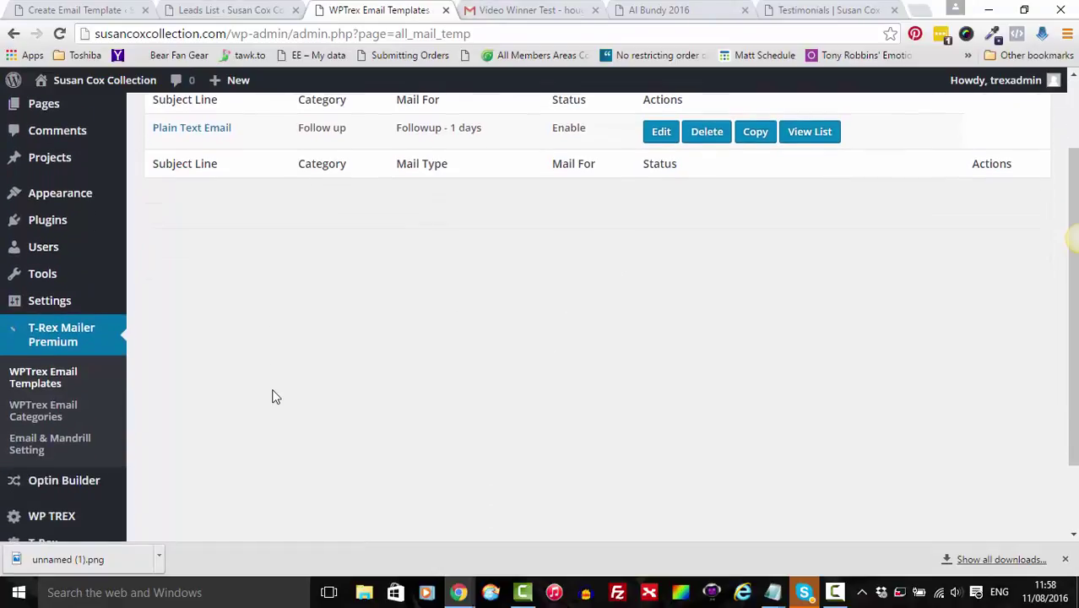
{"action": "left_click", "coordinate": [54, 409]}
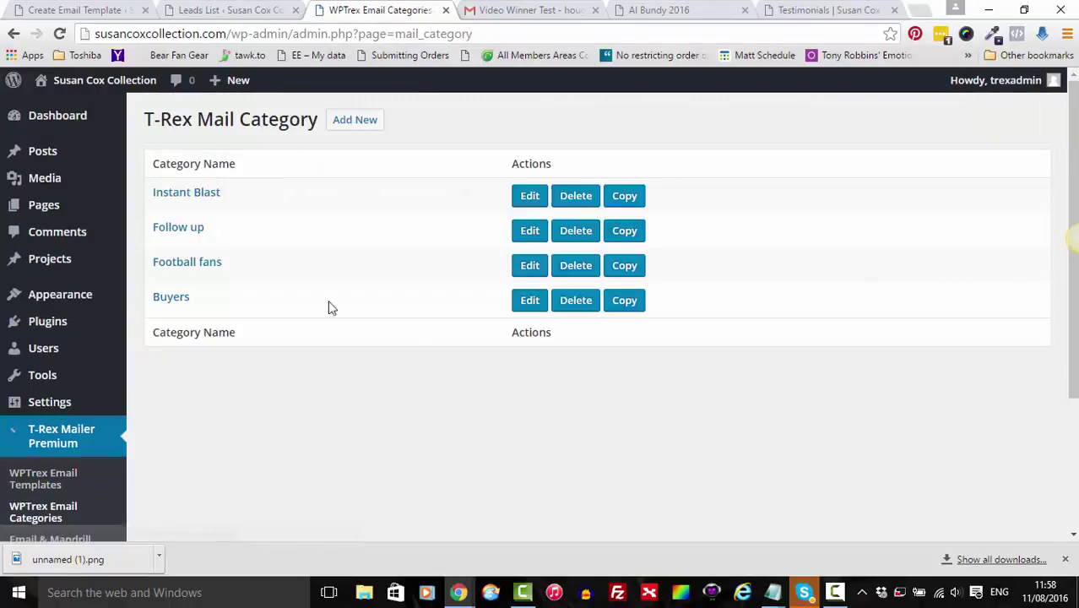
{"action": "scroll", "coordinate": [409, 349], "scroll_direction": "down", "scroll_amount": 2}
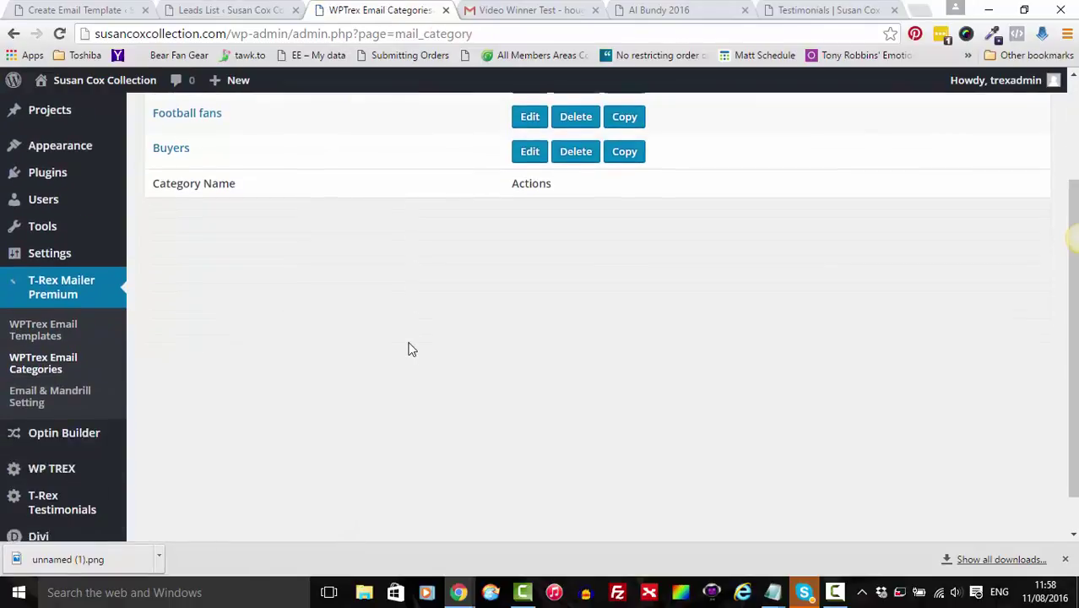
- Return to the unfiltered email templates list and review all its entries
{"action": "left_click", "coordinate": [61, 335]}
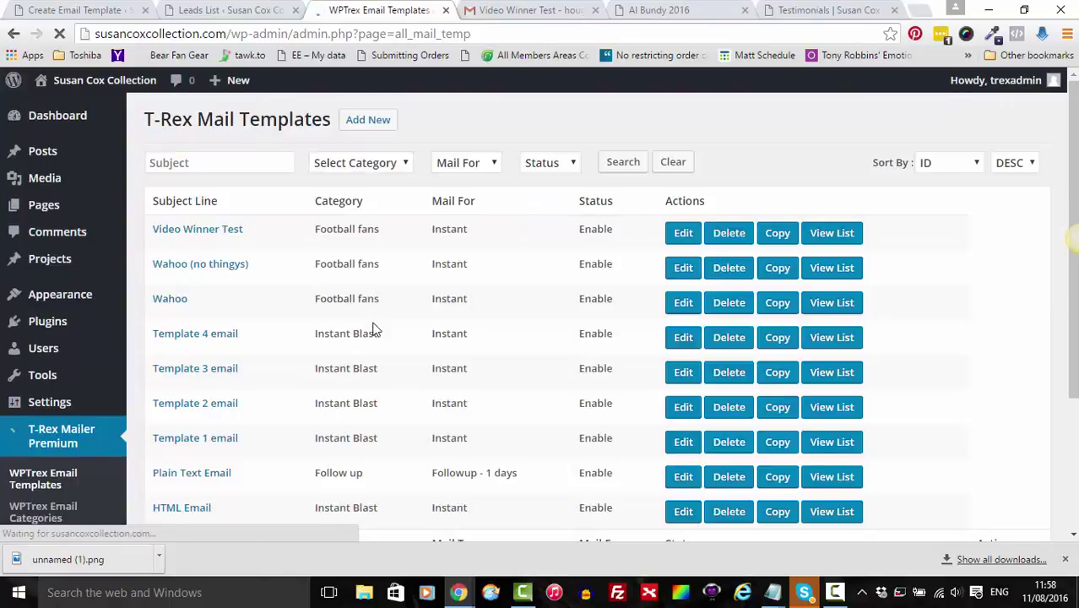
{"action": "scroll", "coordinate": [376, 330], "scroll_direction": "down", "scroll_amount": 3}
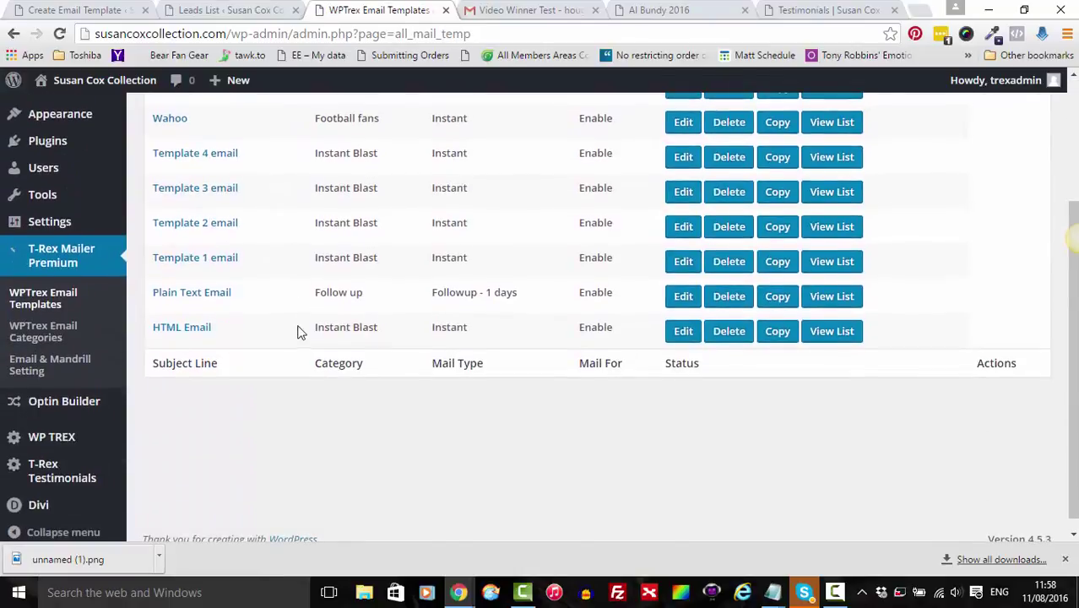
{"action": "scroll", "coordinate": [298, 332], "scroll_direction": "up", "scroll_amount": 3}
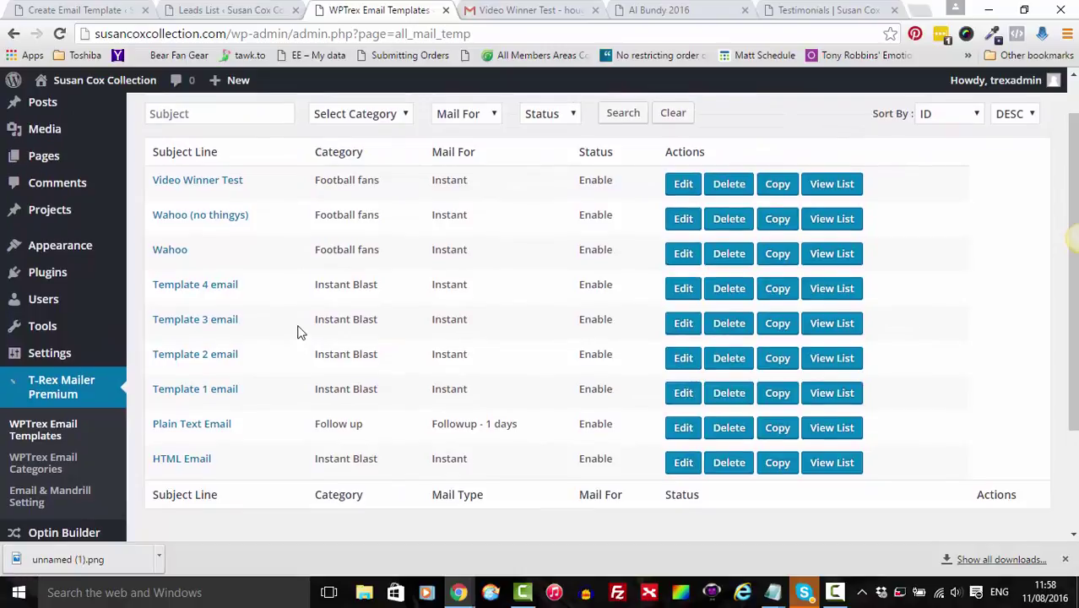
{"action": "scroll", "coordinate": [297, 331], "scroll_direction": "down", "scroll_amount": 3}
{"action": "scroll", "coordinate": [297, 332], "scroll_direction": "up", "scroll_amount": 5}
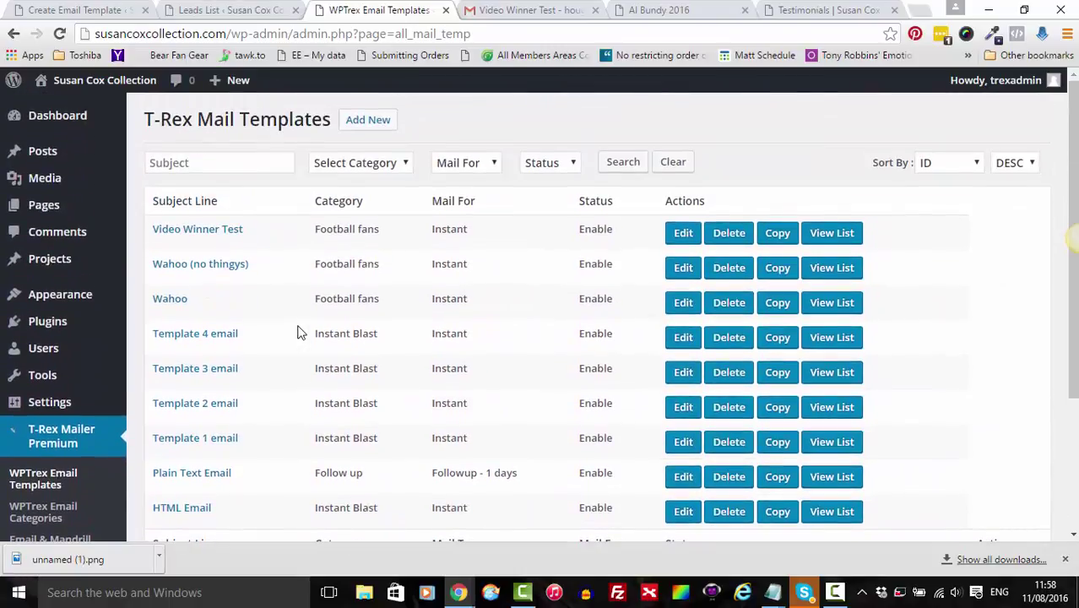